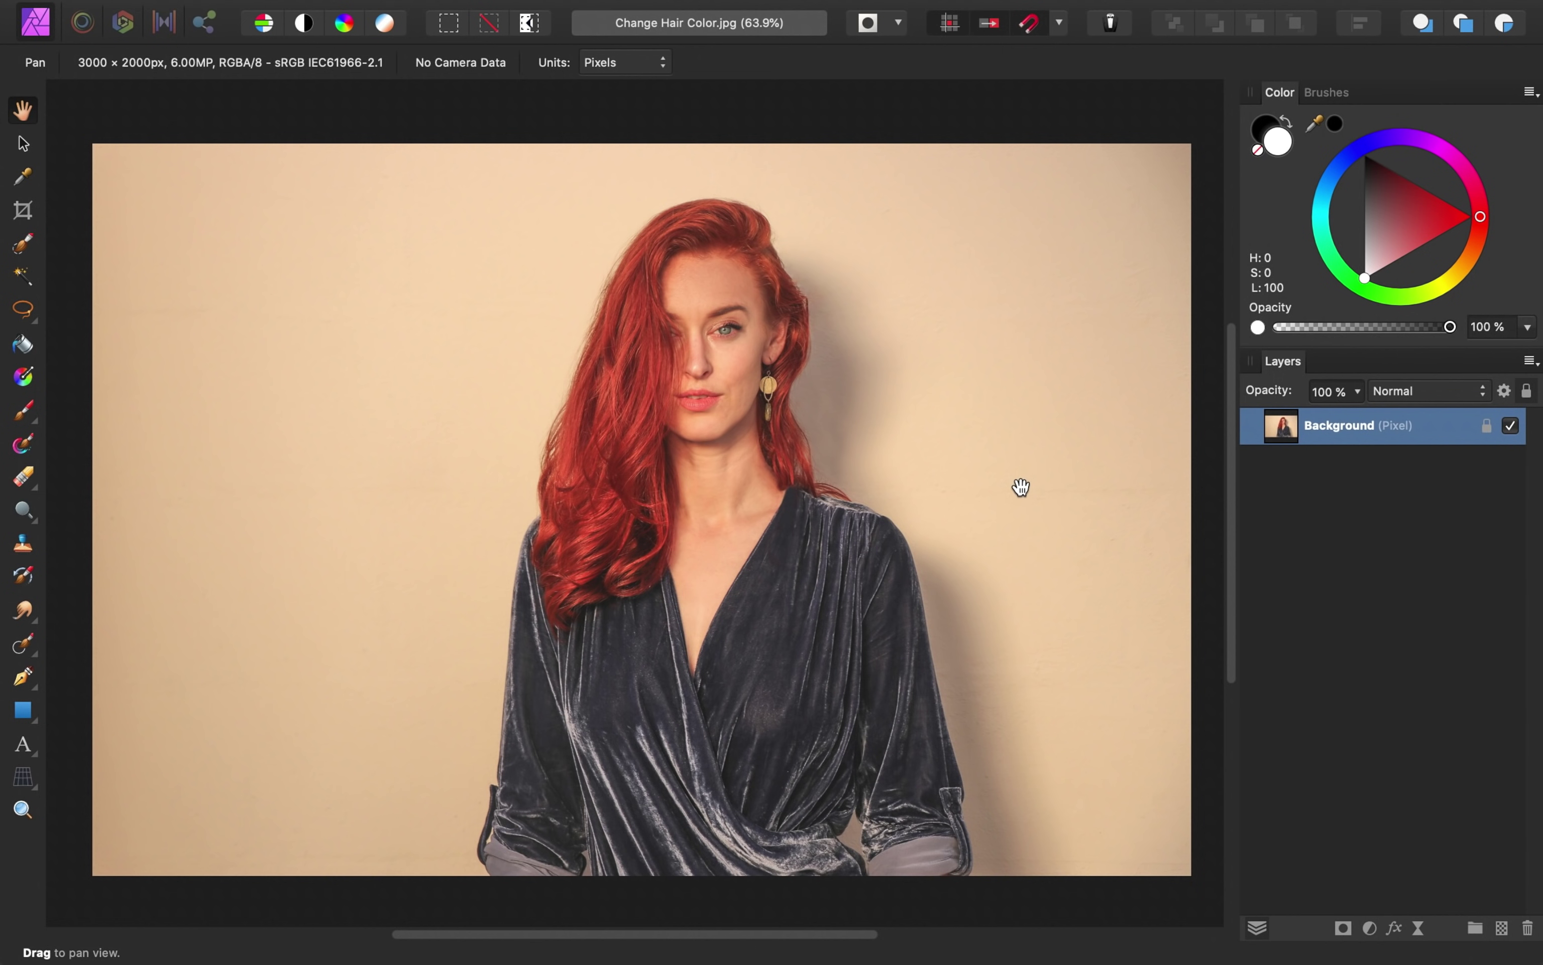
Add an HSL adjustment layer with Saturation Shift at -100%, making the portrait greyscale.
left_click(1370, 929)
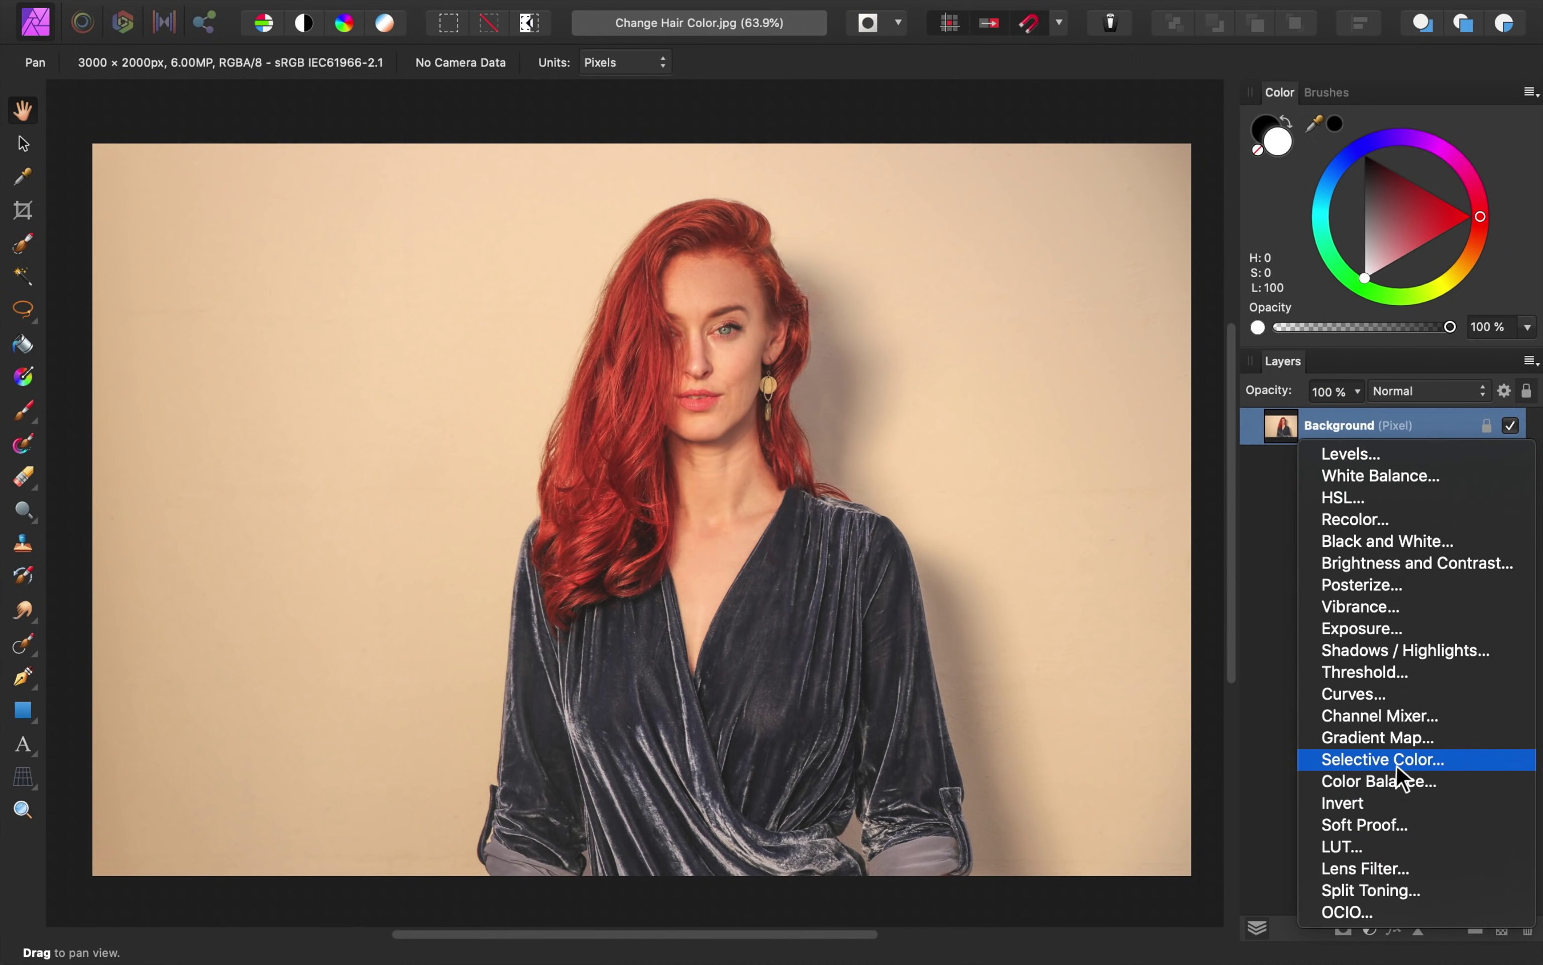
left_click(1393, 503)
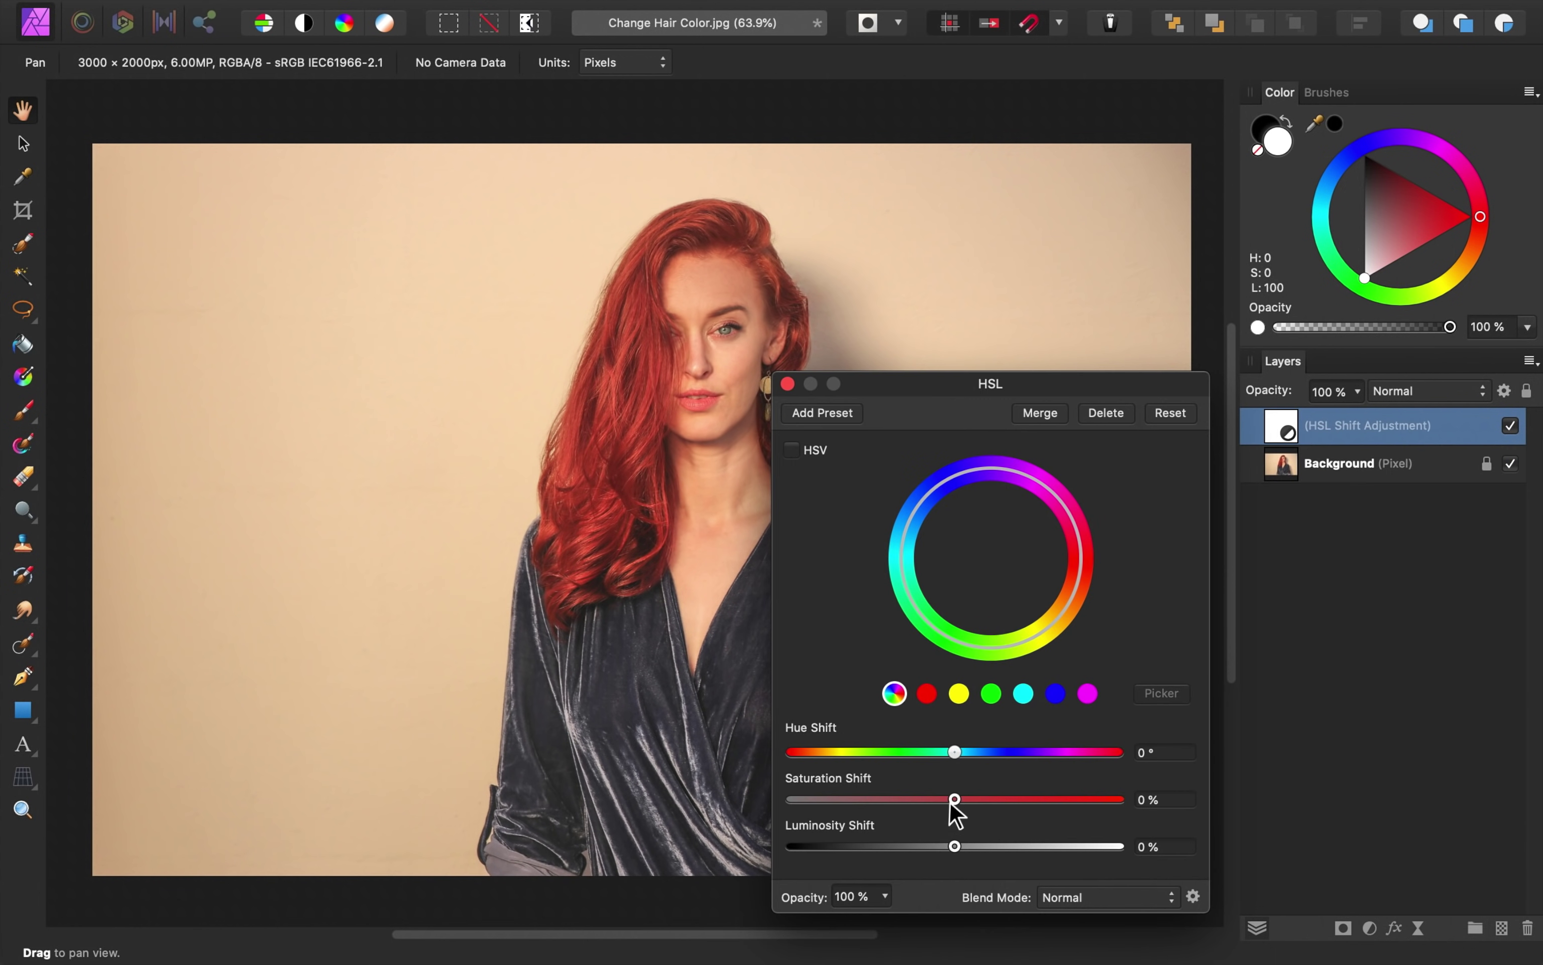
left_click_drag(958, 802, 779, 806)
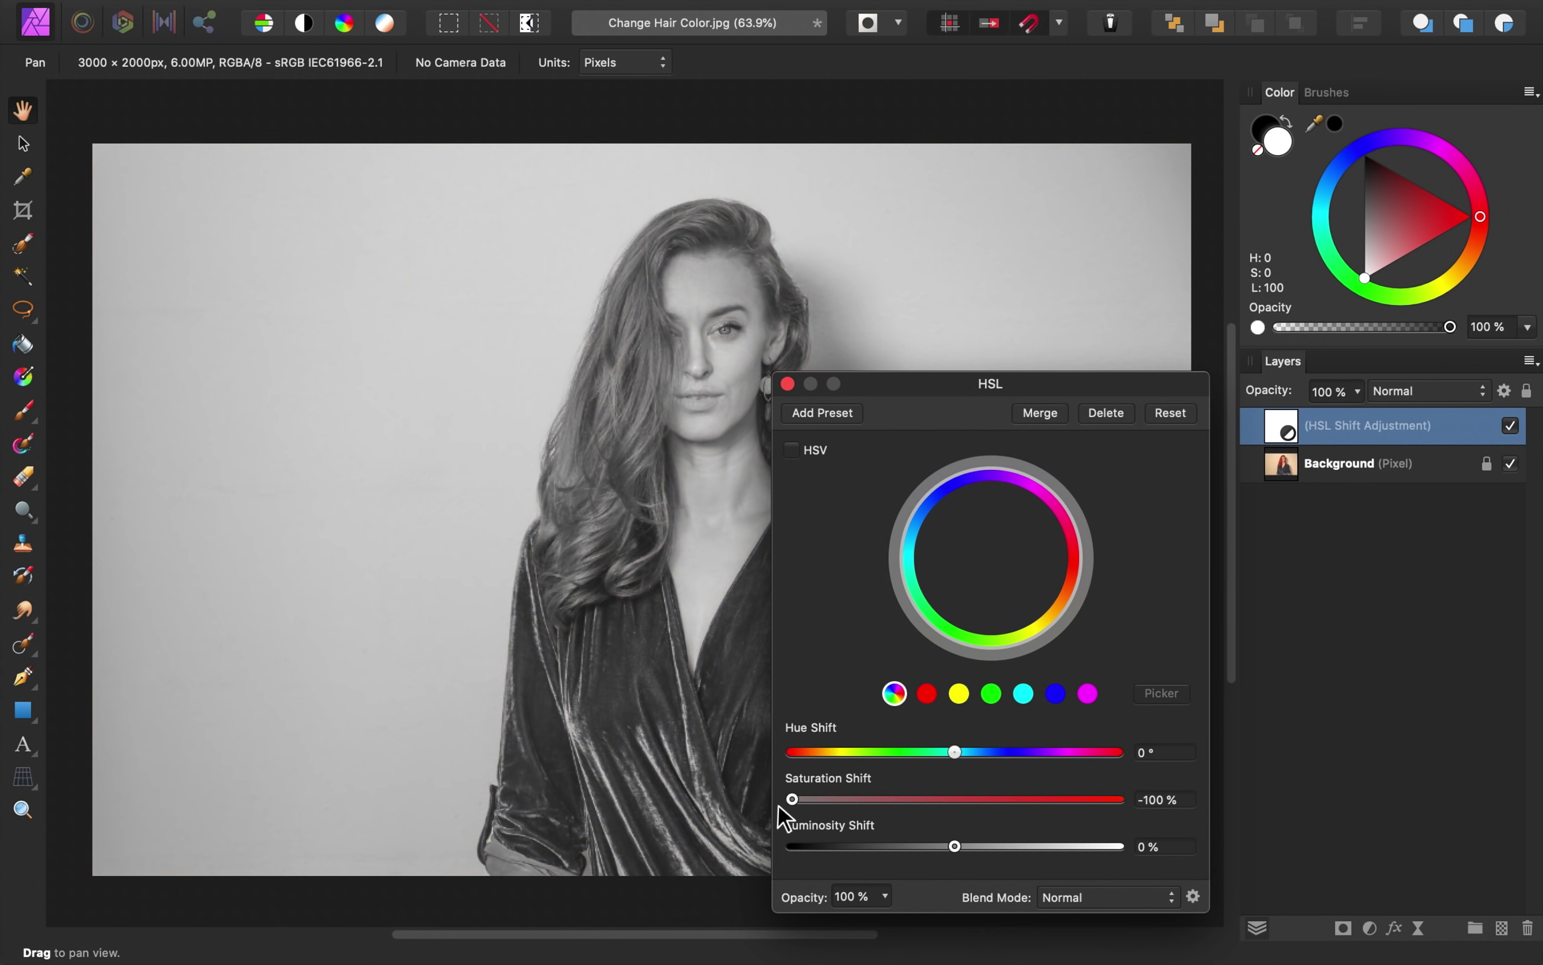
left_click(788, 384)
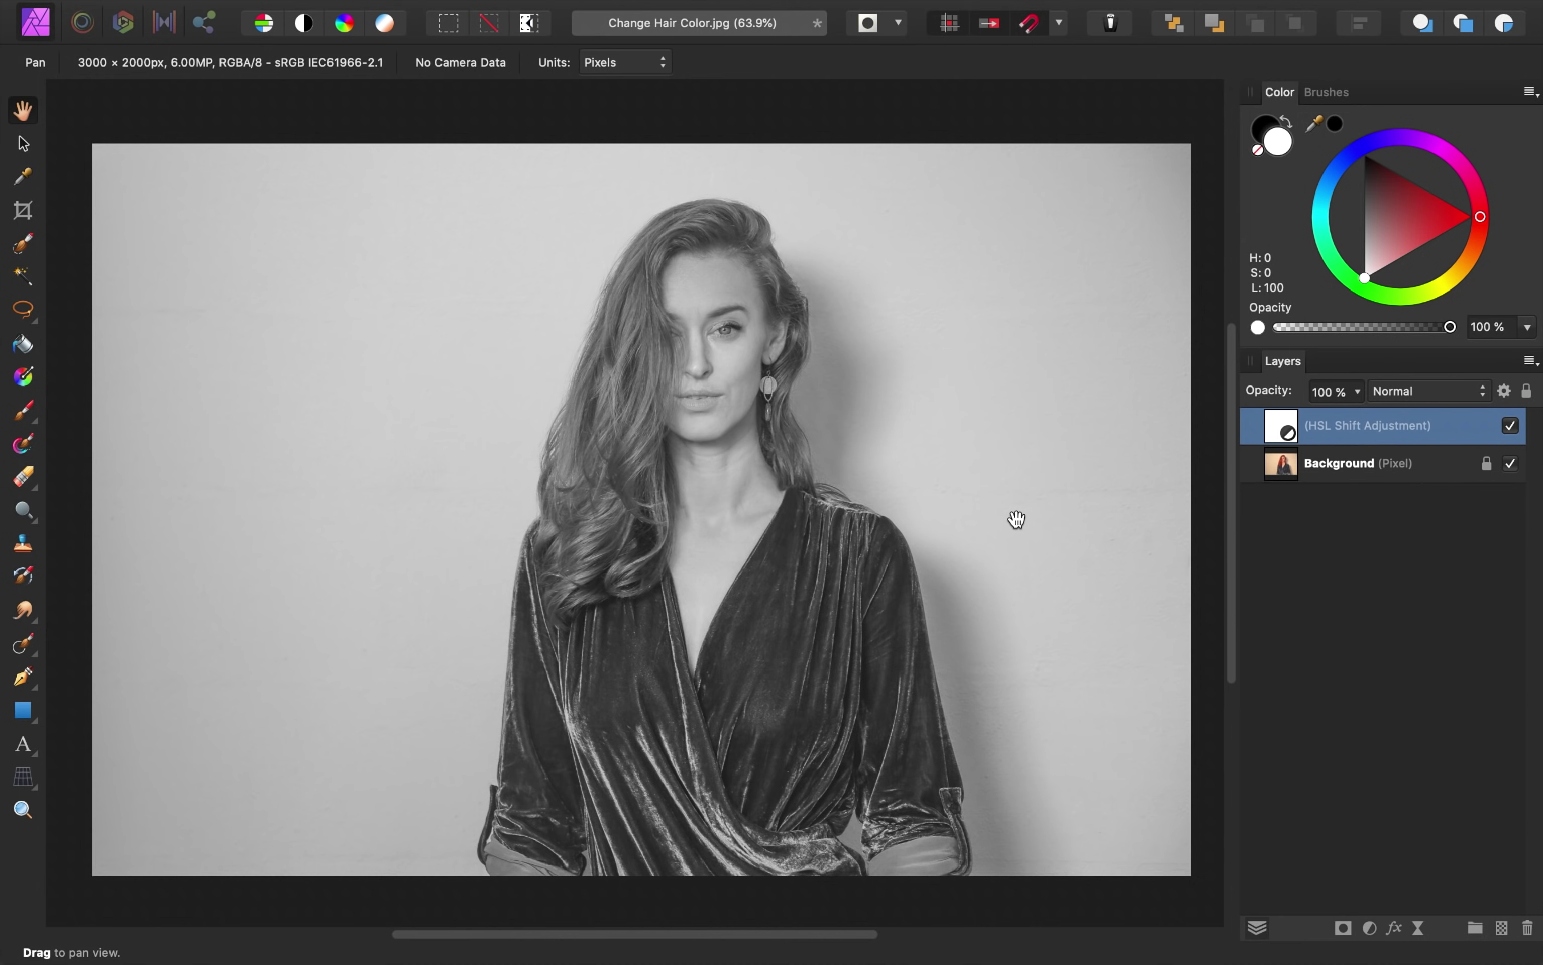
Invert the HSL layer's mask to restore full colour, and switch to the Paint Brush.
key("super+i")
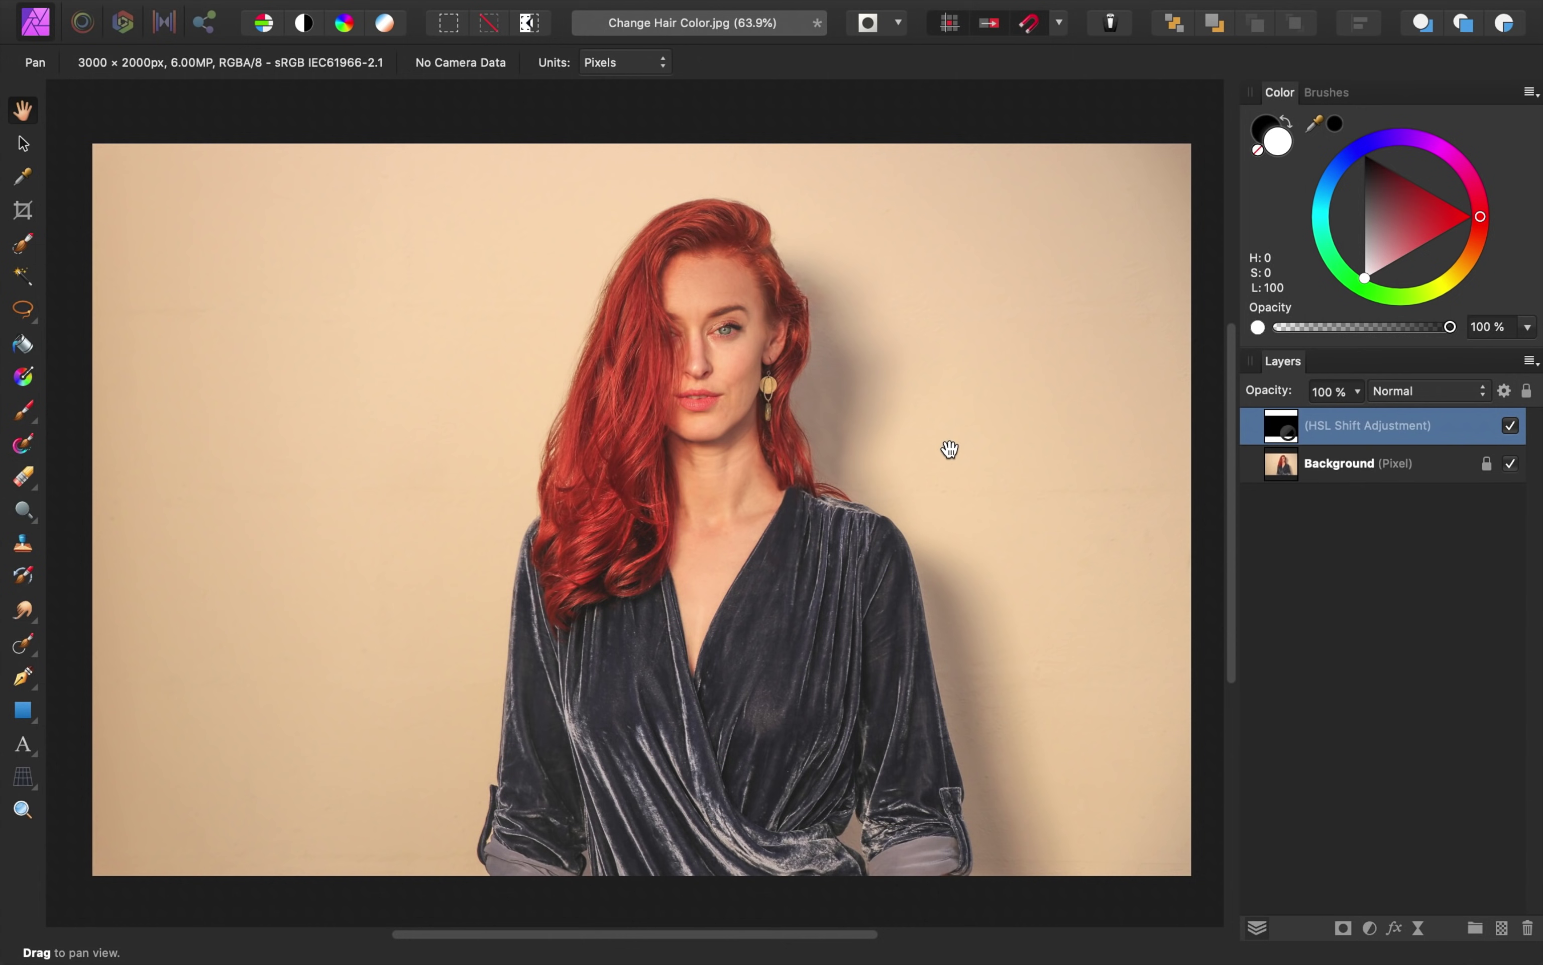
key("b")
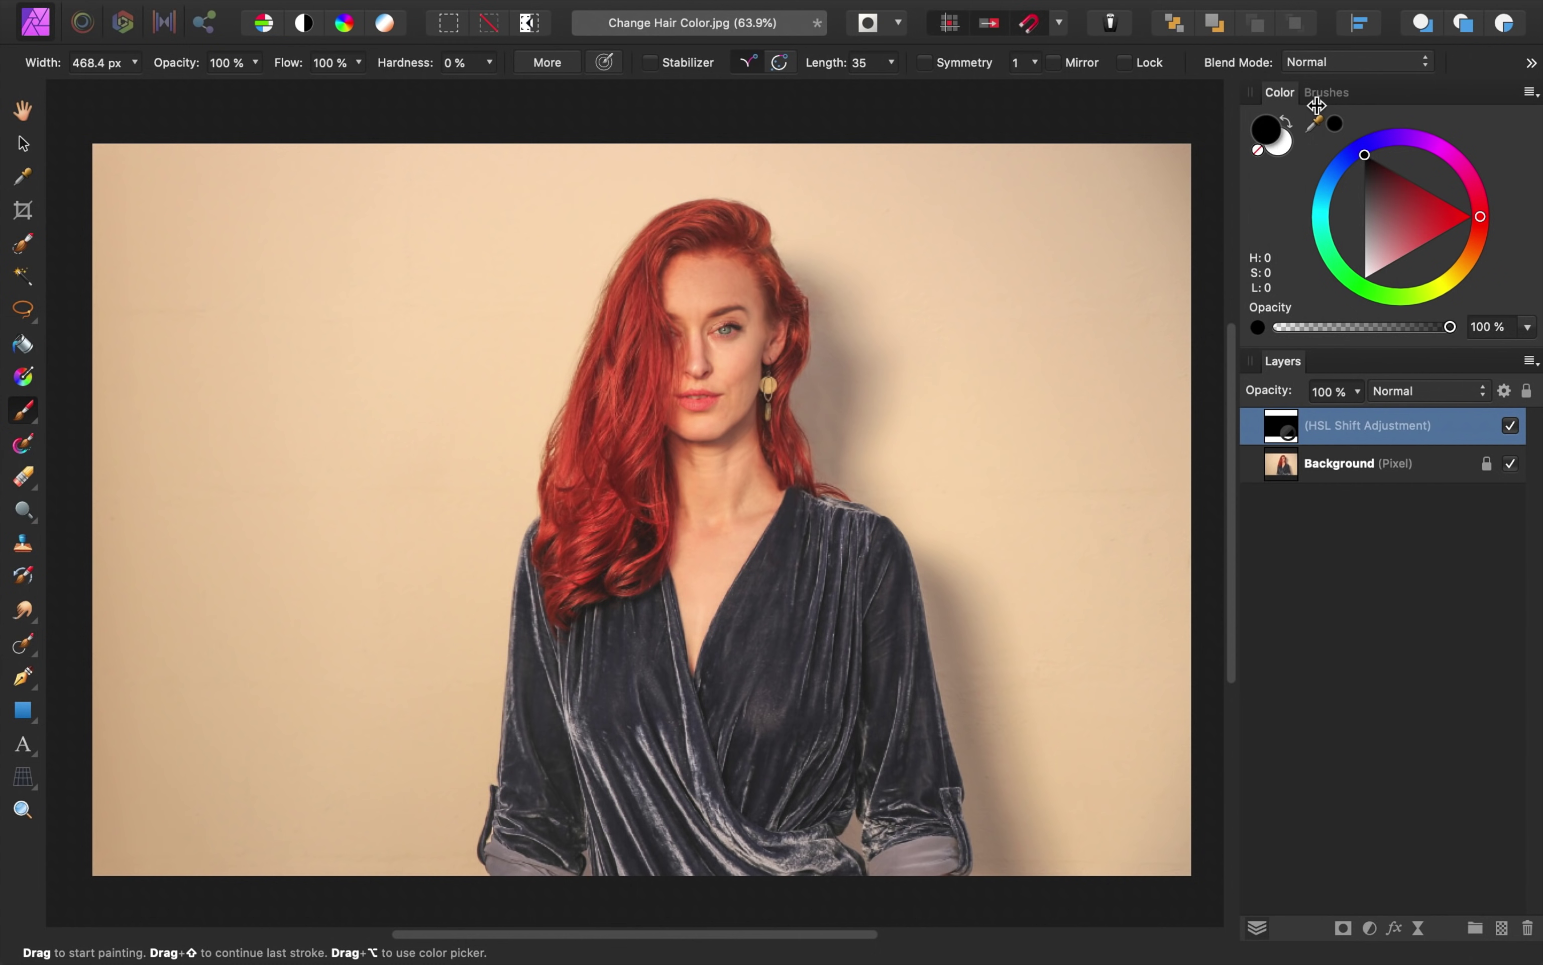
Set white as the painting colour and start greying the hair, undoing stray dabs on the ear and forehead.
left_click(1282, 134)
left_click(802, 380)
key("super+z")
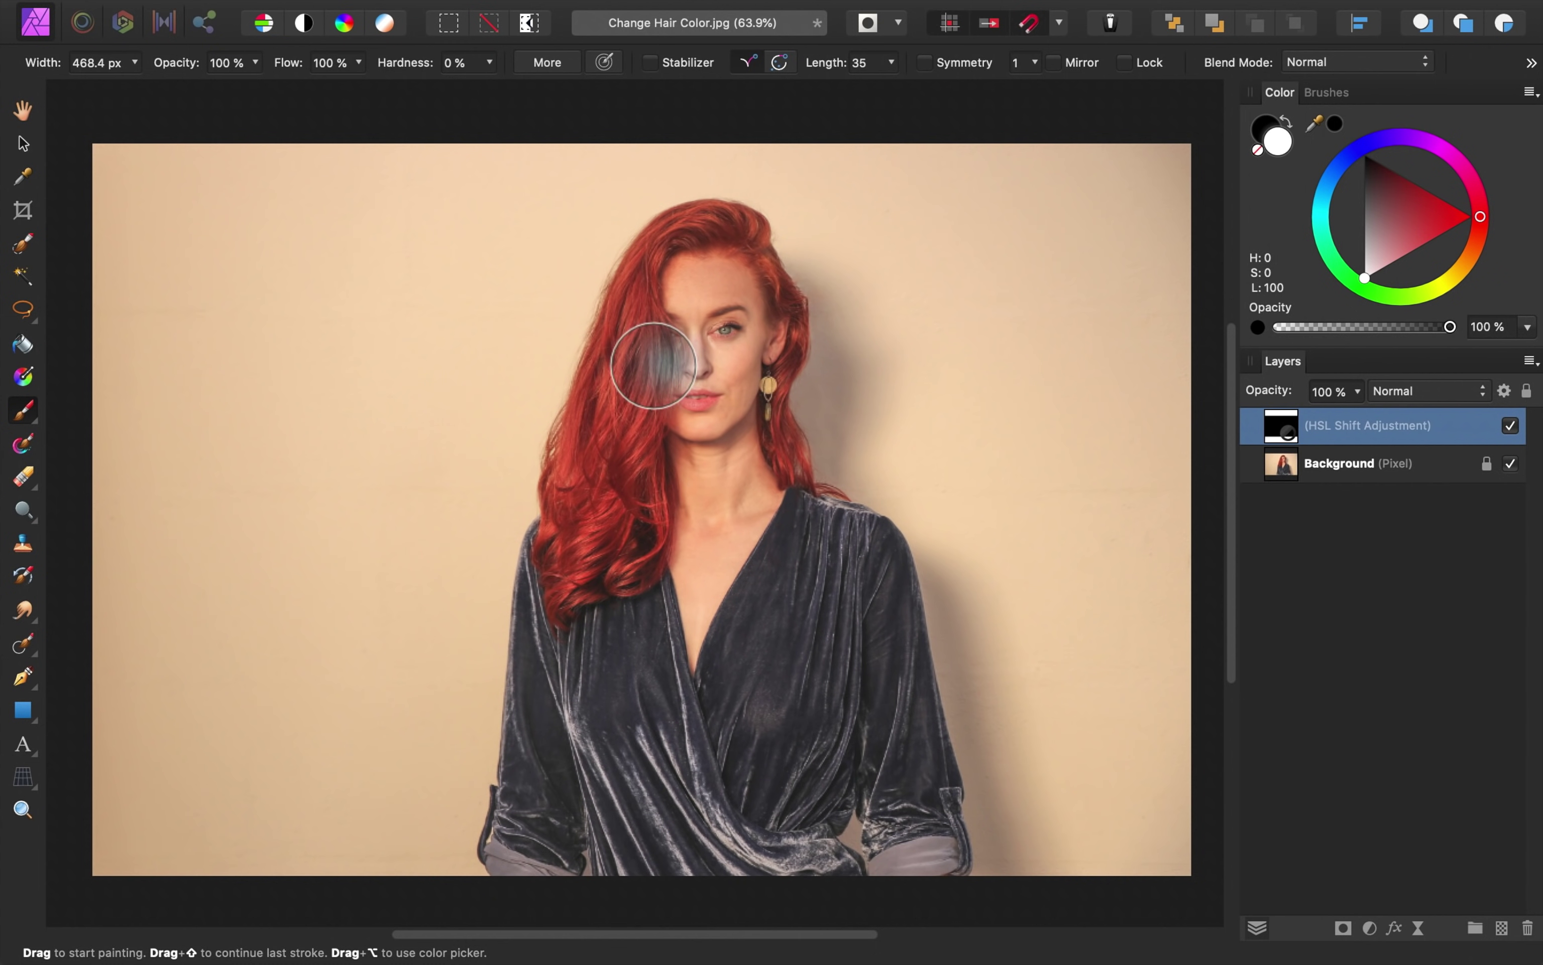
left_click_drag(620, 385, 623, 395)
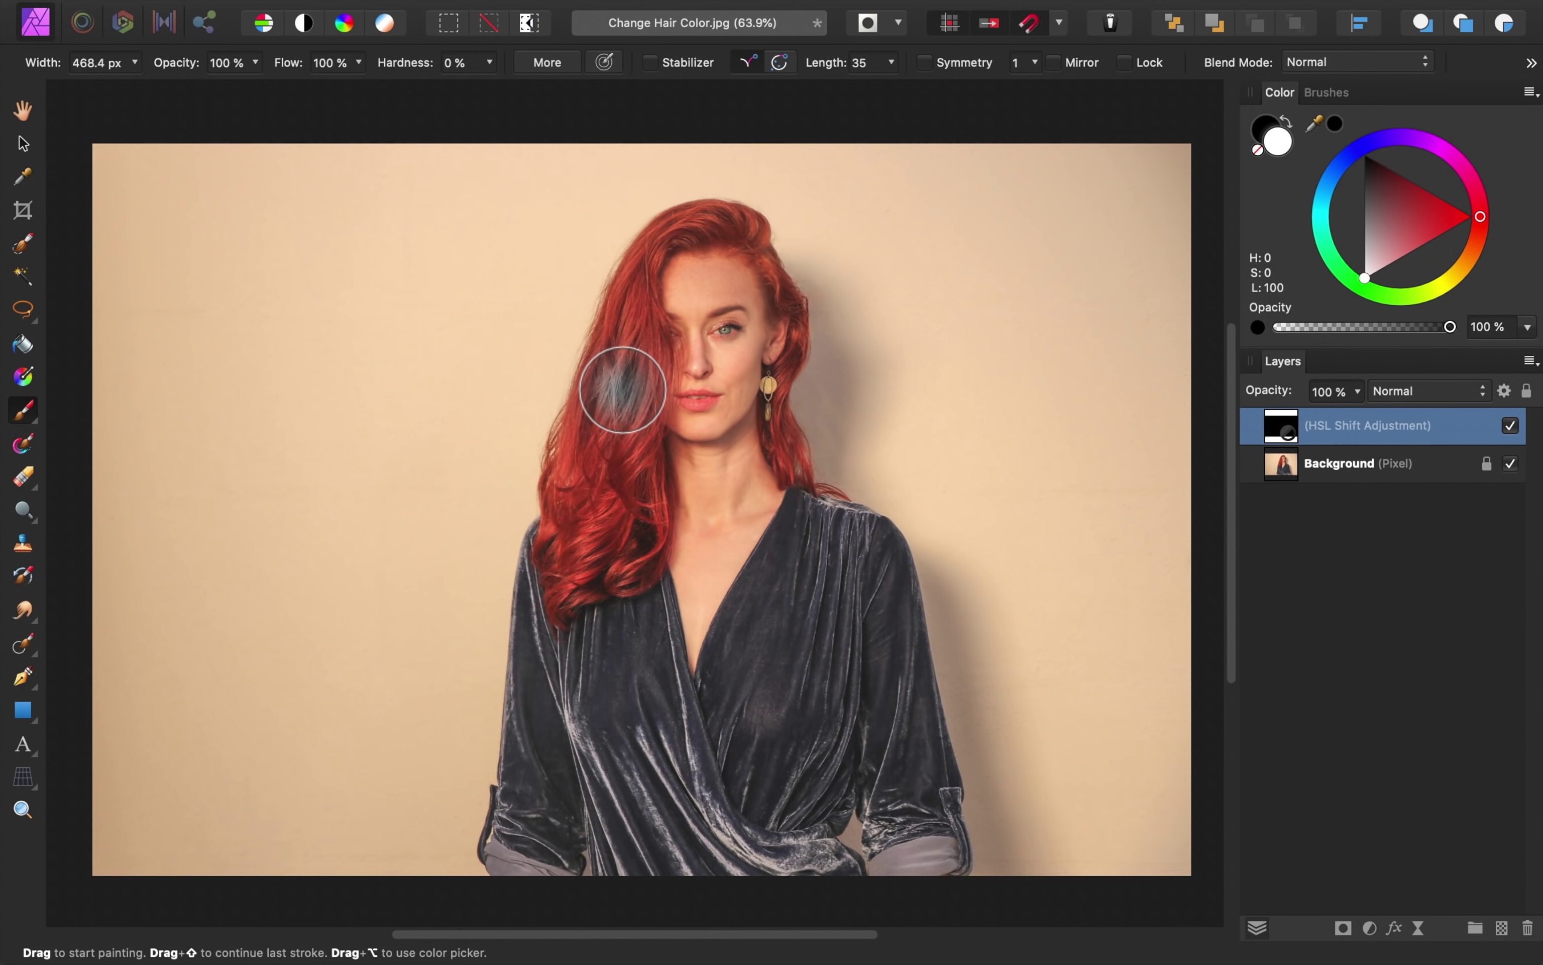
key("super+z")
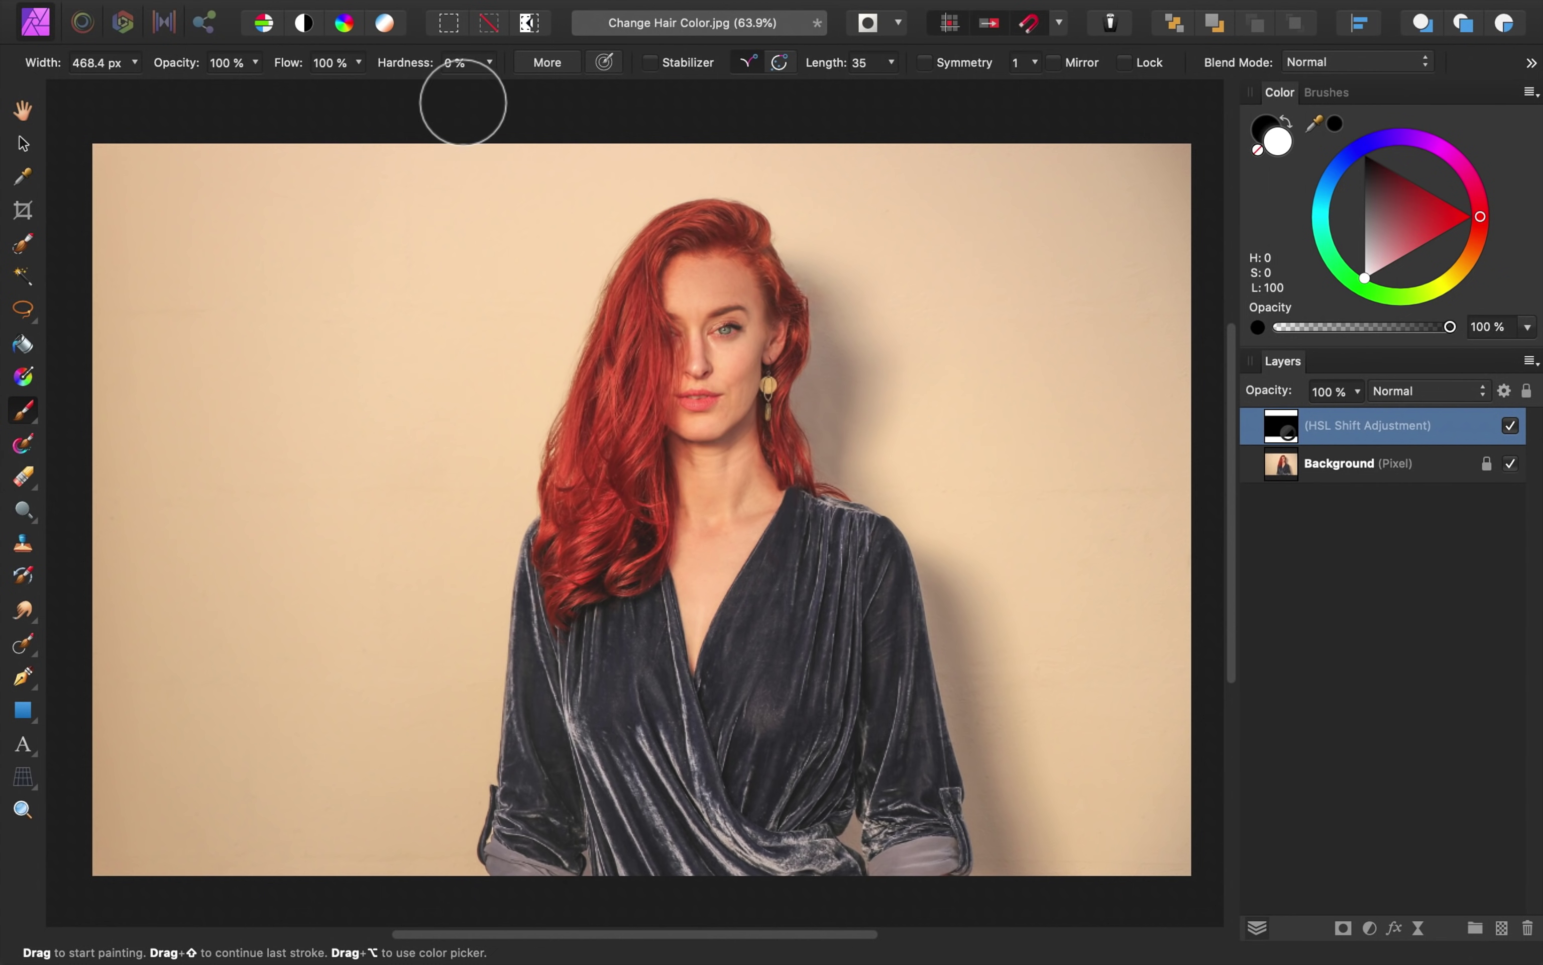
left_click(627, 407)
scroll(627, 406, "up", 3)
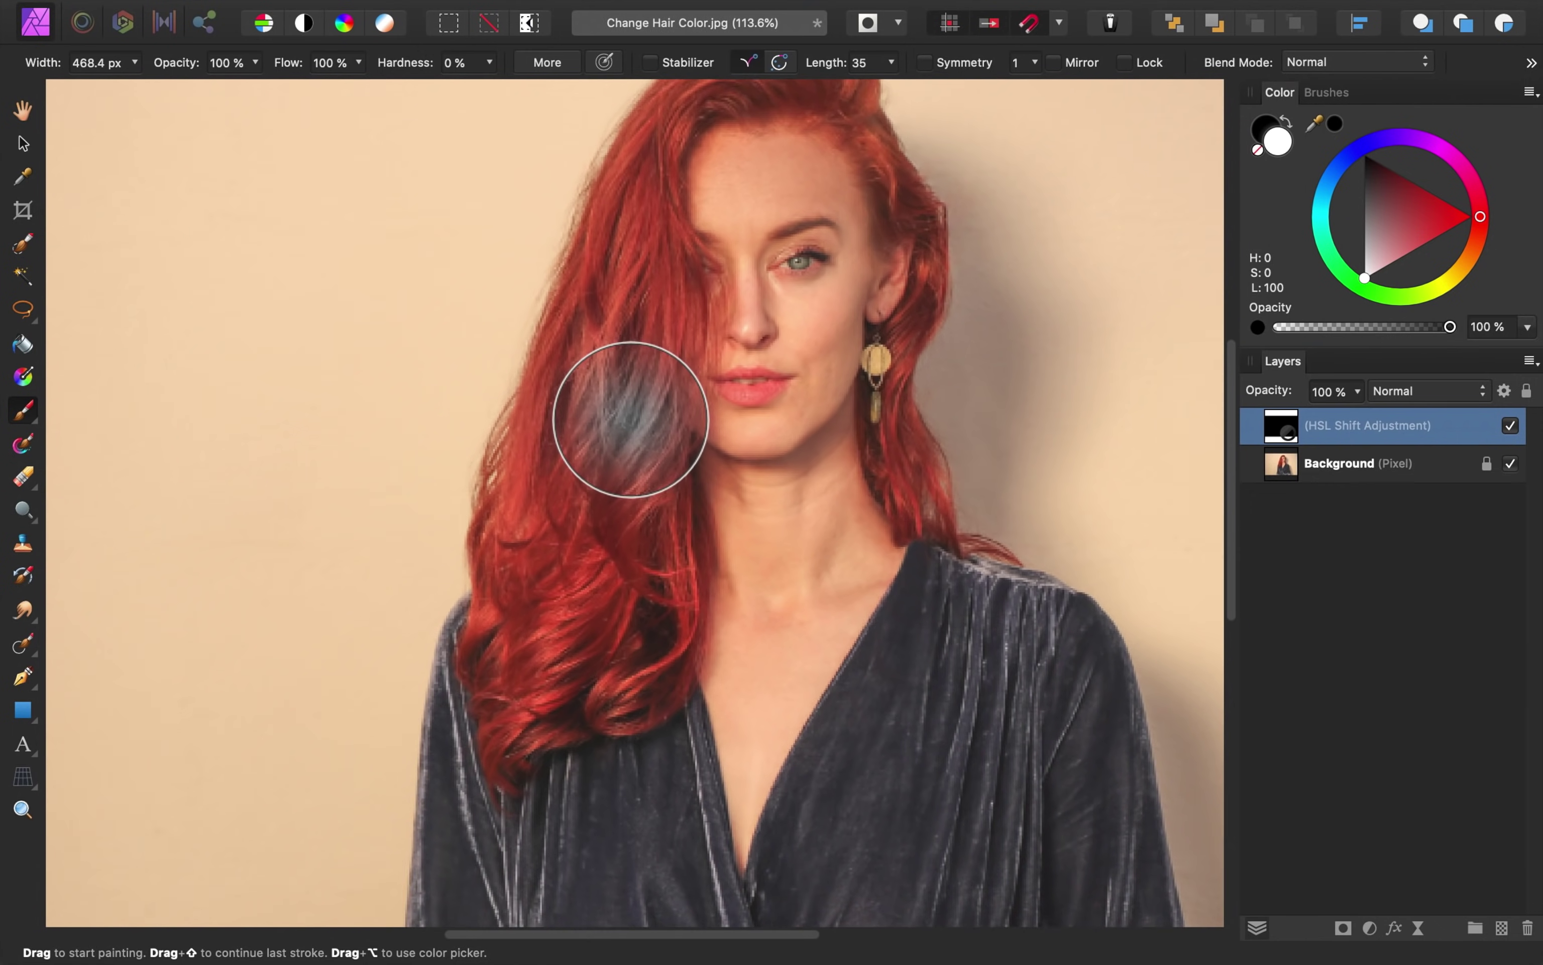
scroll(740, 303, "up", 4)
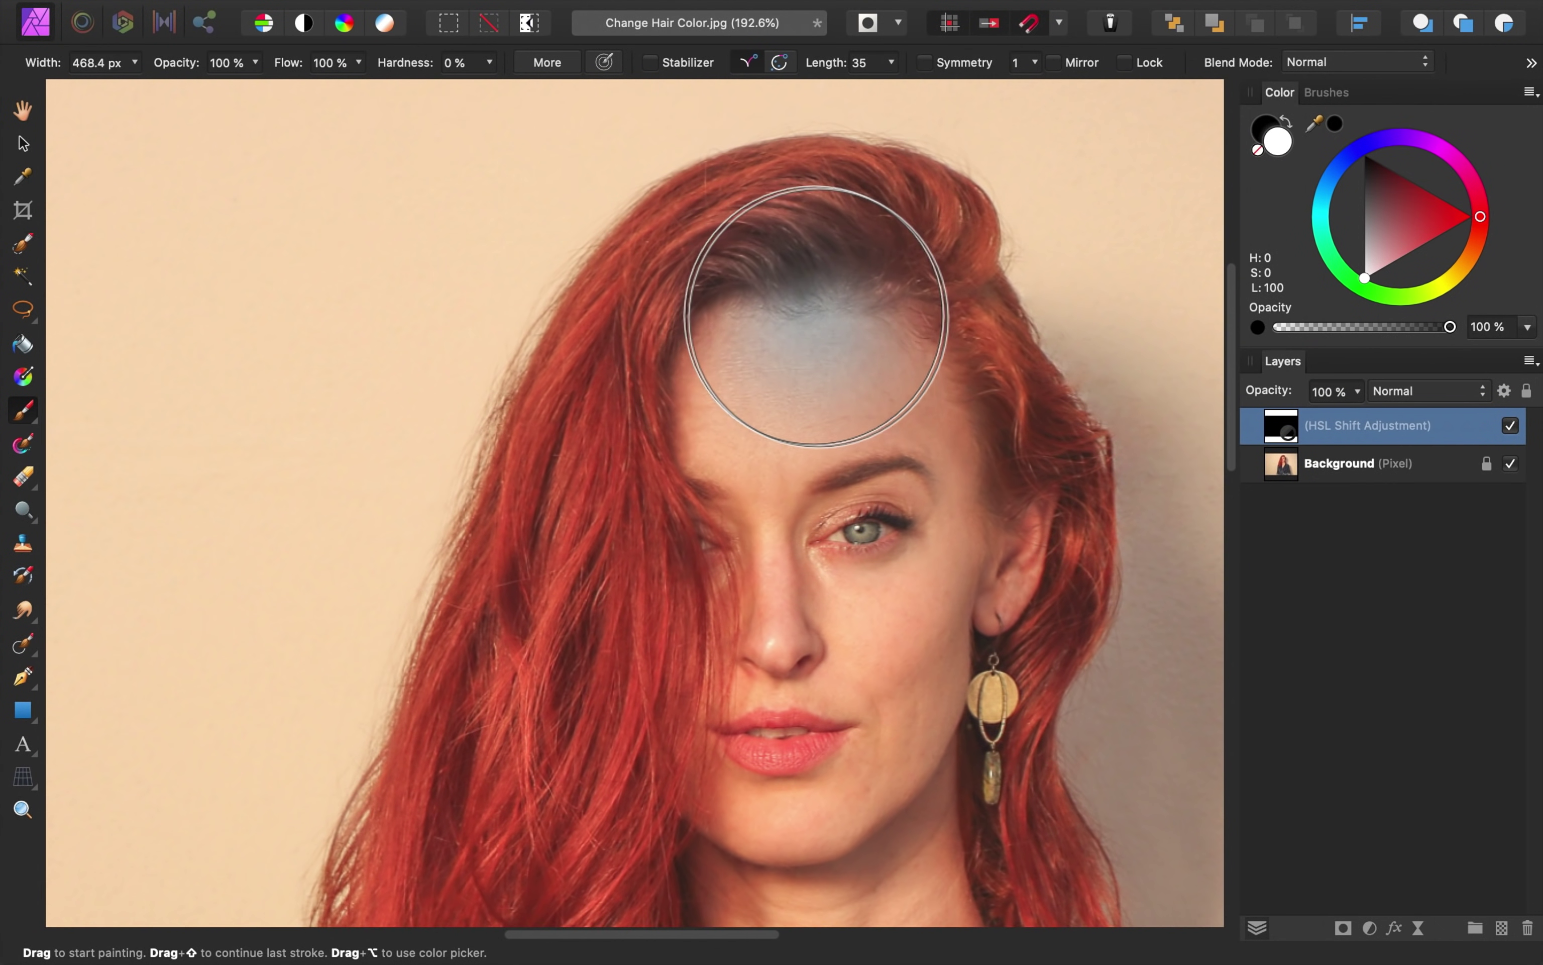
key("super+z")
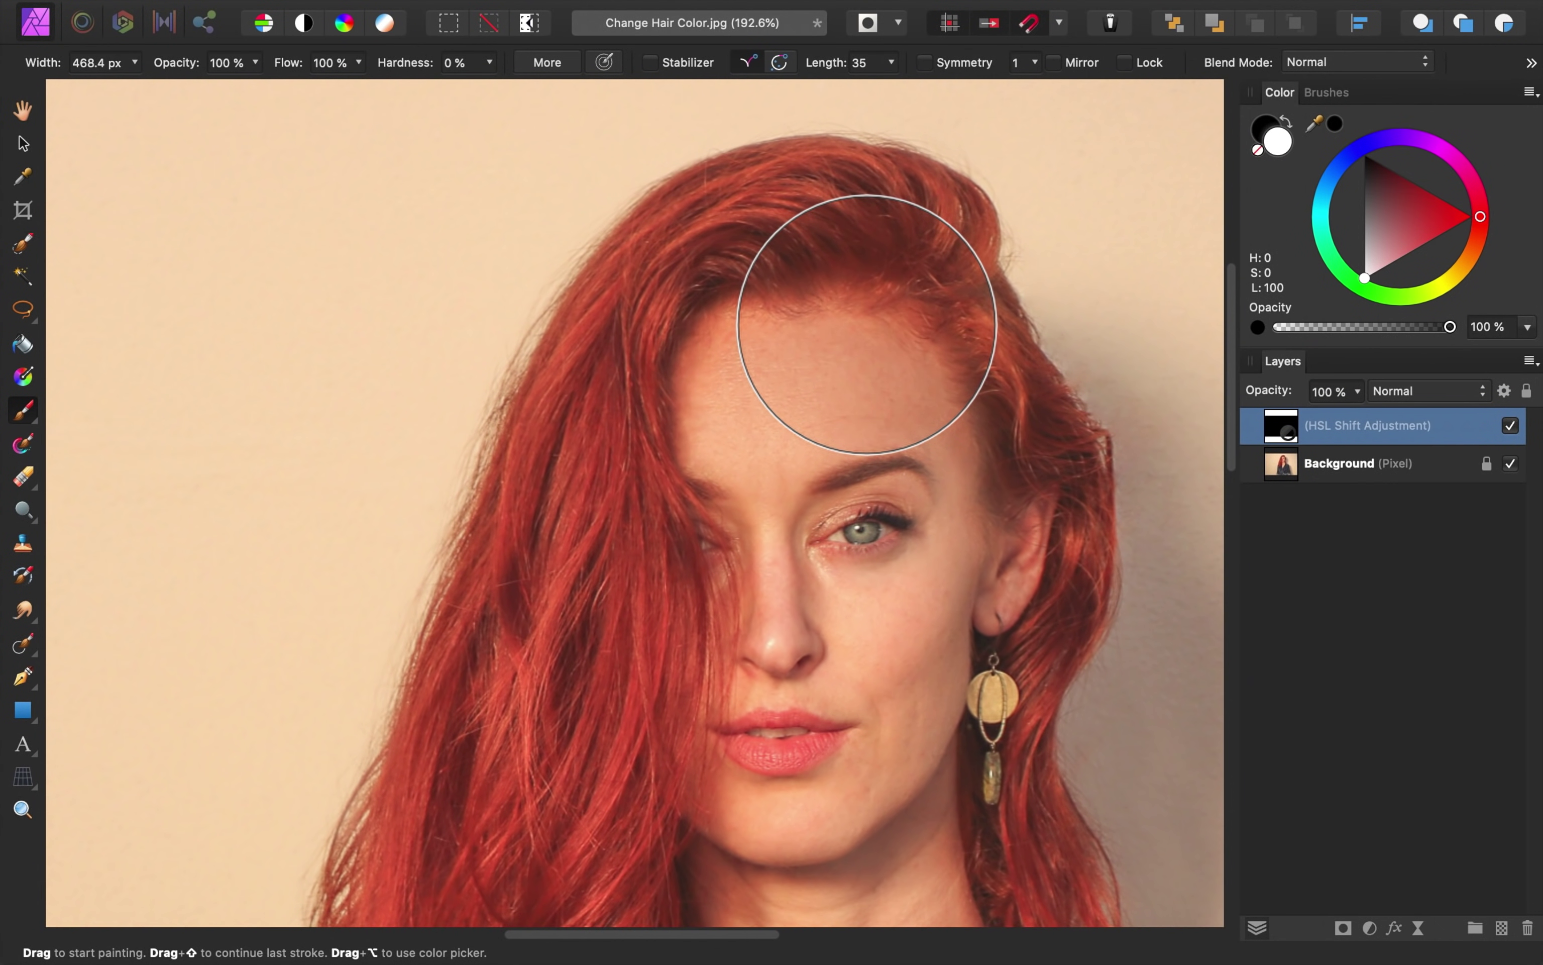
With a smaller brush, paint the hairline and the right-side strand past the earring grey.
key("bracketleft")
key("bracketleft")
key("bracketleft")
key("bracketleft")
key("bracketleft")
key("bracketleft")
key("bracketleft")
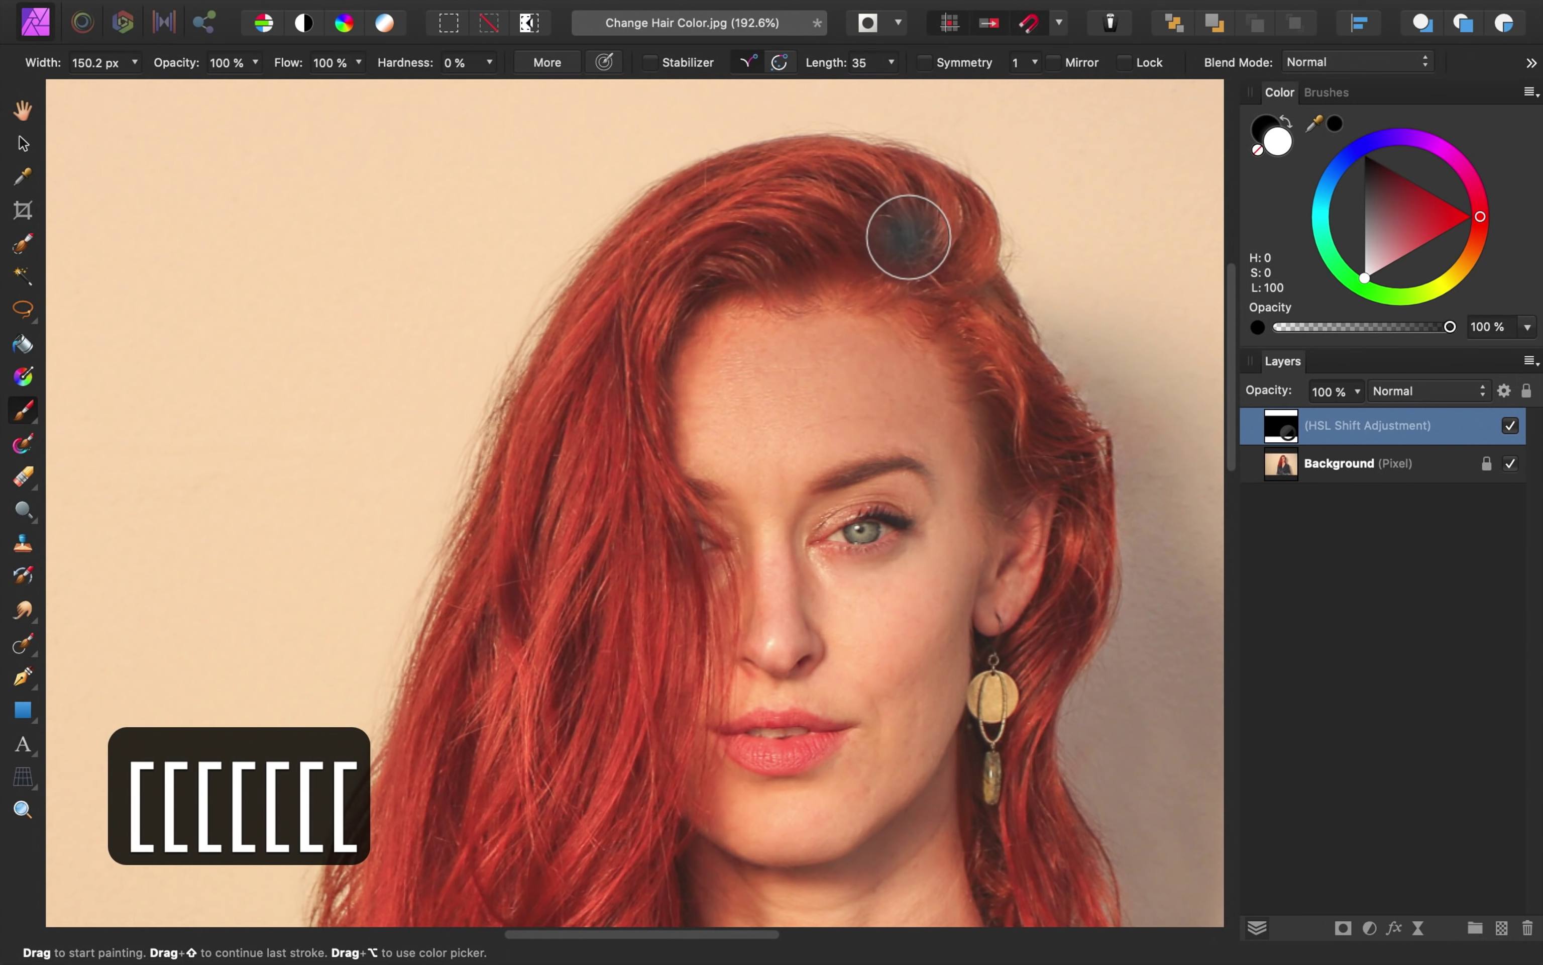
mouse_move(908, 237)
left_mouse_down()
mouse_move(931, 265)
mouse_move(951, 249)
mouse_move(885, 197)
mouse_move(592, 344)
mouse_move(634, 560)
mouse_move(554, 458)
mouse_move(637, 727)
left_mouse_up()
scroll(644, 676, "down", 5)
mouse_move(654, 631)
left_mouse_down()
mouse_move(501, 429)
mouse_move(417, 767)
mouse_move(545, 655)
mouse_move(593, 693)
mouse_move(557, 769)
mouse_move(476, 689)
mouse_move(484, 813)
mouse_move(606, 808)
mouse_move(760, 697)
left_mouse_up()
scroll(542, 797, "down", 3)
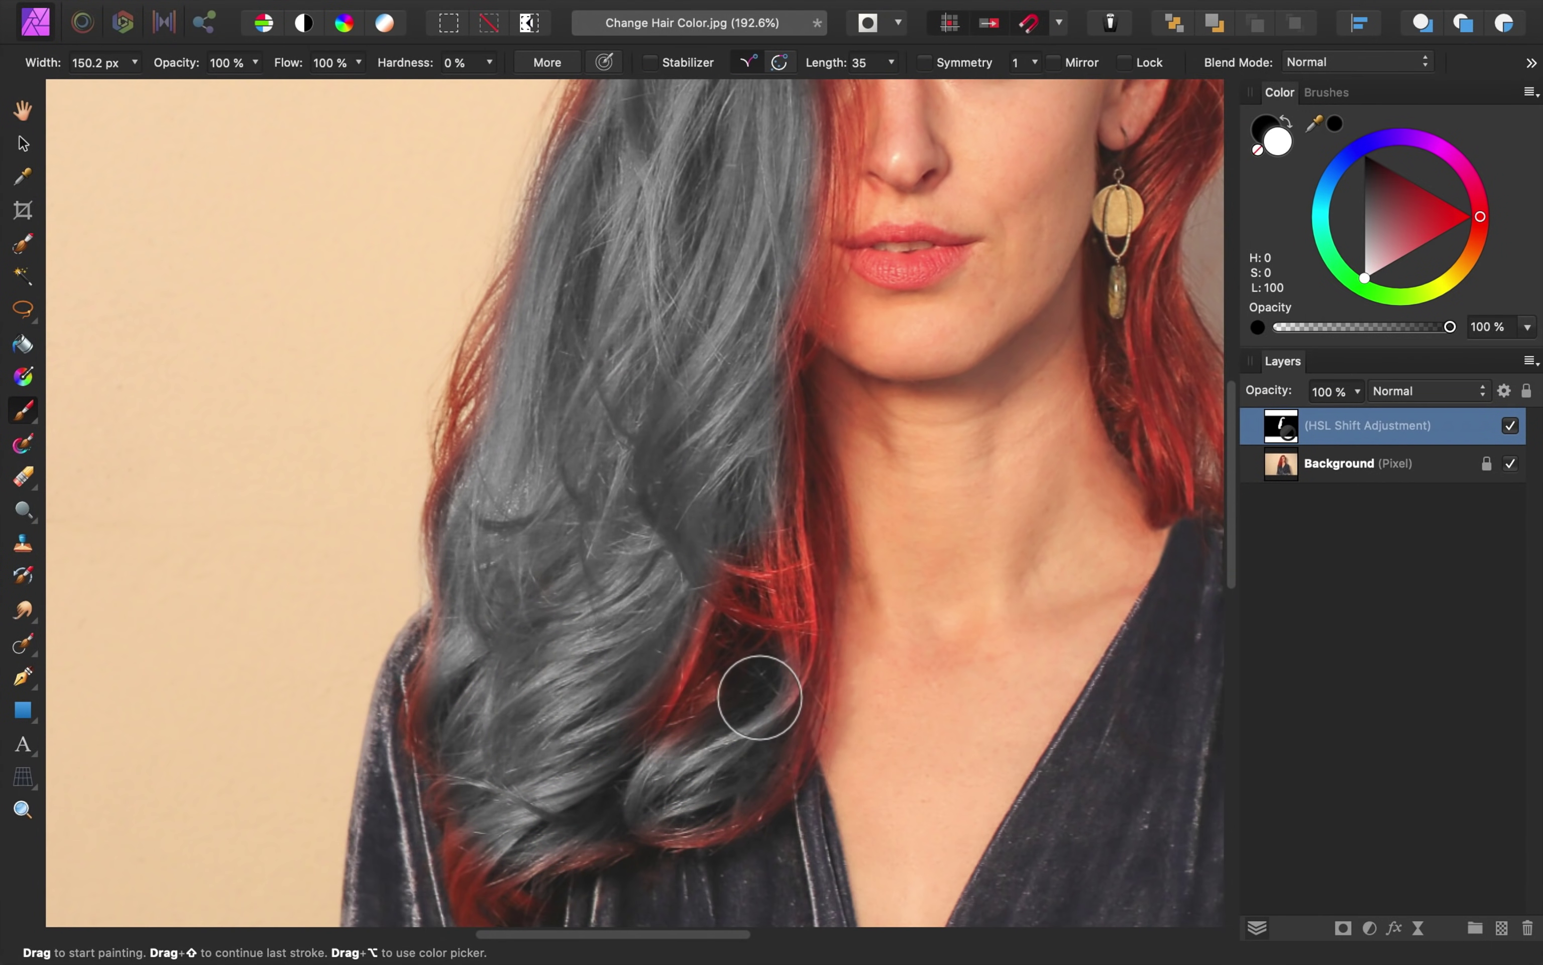
scroll(734, 446, "up", 5)
key("bracketleft")
key("bracketleft")
key("bracketleft")
key("bracketleft")
key("bracketleft")
key("bracketleft")
key("bracketleft")
key("bracketleft")
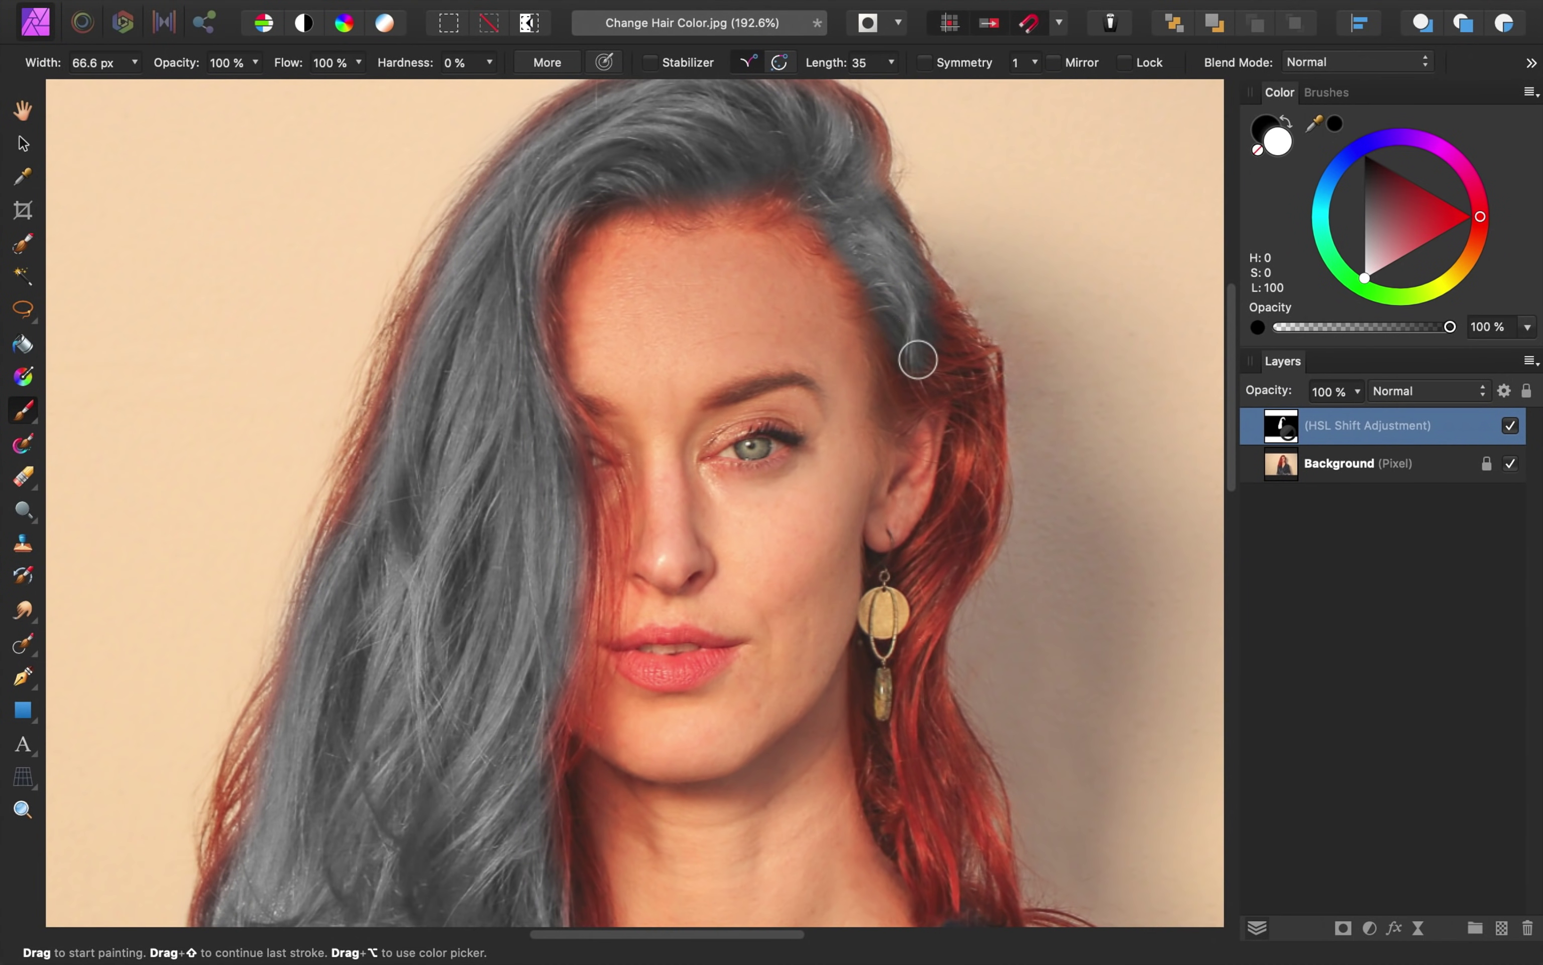
mouse_move(918, 359)
left_mouse_down()
mouse_move(967, 379)
mouse_move(907, 685)
mouse_move(936, 703)
left_mouse_up()
key("bracketleft")
key("bracketleft")
key("bracketleft")
key("bracketleft")
key("bracketleft")
key("bracketleft")
scroll(937, 703, "down", 3)
mouse_move(874, 587)
left_mouse_down()
mouse_move(834, 591)
mouse_move(854, 681)
mouse_move(876, 709)
mouse_move(898, 602)
mouse_move(957, 676)
mouse_move(967, 756)
mouse_move(916, 761)
mouse_move(923, 630)
left_mouse_up()
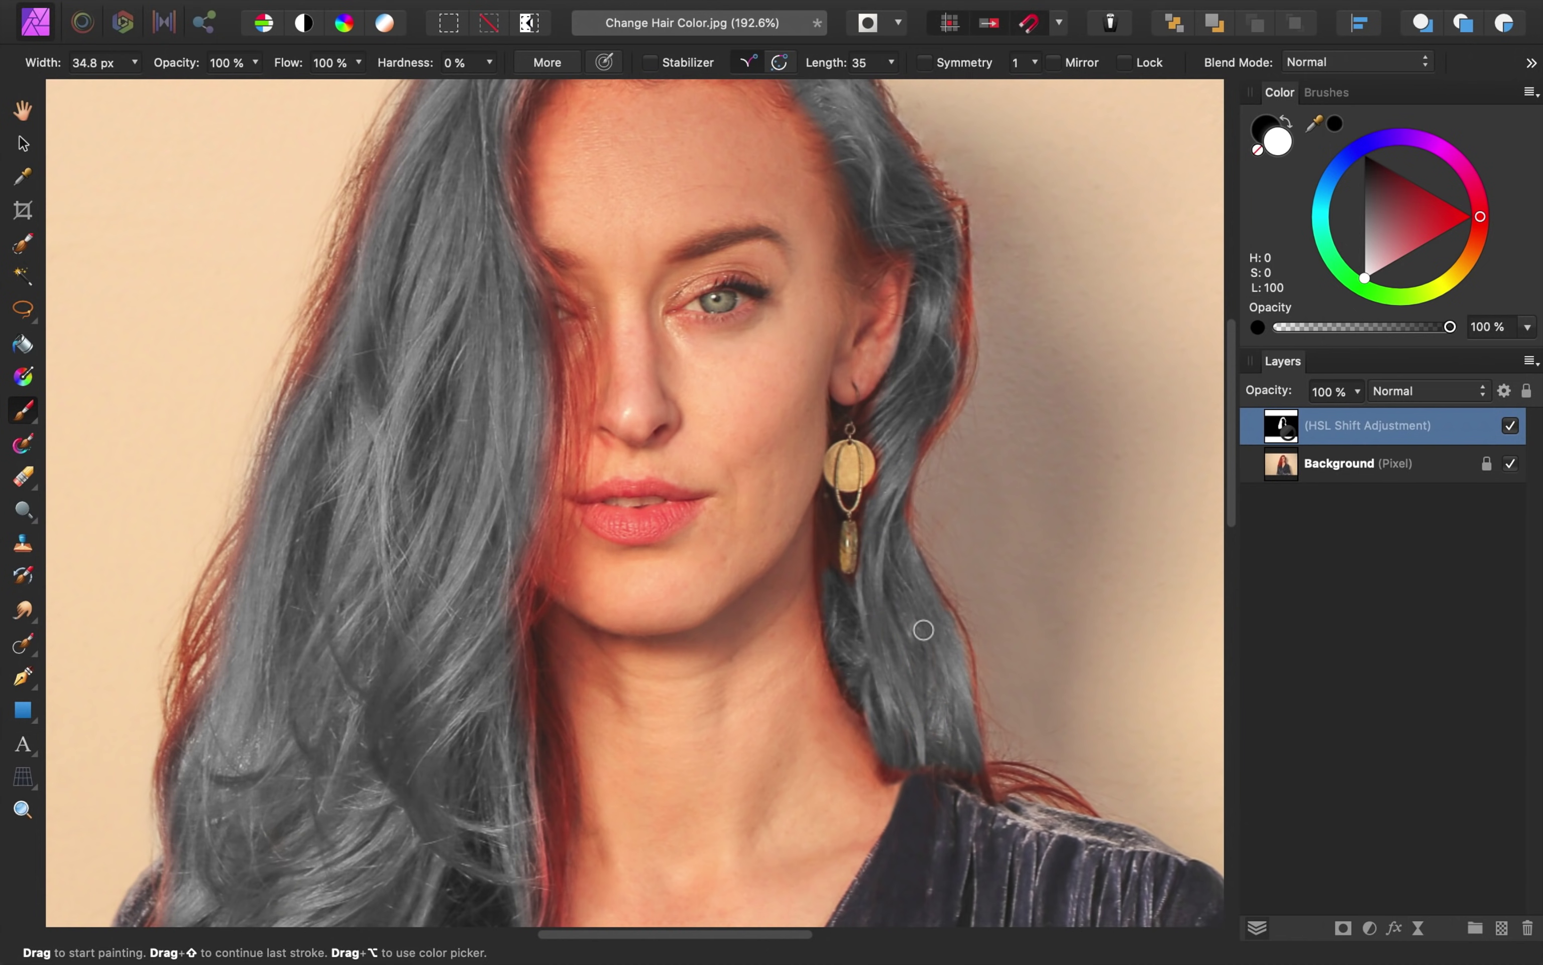
Using a tiny brush, grey the strands near the shoulder and along the top of the hair.
scroll(890, 728, "up", 3)
key("bracketleft")
key("bracketleft")
scroll(919, 712, "up", 2)
key("bracketleft")
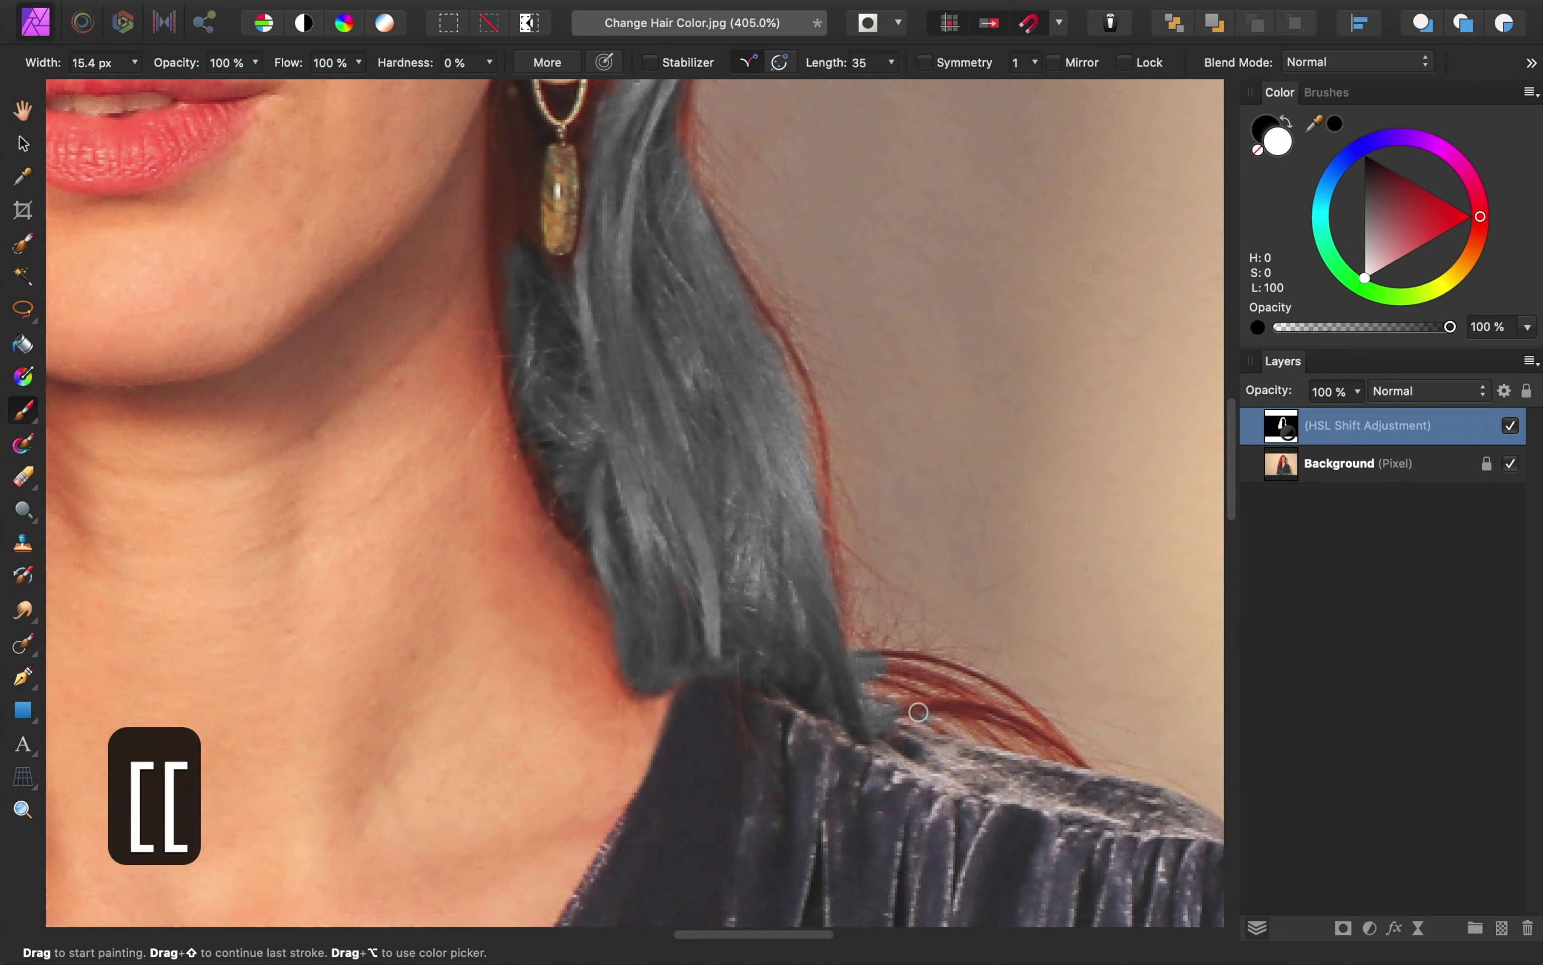
key("bracketleft")
key("bracketleft")
key("bracketleft")
key("bracketleft")
mouse_move(889, 664)
left_mouse_down()
mouse_move(1072, 755)
mouse_move(864, 677)
left_mouse_up()
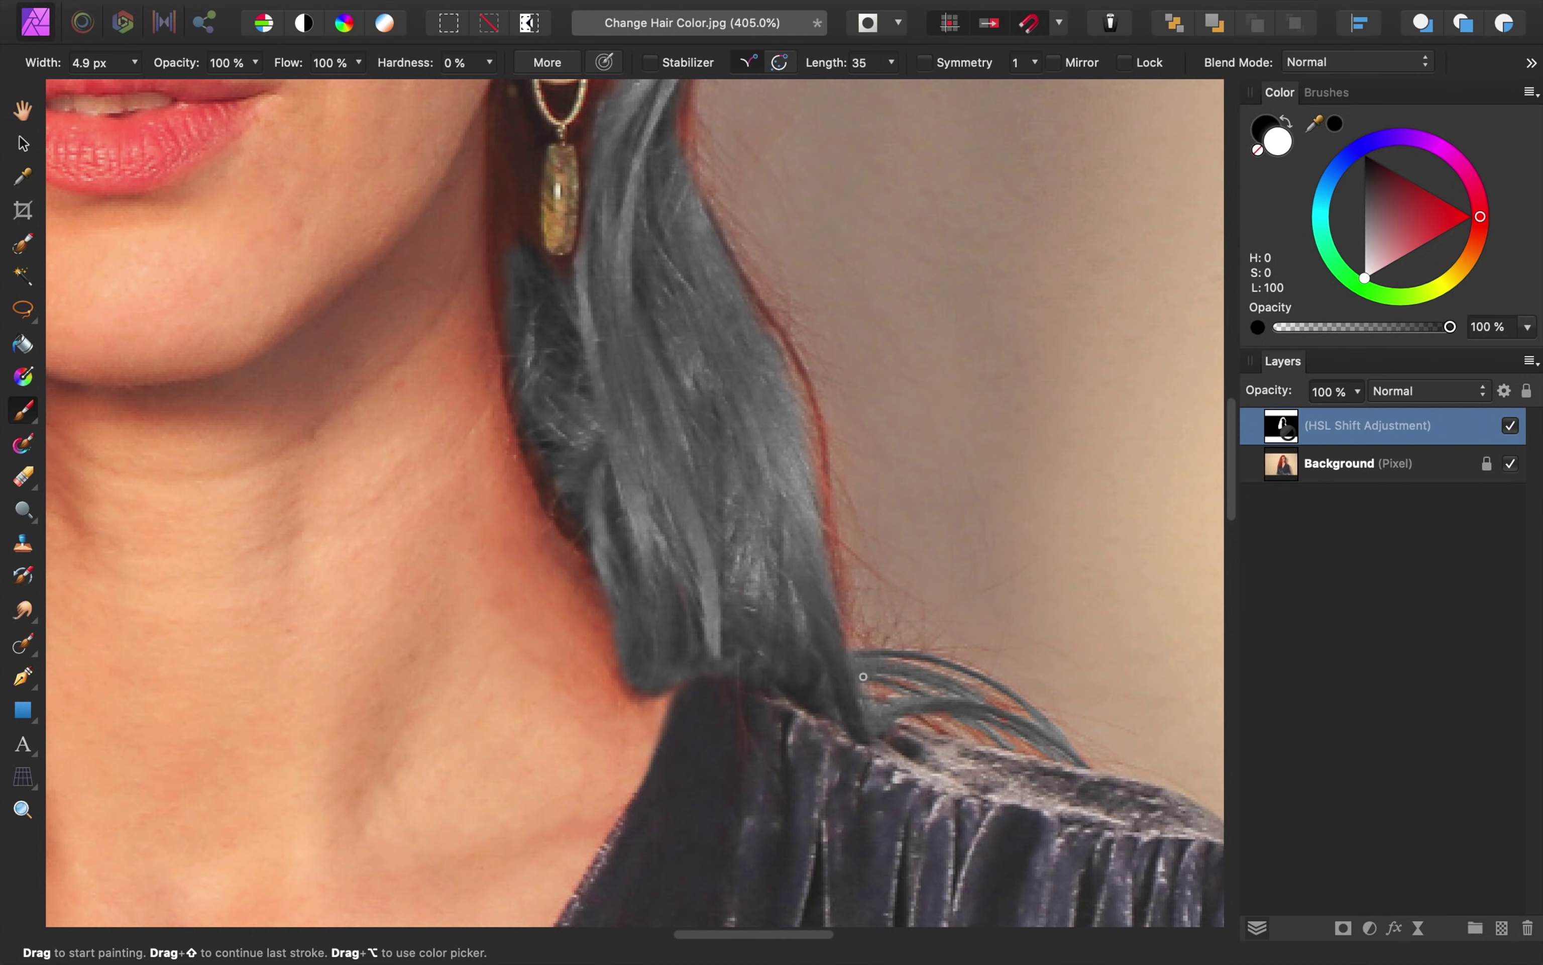
key("super+z")
scroll(855, 651, "up", 2)
key("bracketright")
key("bracketright")
key("bracketright")
key("bracketright")
key("bracketright")
key("bracketright")
key("bracketright")
scroll(803, 358, "up", 5)
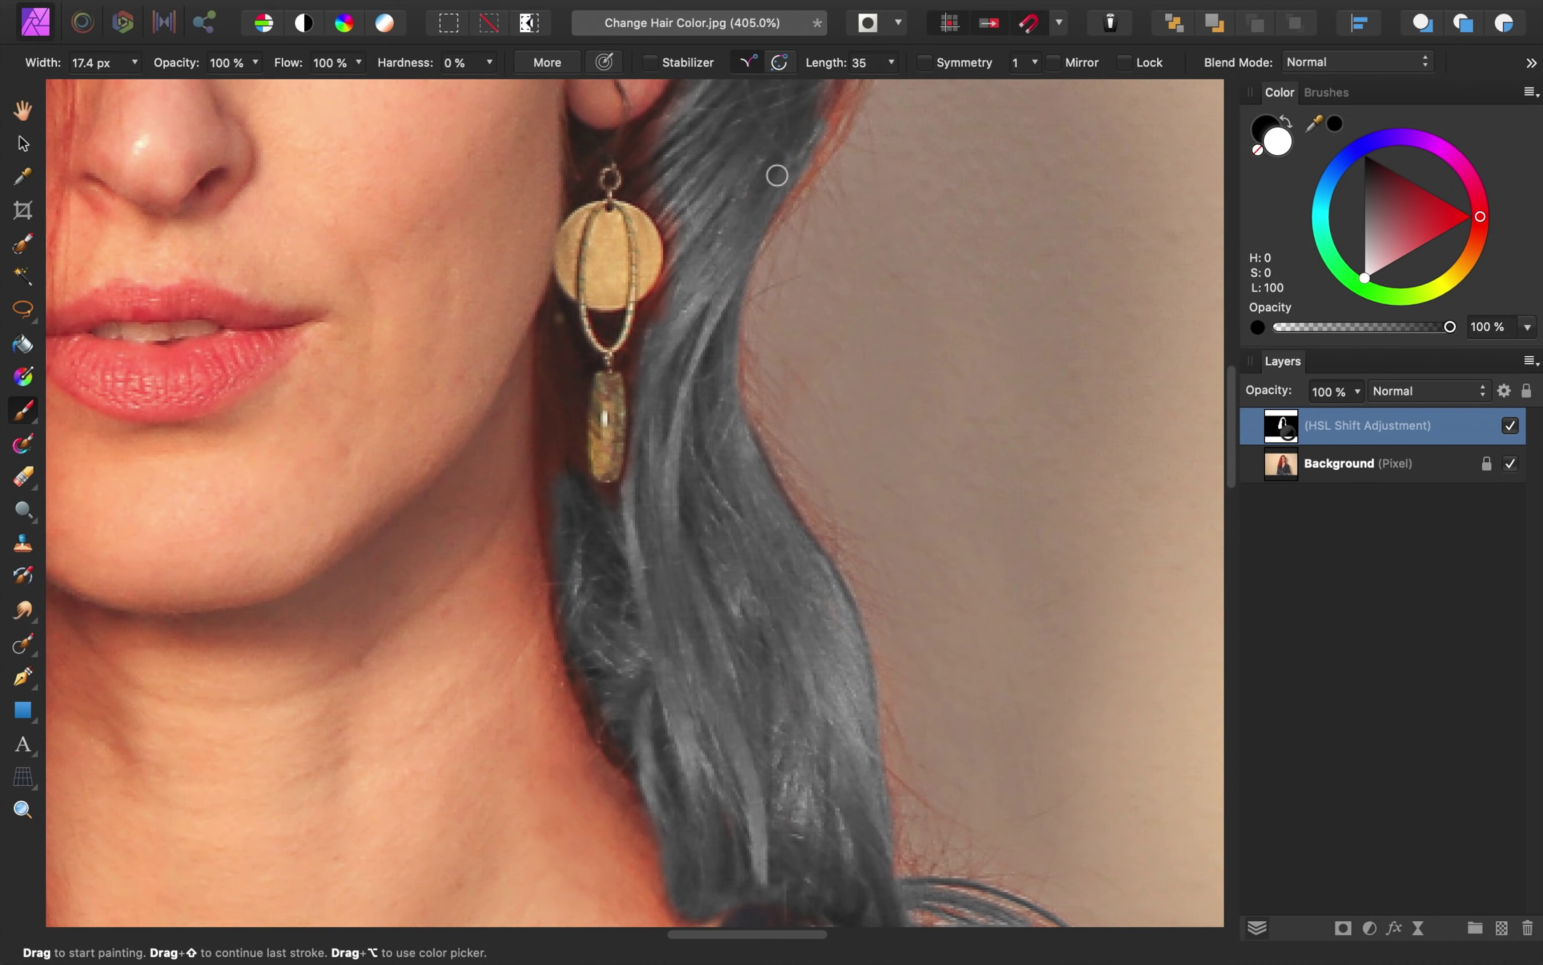
scroll(727, 358, "up", 5)
scroll(727, 359, "left", 2)
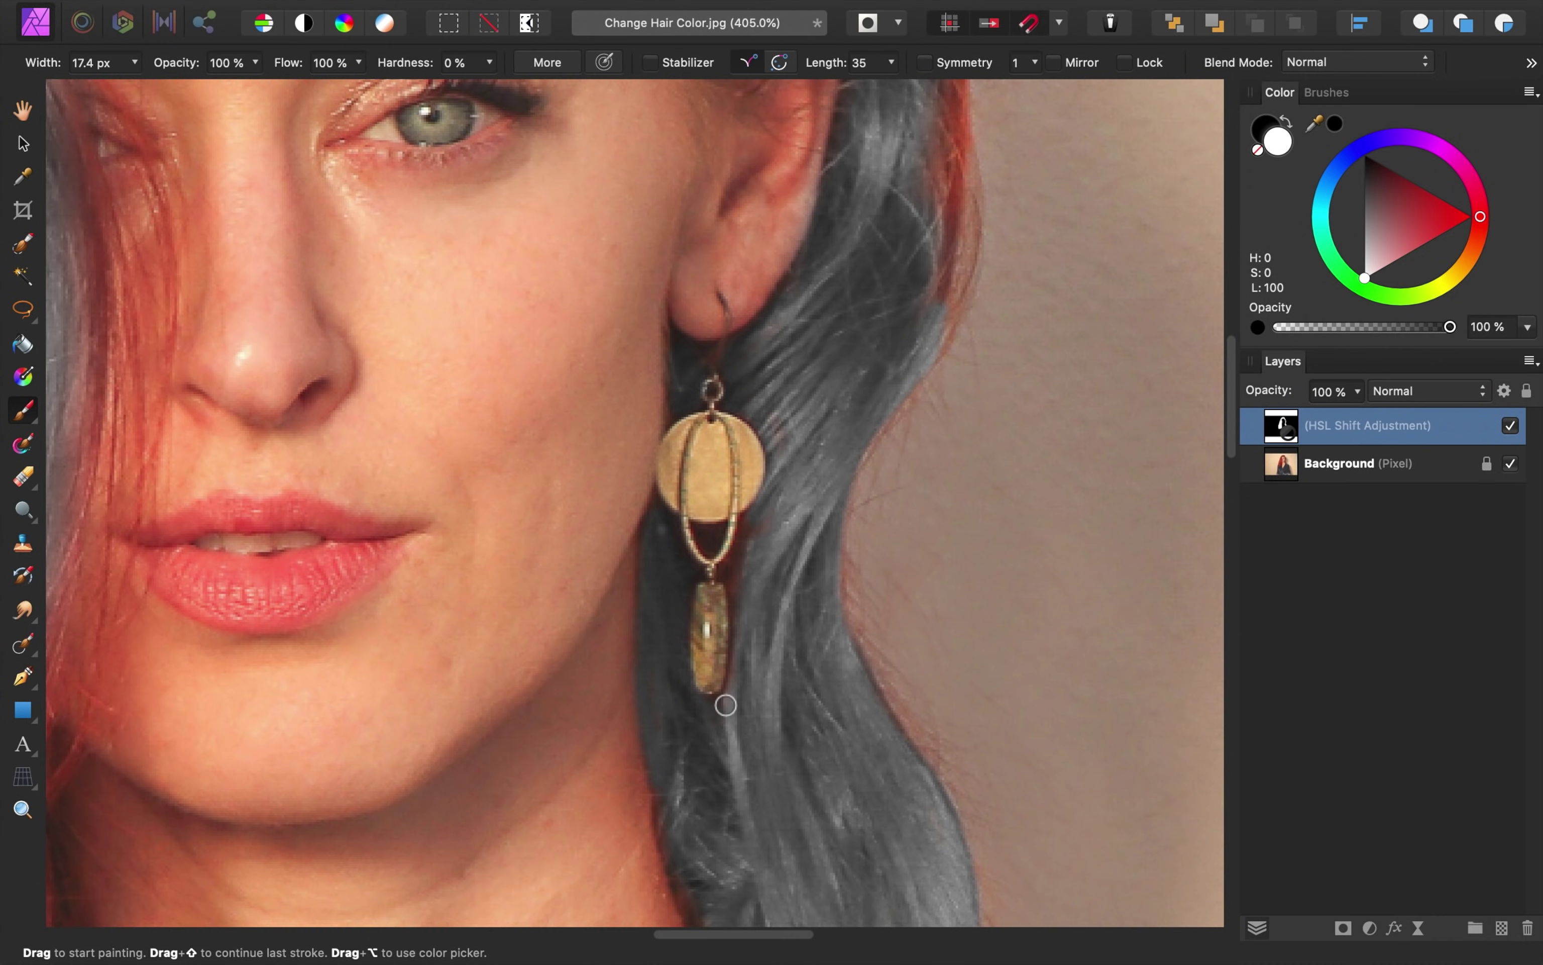
scroll(755, 543, "up", 5)
scroll(755, 544, "right", 1)
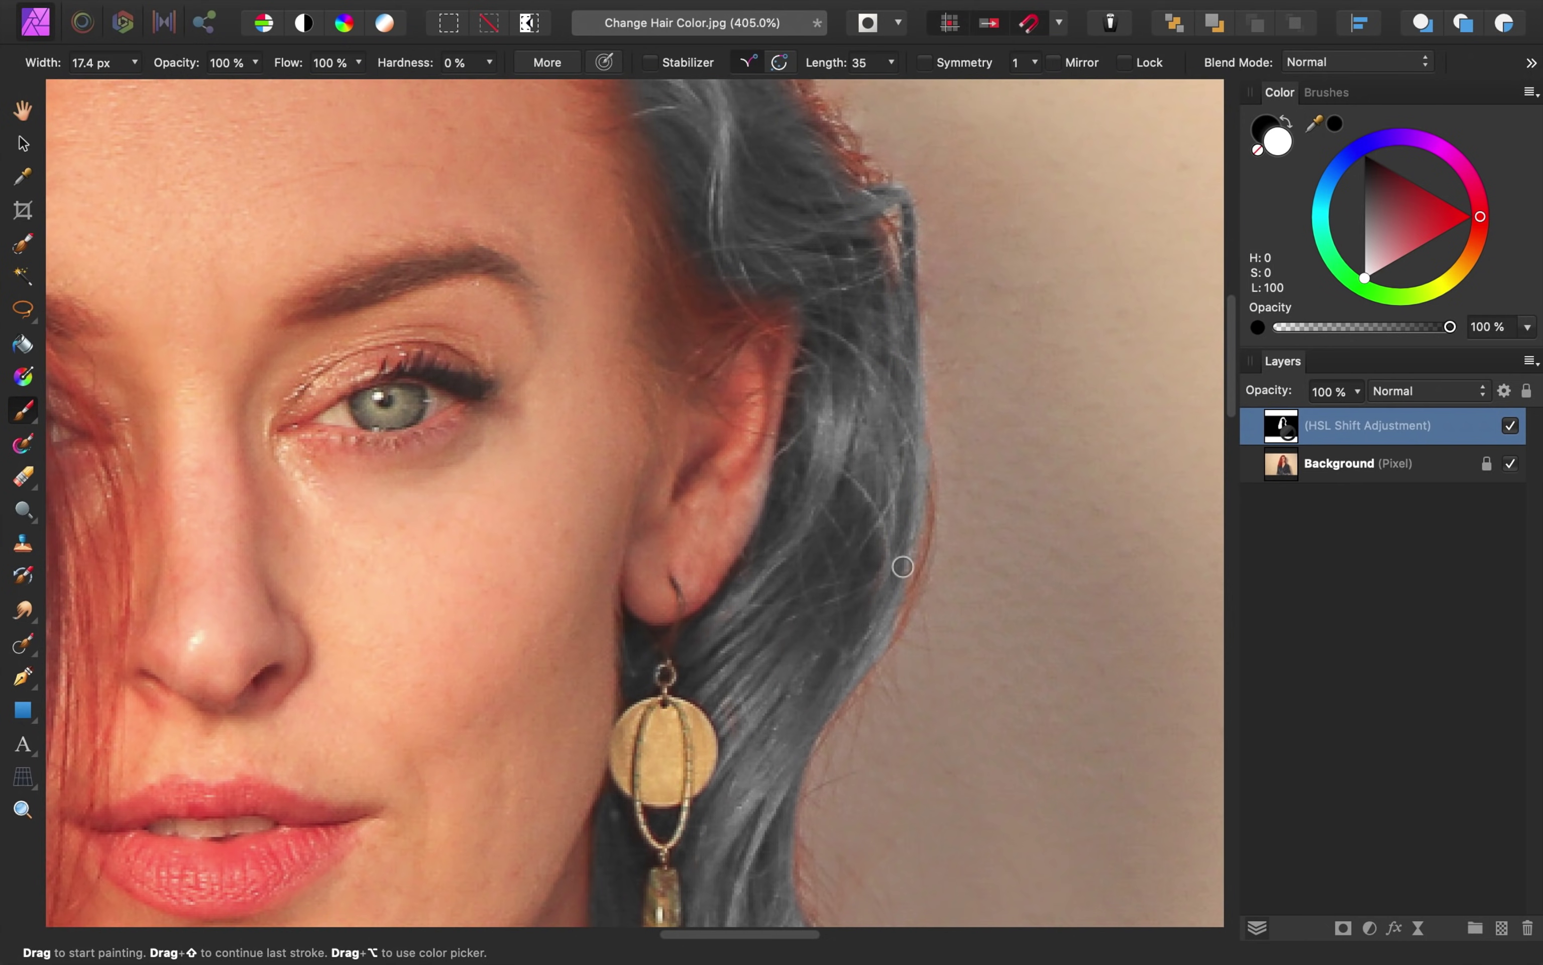
scroll(903, 567, "up", 5)
scroll(771, 344, "up", 3)
left_click_drag(625, 213, 677, 268)
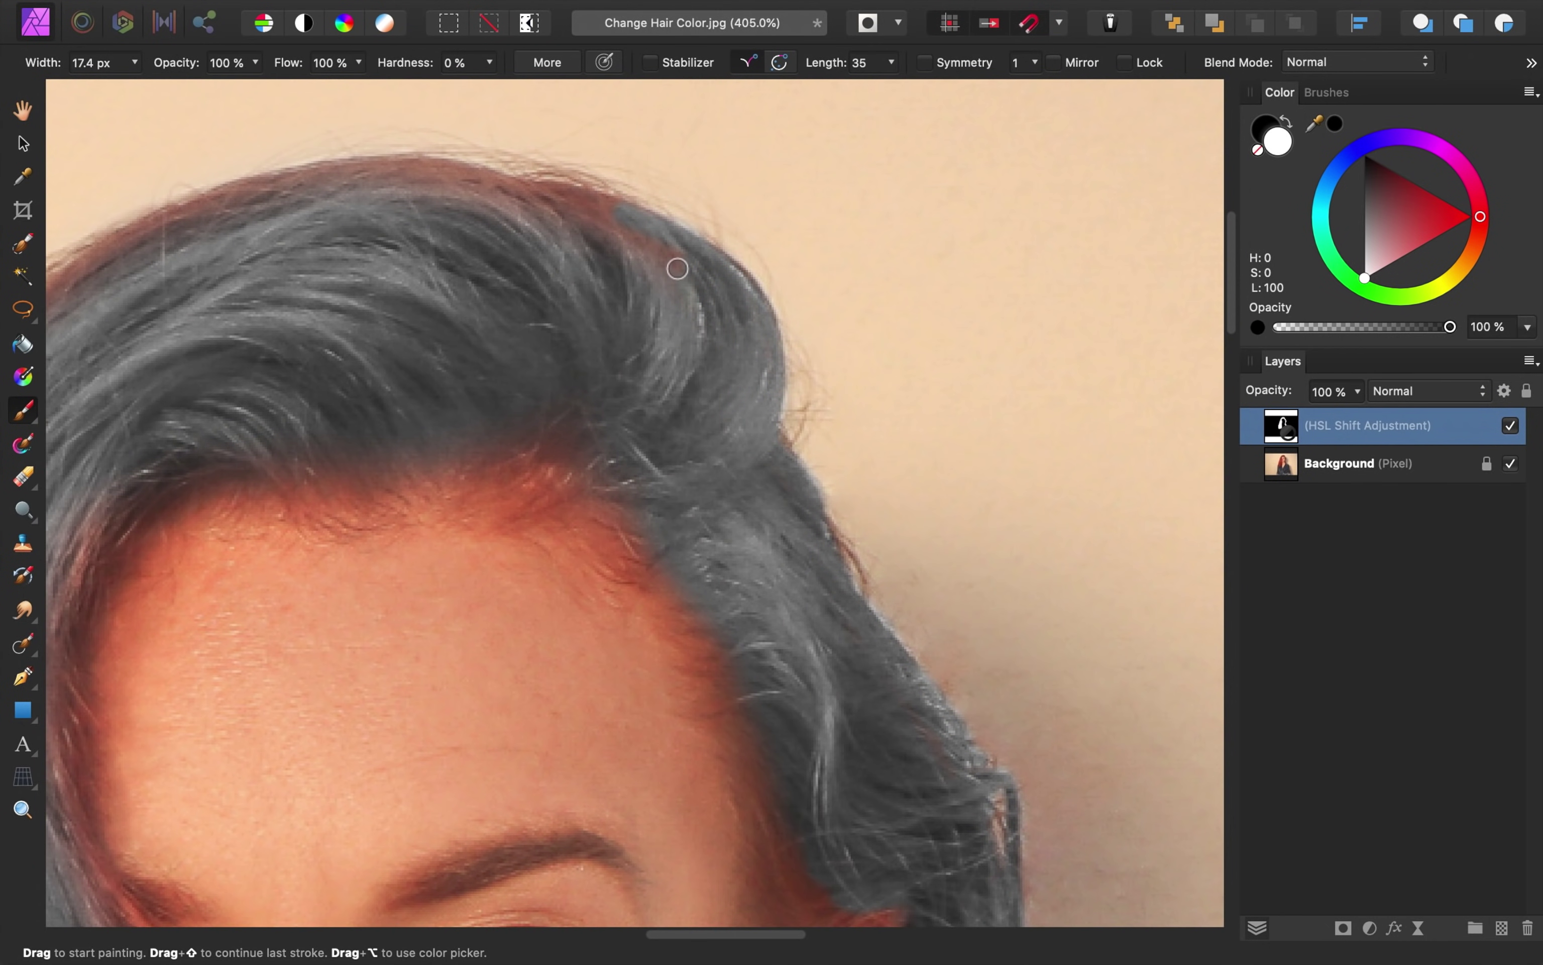
With a smaller brush, paint the hair's left edge grey down toward the chin.
scroll(677, 269, "up", 2)
scroll(677, 269, "left", 3)
scroll(448, 372, "down", 5)
scroll(448, 372, "left", 4)
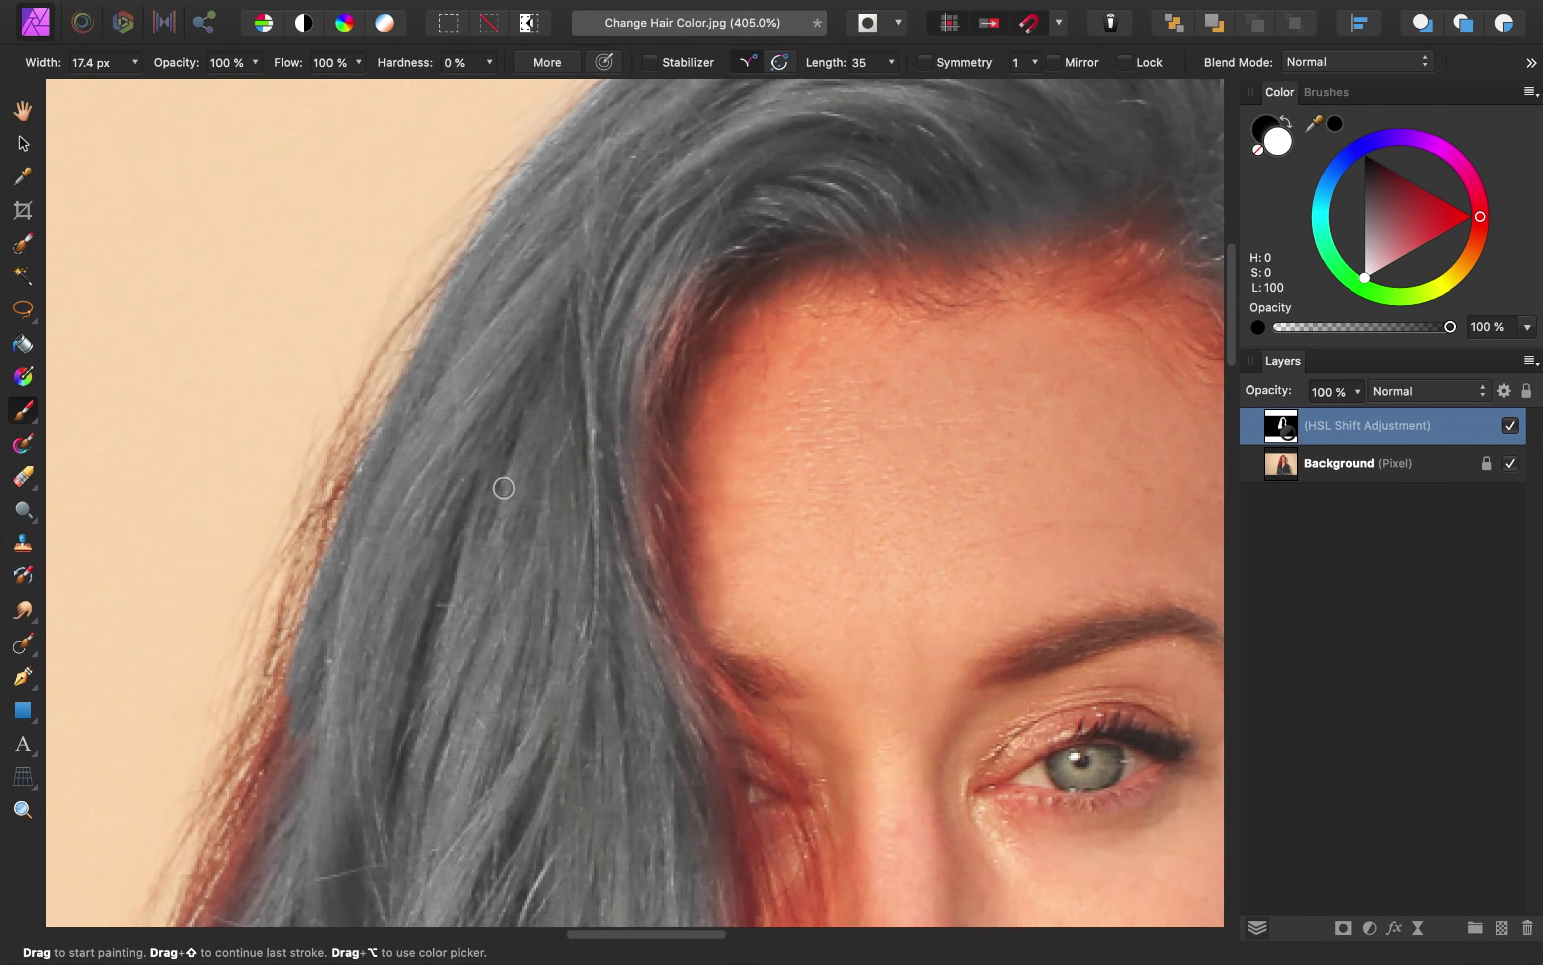
scroll(491, 447, "down", 10)
scroll(475, 510, "right", 5)
key("bracketleft")
key("bracketleft")
key("bracketleft")
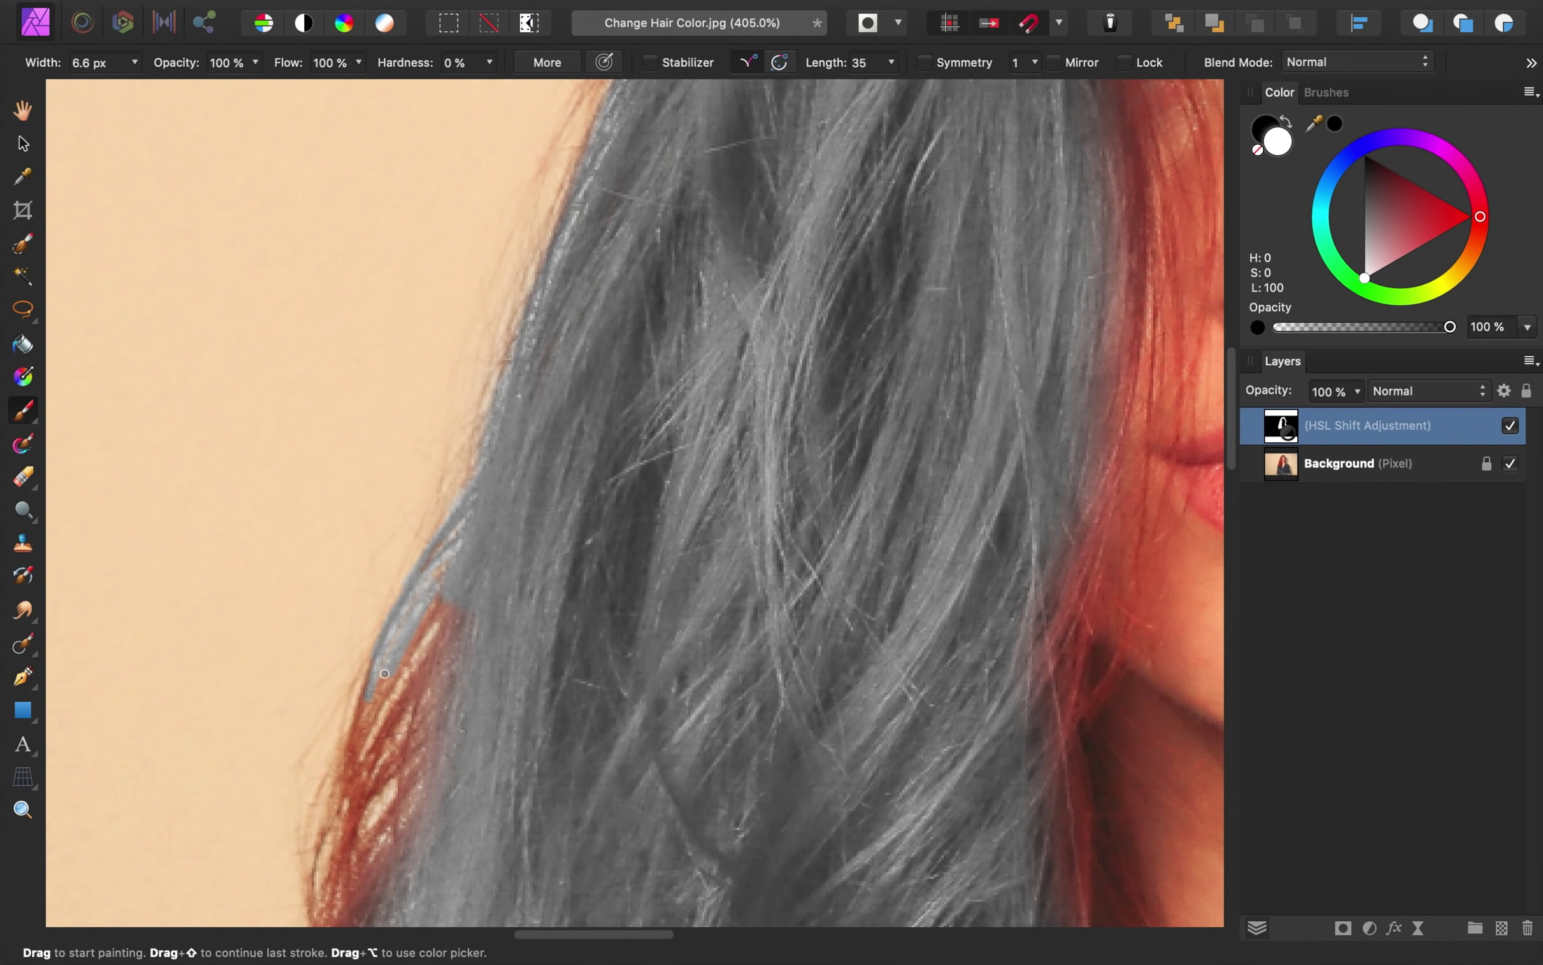
mouse_move(384, 673)
left_mouse_down()
mouse_move(380, 753)
mouse_move(349, 804)
left_mouse_up()
scroll(476, 560, "down", 3)
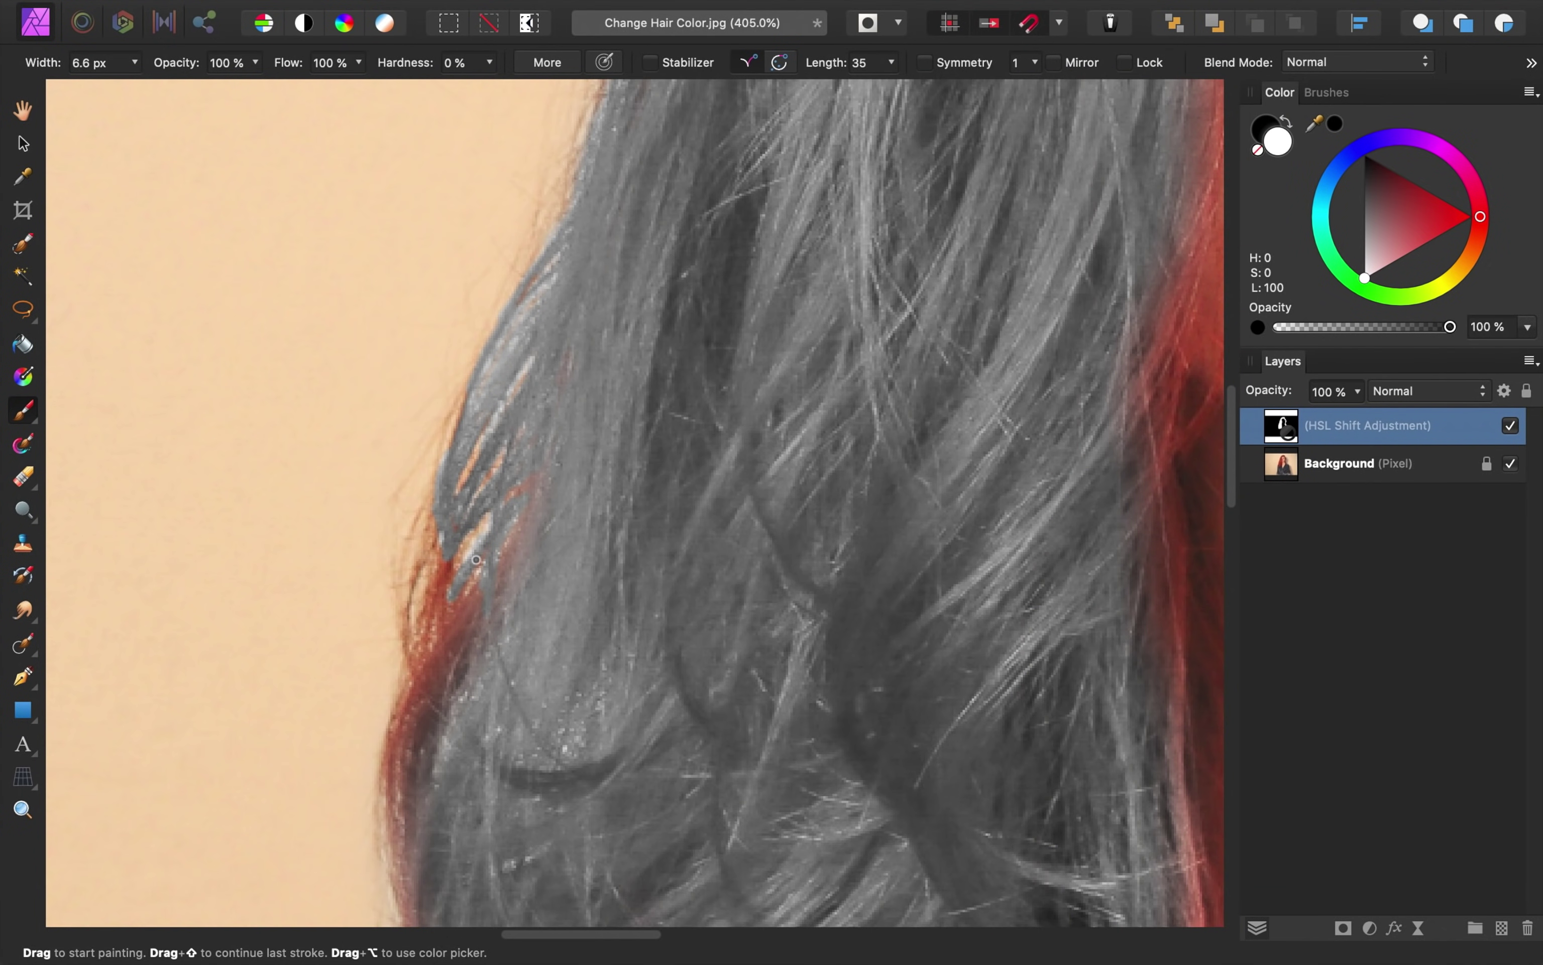
left_click_drag(476, 559, 395, 791)
scroll(459, 572, "down", 4)
scroll(459, 572, "left", 1)
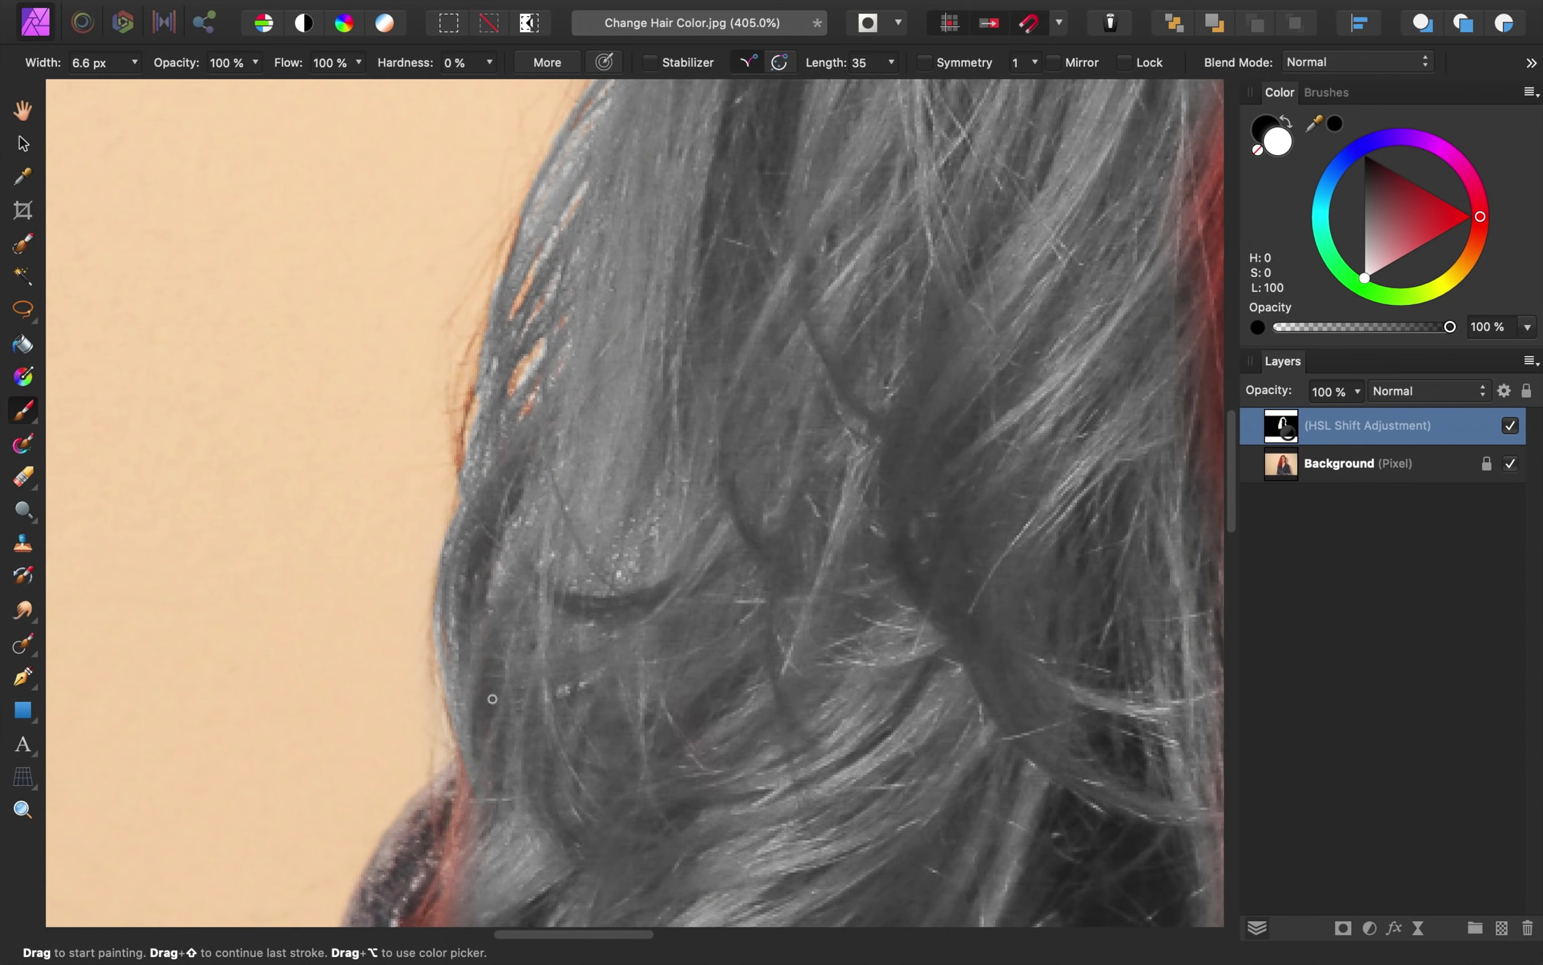
scroll(492, 698, "down", 6)
scroll(493, 698, "left", 2)
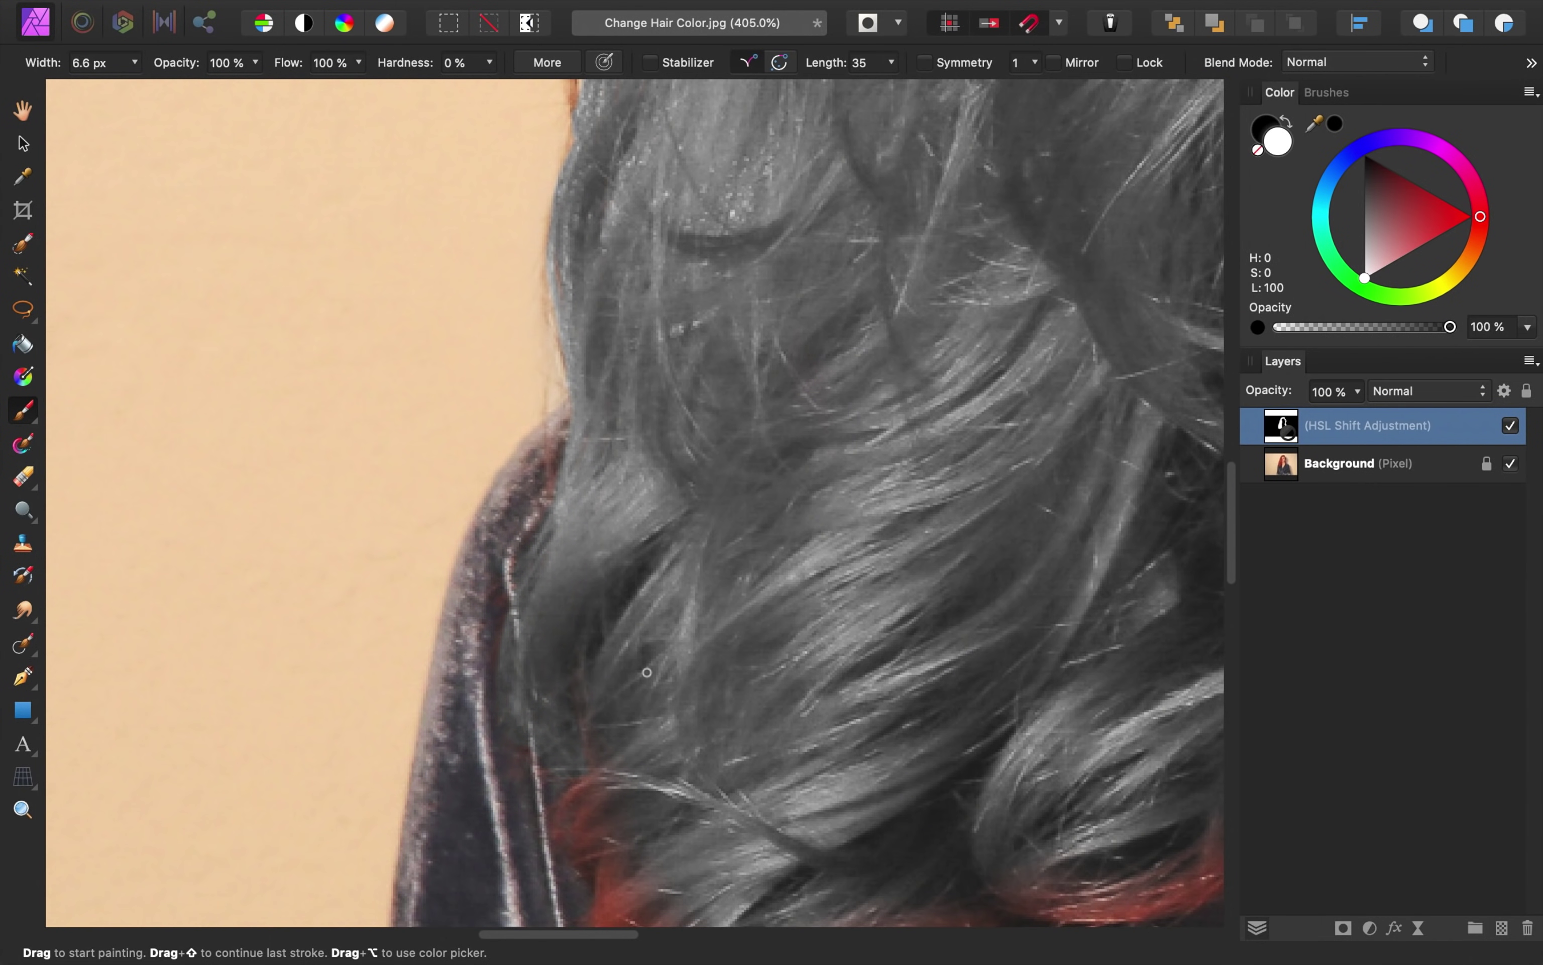
scroll(647, 672, "down", 6)
scroll(647, 672, "left", 1)
Grey the remaining red strands at the hair ends and beside the neck, resizing the brush as needed.
key("bracketright")
mouse_move(600, 554)
left_mouse_down()
mouse_move(669, 607)
mouse_move(752, 729)
left_mouse_up()
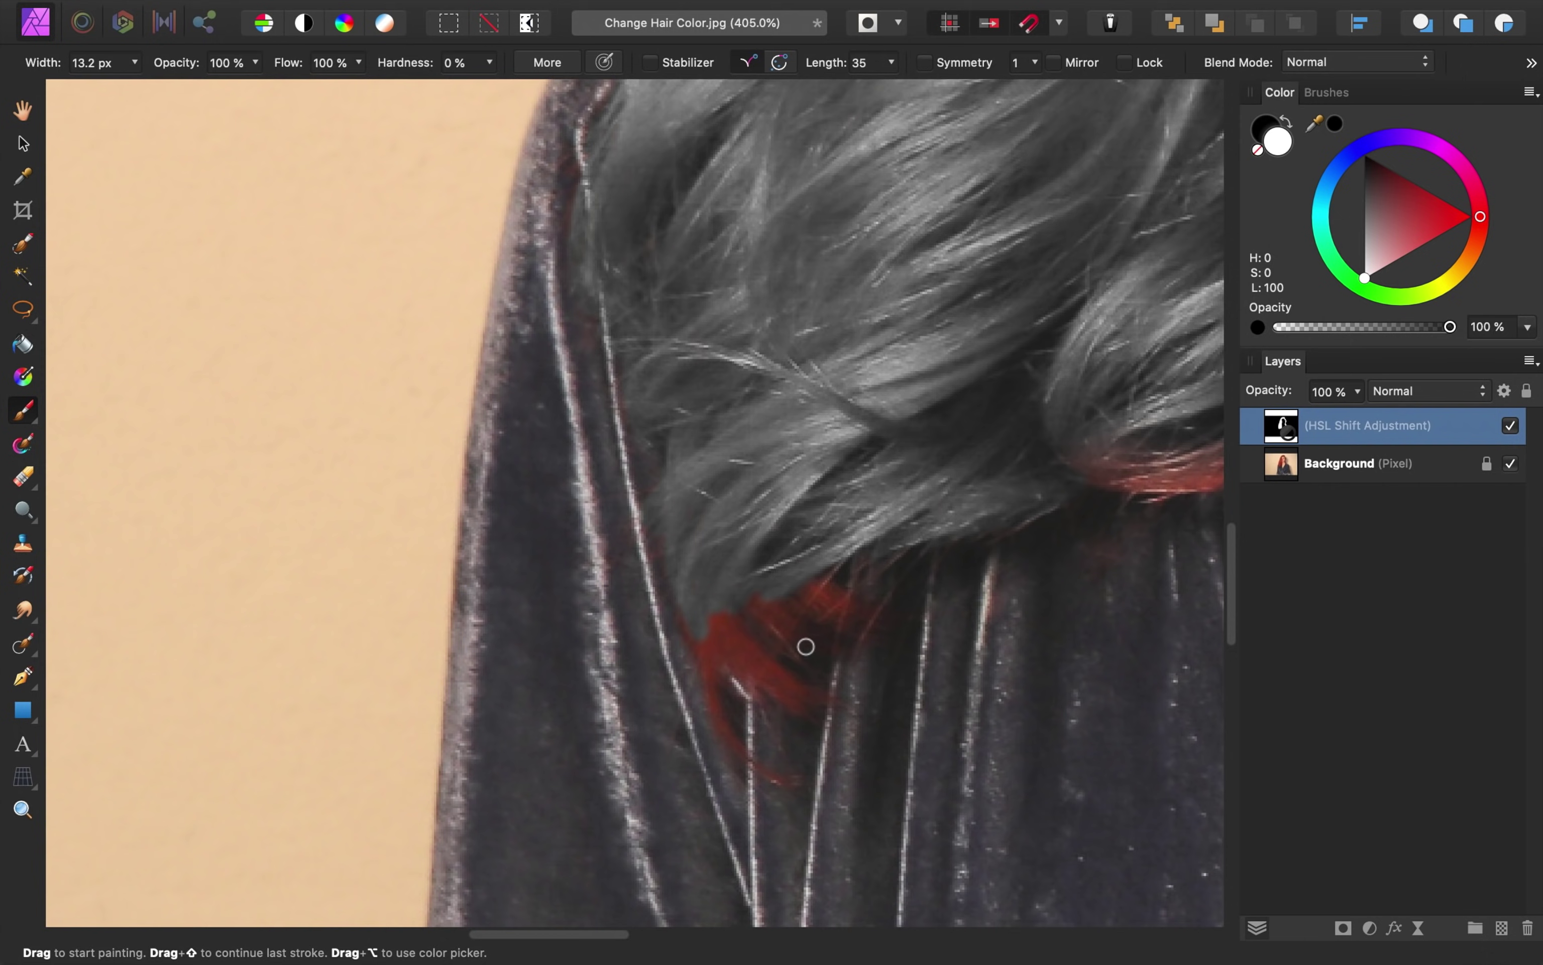
mouse_move(805, 646)
left_mouse_down()
mouse_move(755, 593)
mouse_move(698, 647)
left_mouse_up()
key("bracketleft")
key("bracketleft")
key("bracketleft")
scroll(765, 580, "right", 5)
scroll(765, 581, "up", 2)
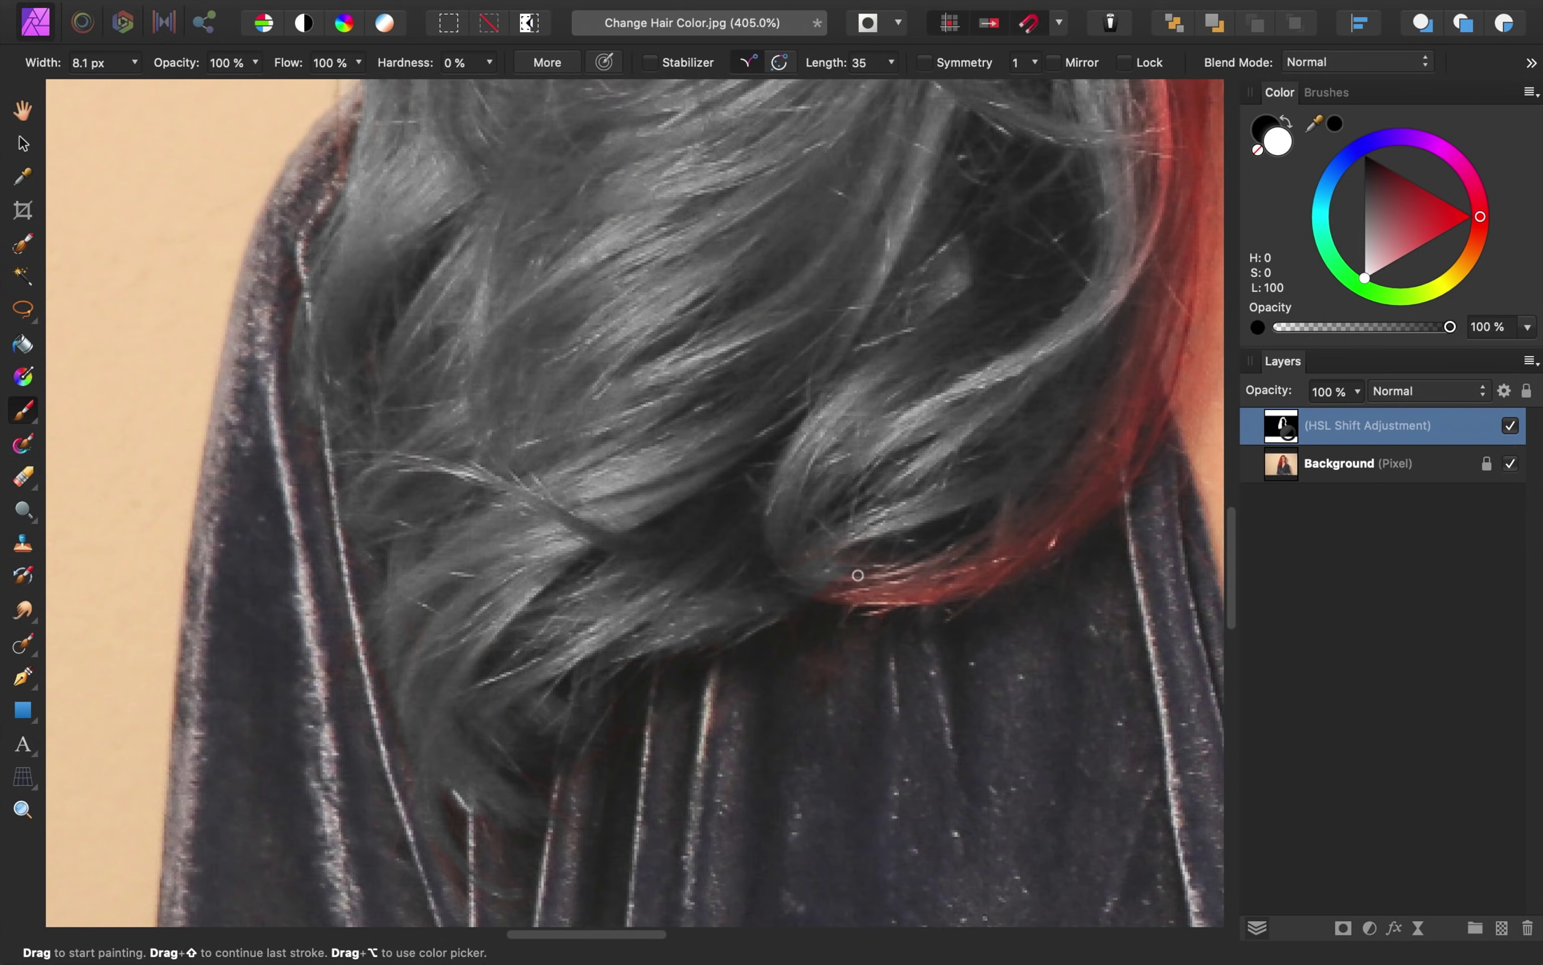
mouse_move(858, 575)
left_mouse_down()
mouse_move(996, 524)
mouse_move(1135, 421)
left_mouse_up()
scroll(1135, 421, "right", 5)
mouse_move(880, 447)
left_mouse_down()
mouse_move(892, 369)
mouse_move(880, 549)
left_mouse_up()
scroll(839, 425, "right", 1)
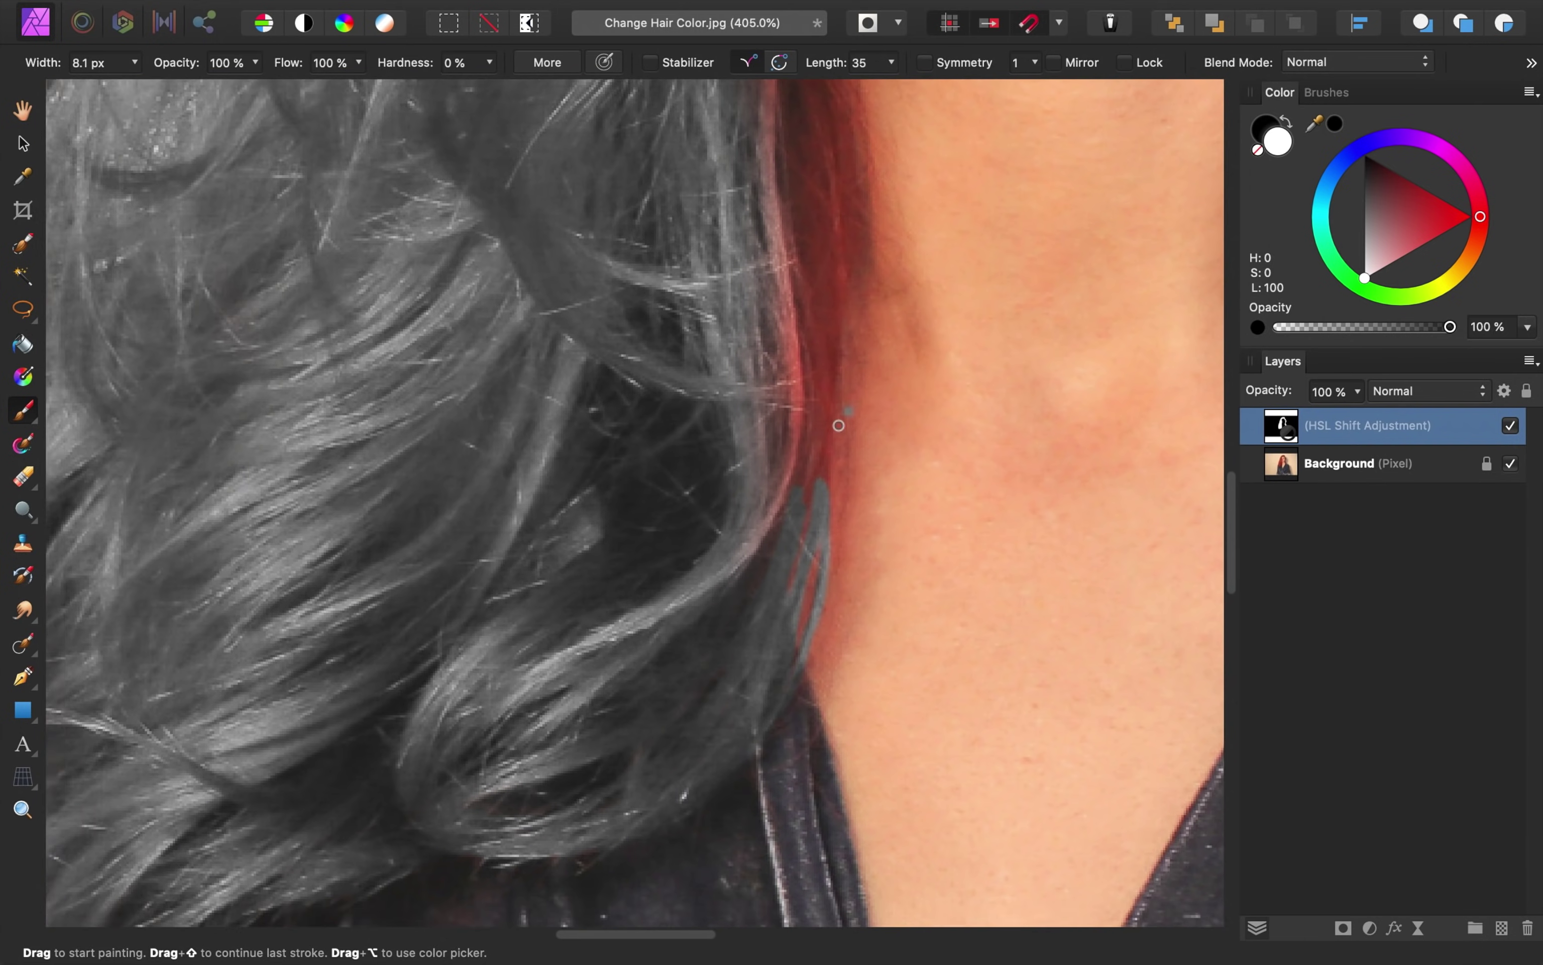
scroll(839, 425, "up", 3)
key("bracketright")
key("bracketright")
key("bracketright")
key("bracketright")
key("bracketright")
key("bracketright")
key("bracketright")
key("bracketright")
key("bracketright")
key("bracketright")
left_click_drag(765, 665, 789, 620)
scroll(702, 417, "up", 5)
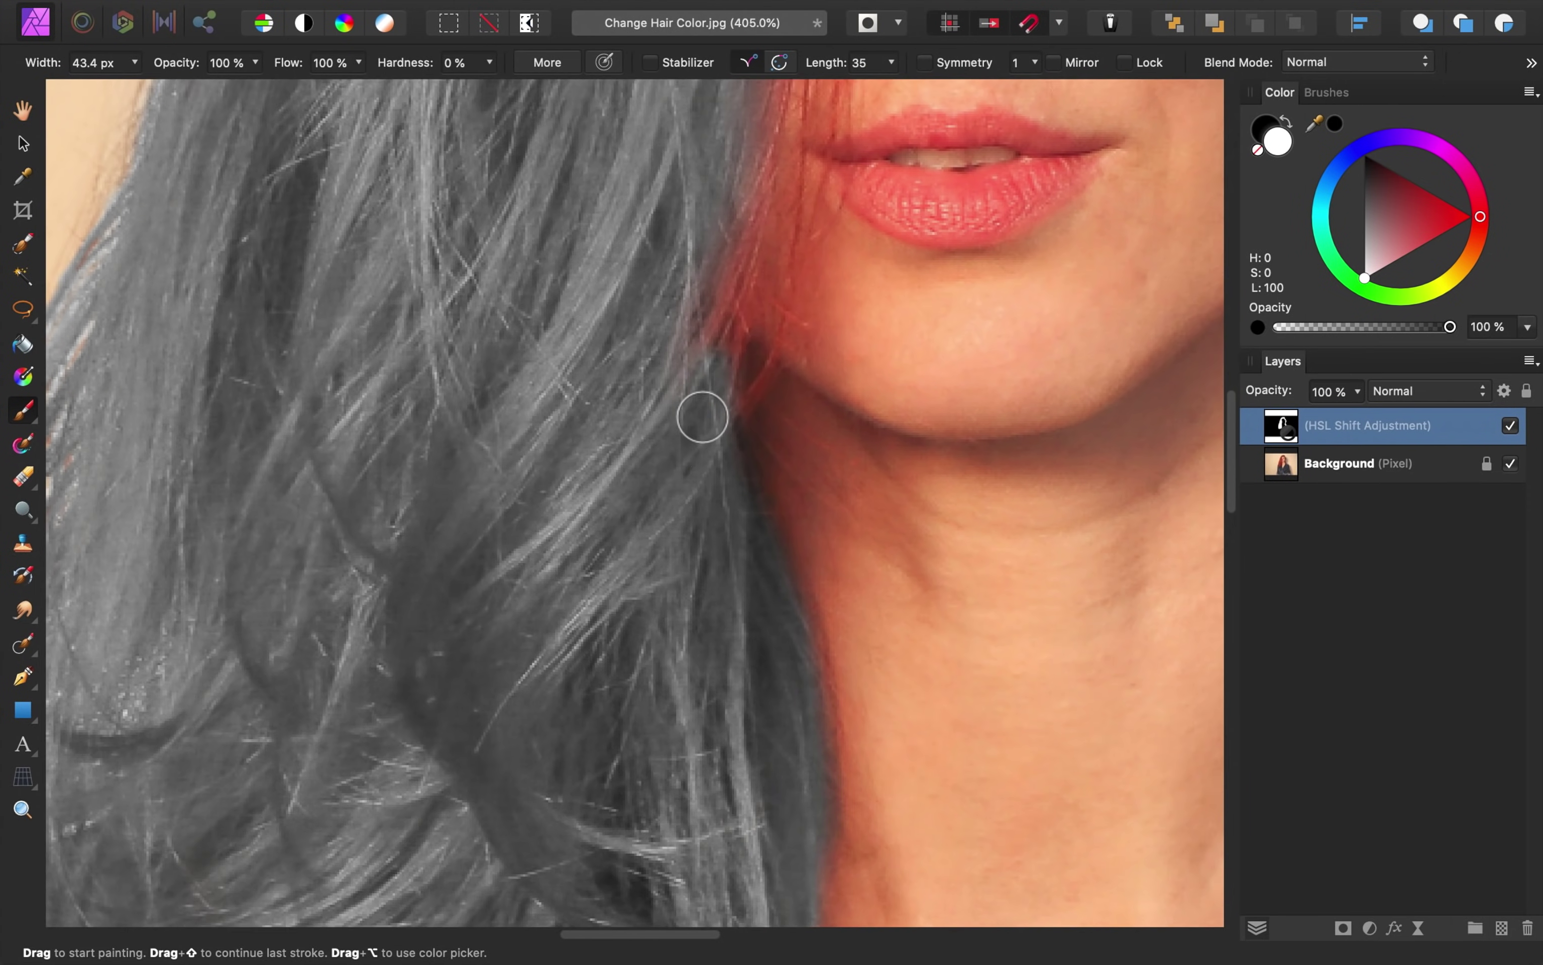
scroll(702, 417, "up", 8)
key("bracketleft")
key("bracketleft")
key("bracketleft")
key("bracketleft")
key("bracketleft")
key("bracketleft")
key("bracketleft")
key("bracketleft")
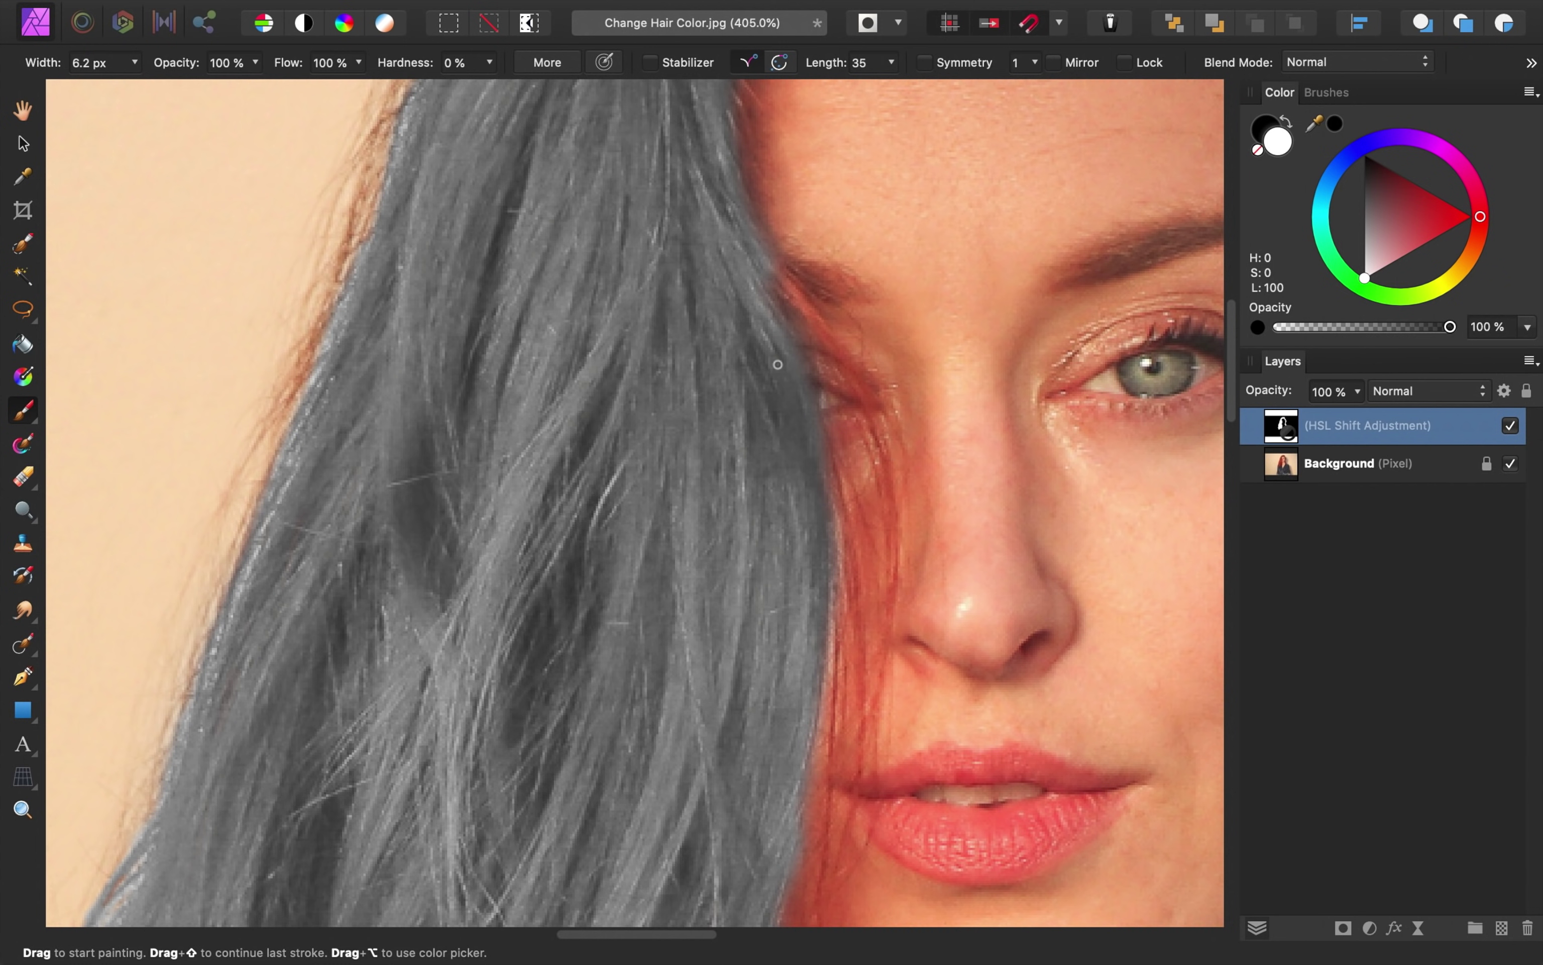
Lower brush flow to 10%, softly grey the face strands, then enlarge the brush to about 76 px with black selected.
mouse_move(291, 65)
left_mouse_down()
mouse_move(271, 59)
mouse_move(303, 65)
left_mouse_up()
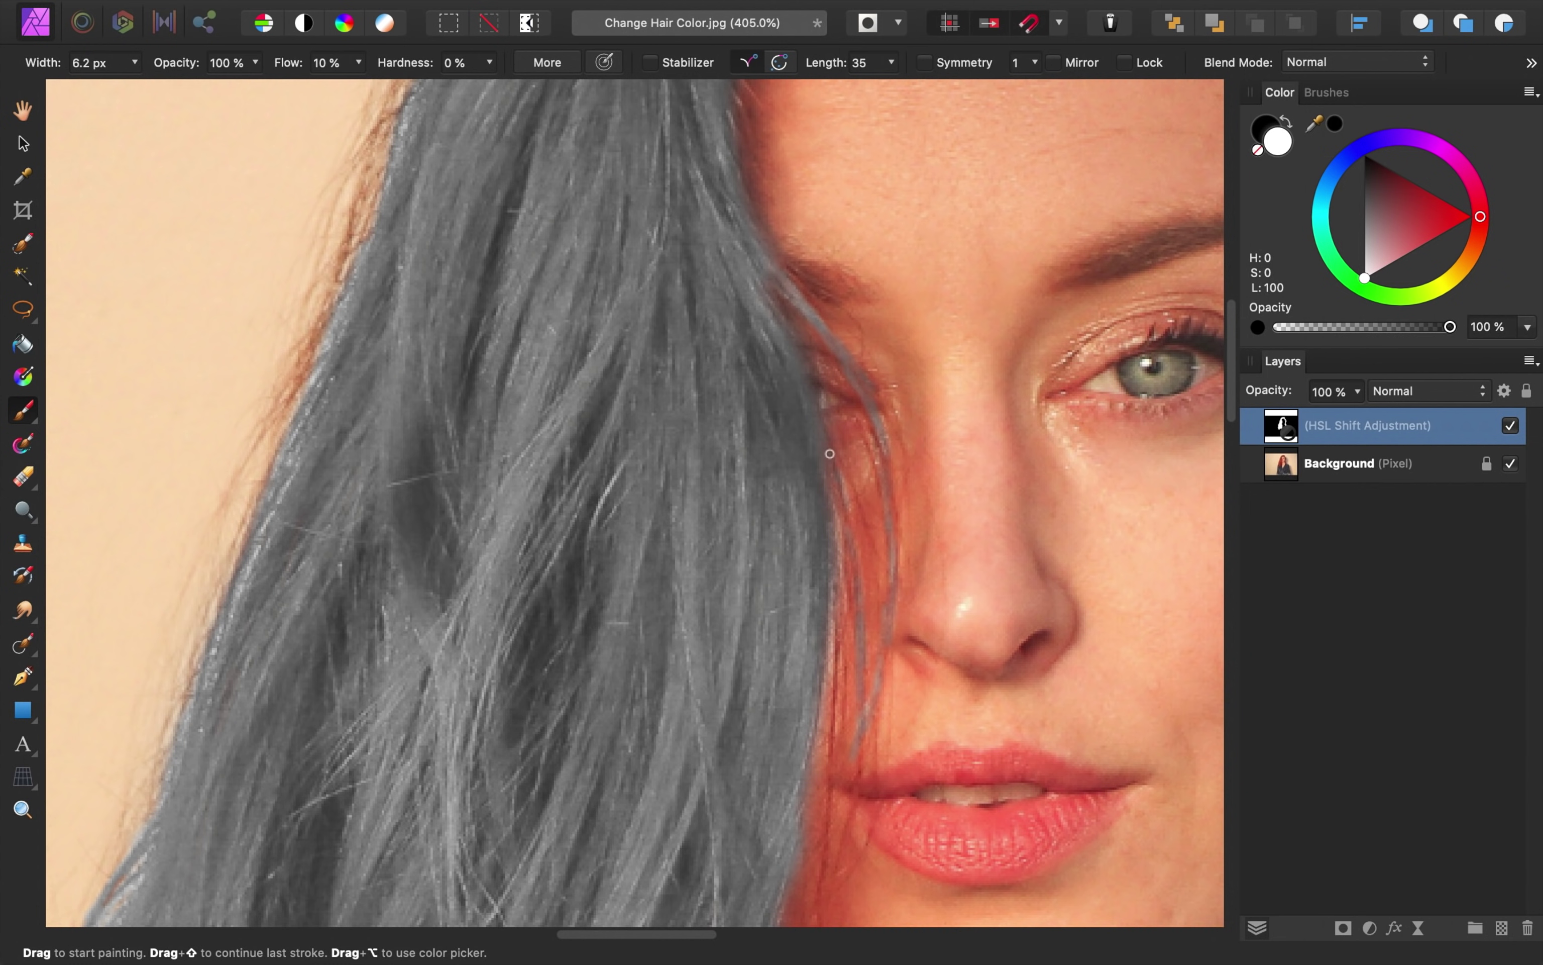
scroll(829, 453, "down", 3)
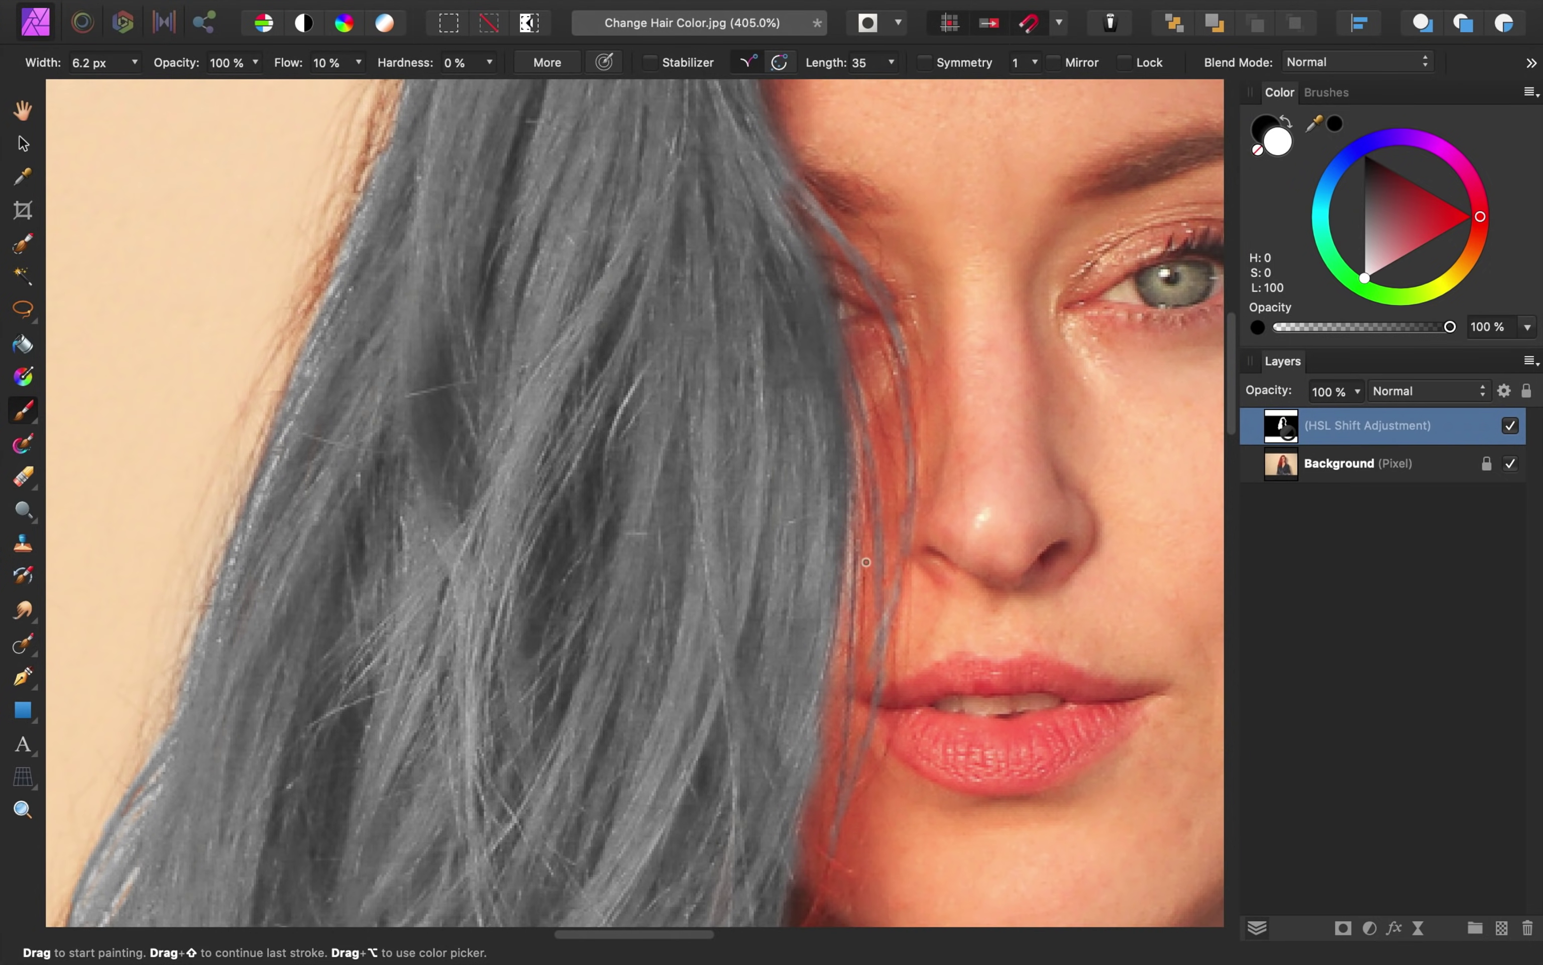
scroll(895, 685, "down", 4)
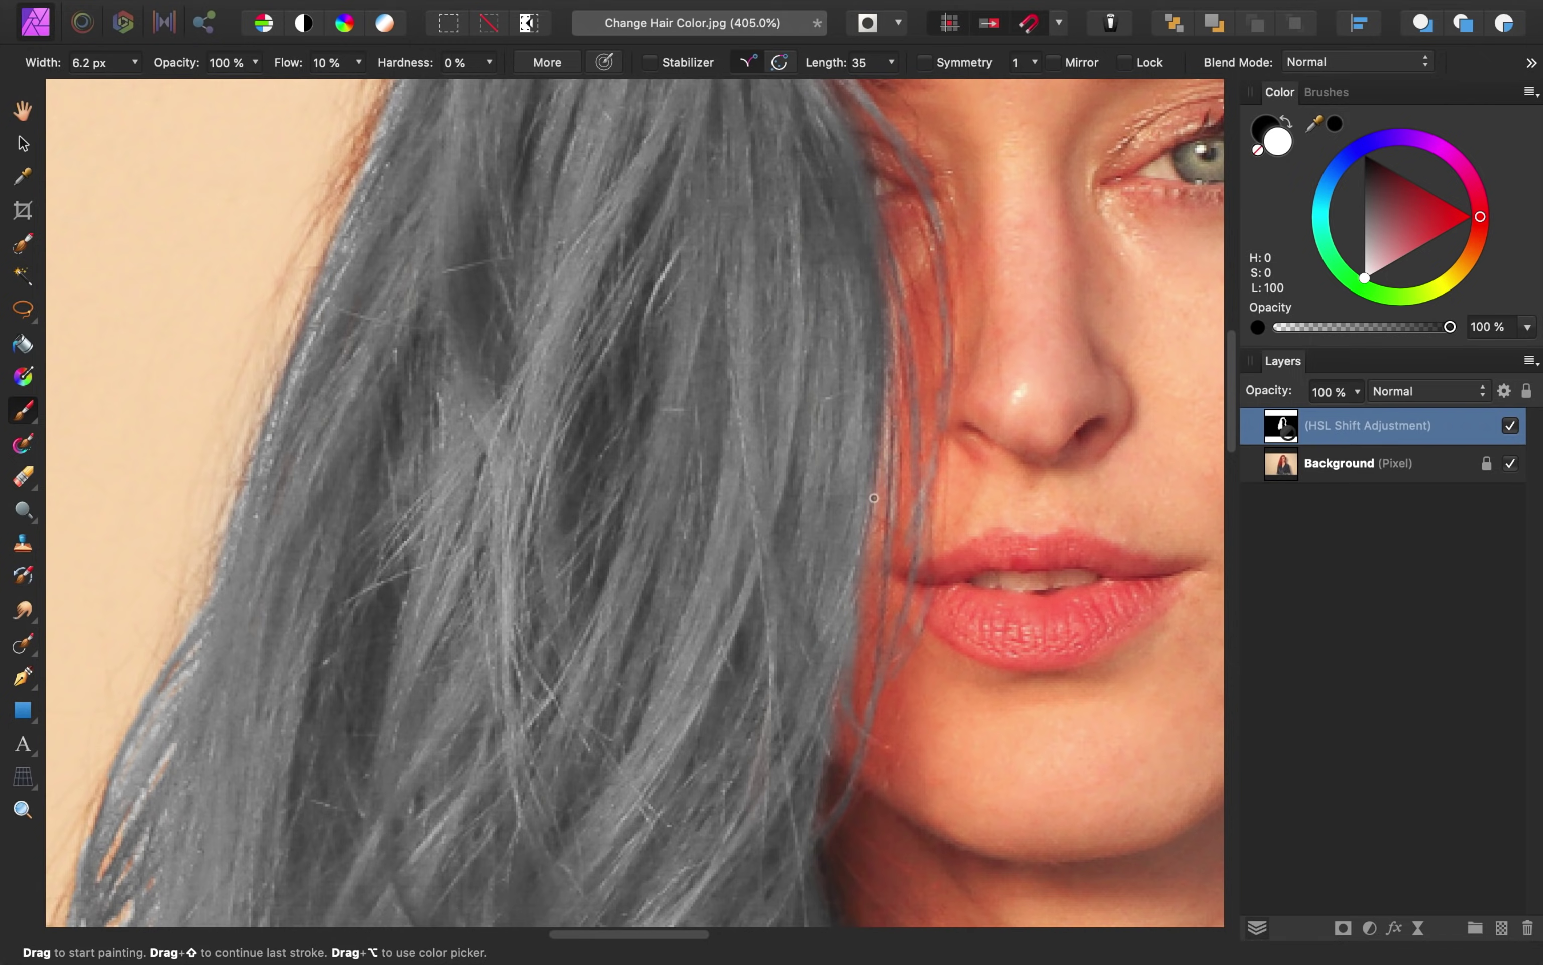
scroll(873, 497, "down", 5)
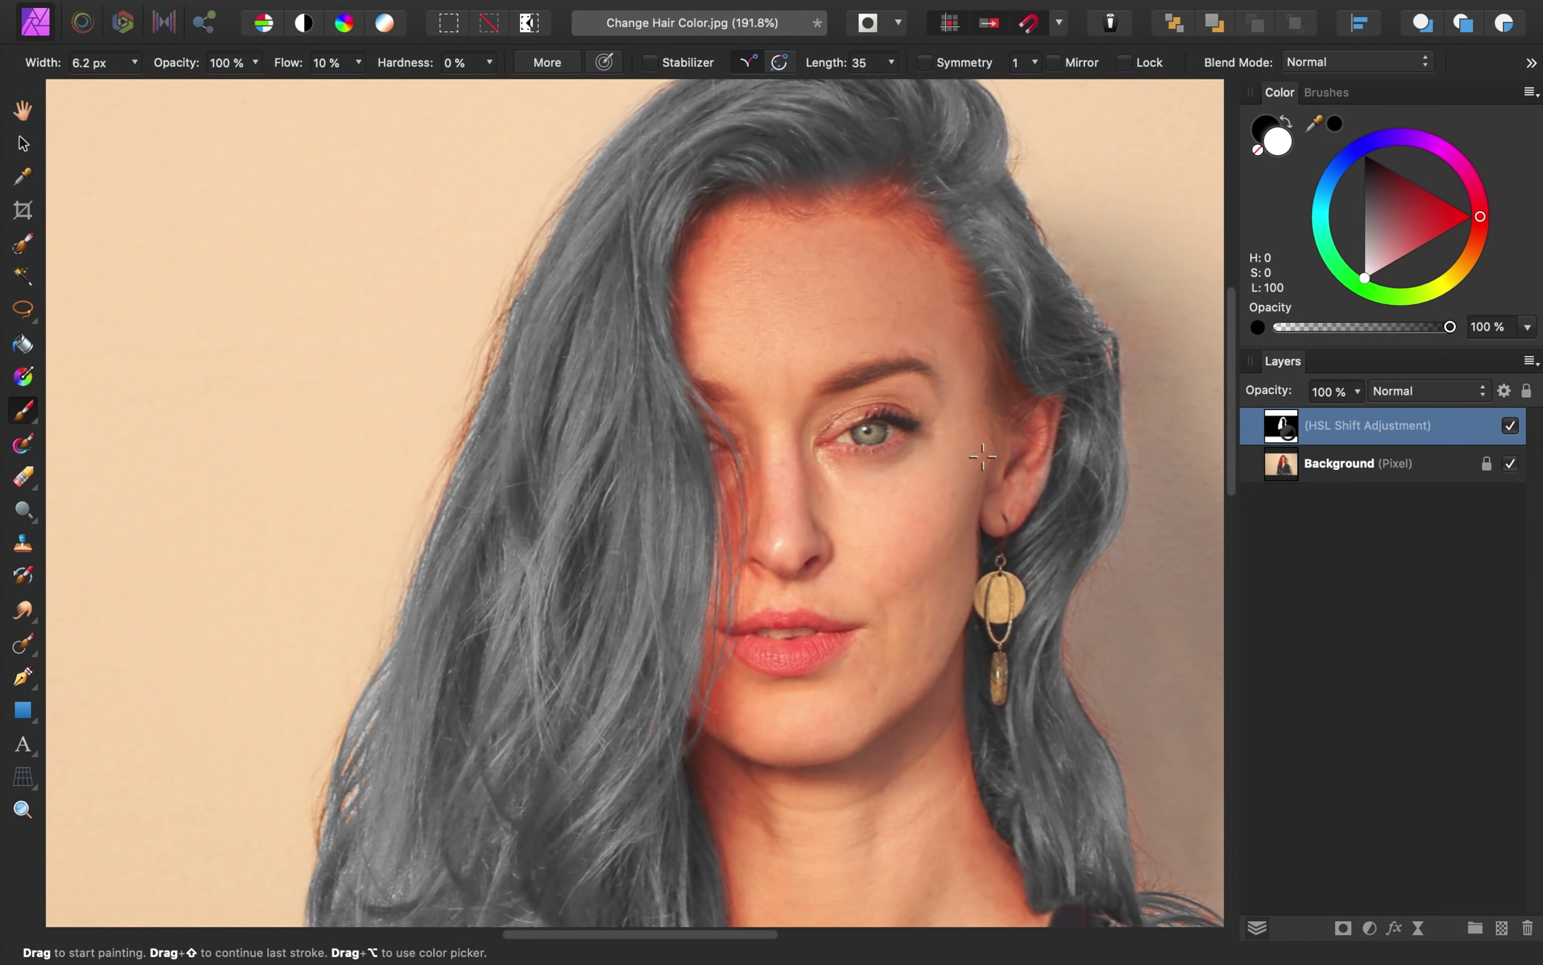
scroll(923, 271, "up", 3)
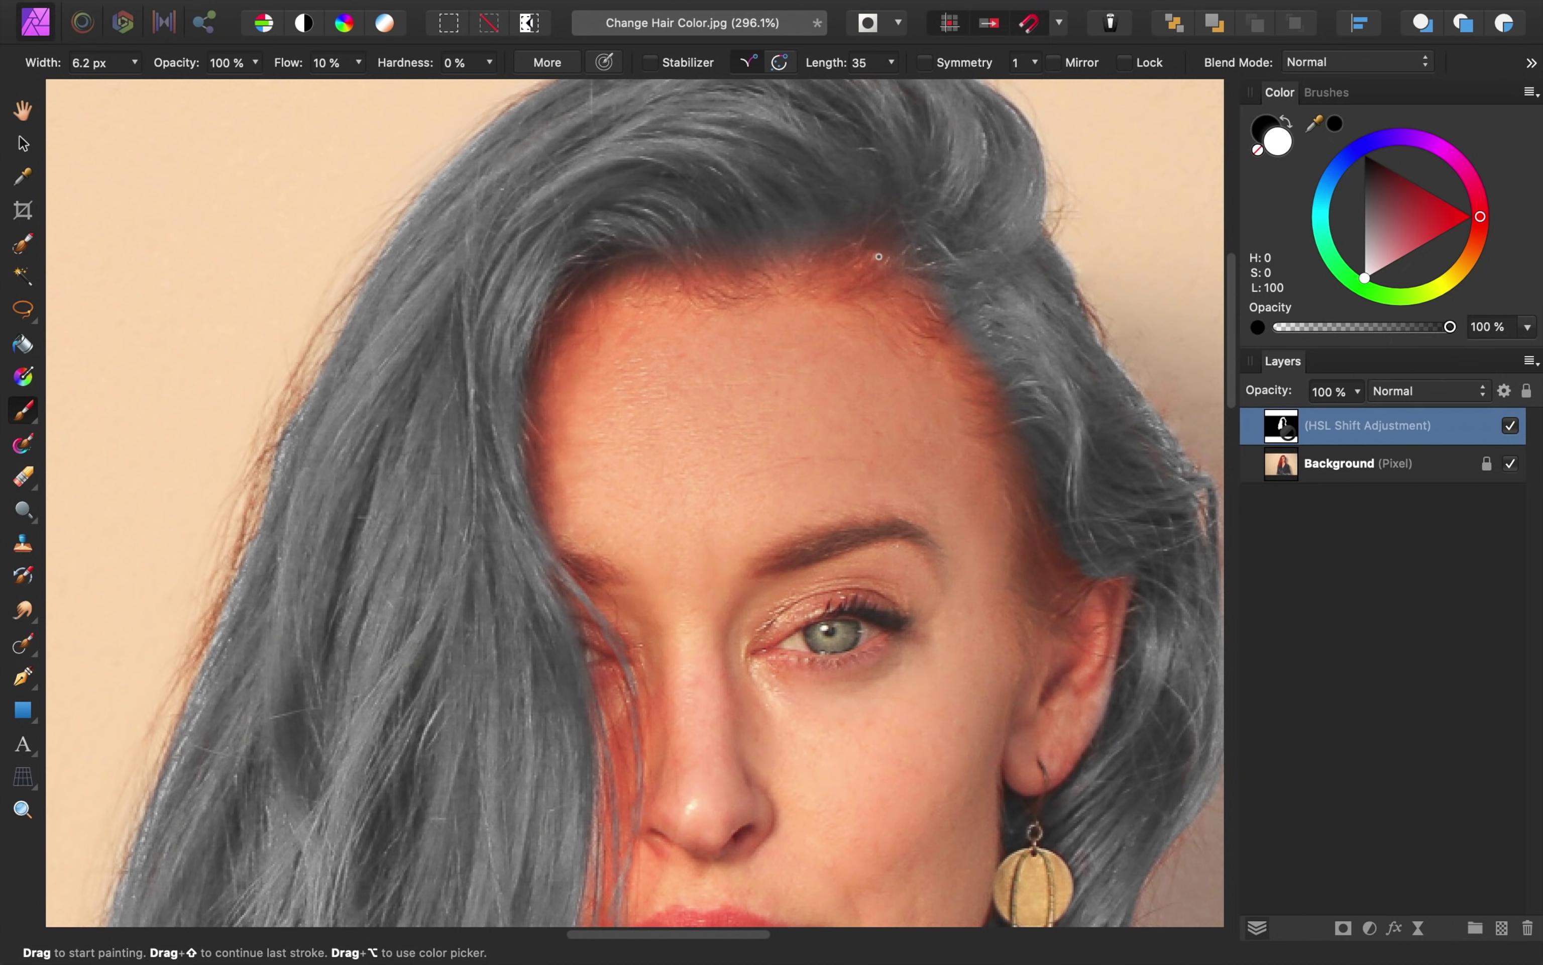
key("bracketright")
key("bracketright")
key("bracketright")
key("bracketright")
key("bracketright")
key("bracketright")
key("bracketright")
key("bracketright")
key("bracketright")
key("bracketright")
key("bracketright")
key("bracketright")
key("bracketright")
key("bracketright")
key("bracketright")
key("bracketright")
key("bracketright")
key("bracketright")
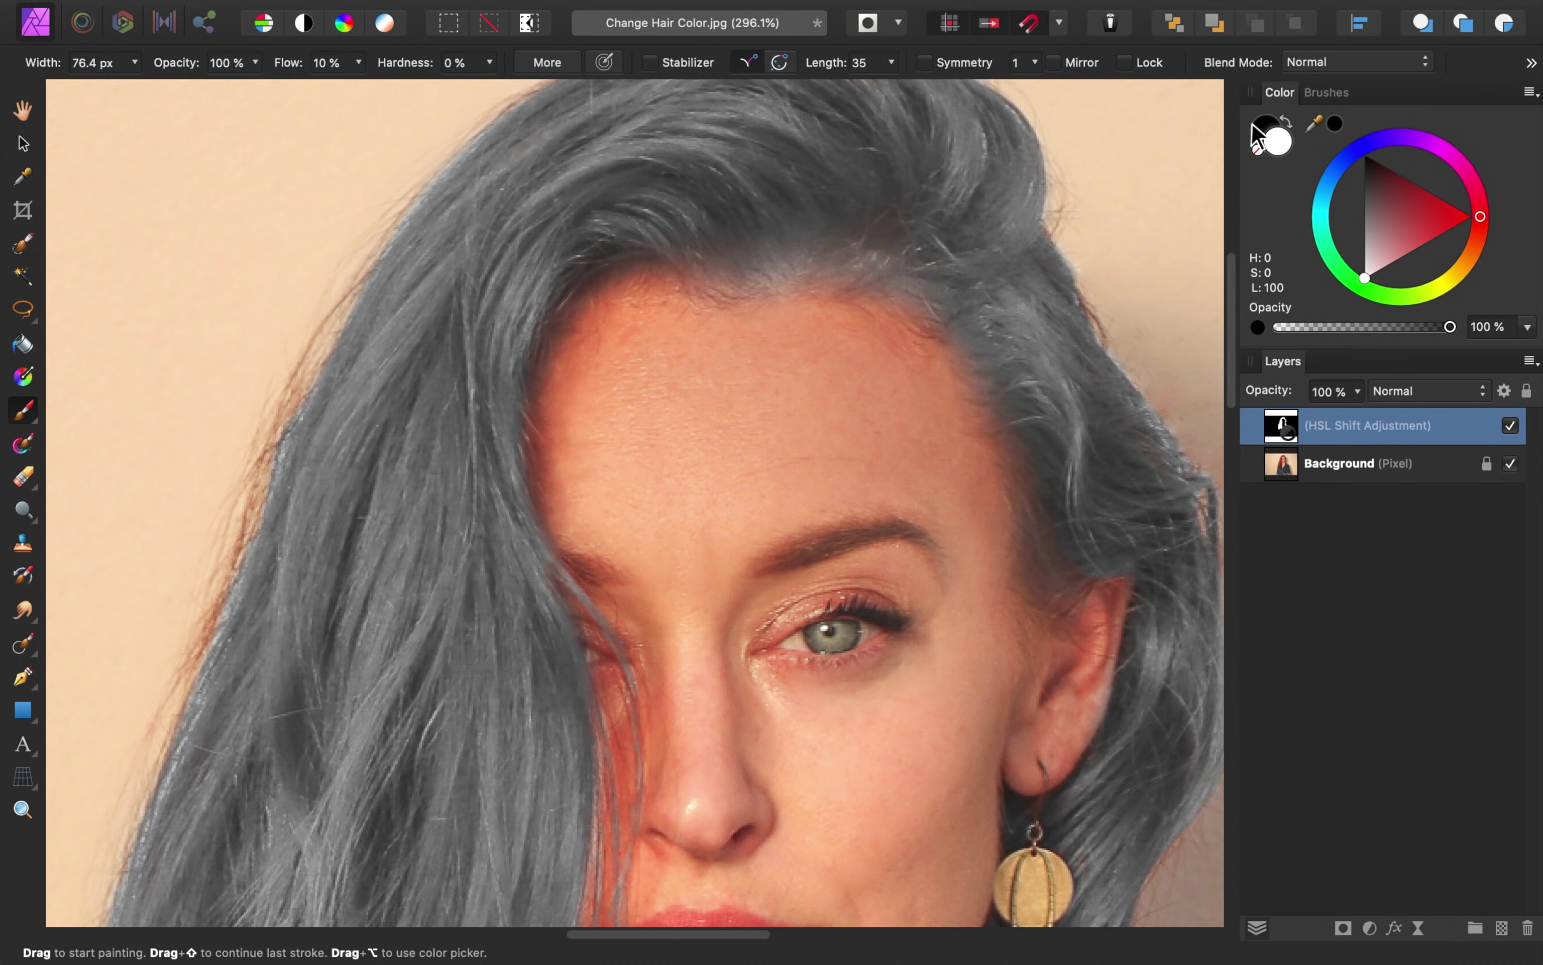
key("x")
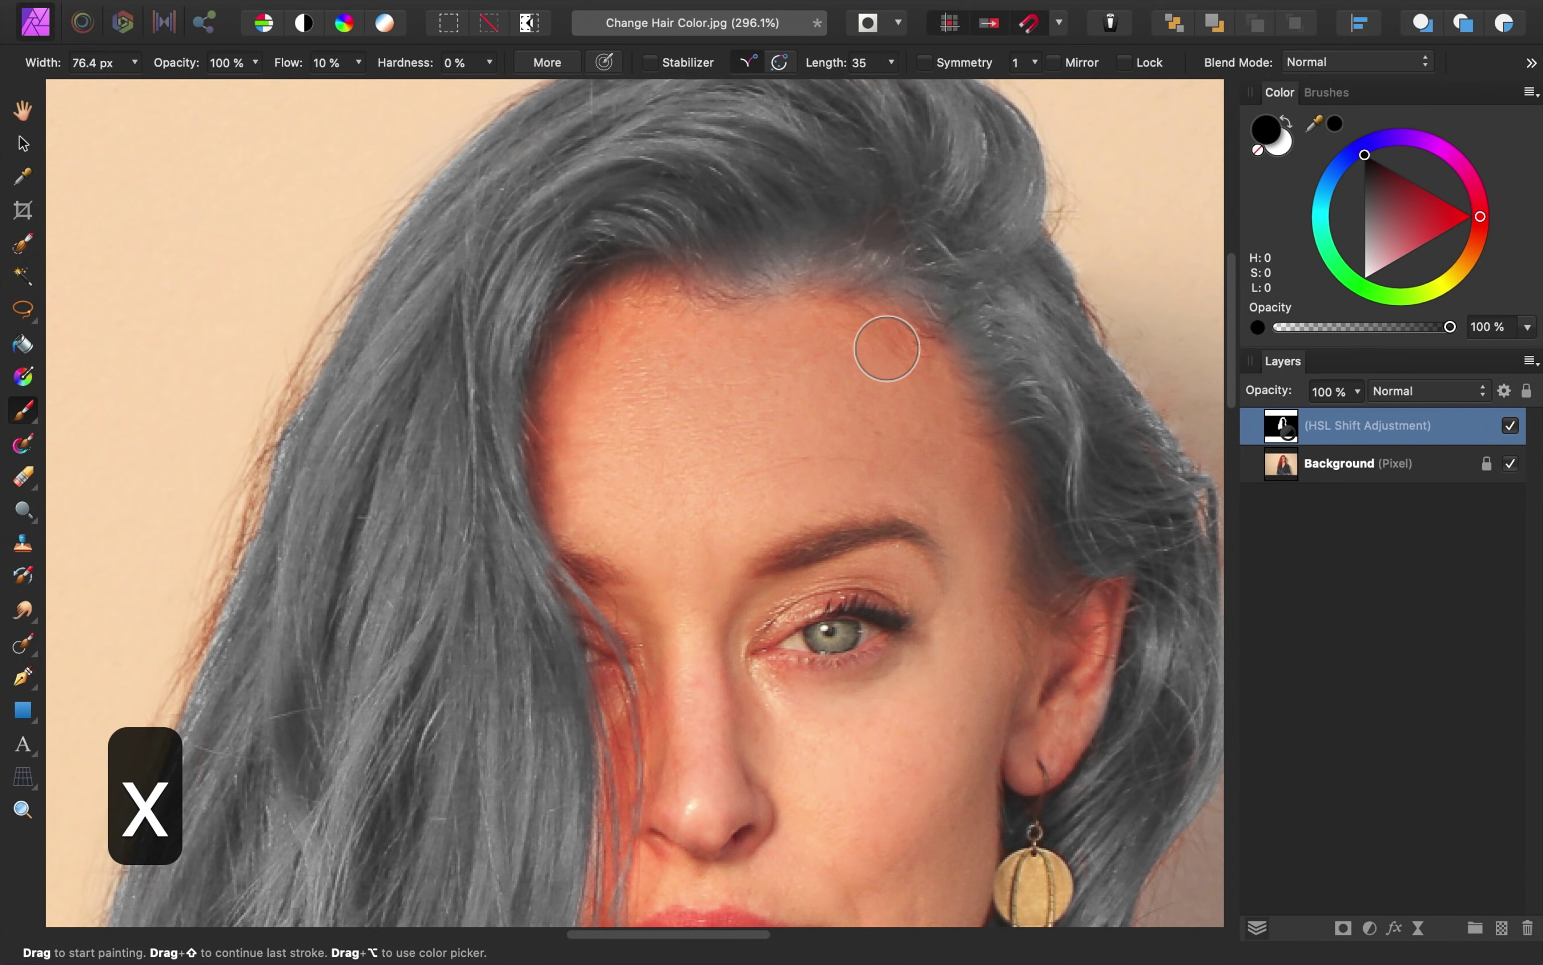
Paint black along the forehead hairline to restore the skin's original colour.
mouse_move(737, 315)
left_mouse_down()
mouse_move(827, 293)
mouse_move(809, 283)
mouse_move(733, 309)
mouse_move(903, 343)
left_mouse_up()
scroll(937, 542, "down", 5)
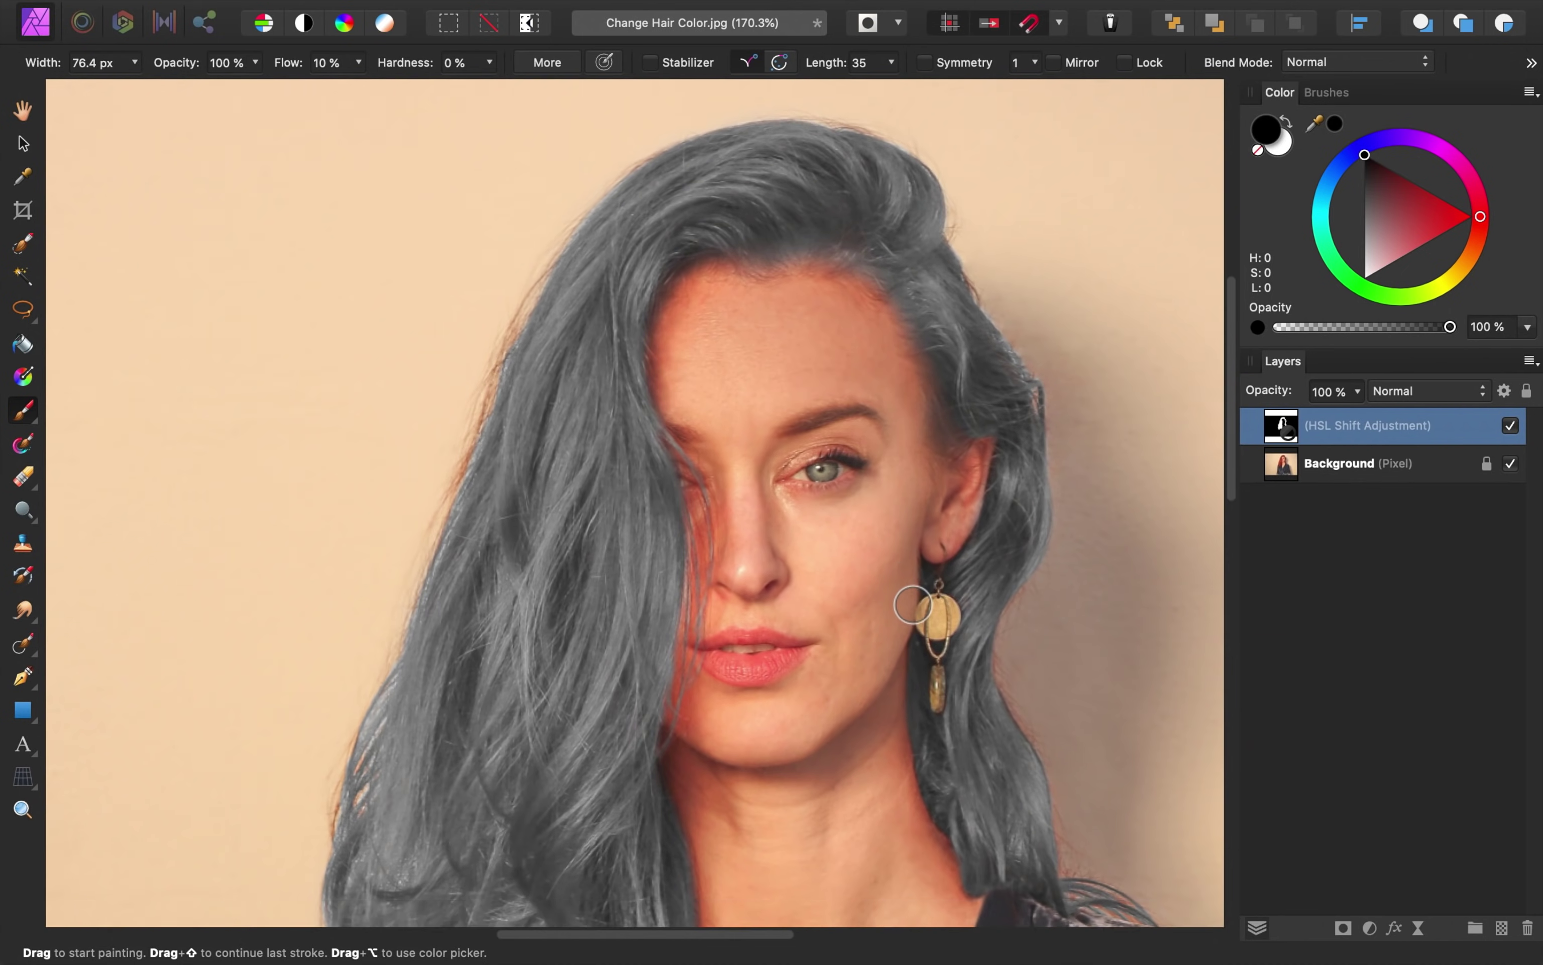
scroll(902, 607, "up", 8)
key("bracketleft")
key("bracketleft")
key("bracketleft")
key("bracketleft")
key("bracketleft")
key("bracketleft")
key("bracketleft")
key("bracketleft")
key("bracketleft")
key("bracketleft")
key("bracketleft")
key("bracketleft")
key("bracketleft")
key("bracketleft")
Switch back to white and touch up the hair's outer edges with a 6.7 px brush.
key("x")
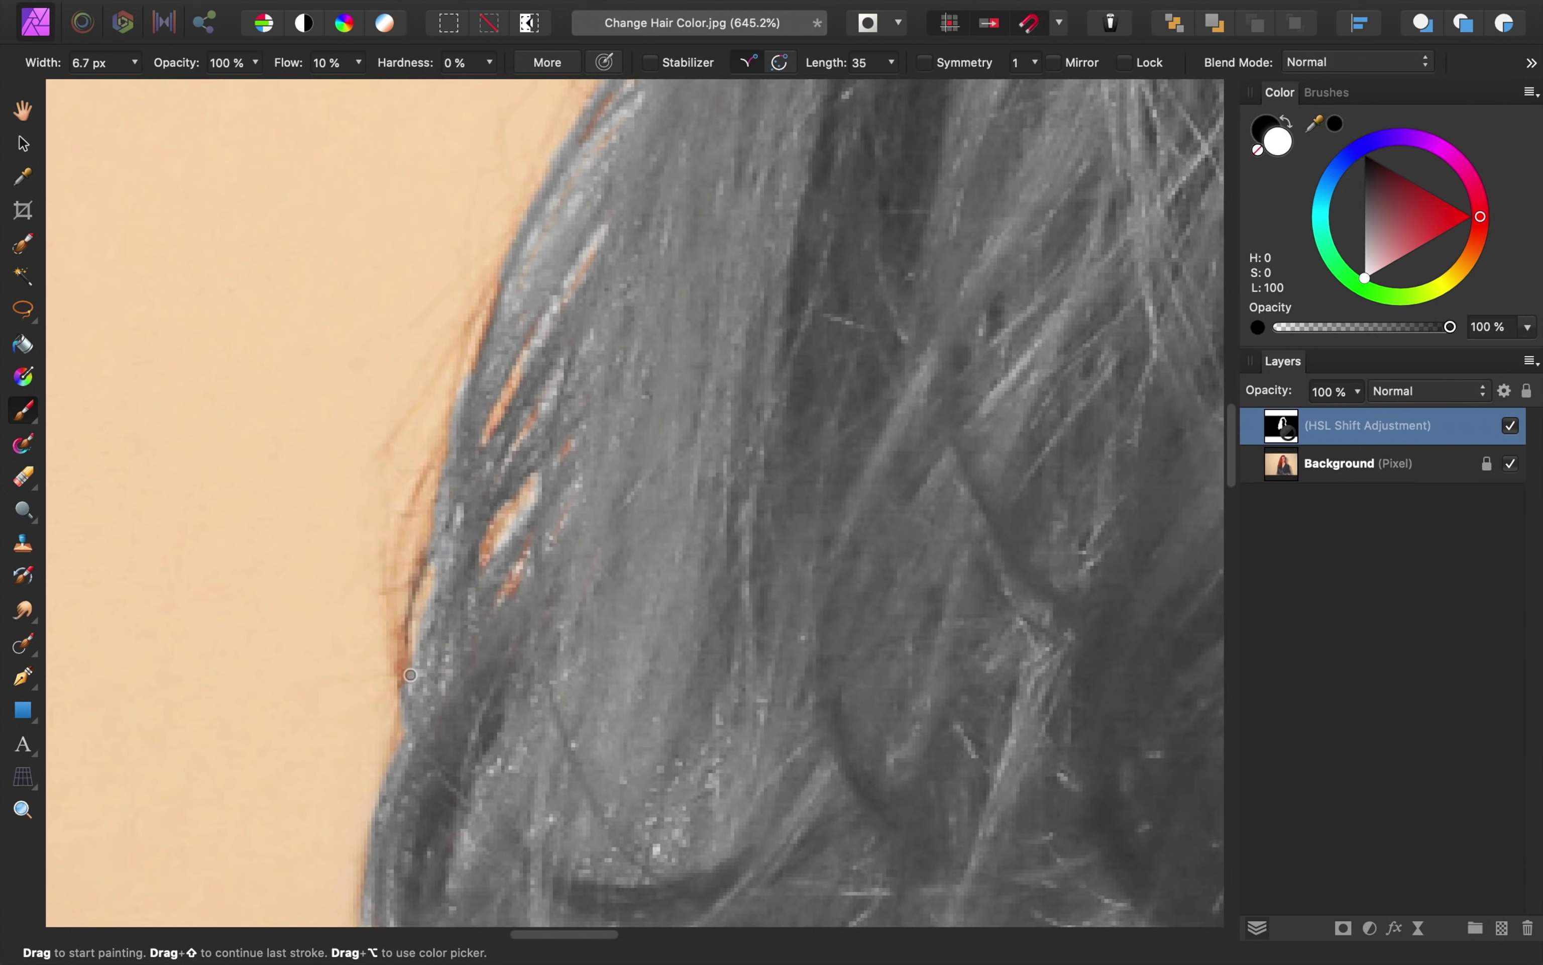
scroll(542, 398, "down", 6)
scroll(765, 511, "up", 5)
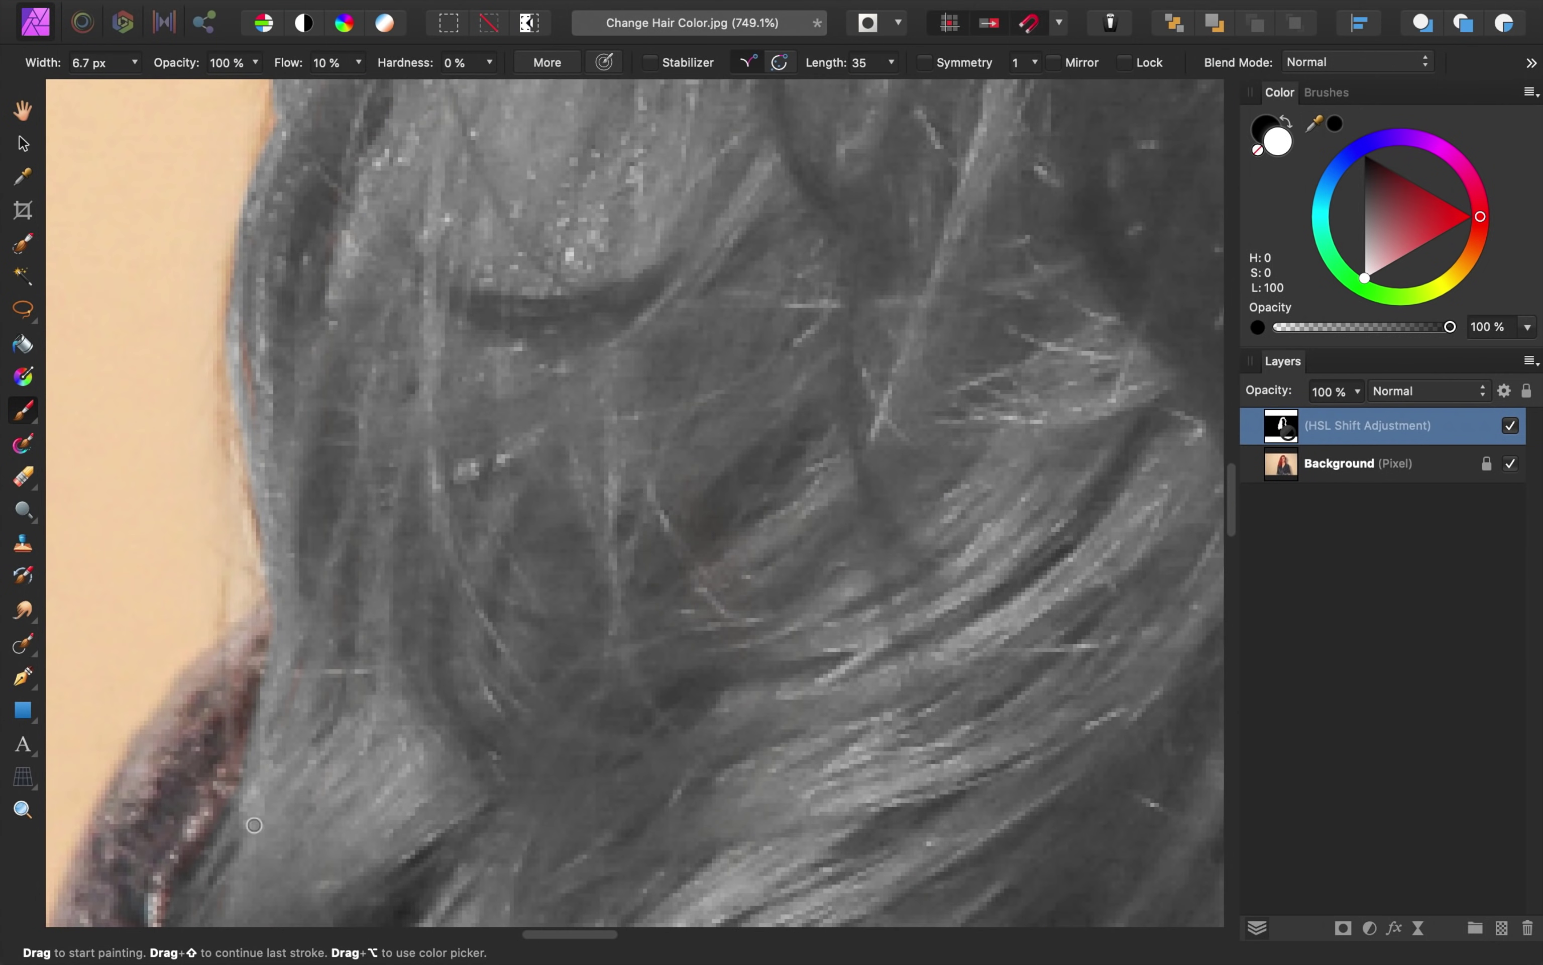
scroll(982, 611, "down", 6)
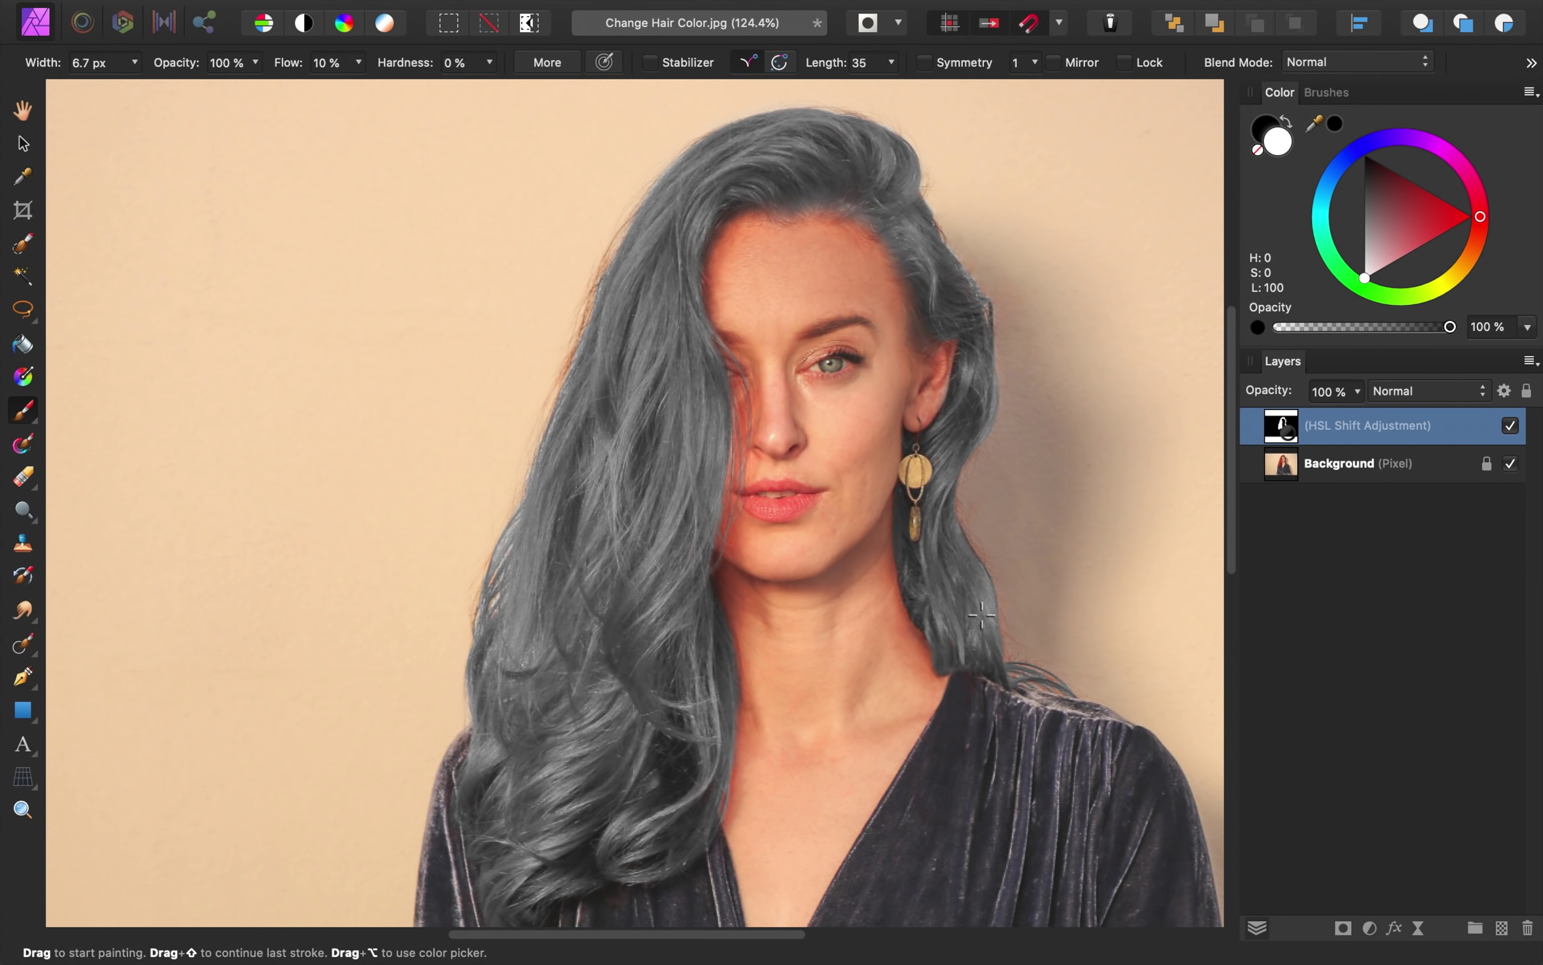
scroll(978, 615, "down", 1)
scroll(978, 615, "right", 1)
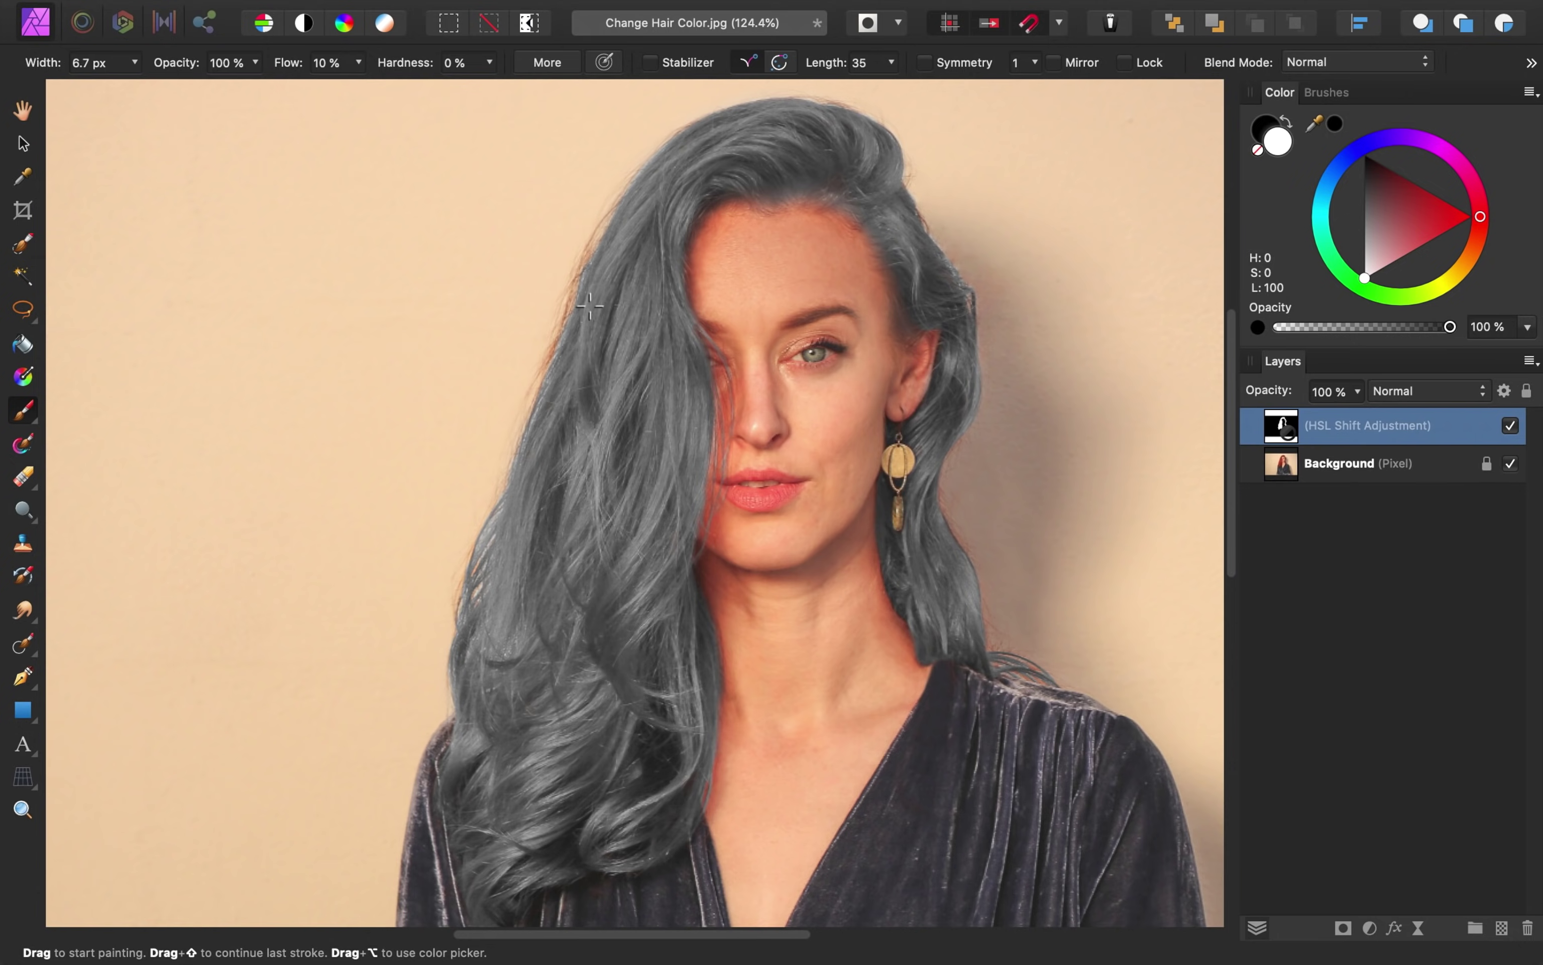
scroll(590, 306, "up", 4)
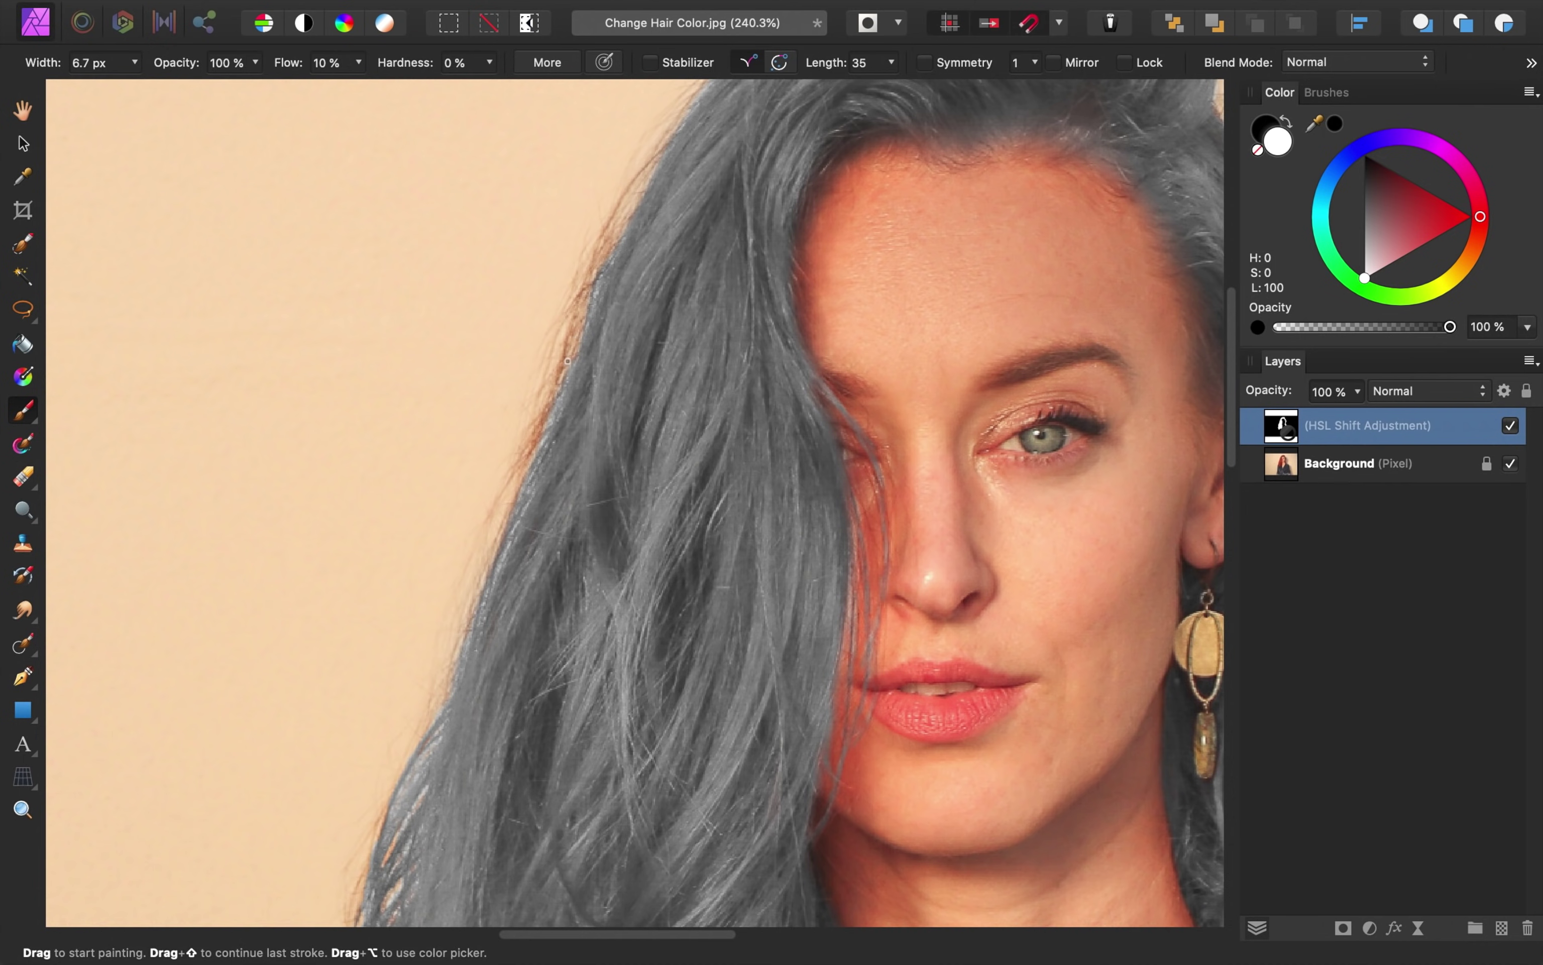
scroll(563, 535, "down", 3)
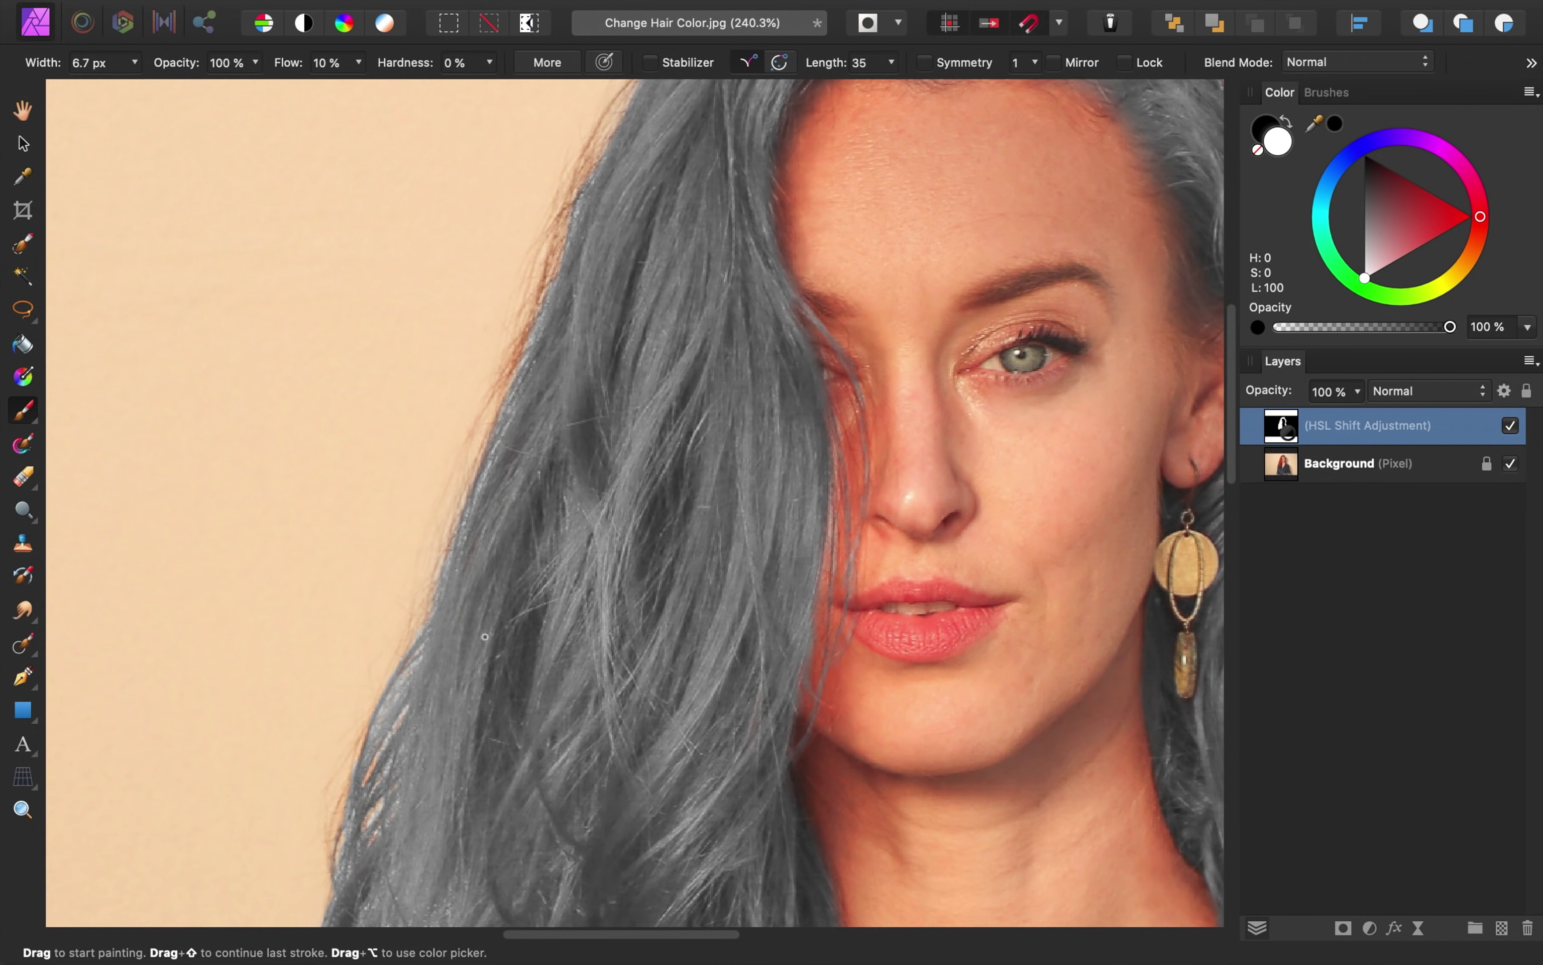
scroll(591, 357, "up", 4)
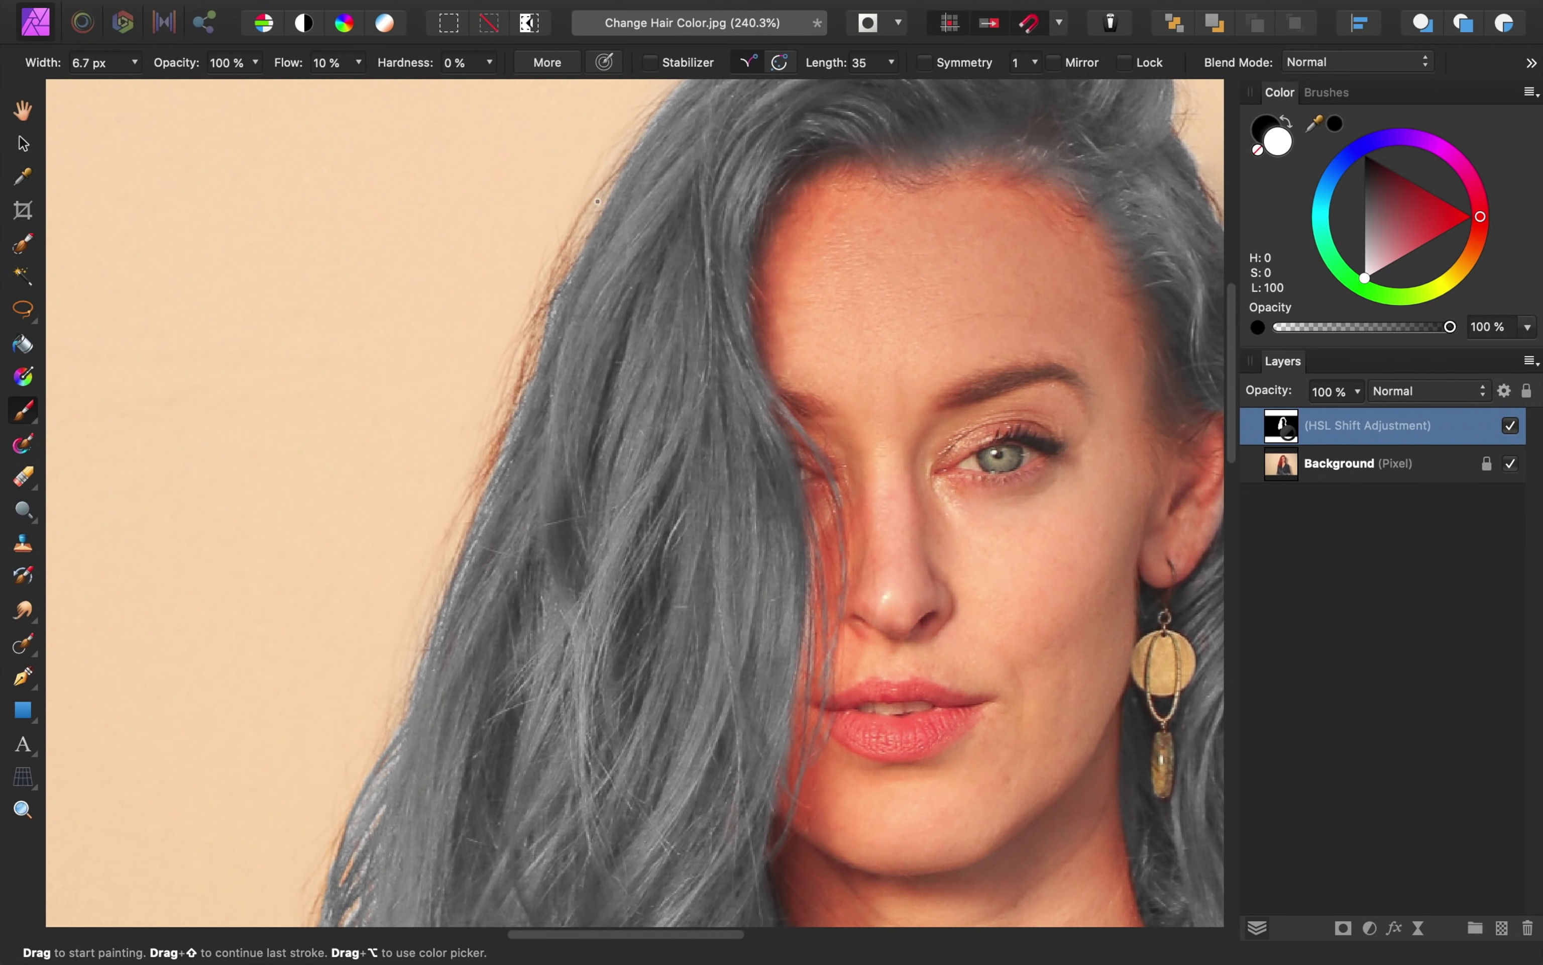
scroll(624, 486, "down", 5)
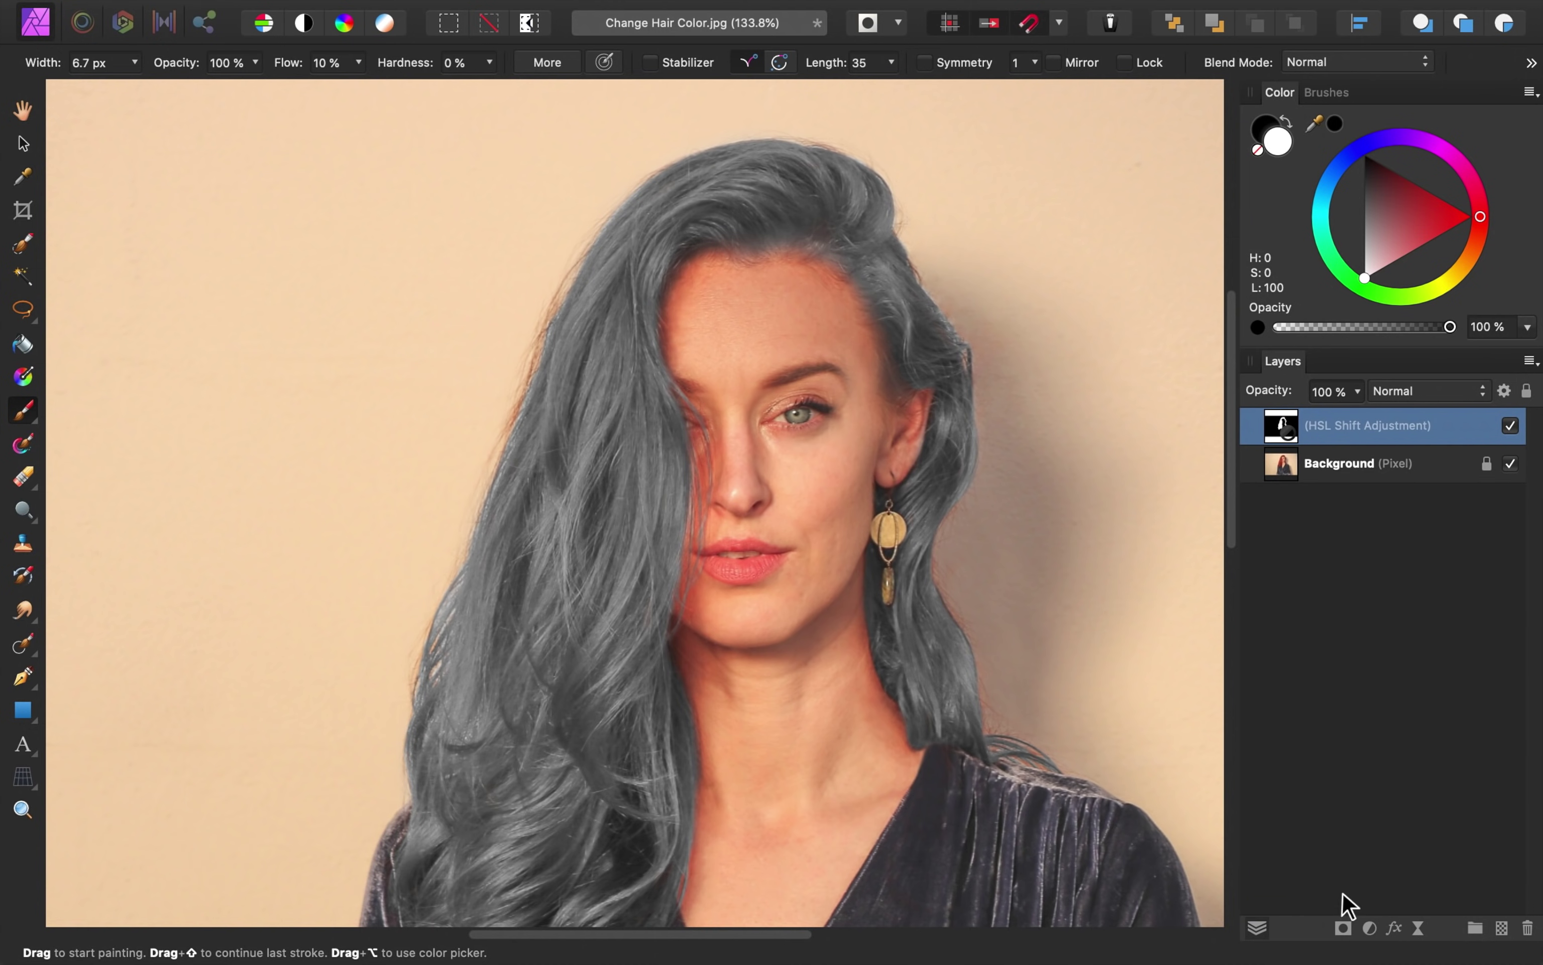
Add a second HSL adjustment targeting the red range, sampling the hair edge hue with Picker.
left_click(1369, 928)
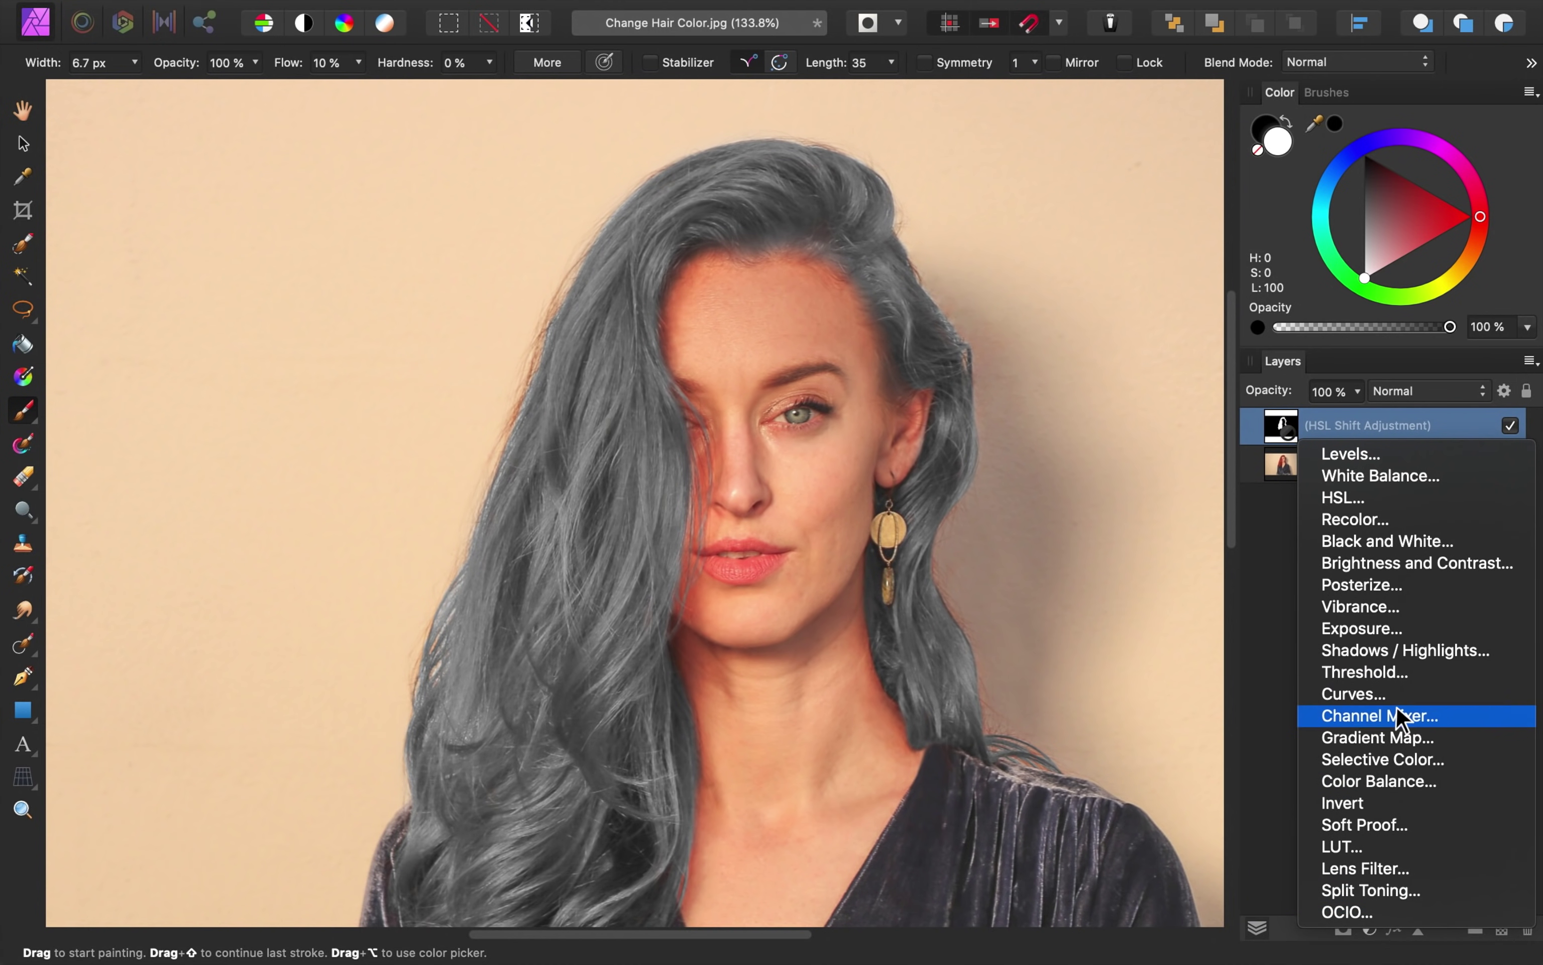
left_click(1409, 503)
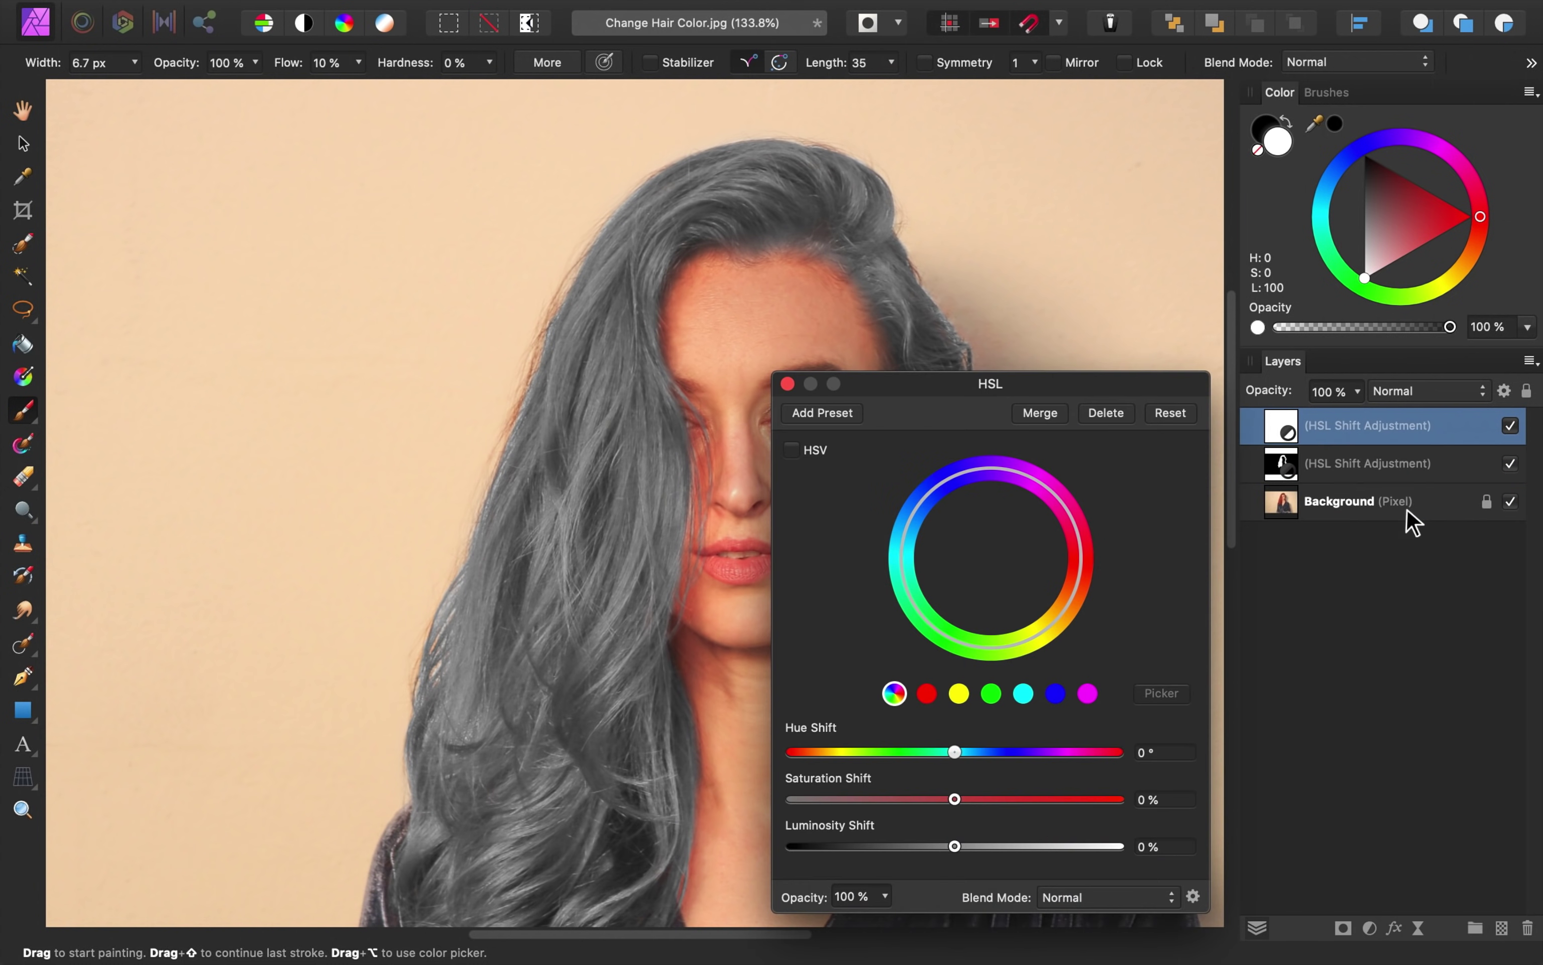
left_click(928, 693)
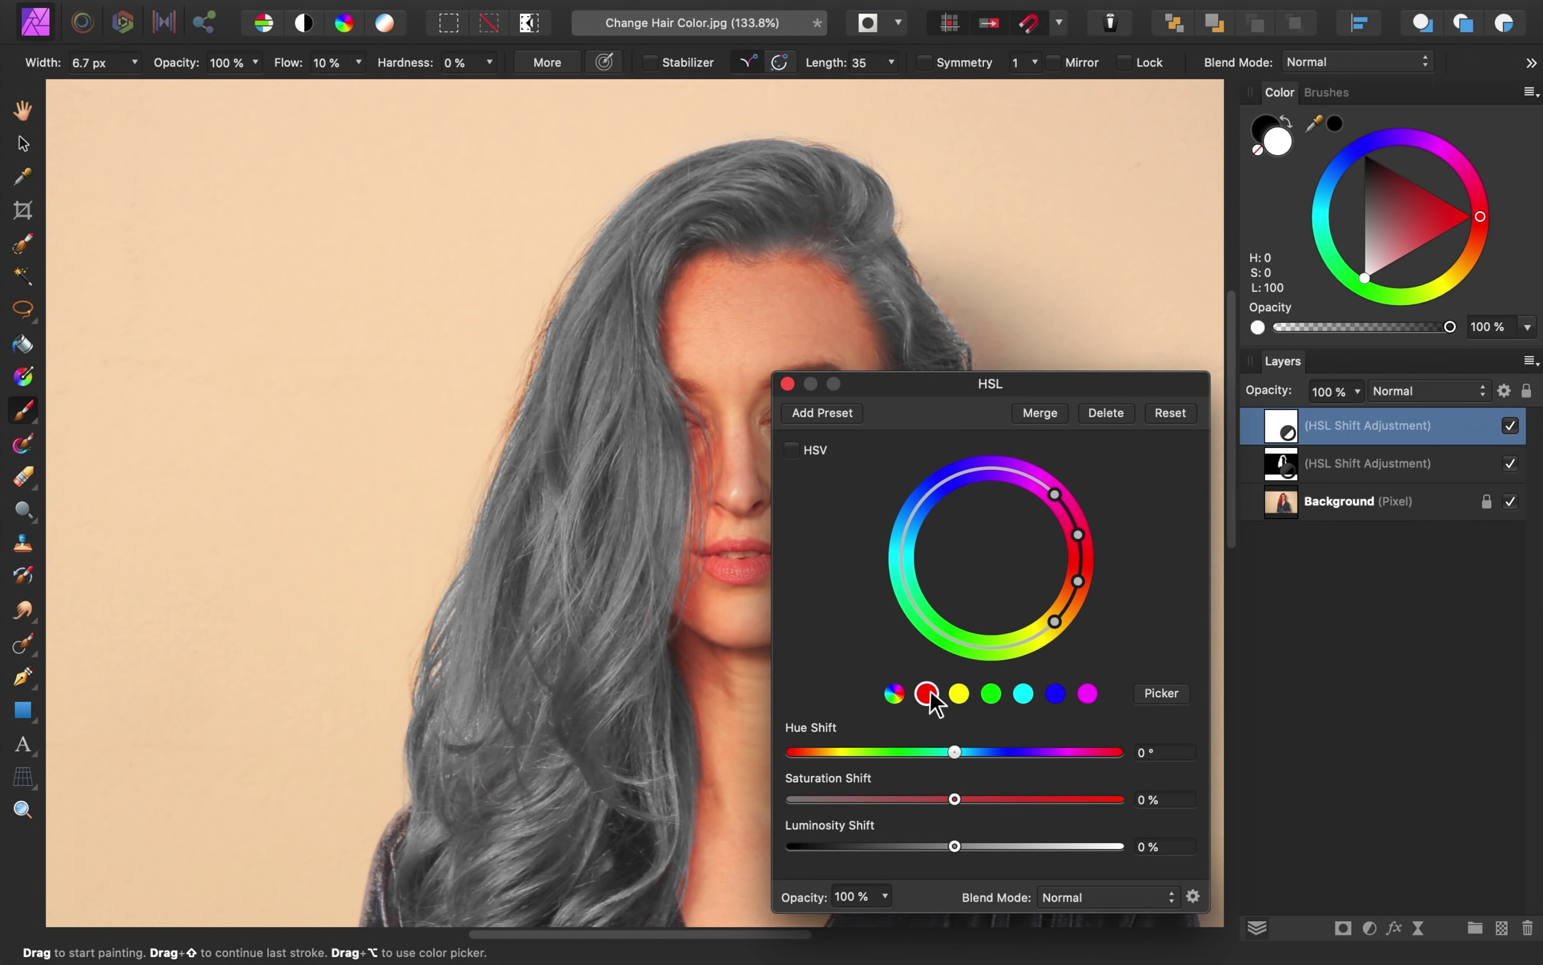
left_click(1157, 695)
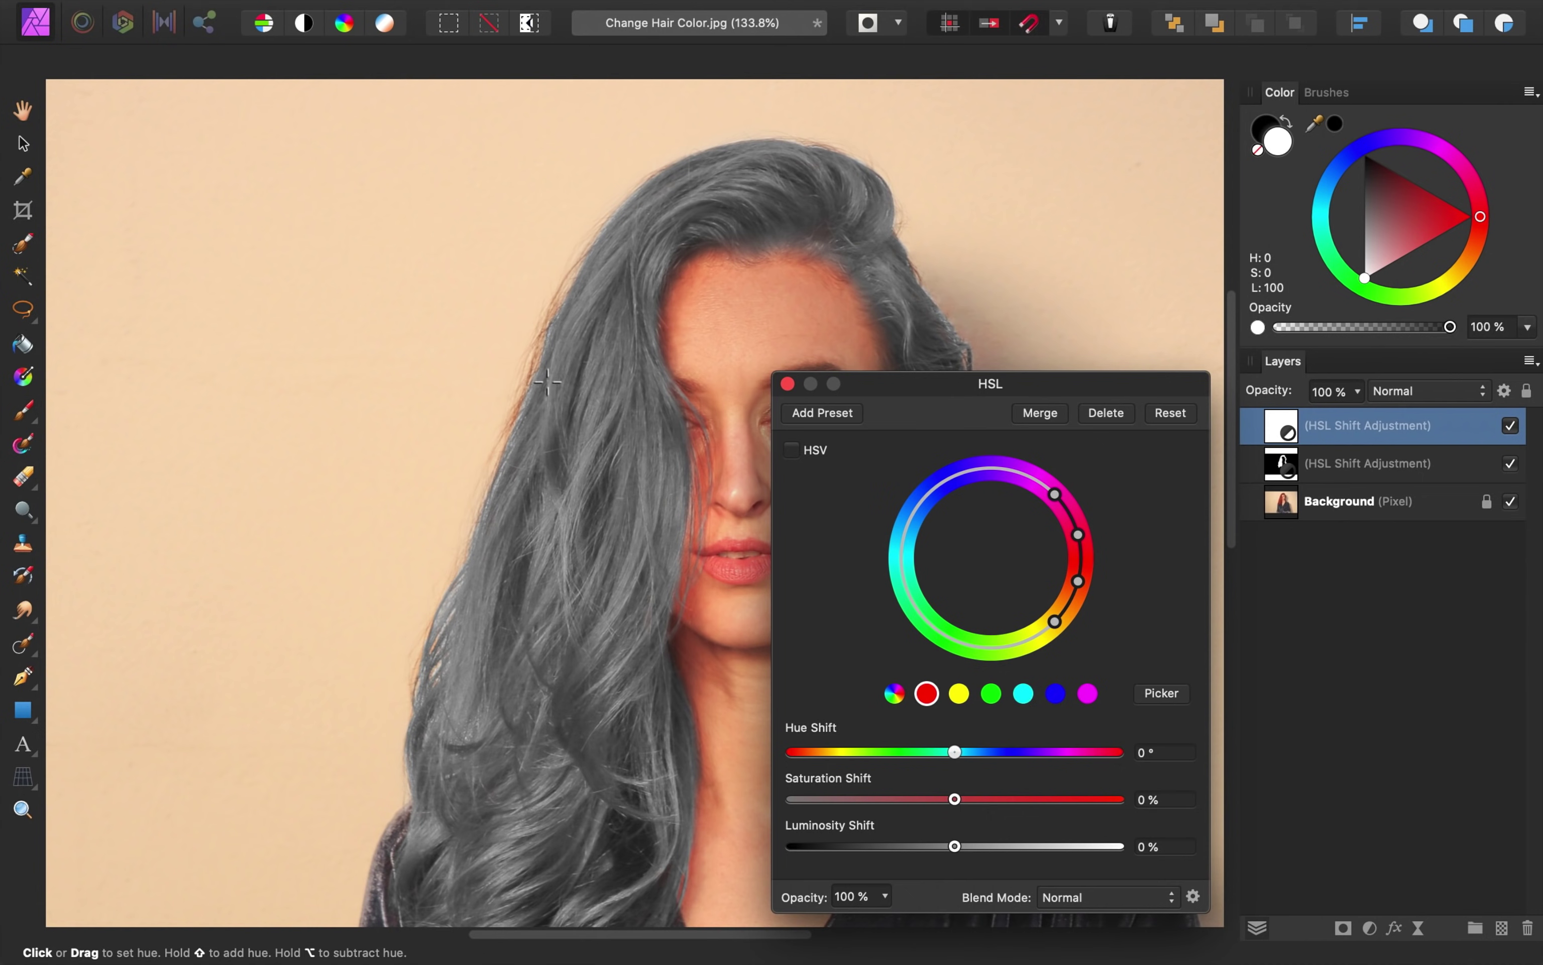
scroll(513, 429, "up", 4)
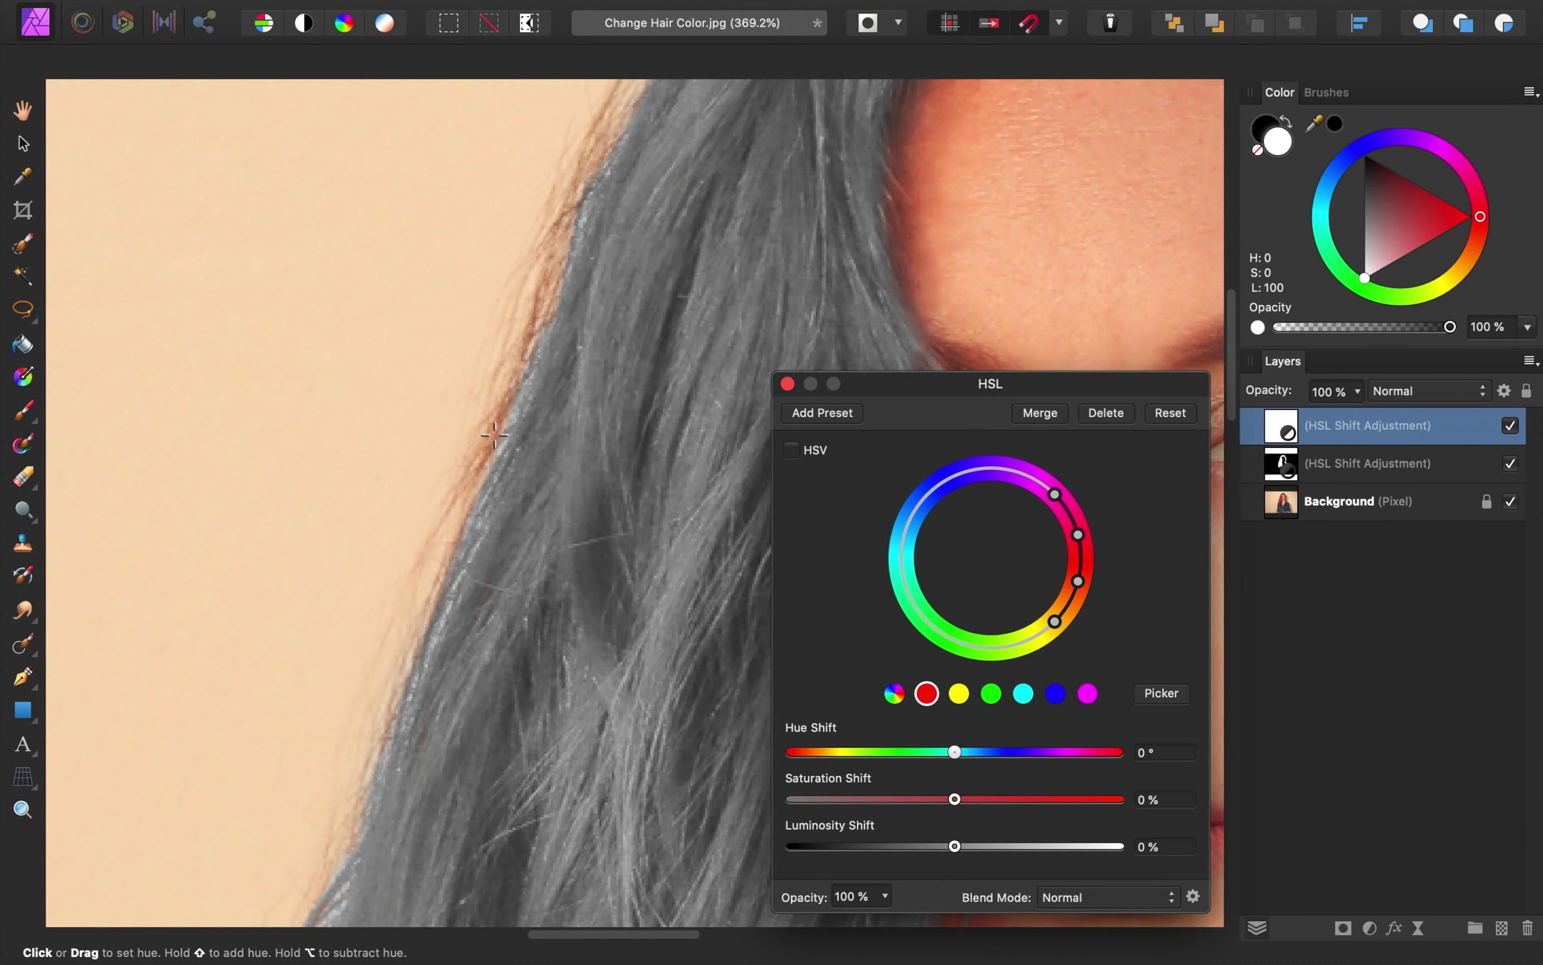
left_click(493, 438)
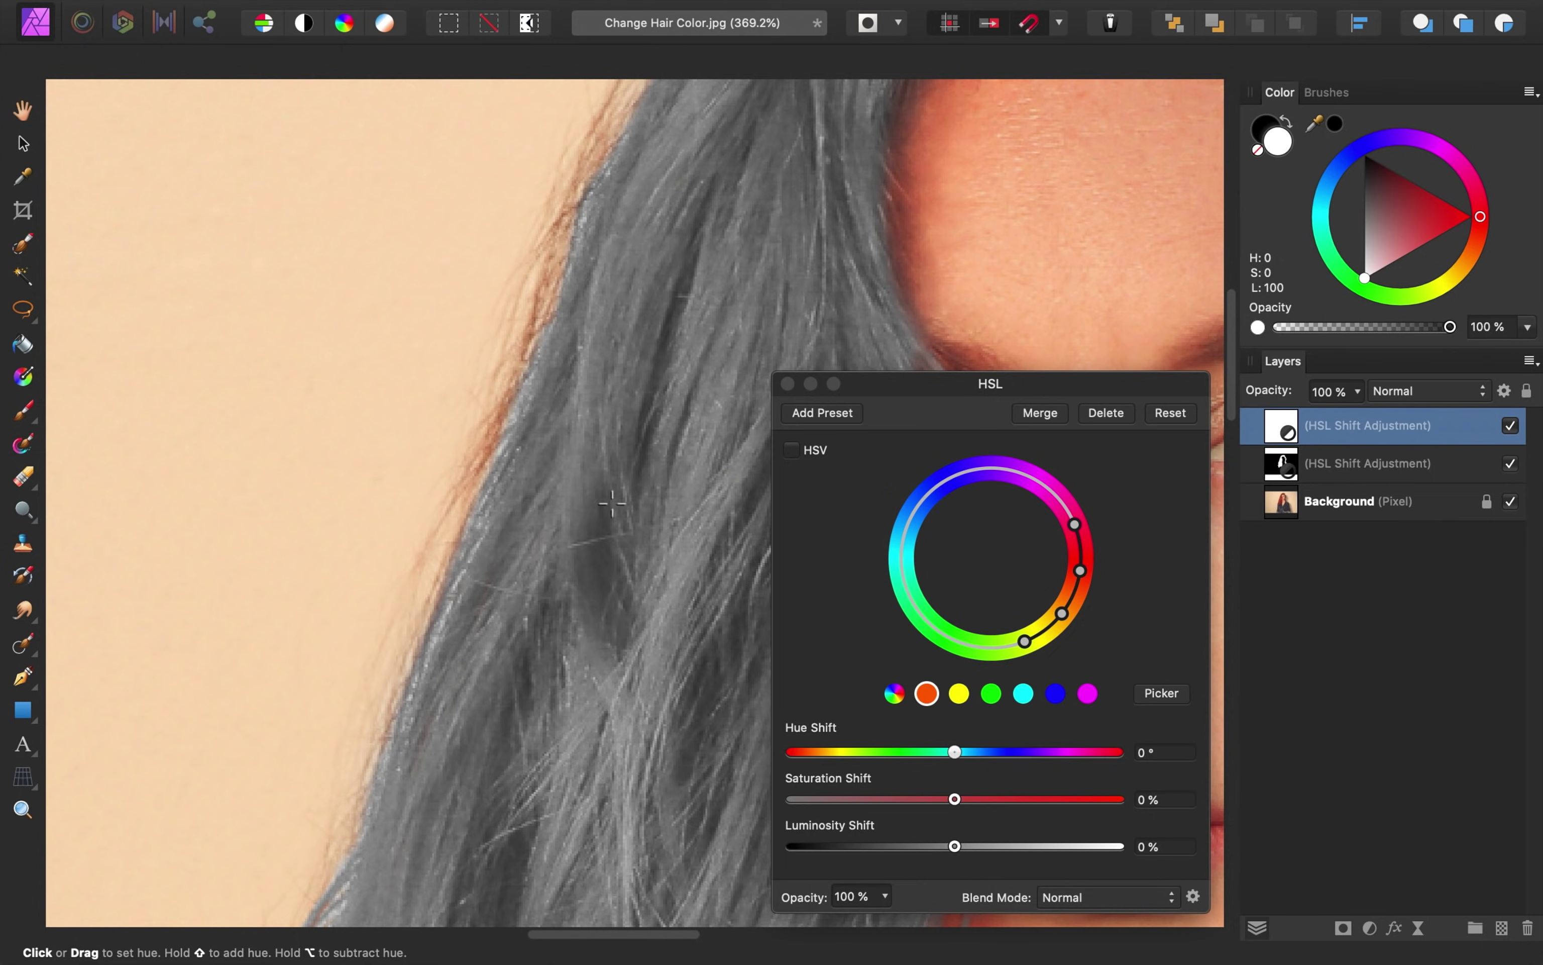
scroll(627, 665, "down", 3)
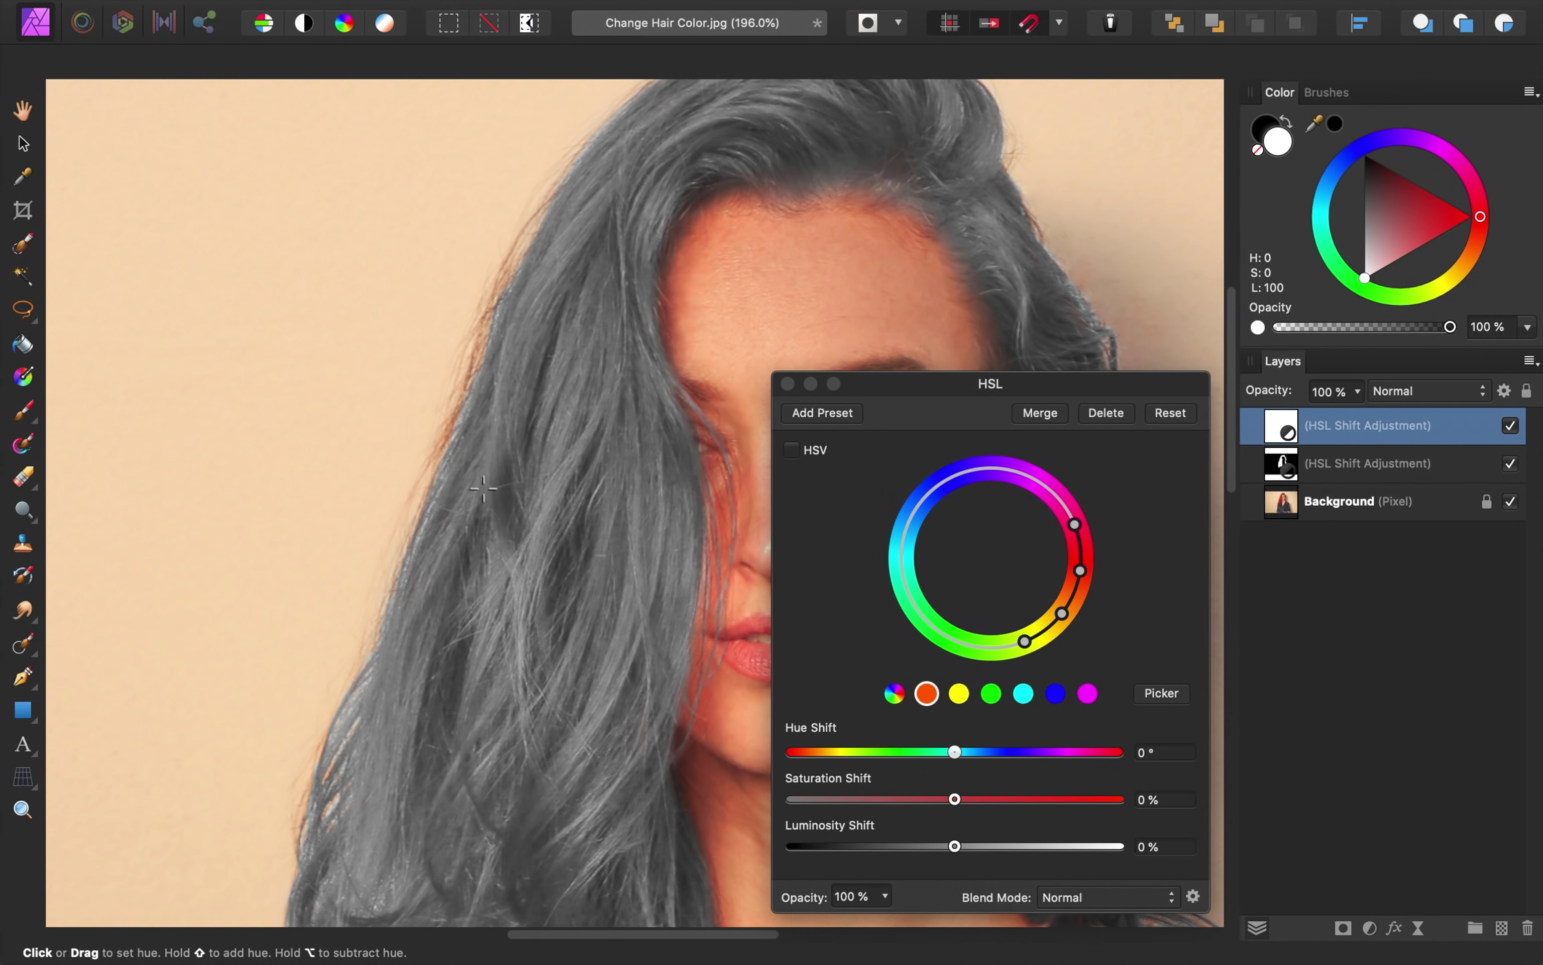
Set Saturation Shift to -84%, widen the targeted hue range, and compare before closing.
left_click_drag(955, 800, 863, 806)
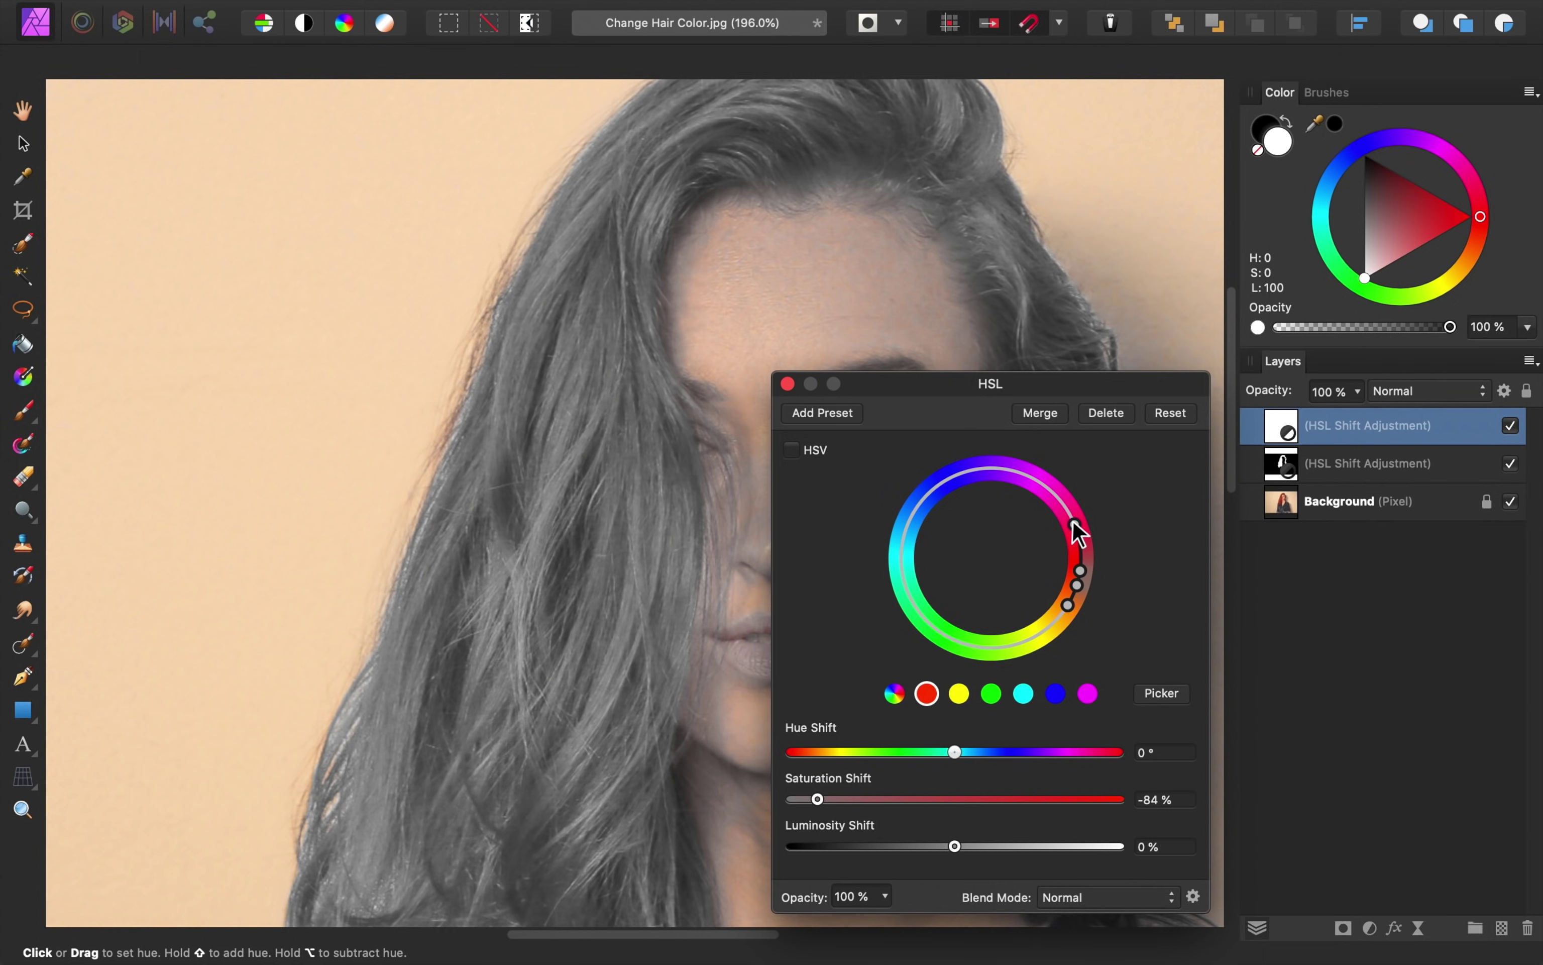
left_click_drag(1073, 524, 1071, 606)
left_click(1510, 425)
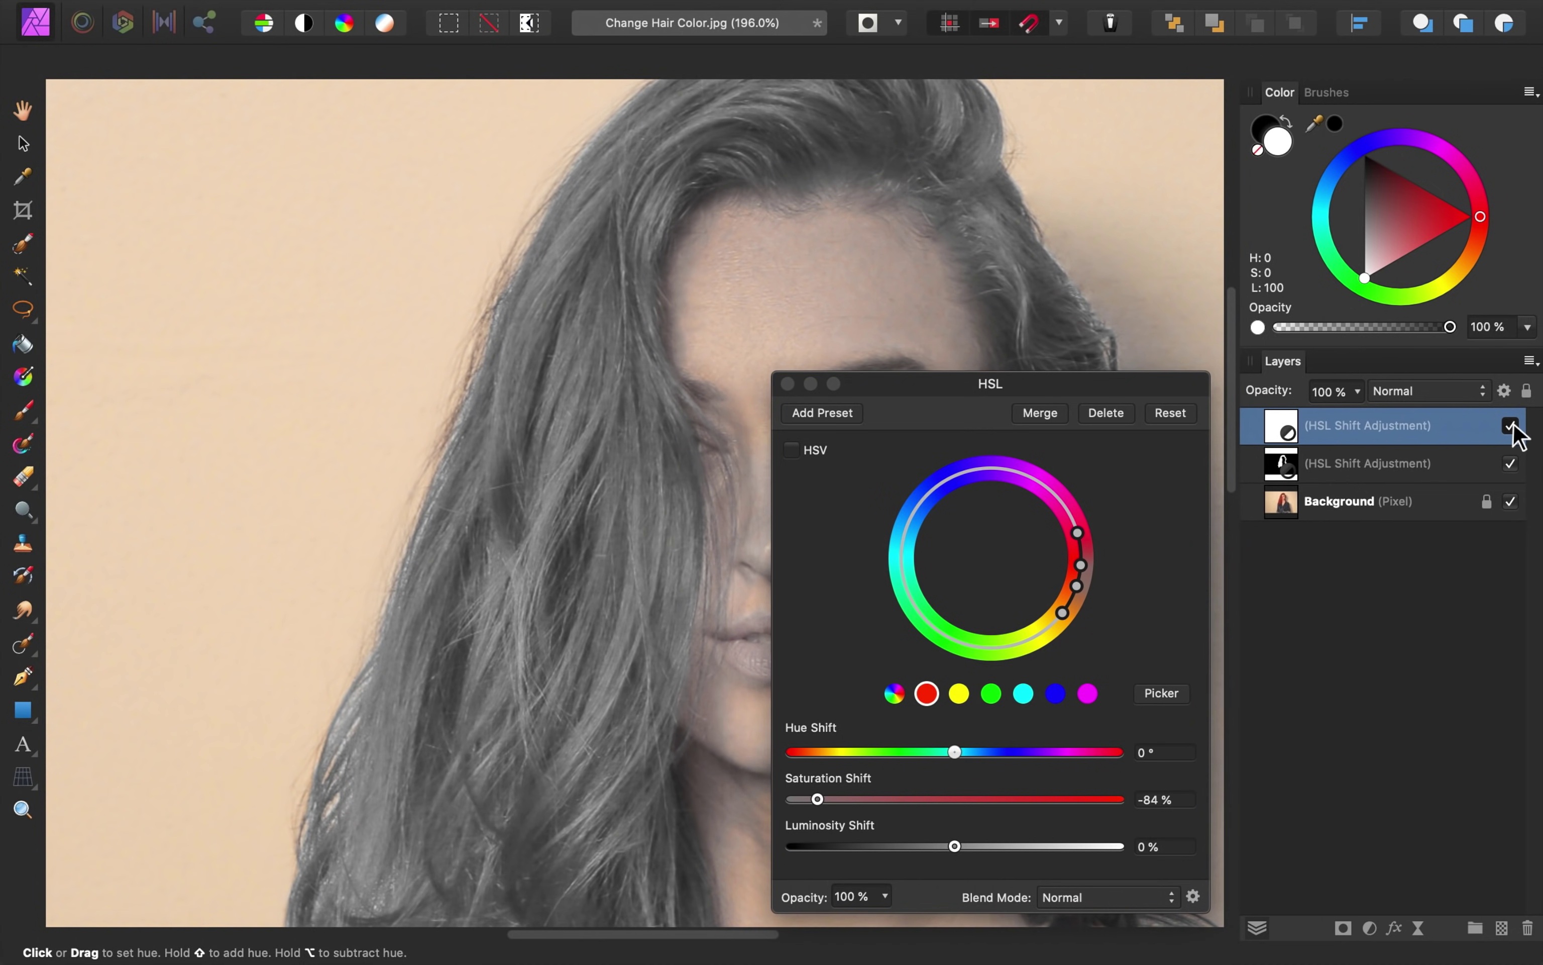
left_click(1510, 425)
left_click(1065, 610)
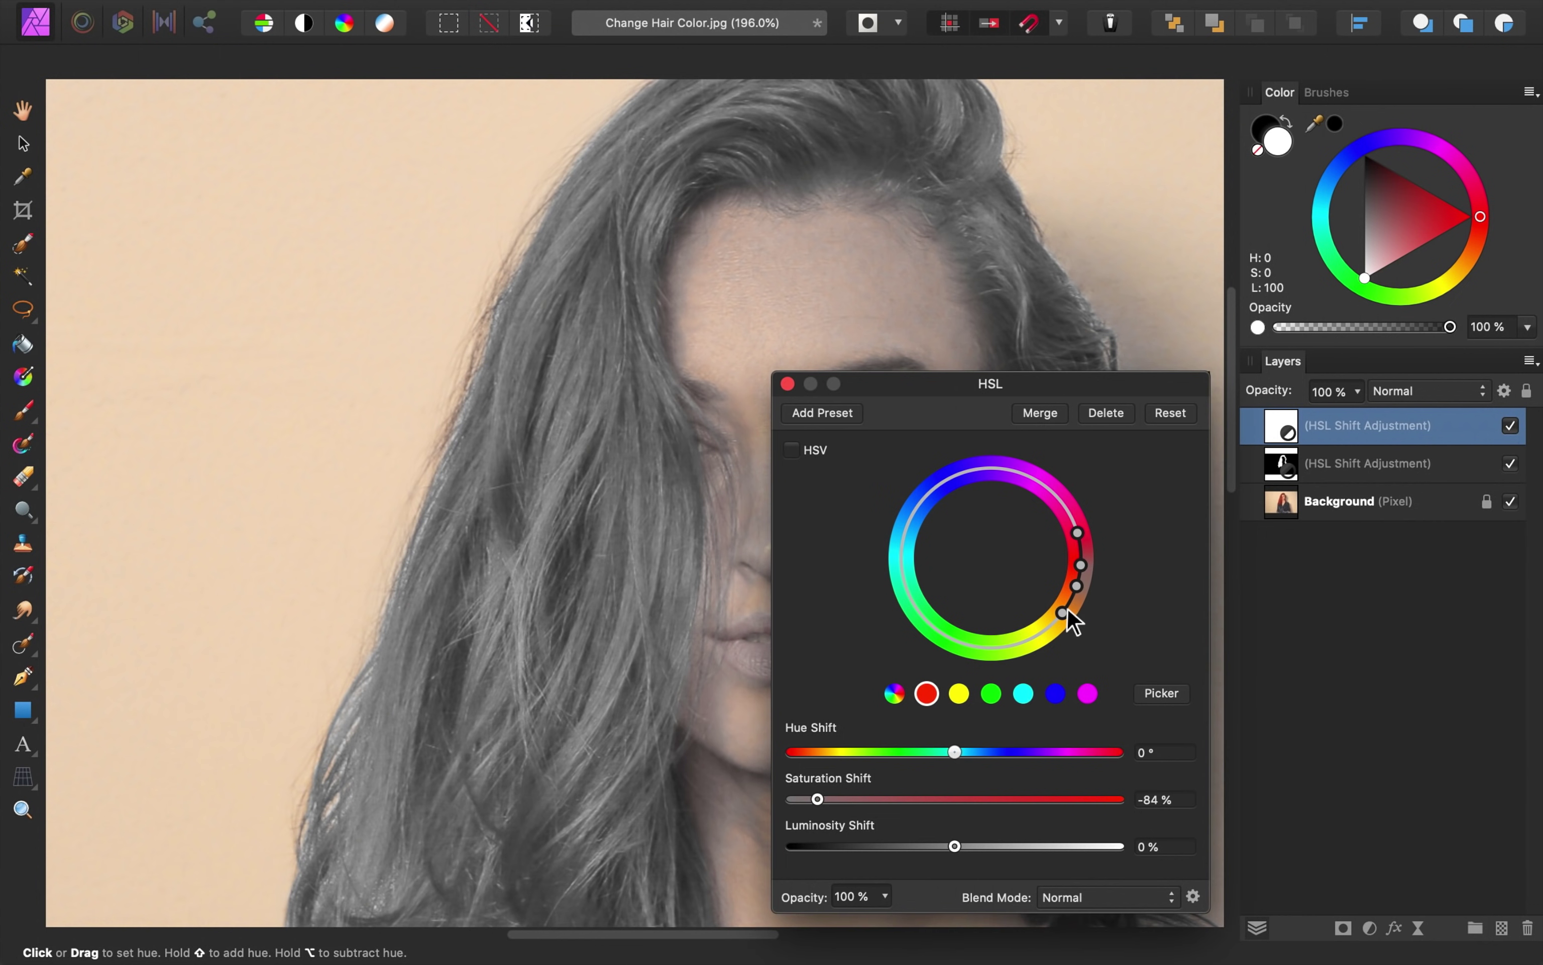
left_click(788, 383)
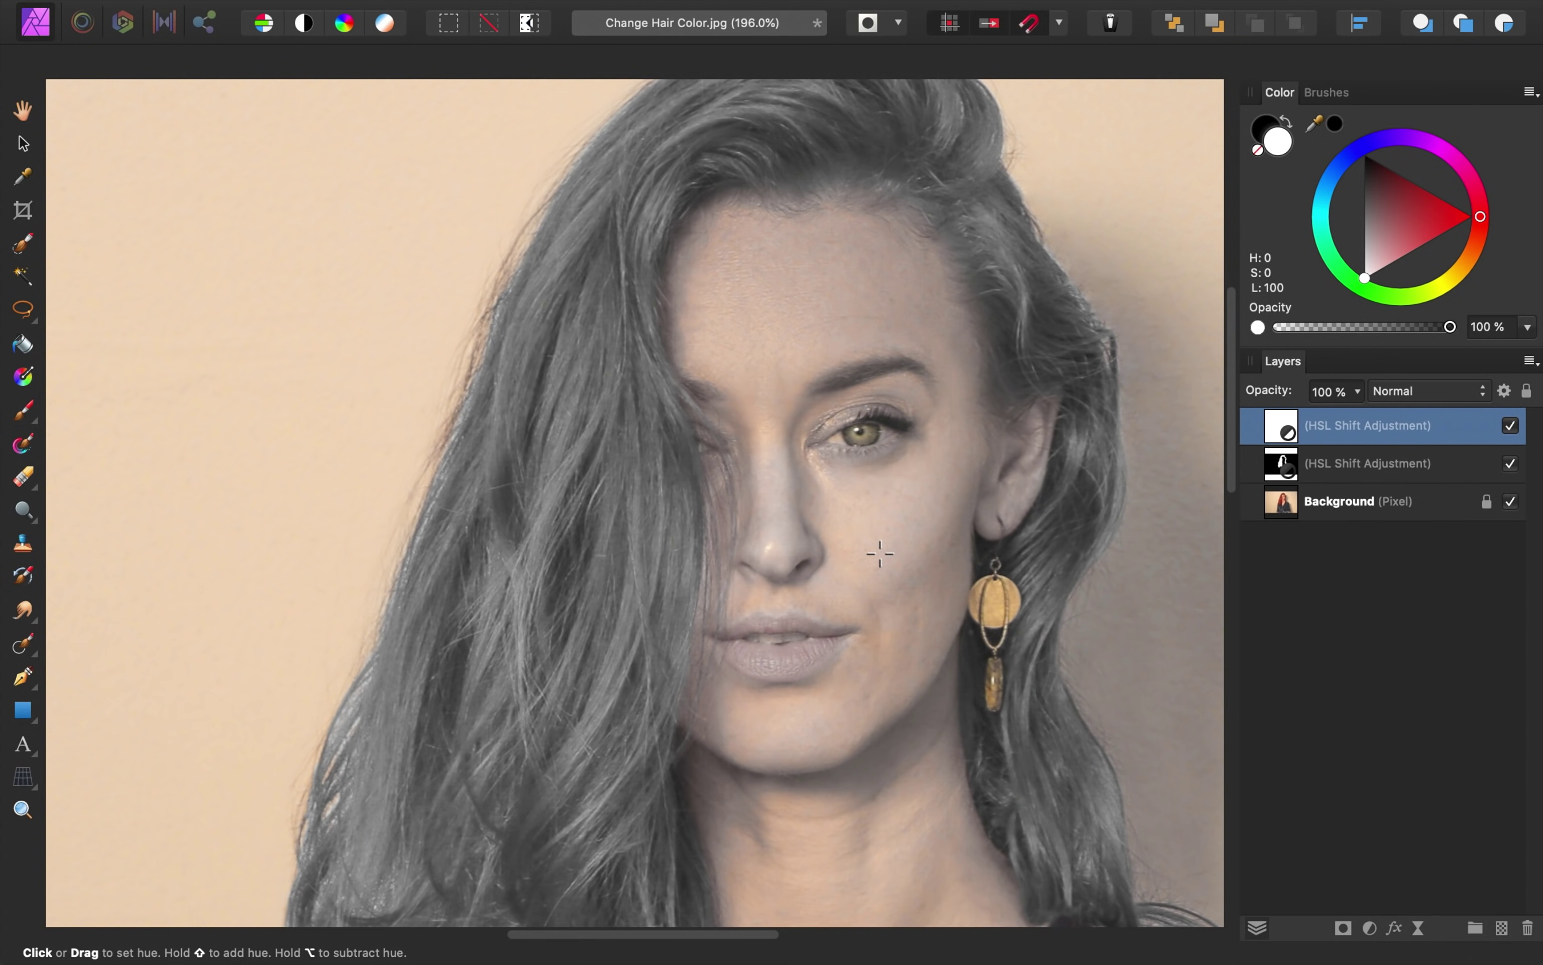
Invert the new layer's mask to black and paint white along the hair's left edge with a 54 px brush.
key("super+i")
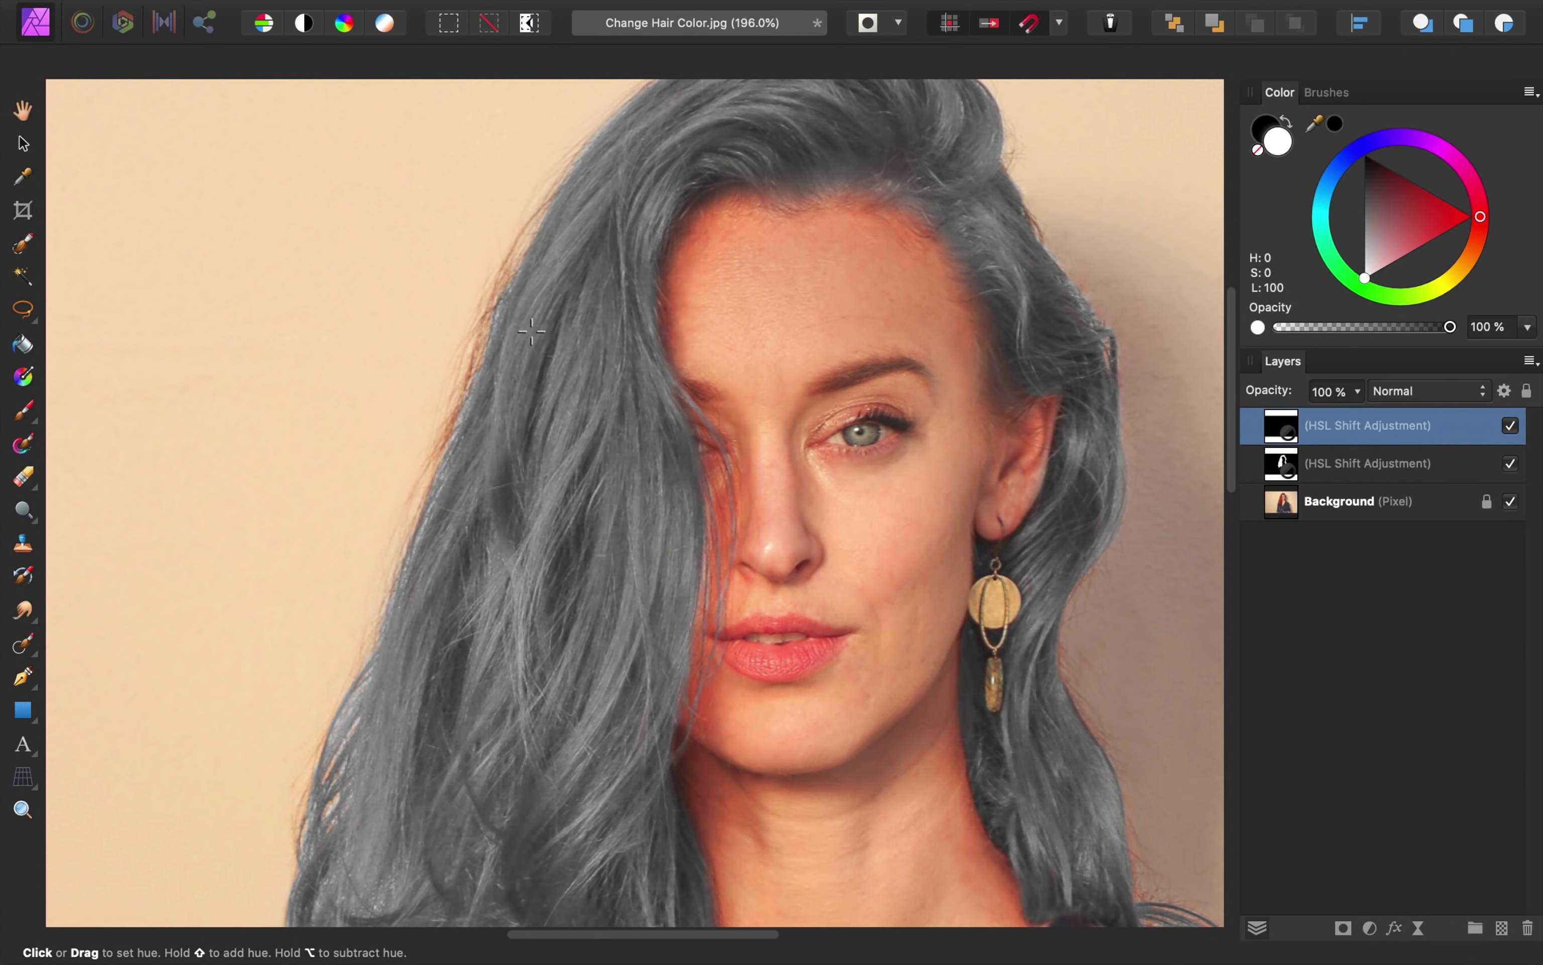
key("b")
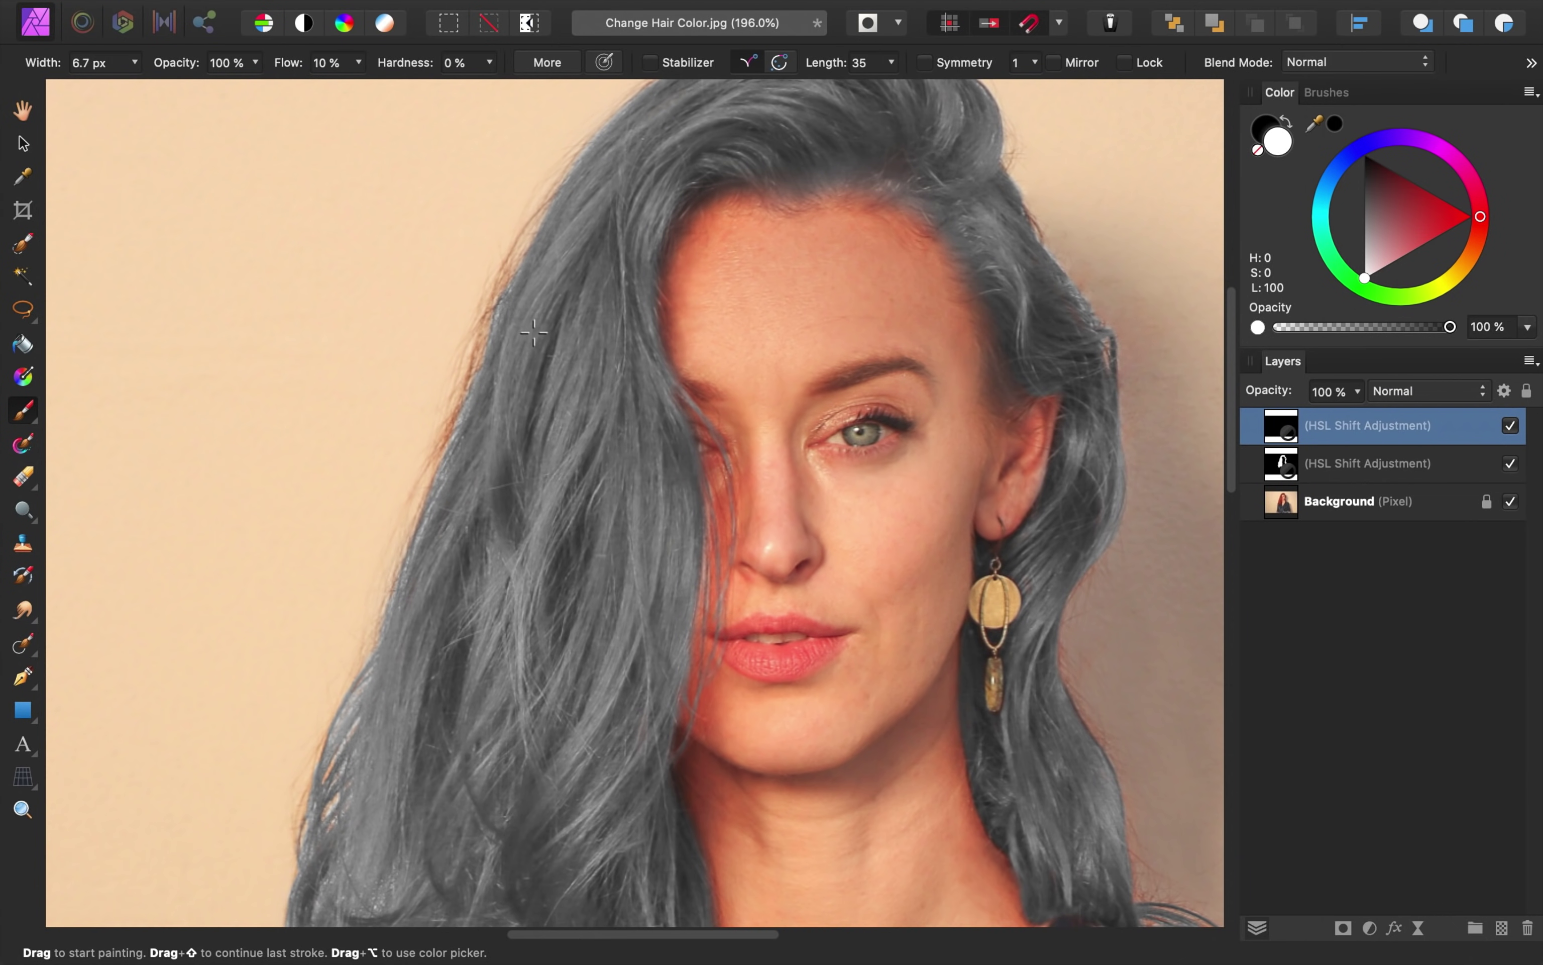
key("bracketright")
key("bracketright")
key("bracketright")
key("bracketright")
key("bracketright")
key("bracketright")
key("bracketright")
key("bracketright")
key("bracketright")
key("bracketright")
key("bracketright")
key("bracketright")
key("bracketright")
key("bracketright")
key("bracketright")
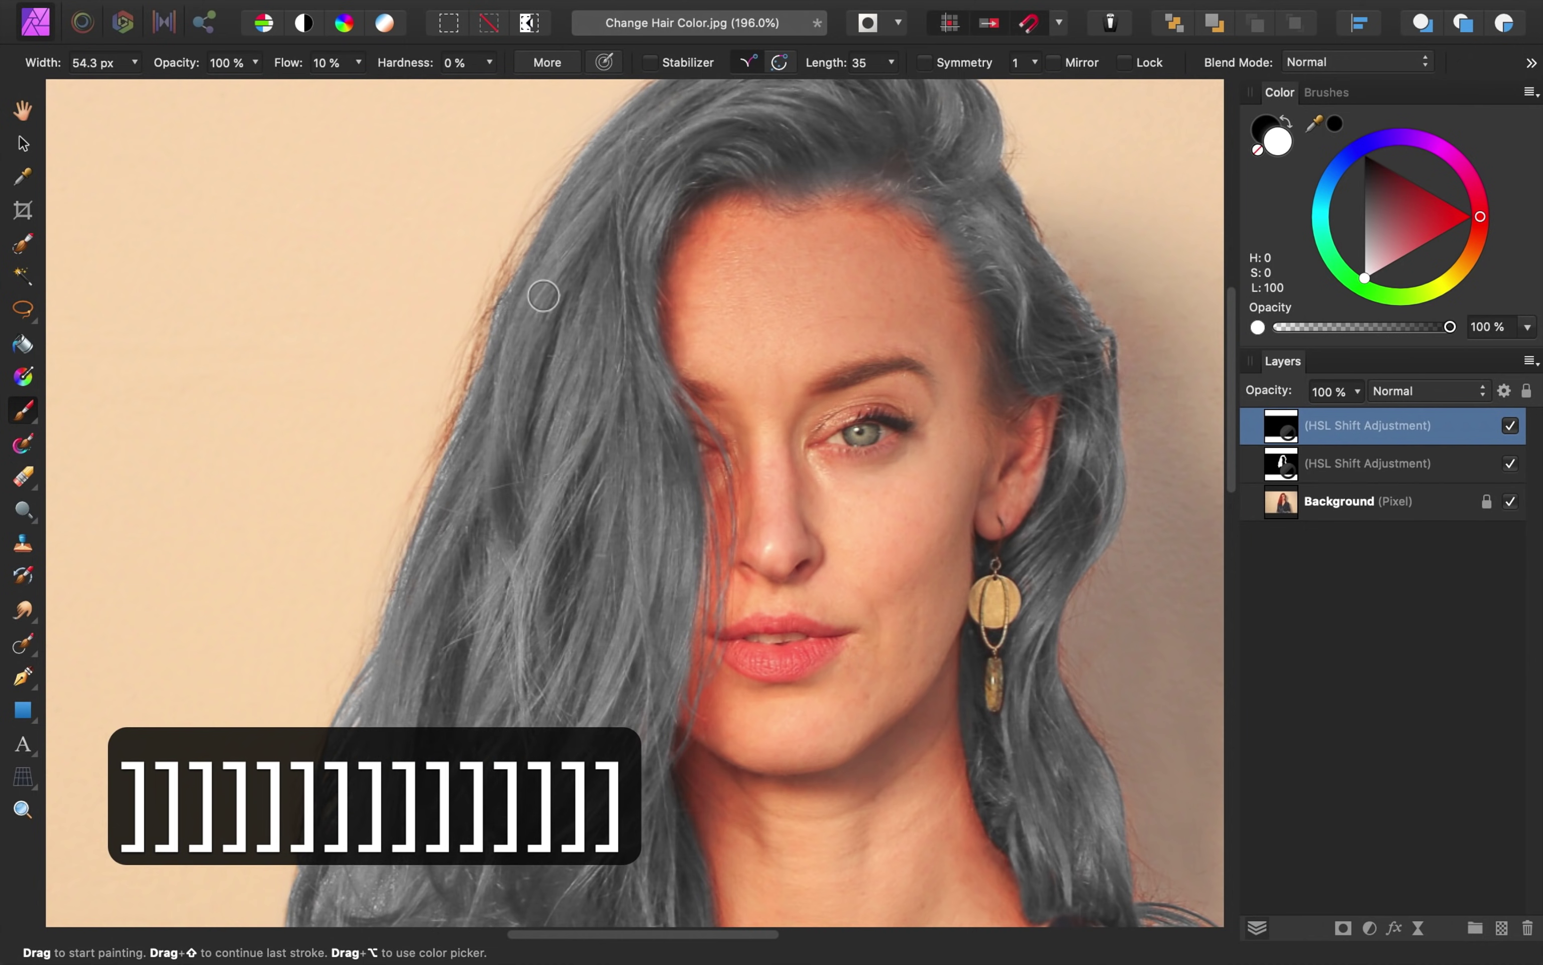
scroll(543, 295, "up", 3)
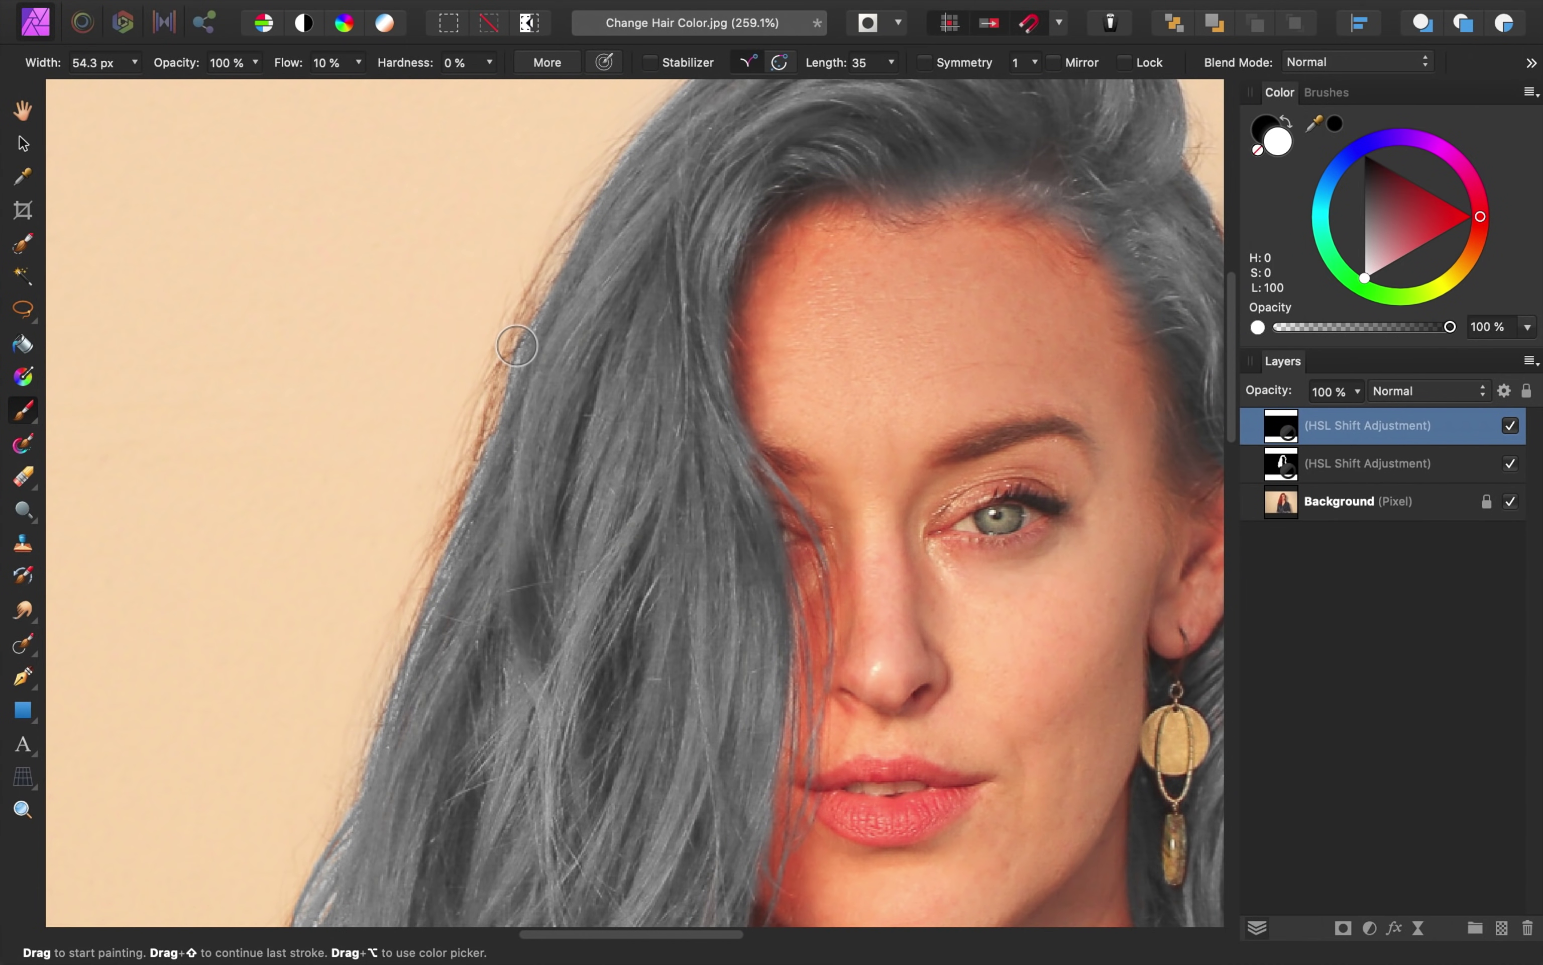
mouse_move(516, 355)
left_mouse_down()
mouse_move(454, 551)
mouse_move(556, 282)
left_mouse_up()
Toggle the top hair adjustment to compare, then keep refining its mask along the hair edges.
left_click(1509, 425)
left_click(1512, 427)
scroll(611, 606, "down", 3)
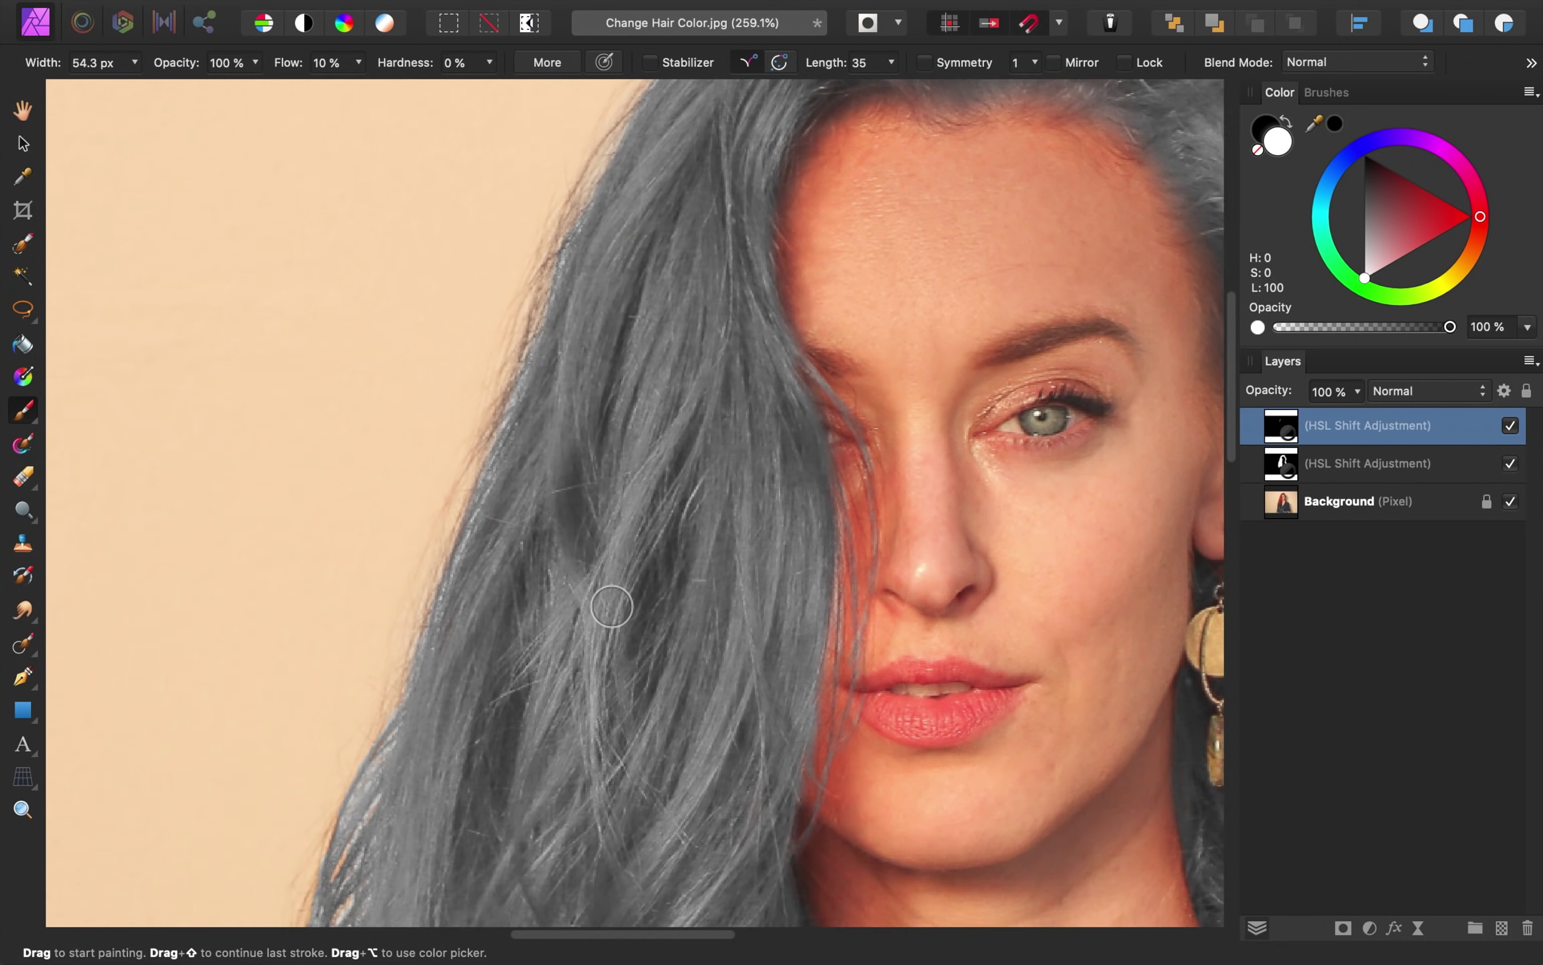
scroll(510, 499, "left", 2)
scroll(490, 541, "down", 5)
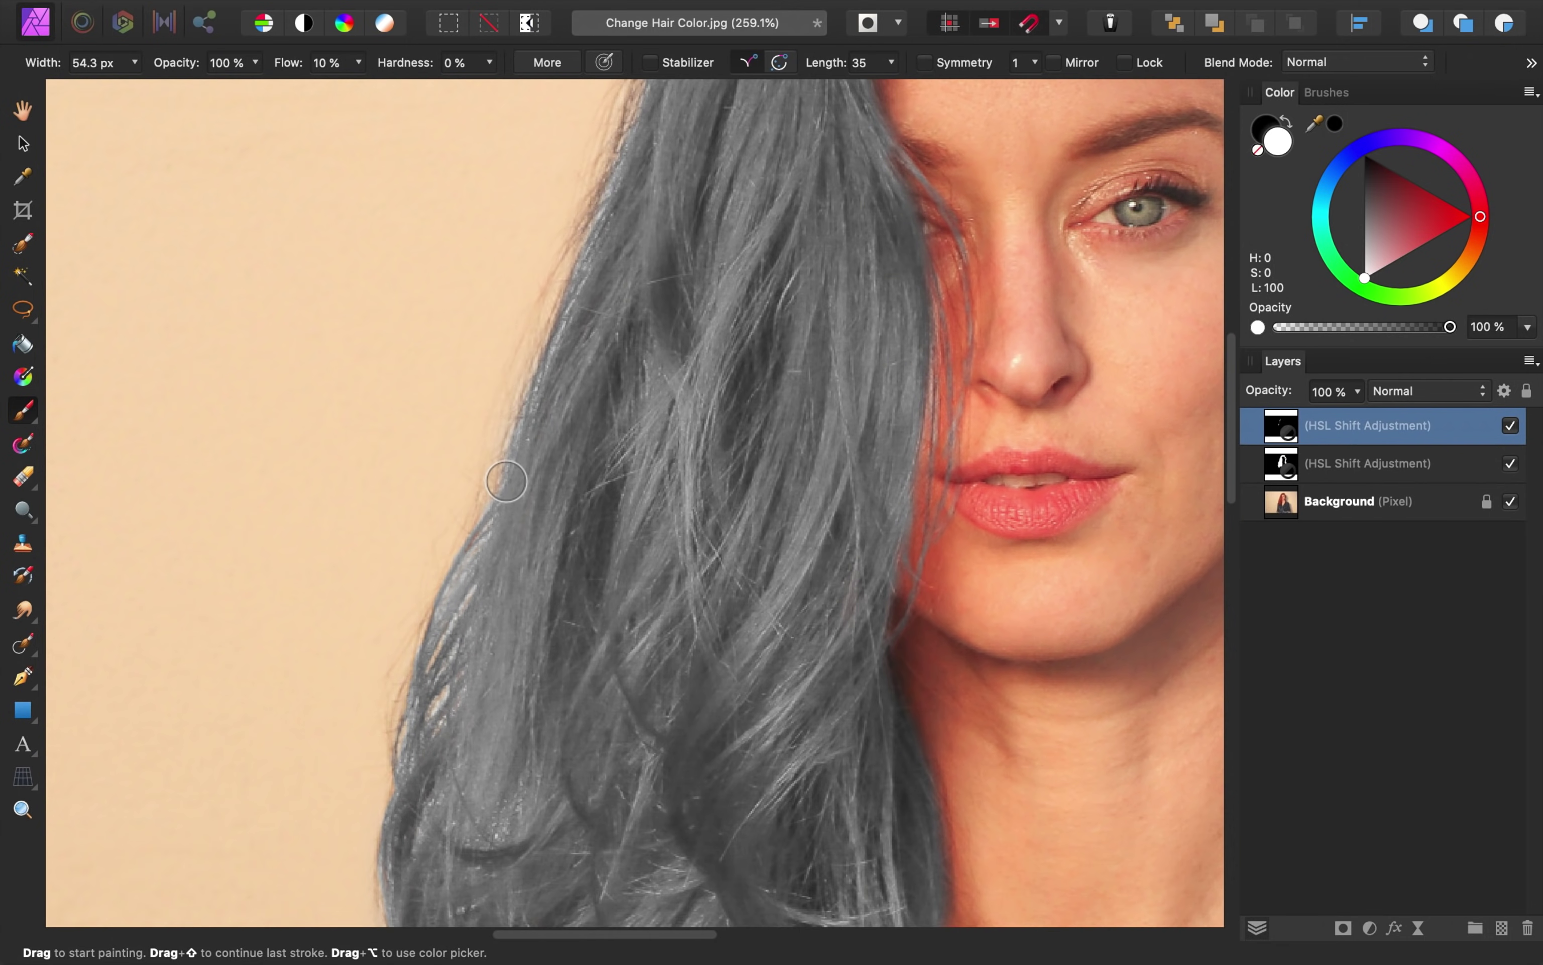
scroll(810, 662, "right", 10)
scroll(810, 662, "up", 4)
scroll(842, 702, "down", 6)
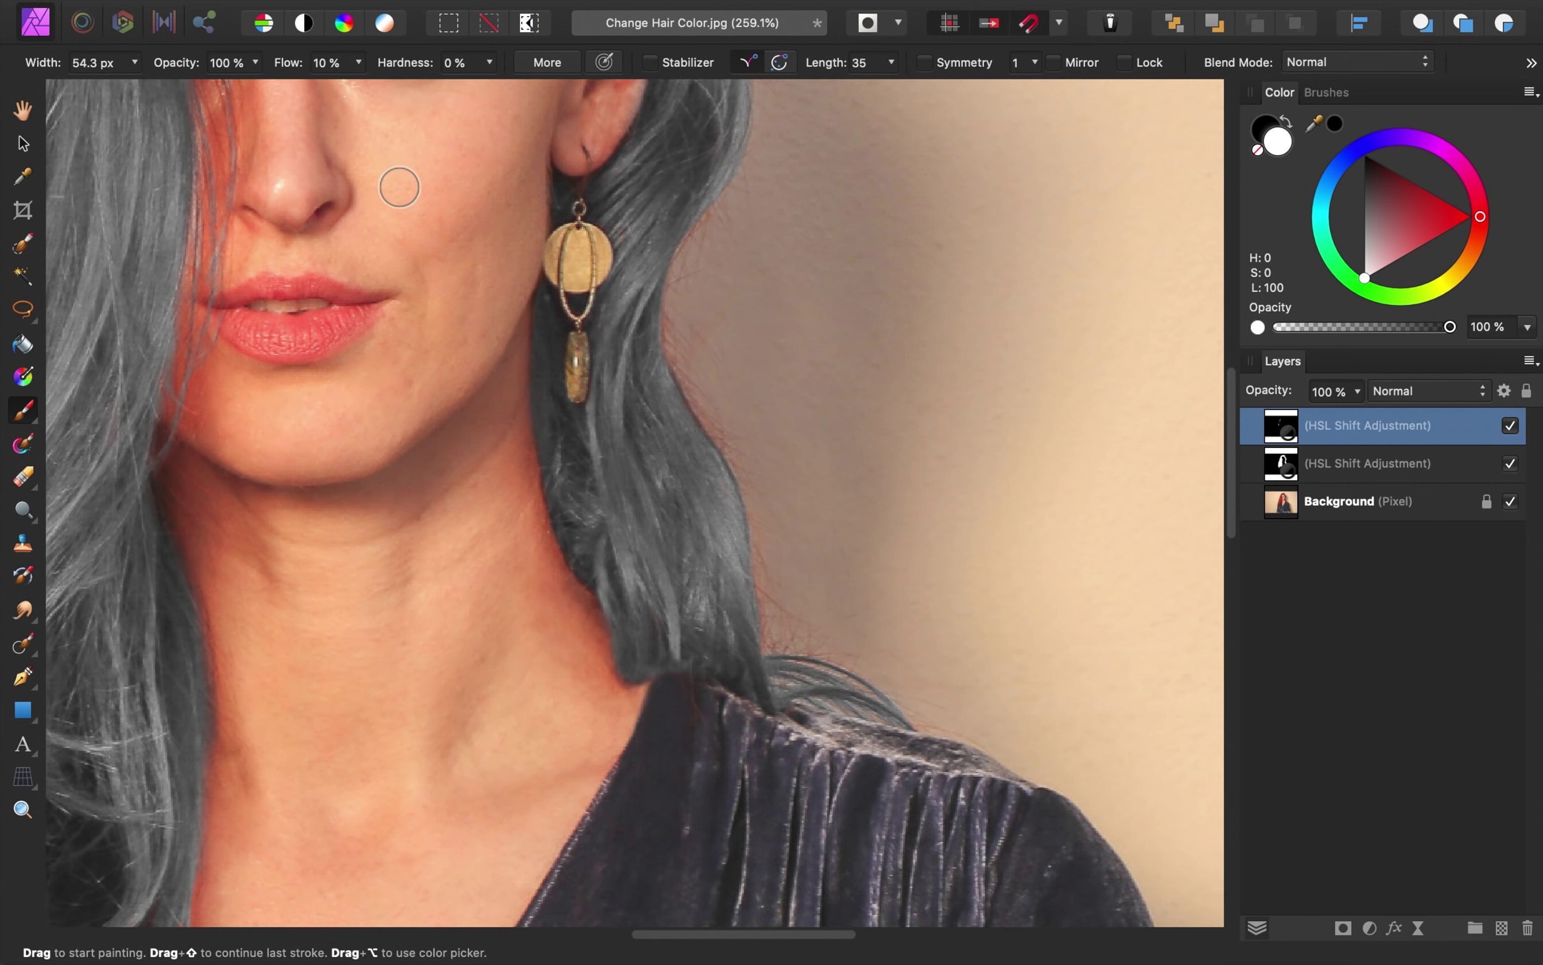
scroll(290, 67, "up", 20)
scroll(290, 74, "up", 12)
scroll(648, 313, "up", 8)
scroll(648, 313, "left", 2)
scroll(836, 806, "down", 6)
scroll(836, 805, "right", 3)
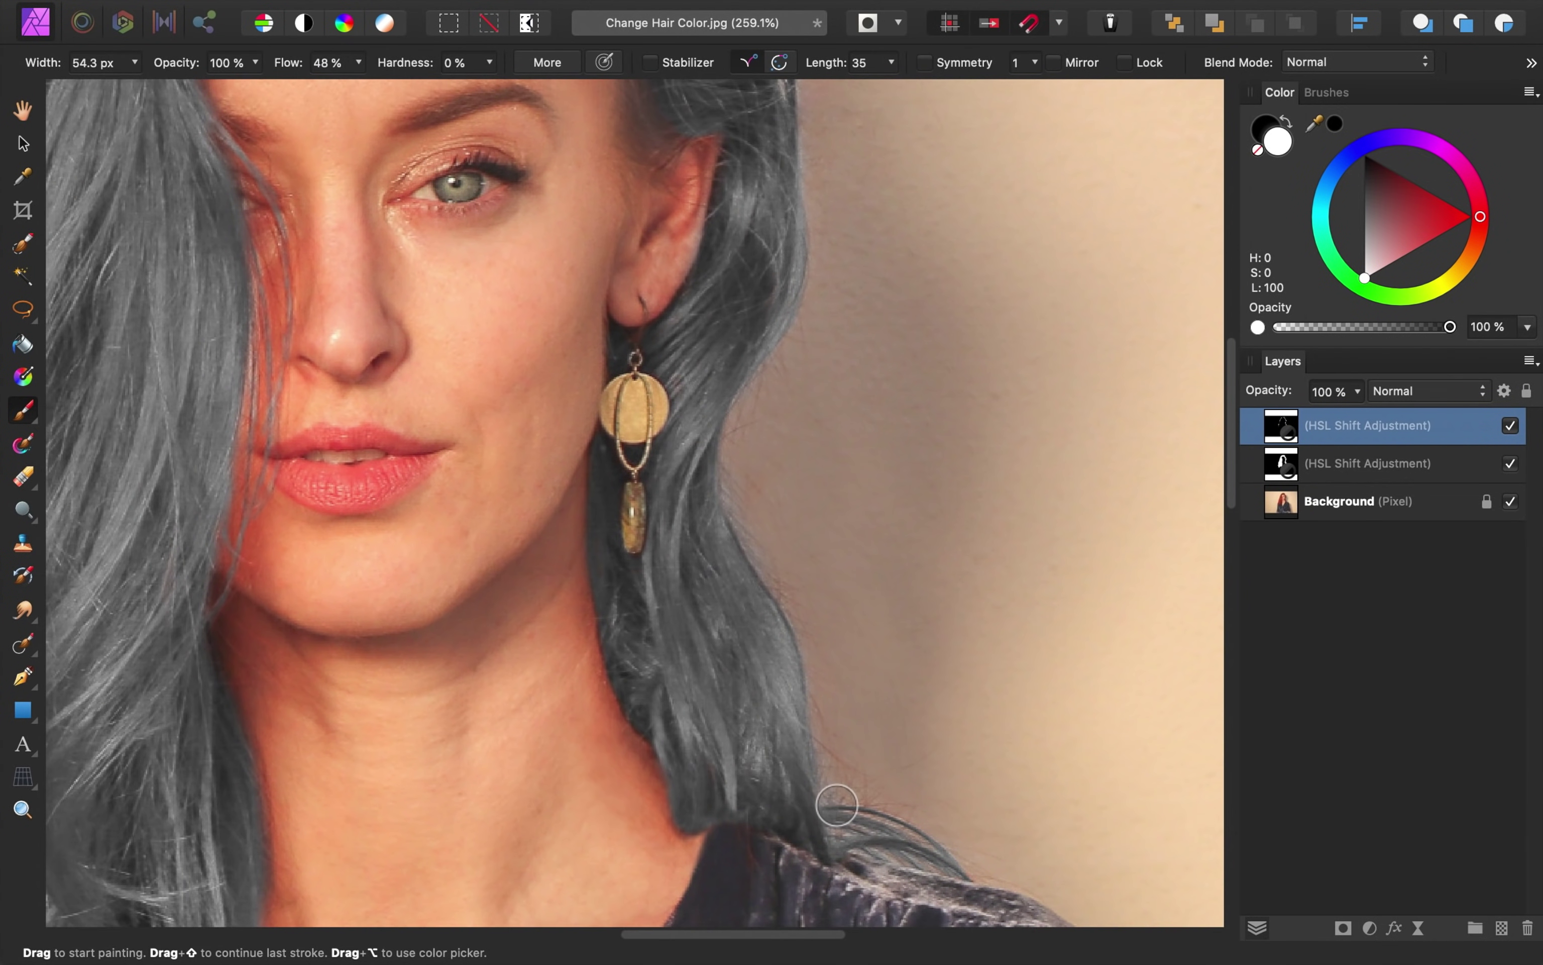
scroll(837, 805, "down", 2)
scroll(836, 805, "right", 1)
key("x")
scroll(727, 386, "down", 3)
scroll(868, 227, "up", 3)
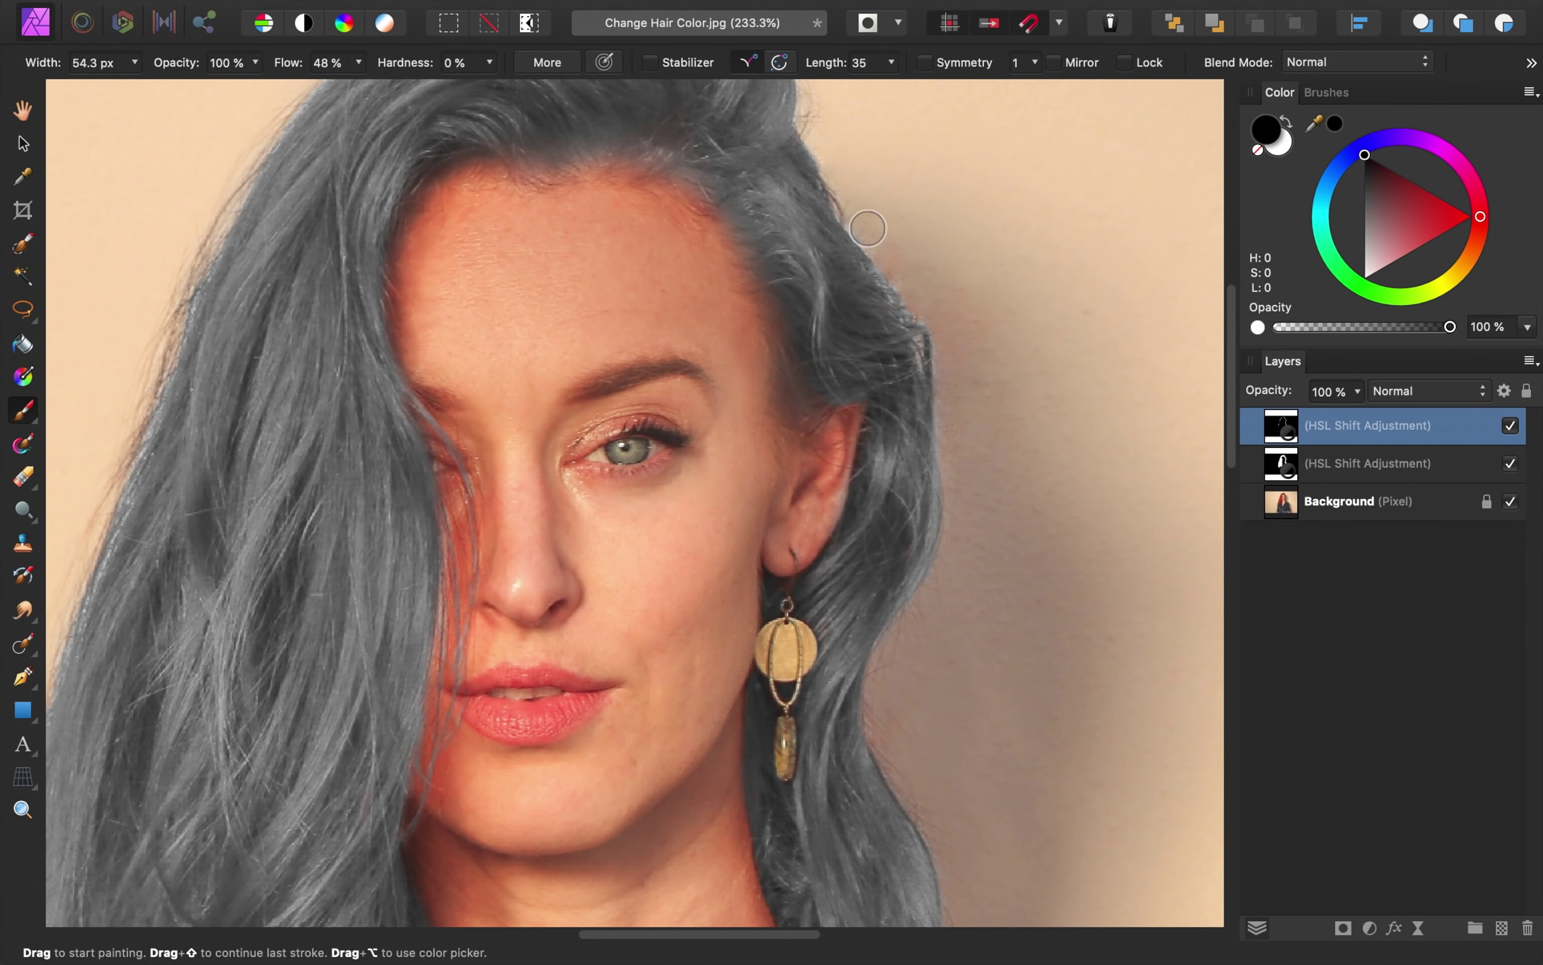
scroll(950, 417, "down", 2)
key("x")
scroll(885, 320, "down", 2)
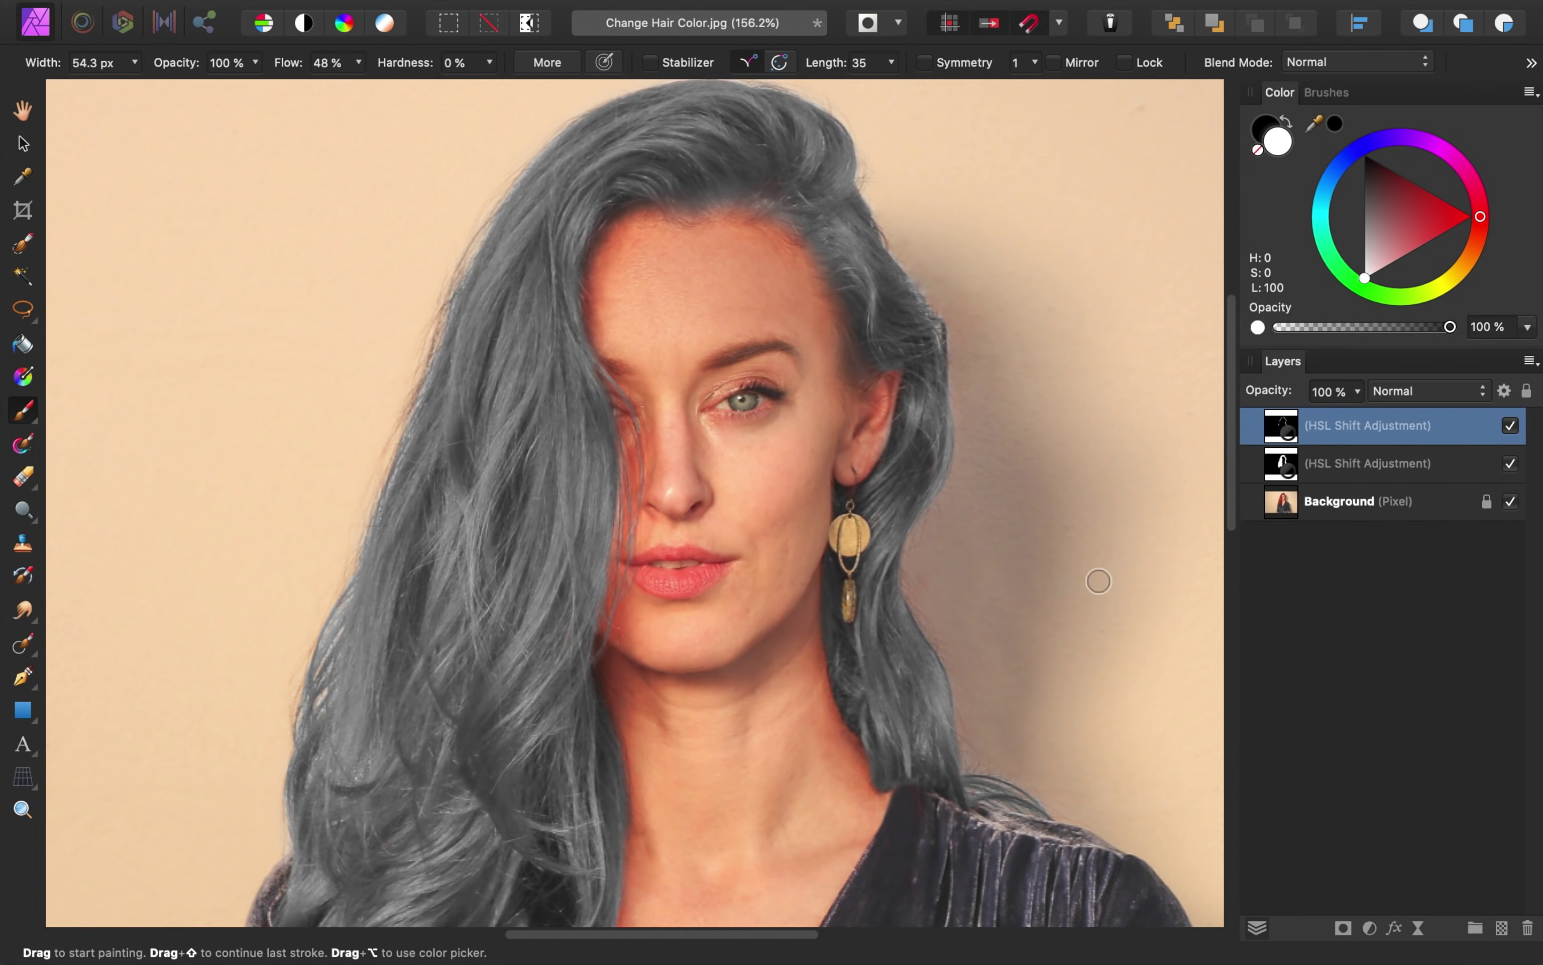
left_click(1510, 426)
left_click(1510, 425)
left_click(1510, 426)
scroll(972, 555, "down", 2)
scroll(972, 556, "down", 3)
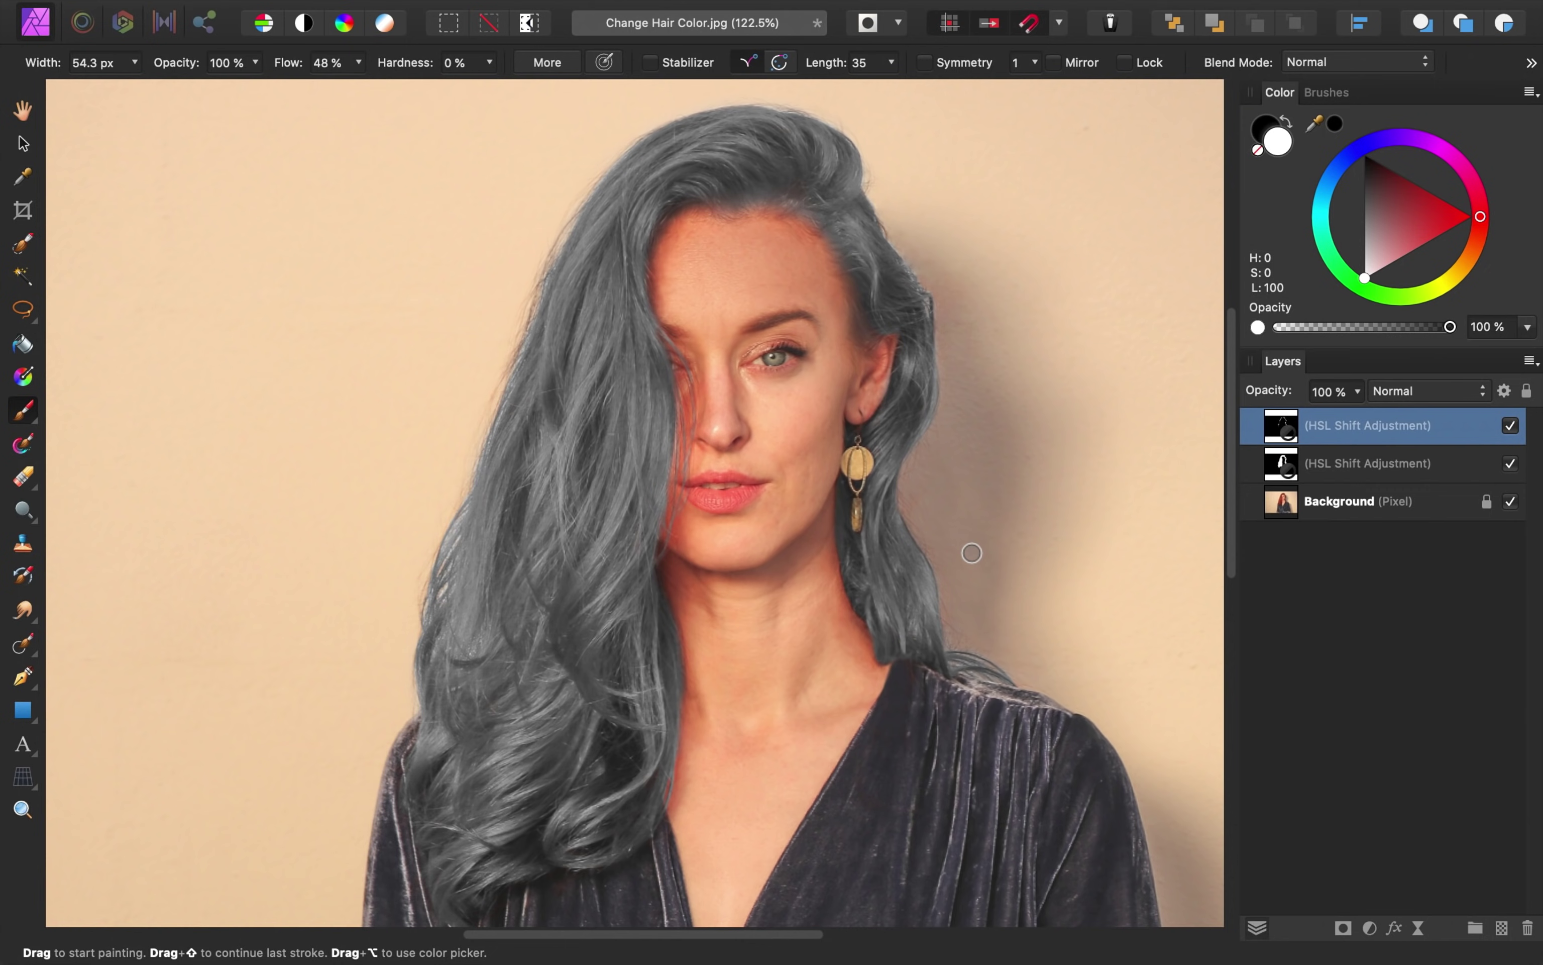
scroll(1042, 526, "up", 1)
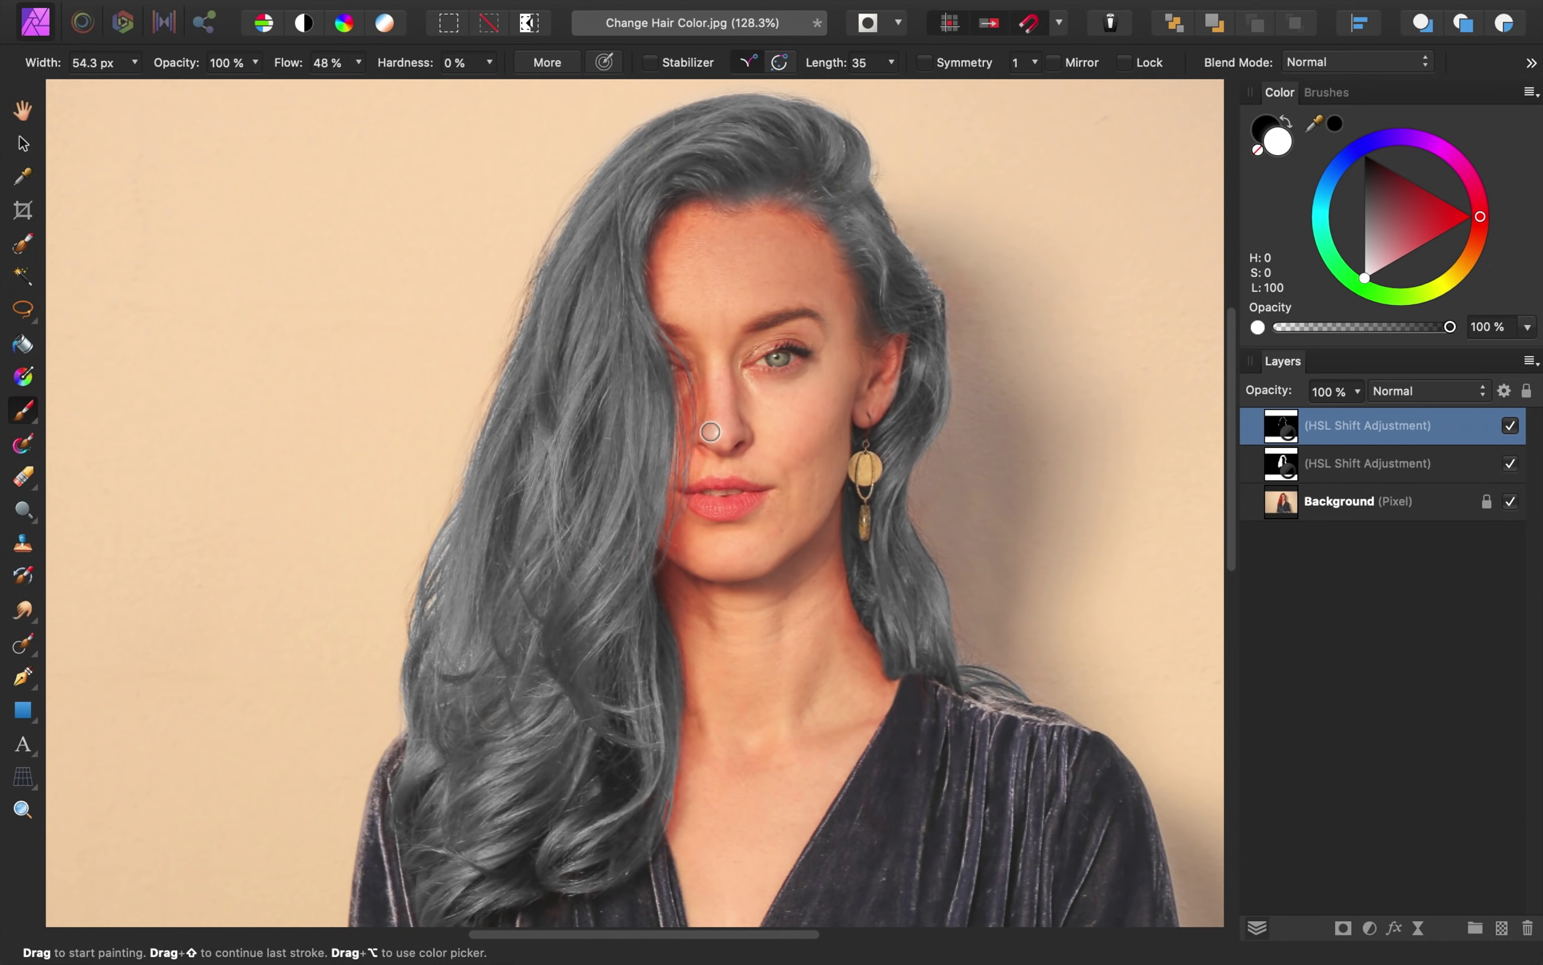
scroll(719, 438, "up", 5)
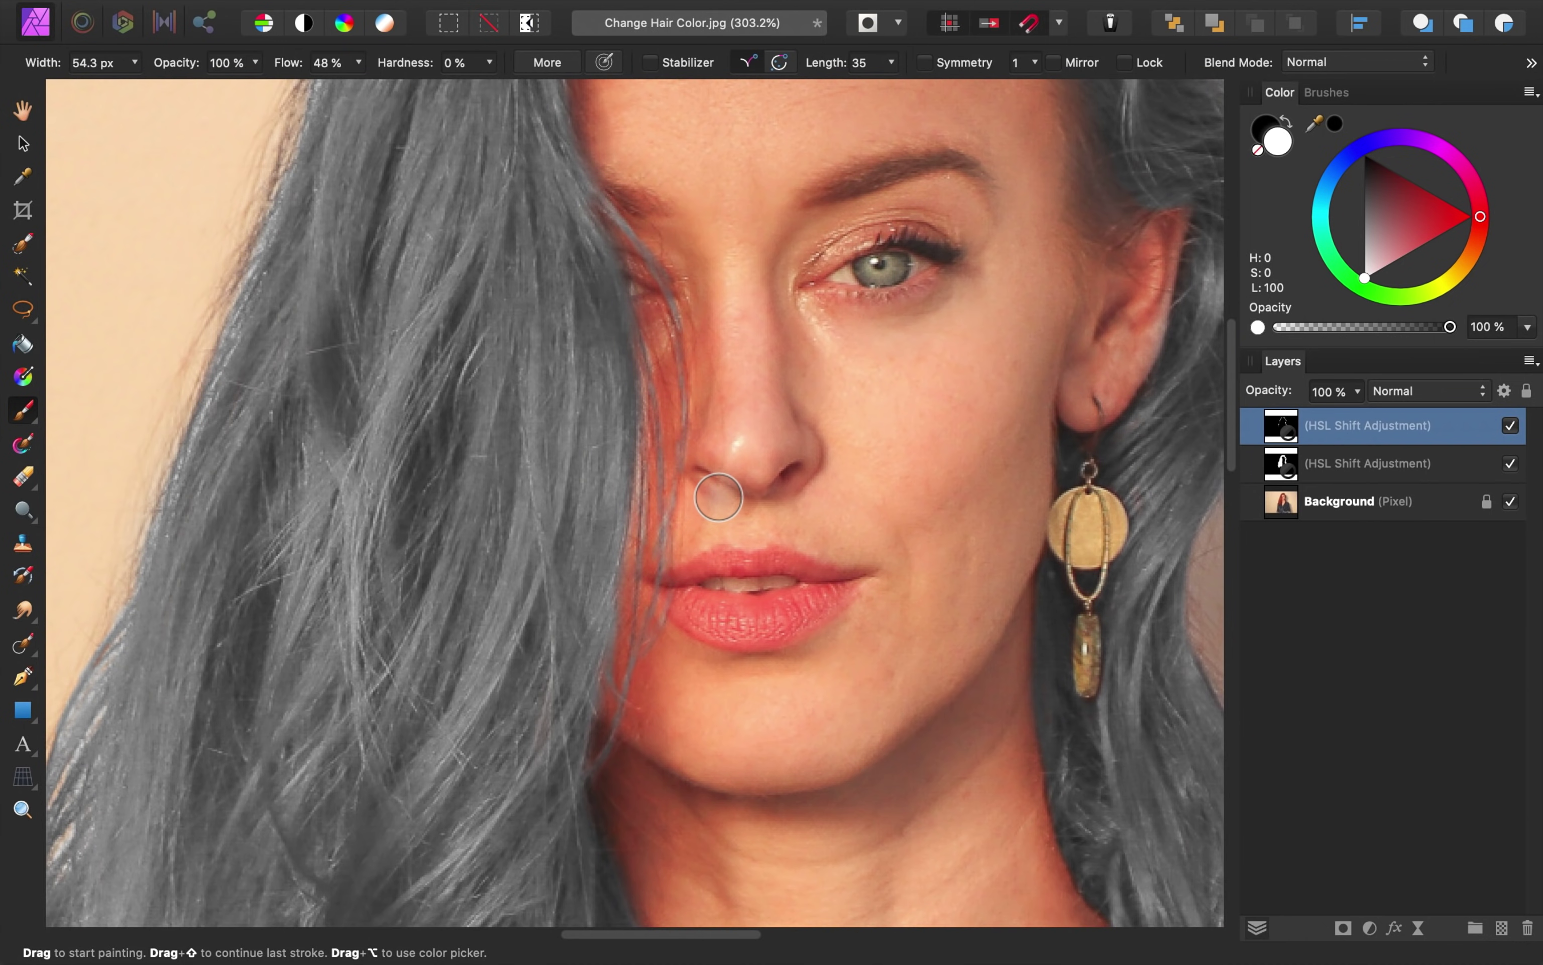
left_click(1511, 464)
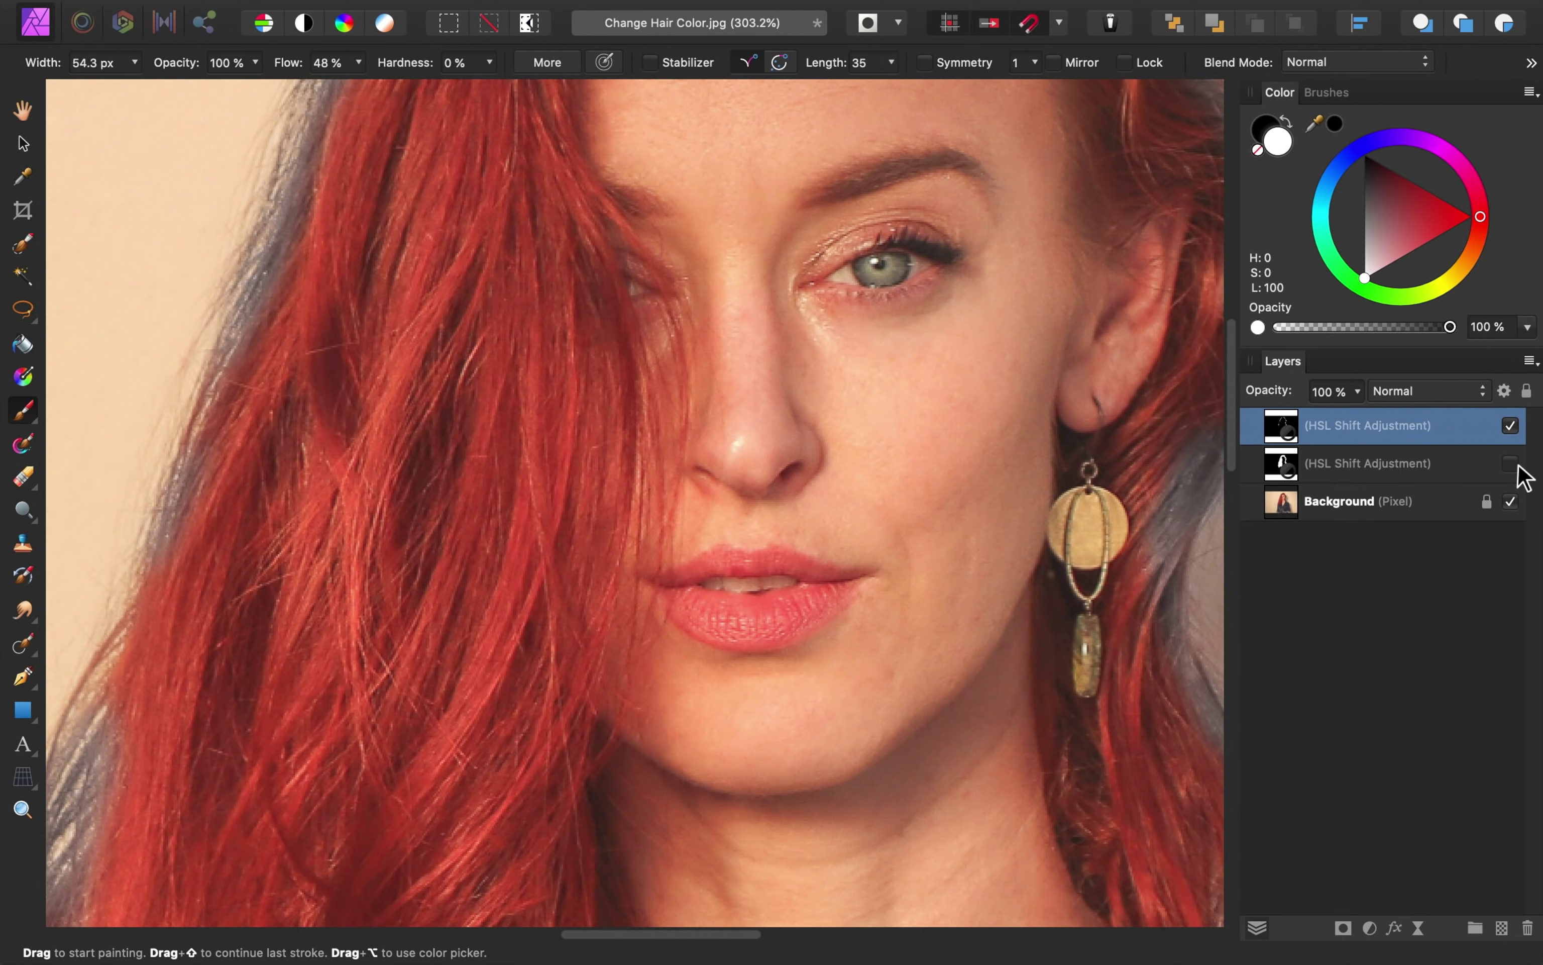
left_click(1510, 463)
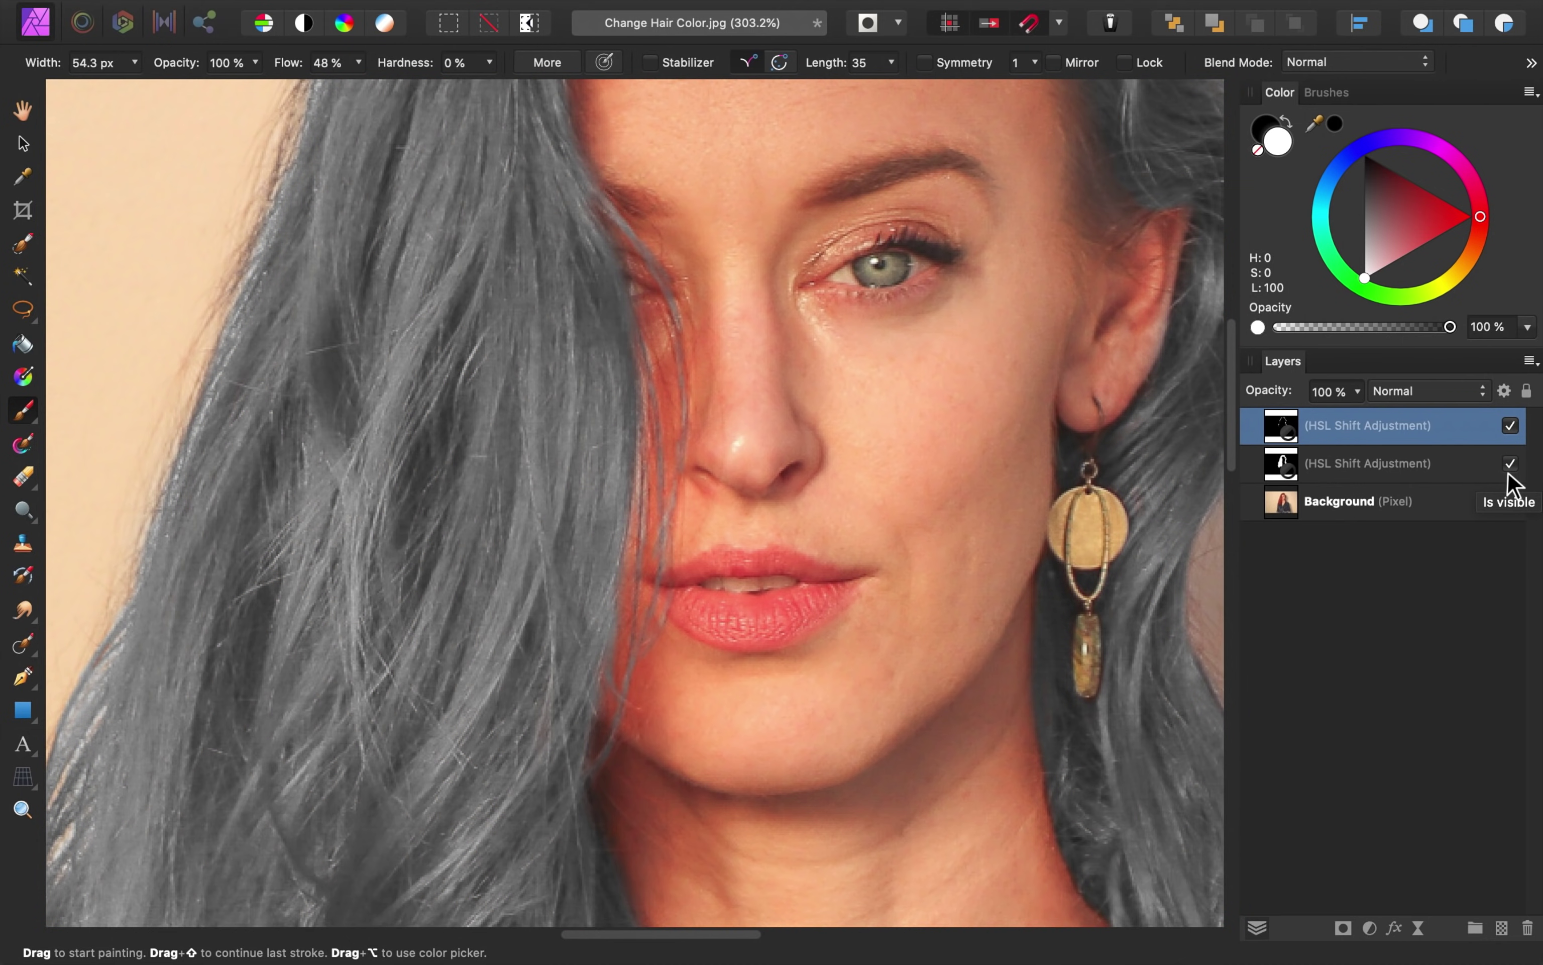
left_click(879, 533)
scroll(879, 528, "right", 3)
scroll(878, 528, "up", 2)
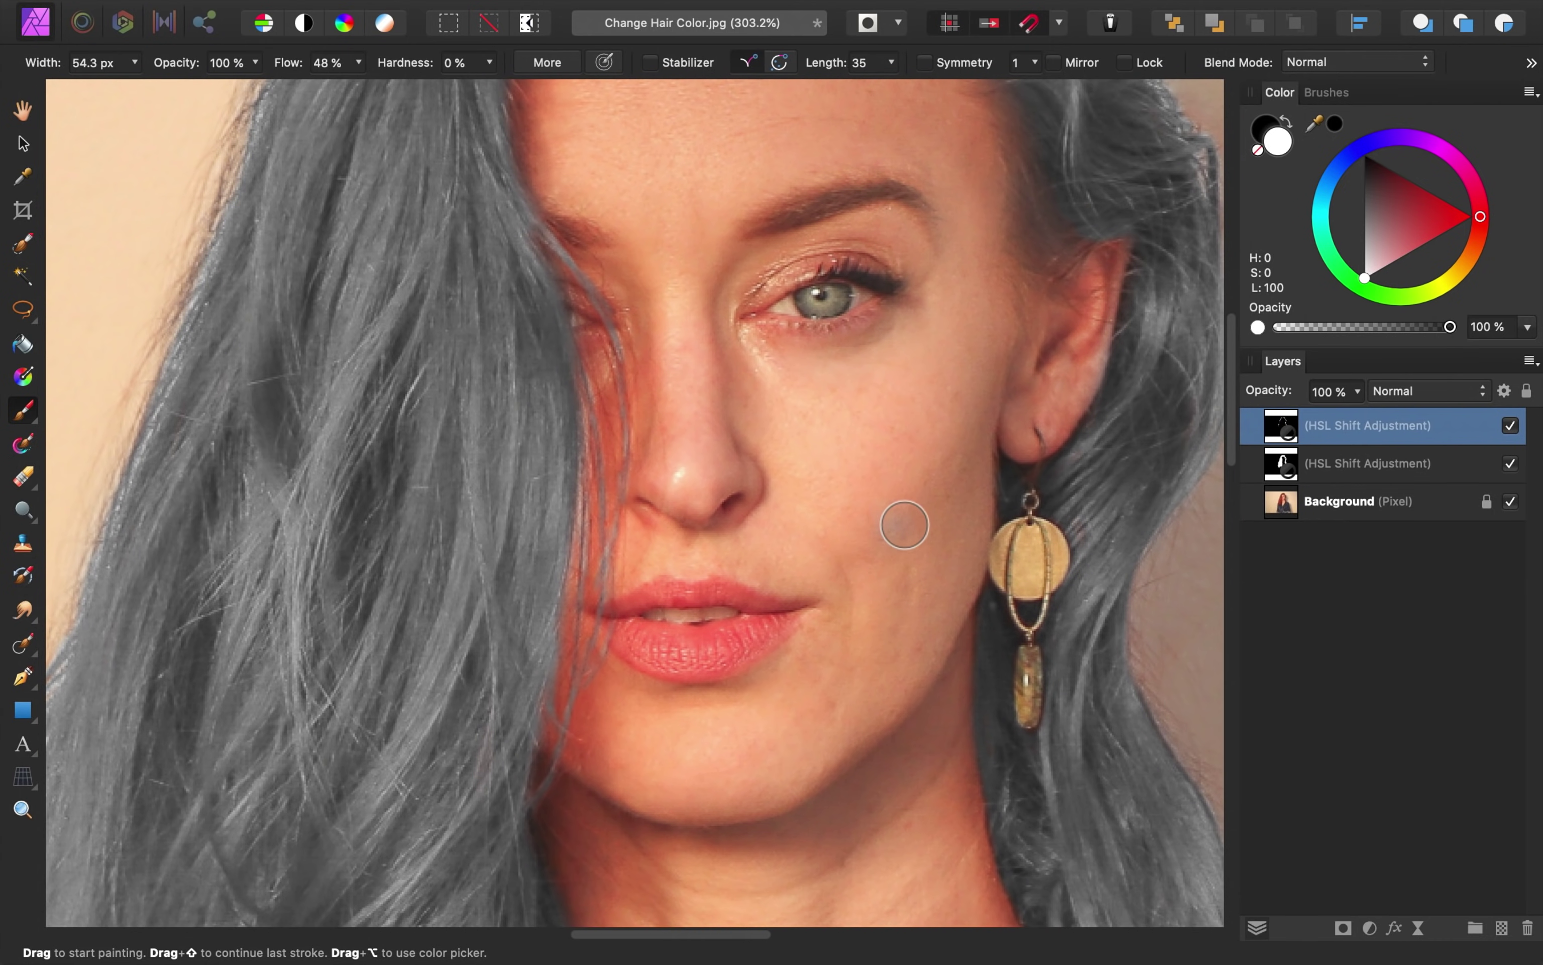
left_click(1370, 463)
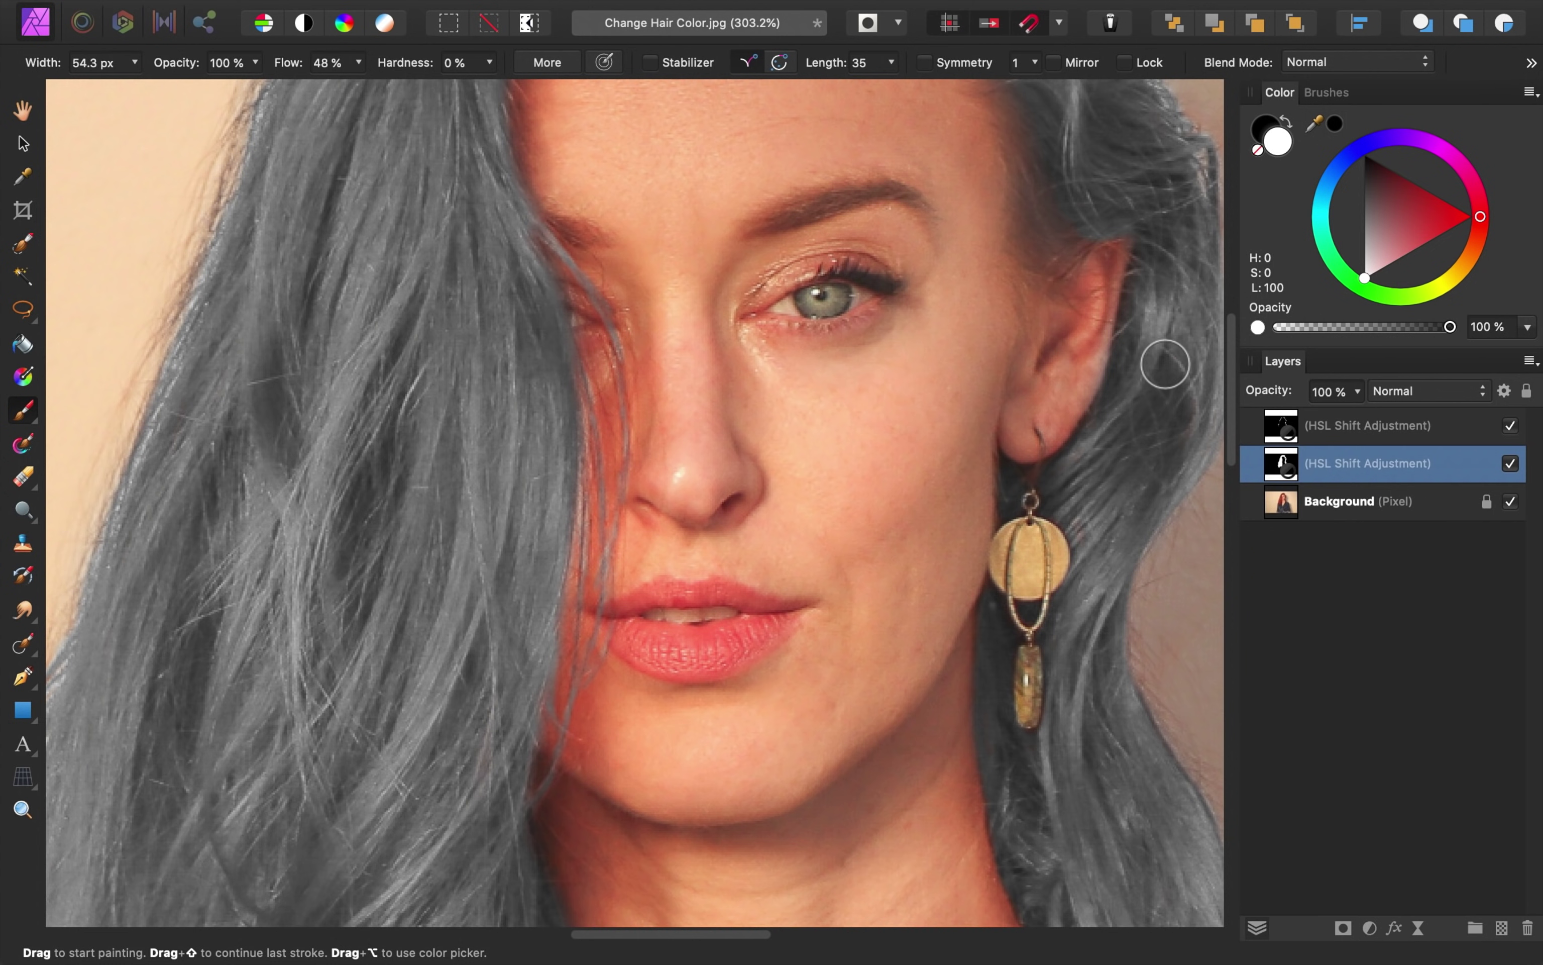
key("x")
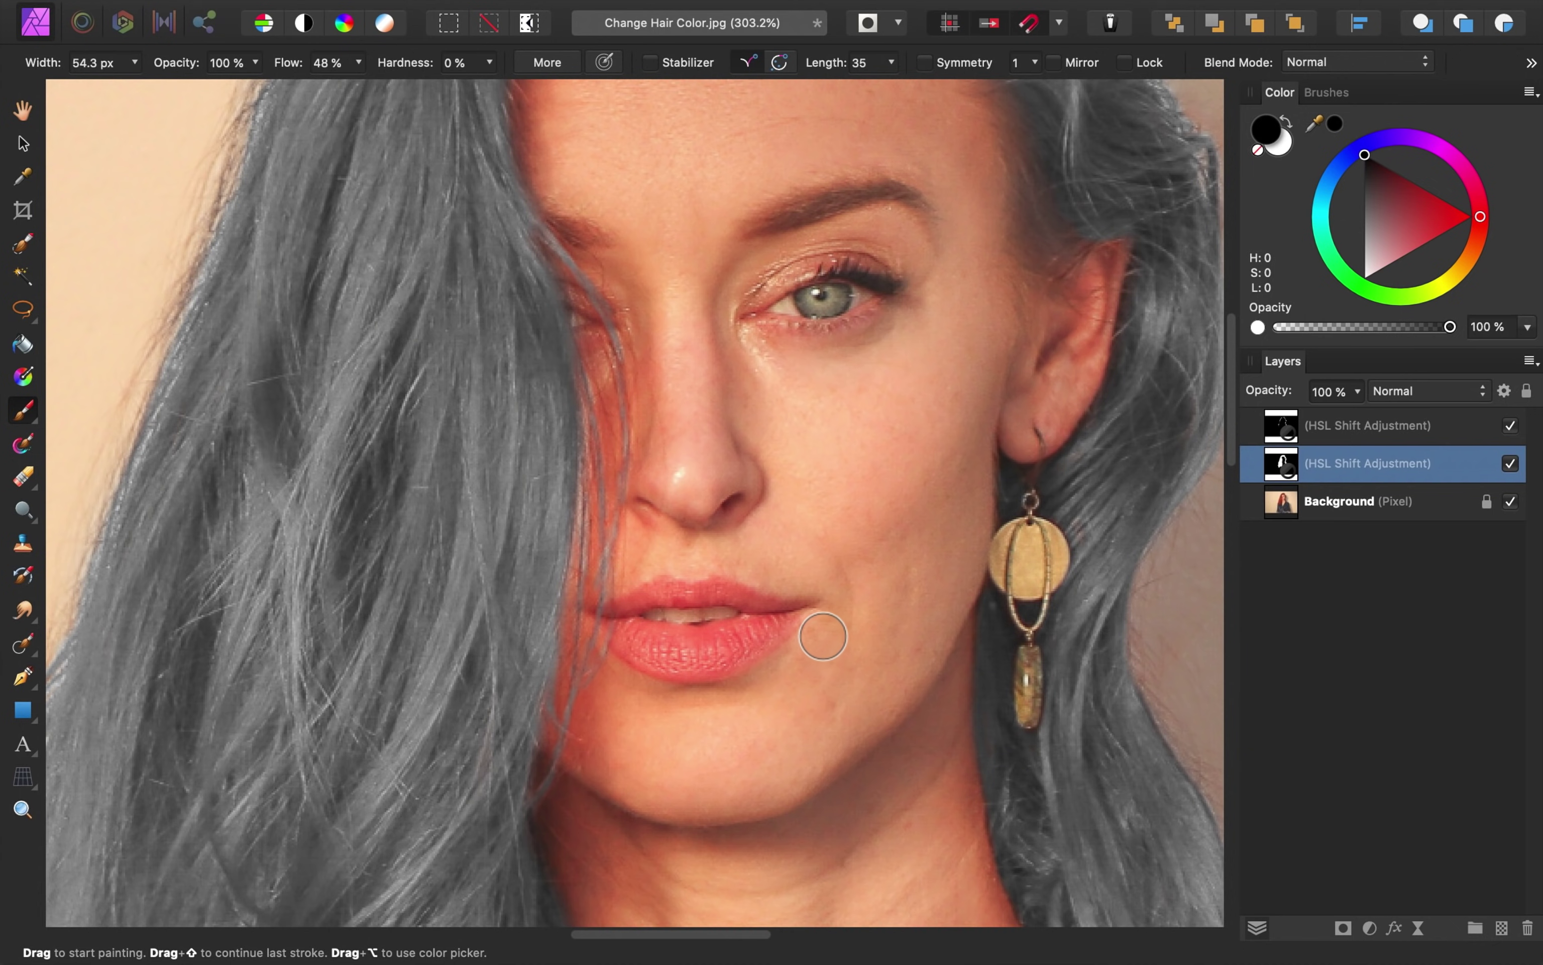
scroll(824, 627, "down", 5)
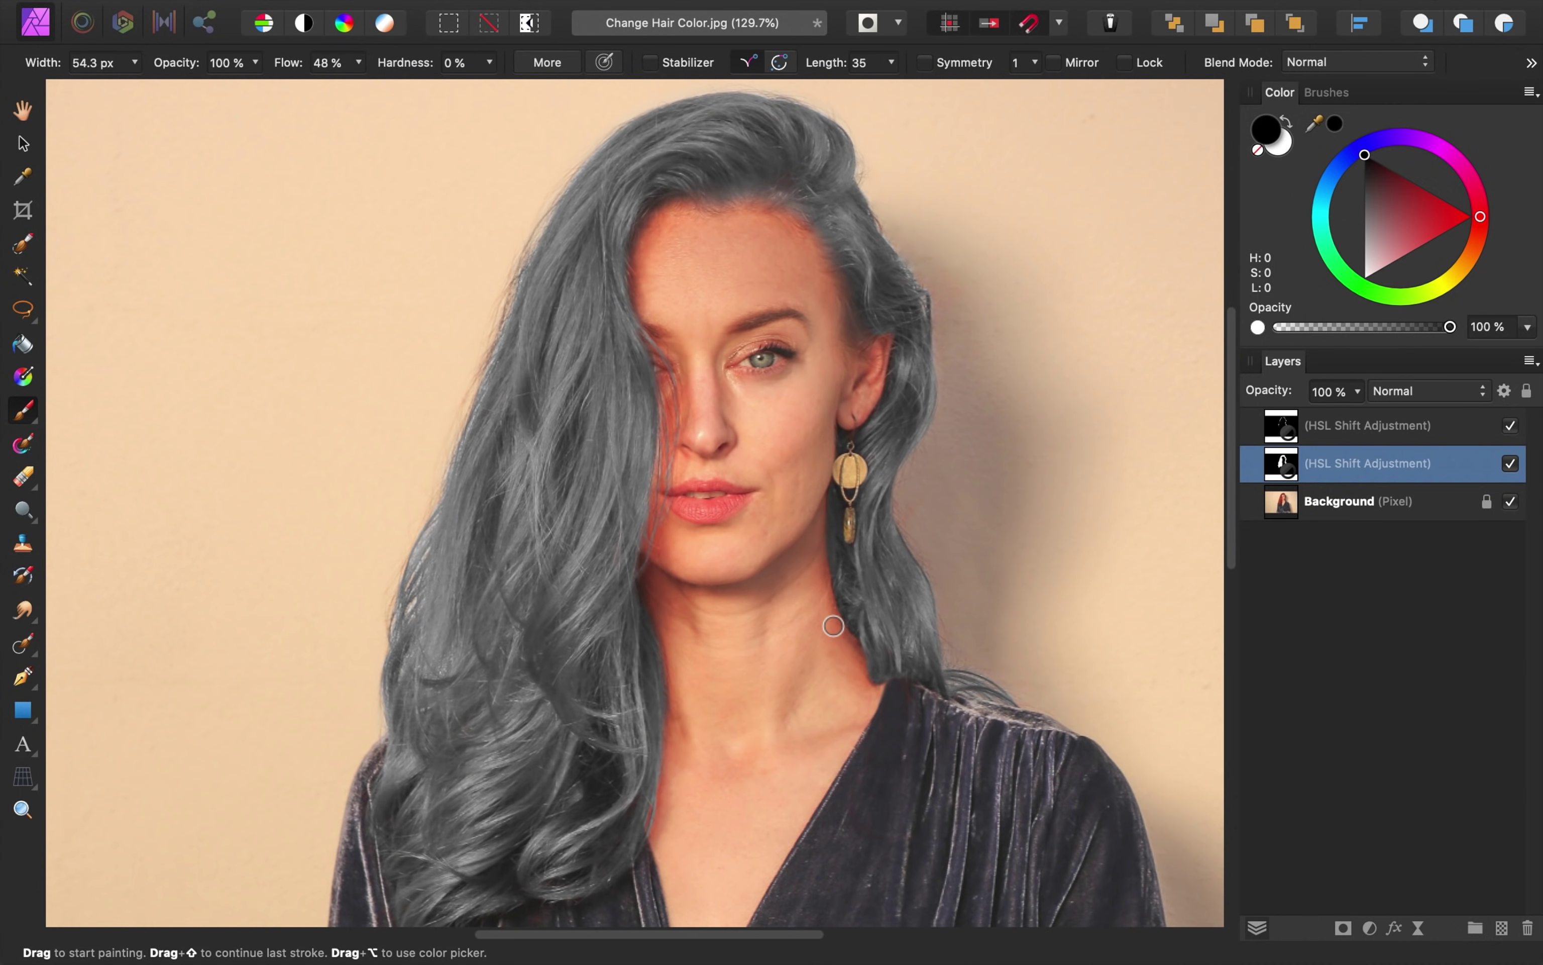
scroll(834, 626, "down", 3)
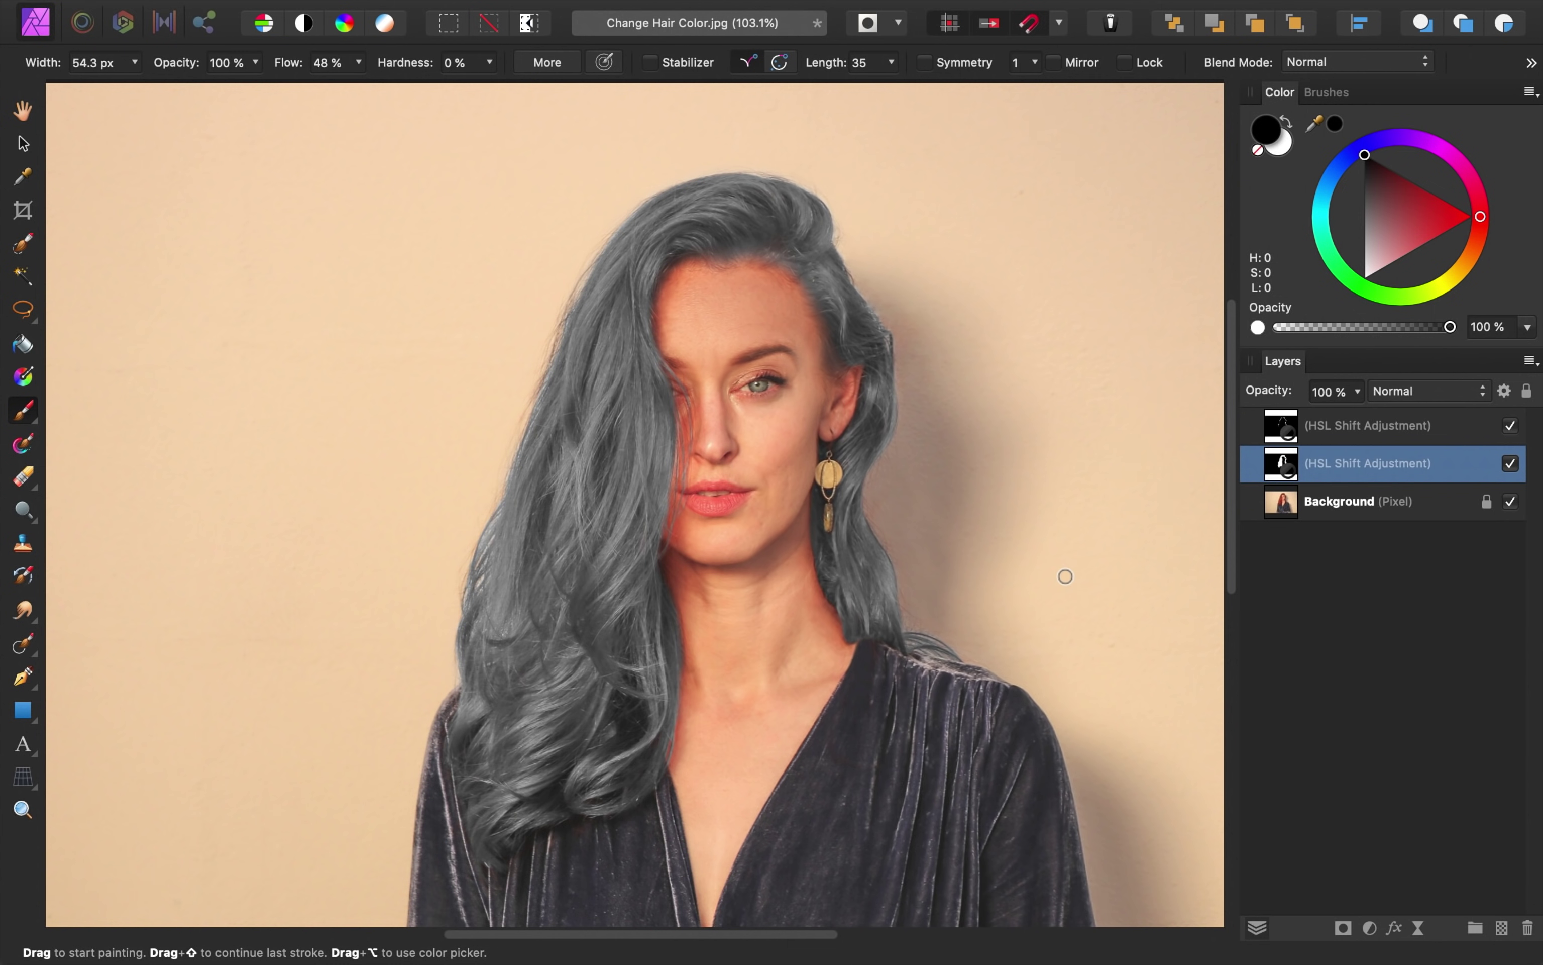
On the top HSL Shift layer, load the lower layer's hair mask as a selection and open the Adjustments menu.
left_click(1383, 426)
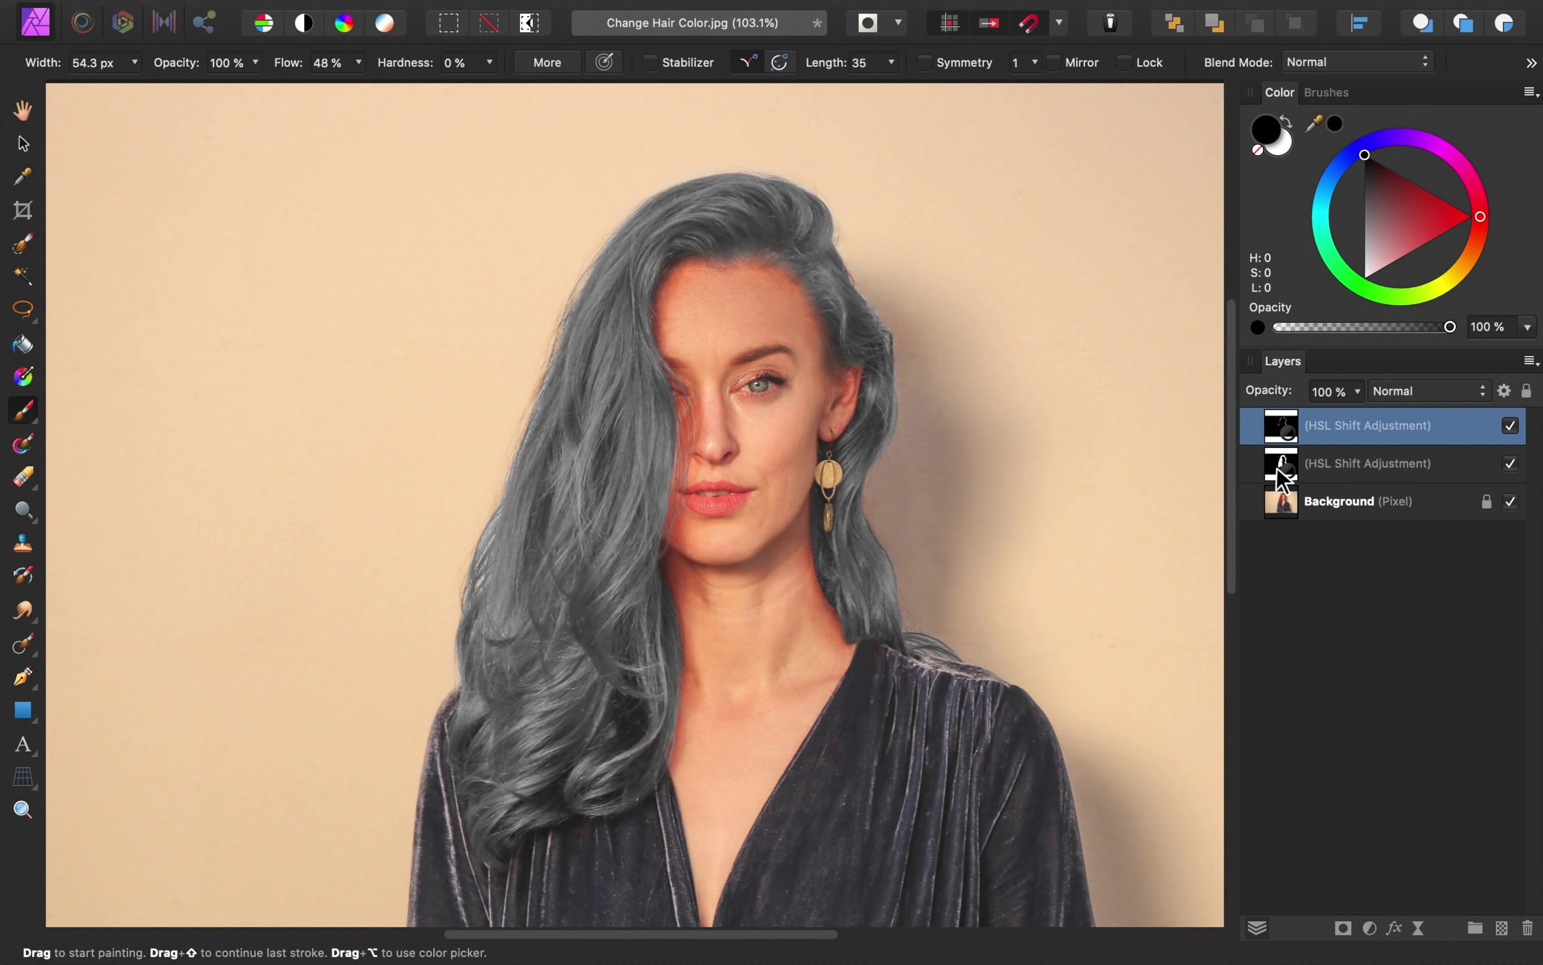
left_click(1280, 471, "super")
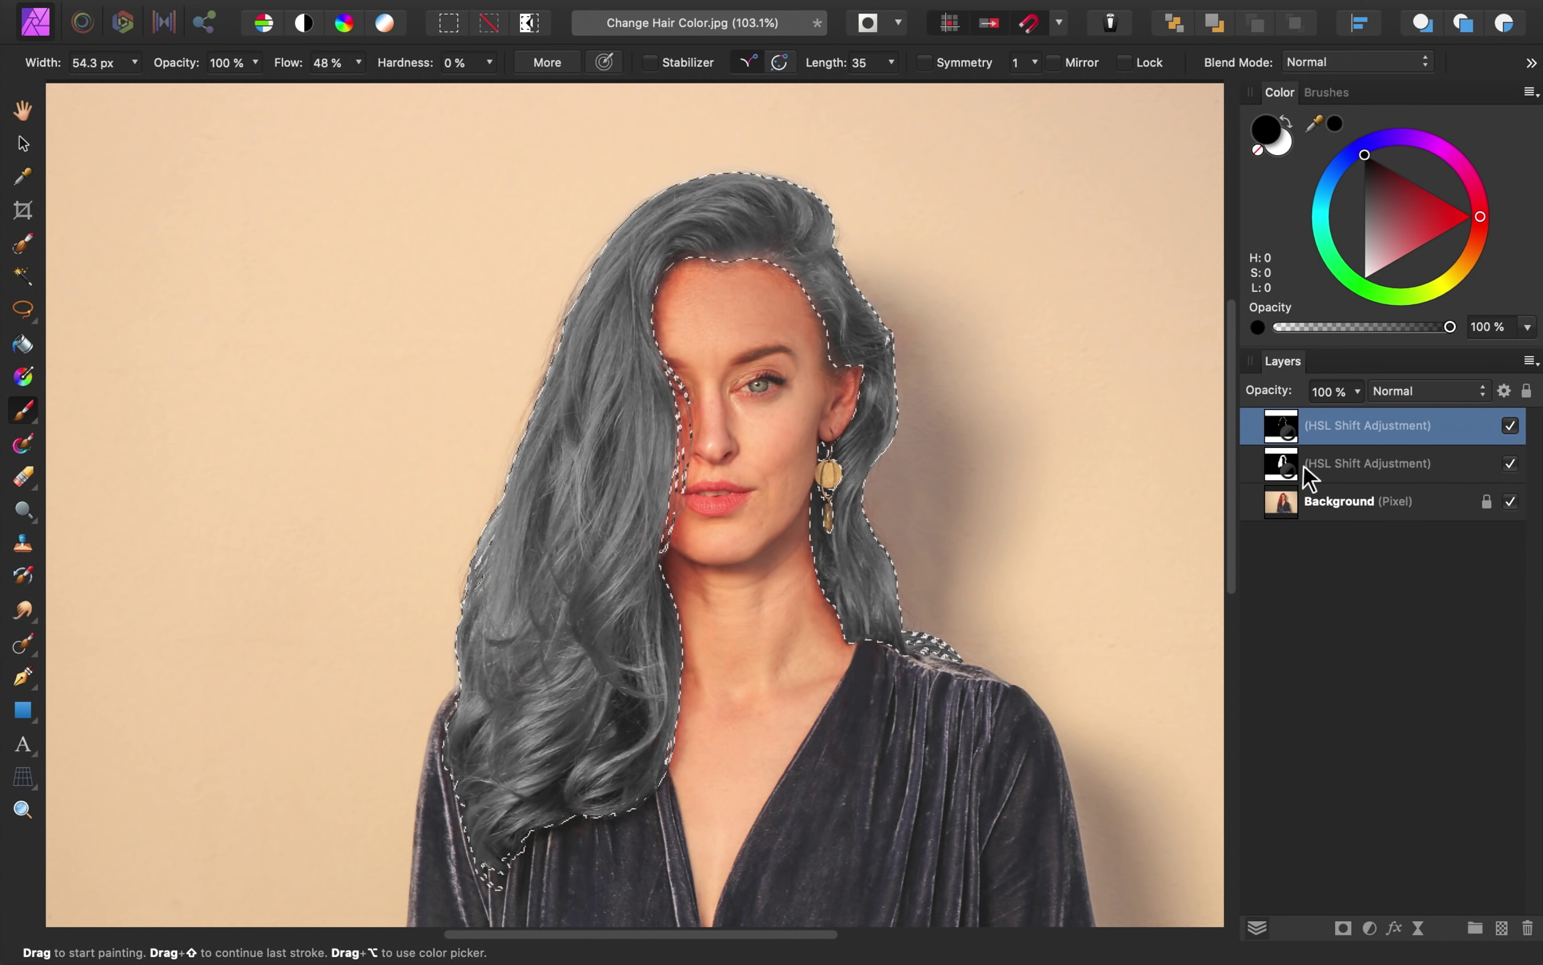
left_click(1369, 929)
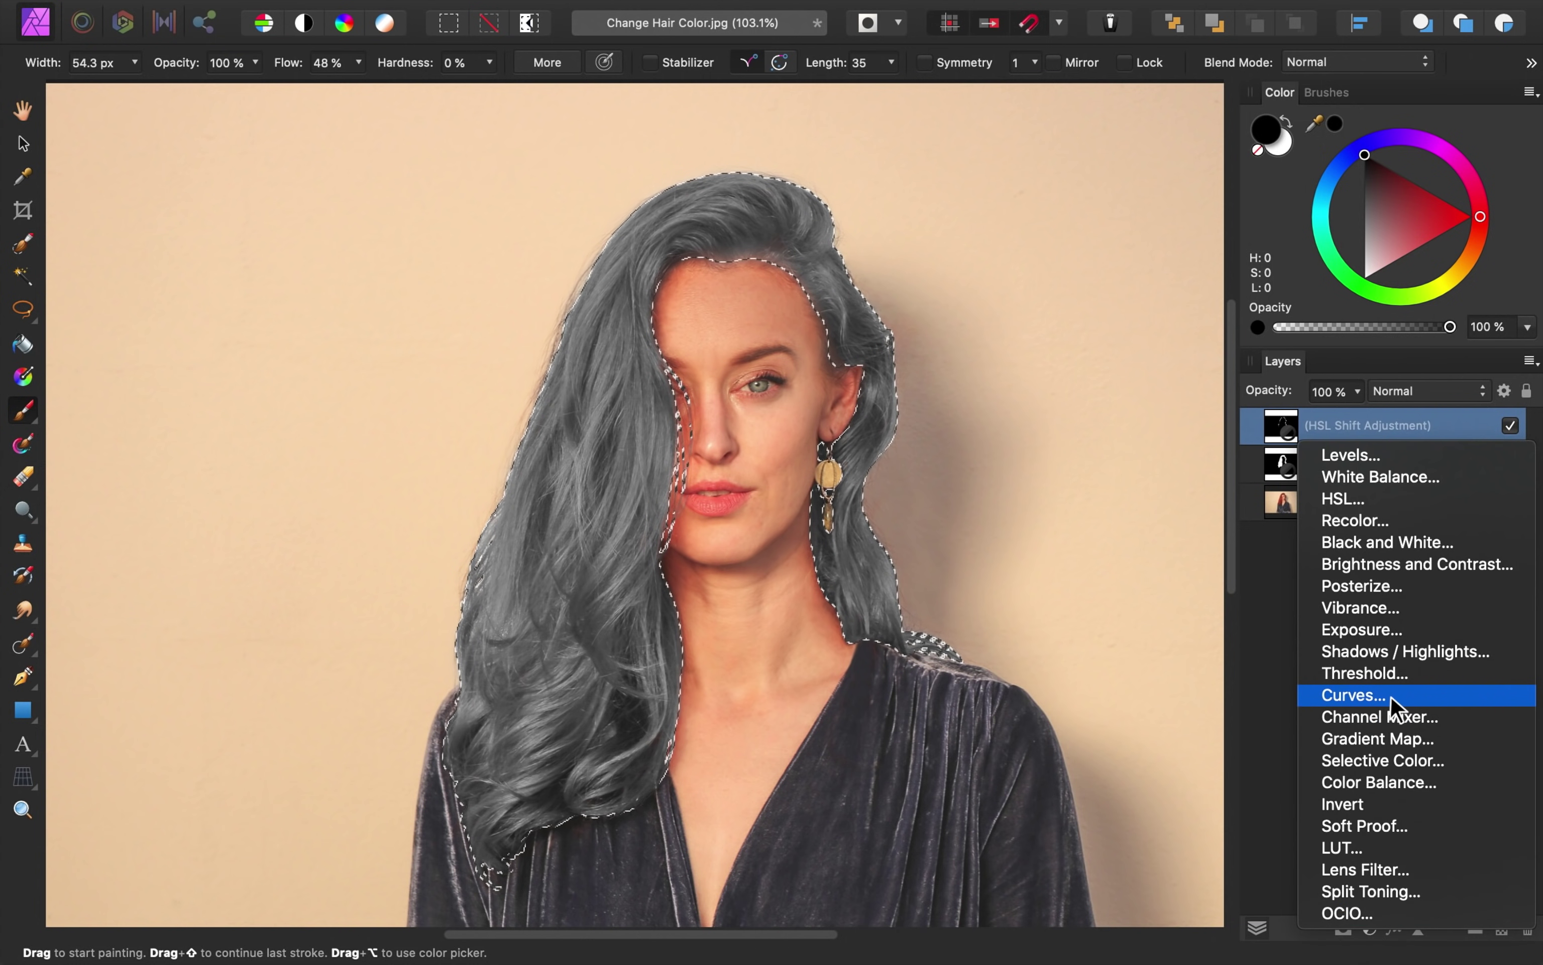
Pull the Curves midpoint down to turn the selected hair near black, then add an empty Pixel layer.
left_click(1392, 699)
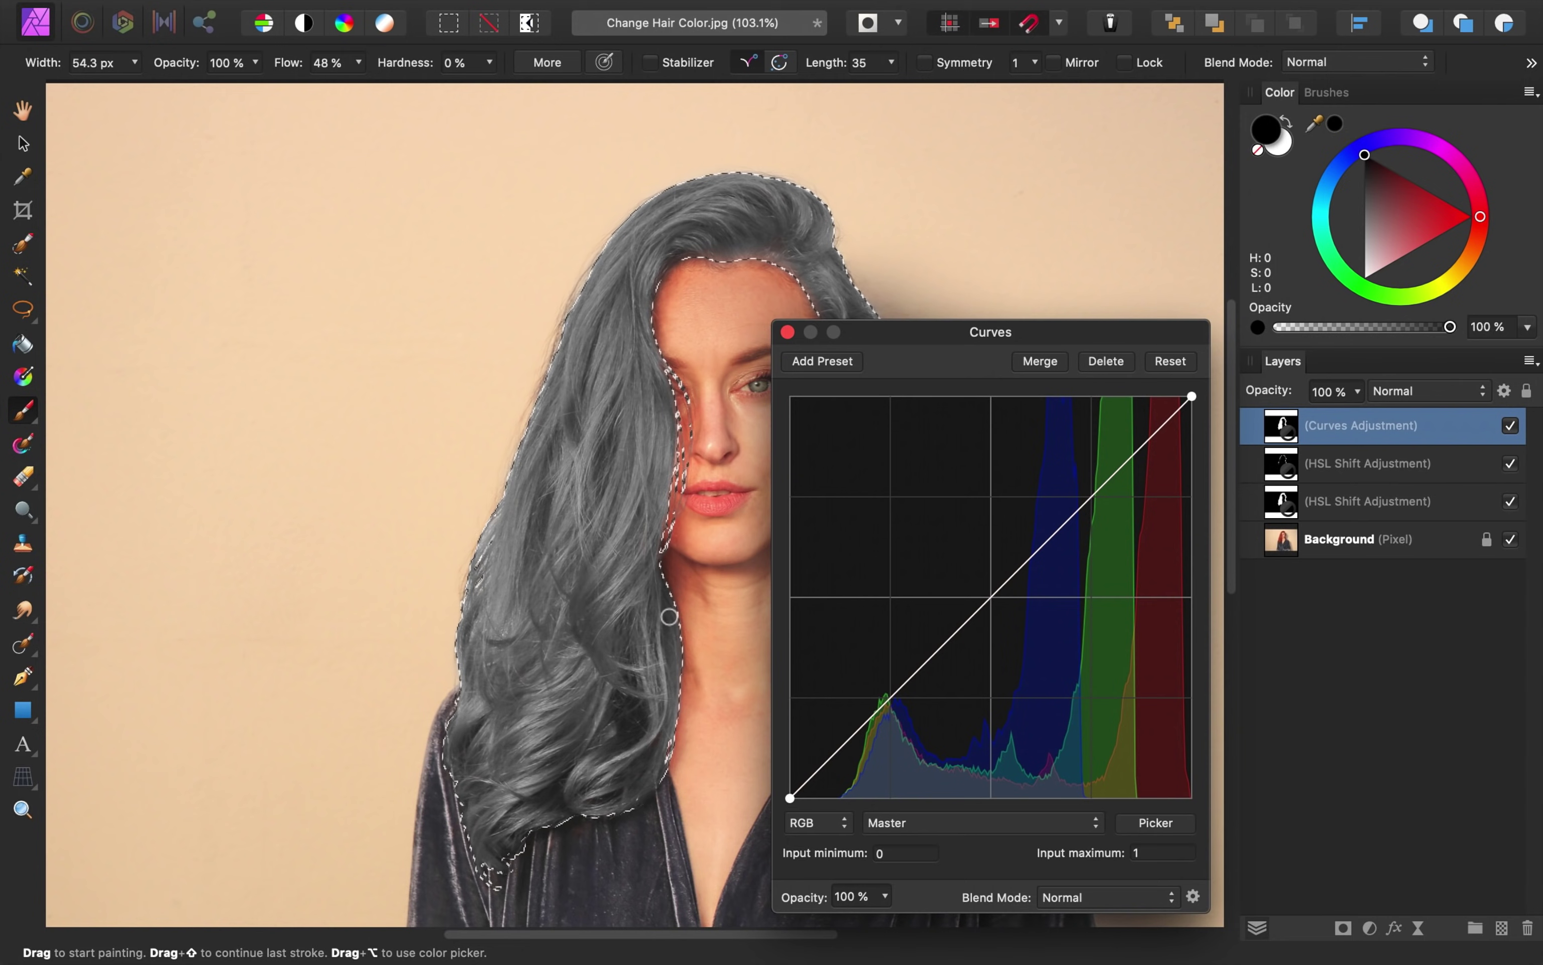
scroll(669, 616, "right", 5)
scroll(668, 616, "down", 2)
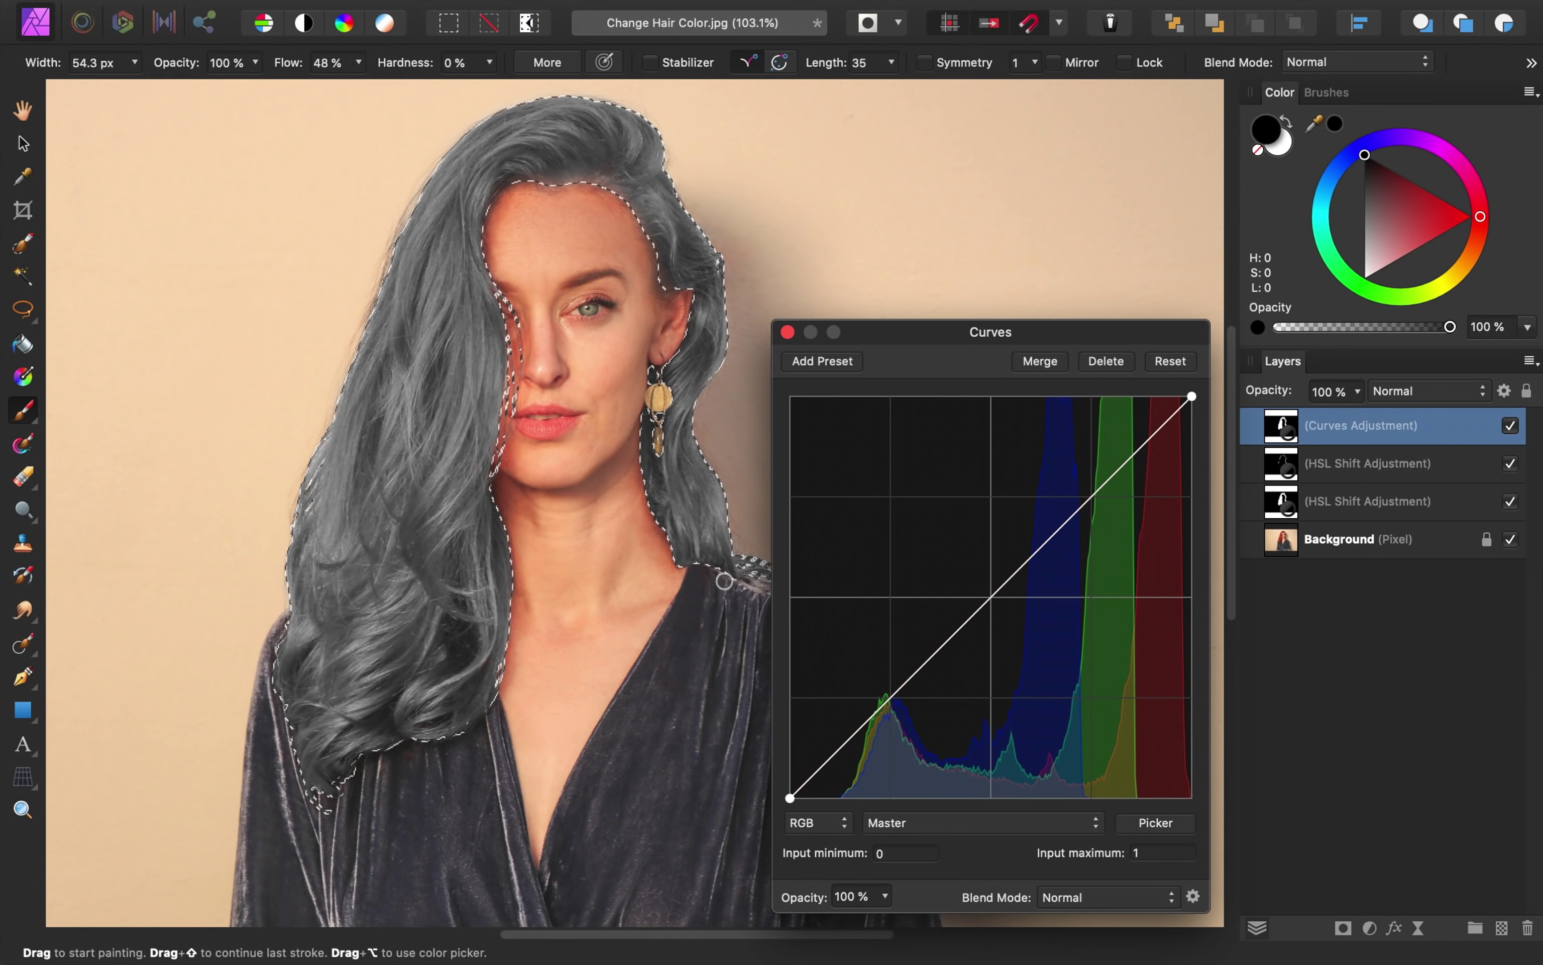
left_click_drag(993, 597, 1027, 644)
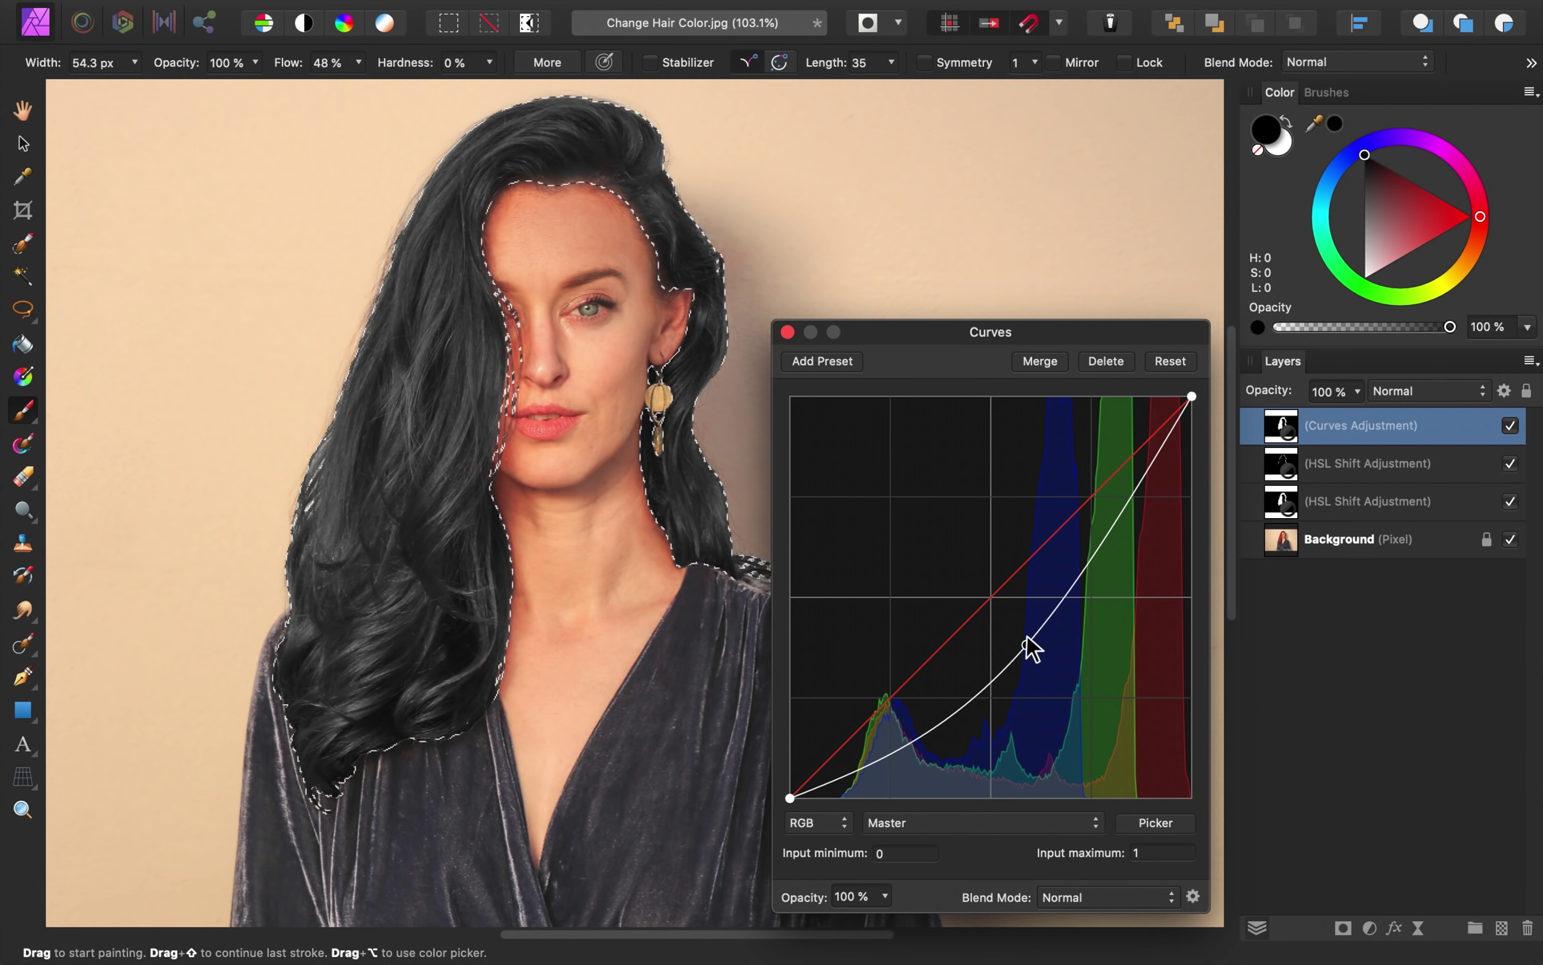
left_click(787, 332)
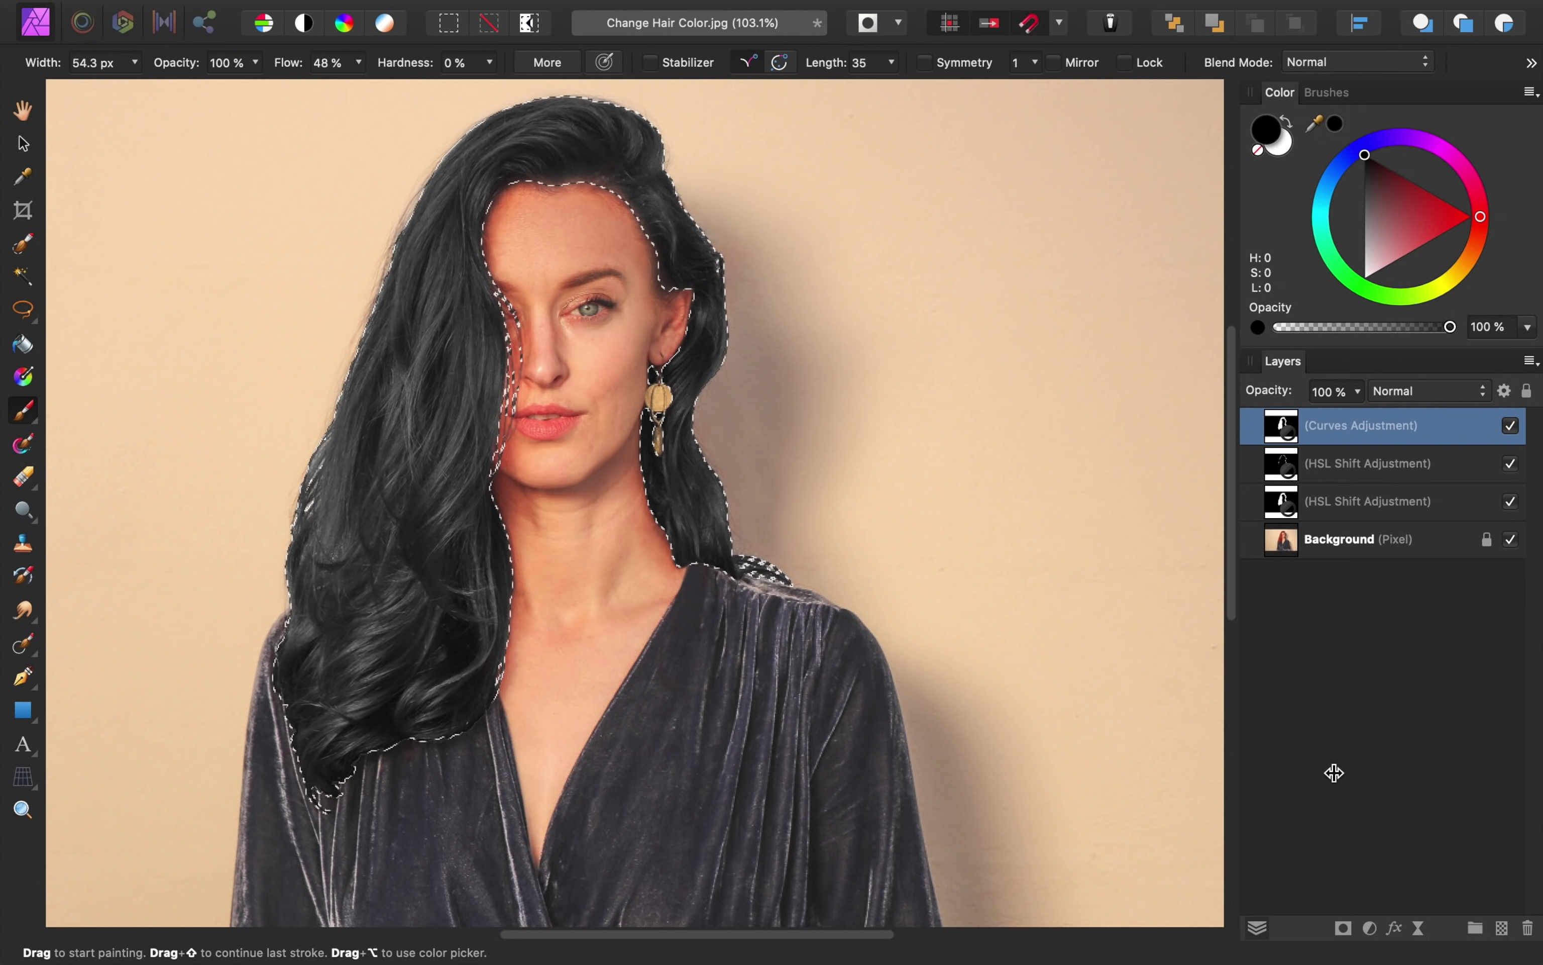
left_click(1503, 928)
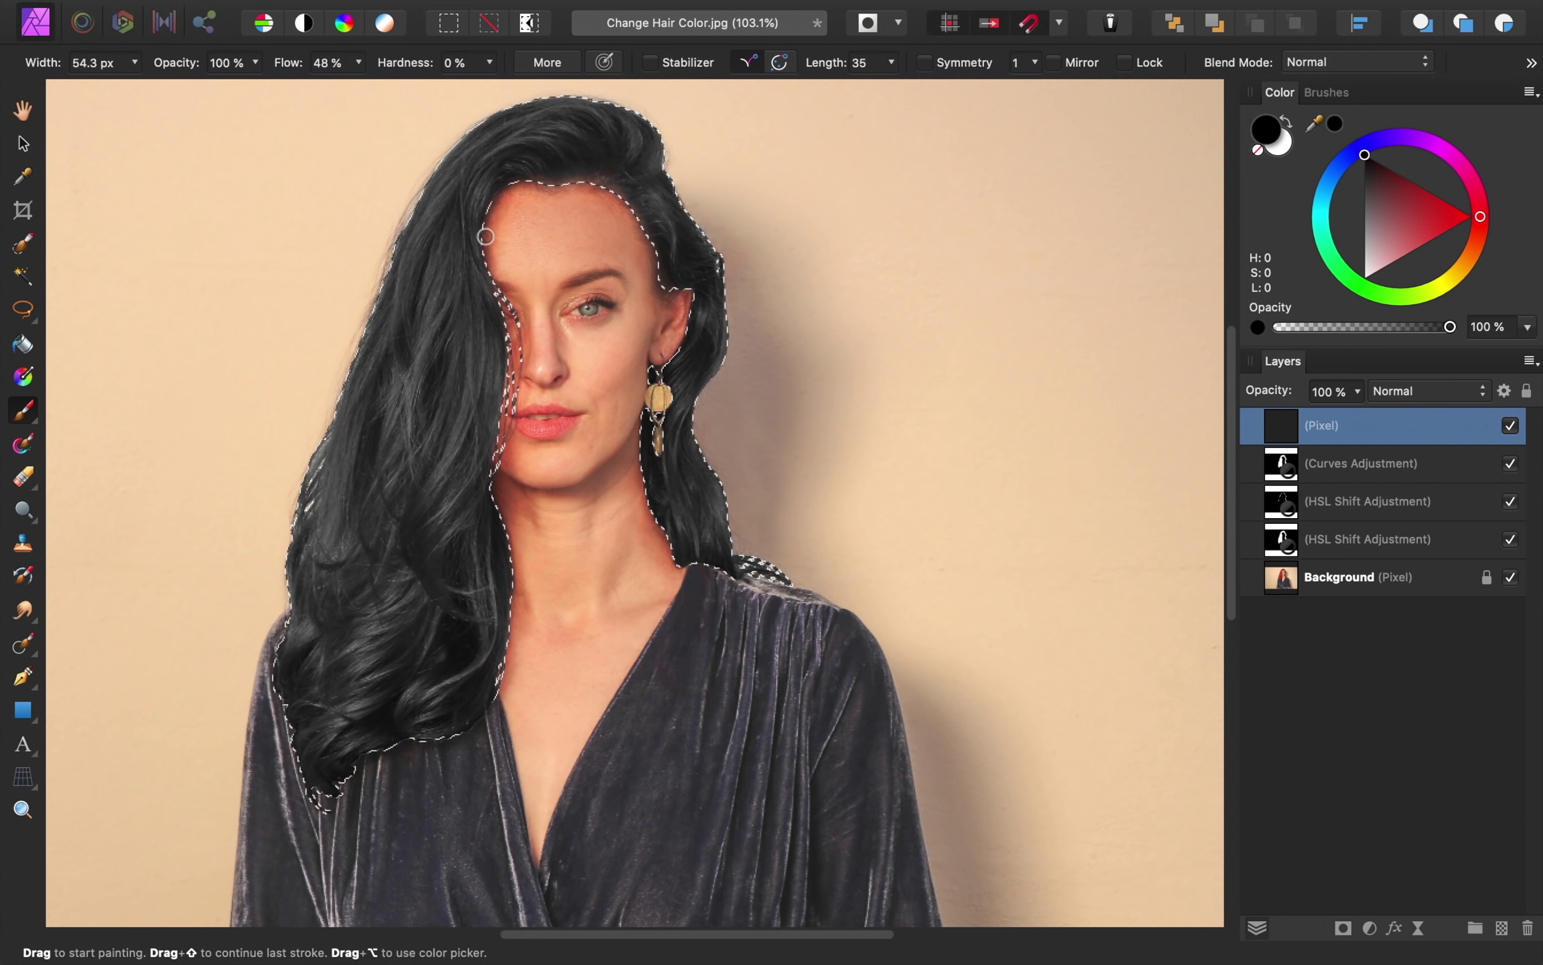
Set the brush Flow to 100% and make white the painting colour.
left_click_drag(288, 69, 362, 68)
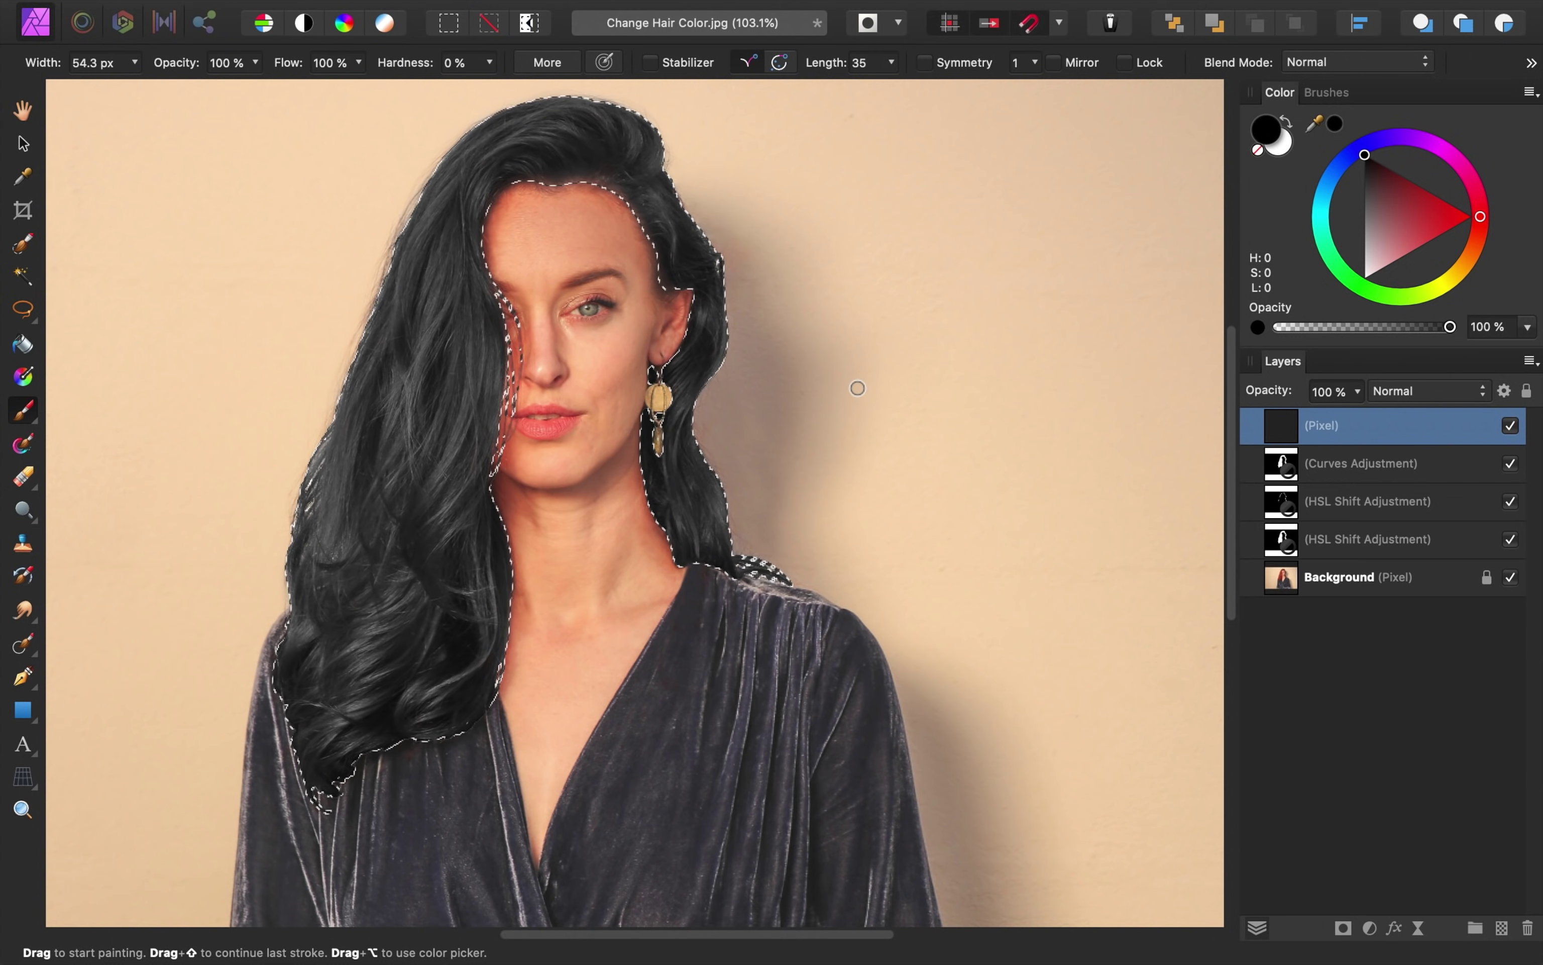
key("x")
scroll(892, 393, "left", 4)
scroll(893, 392, "up", 1)
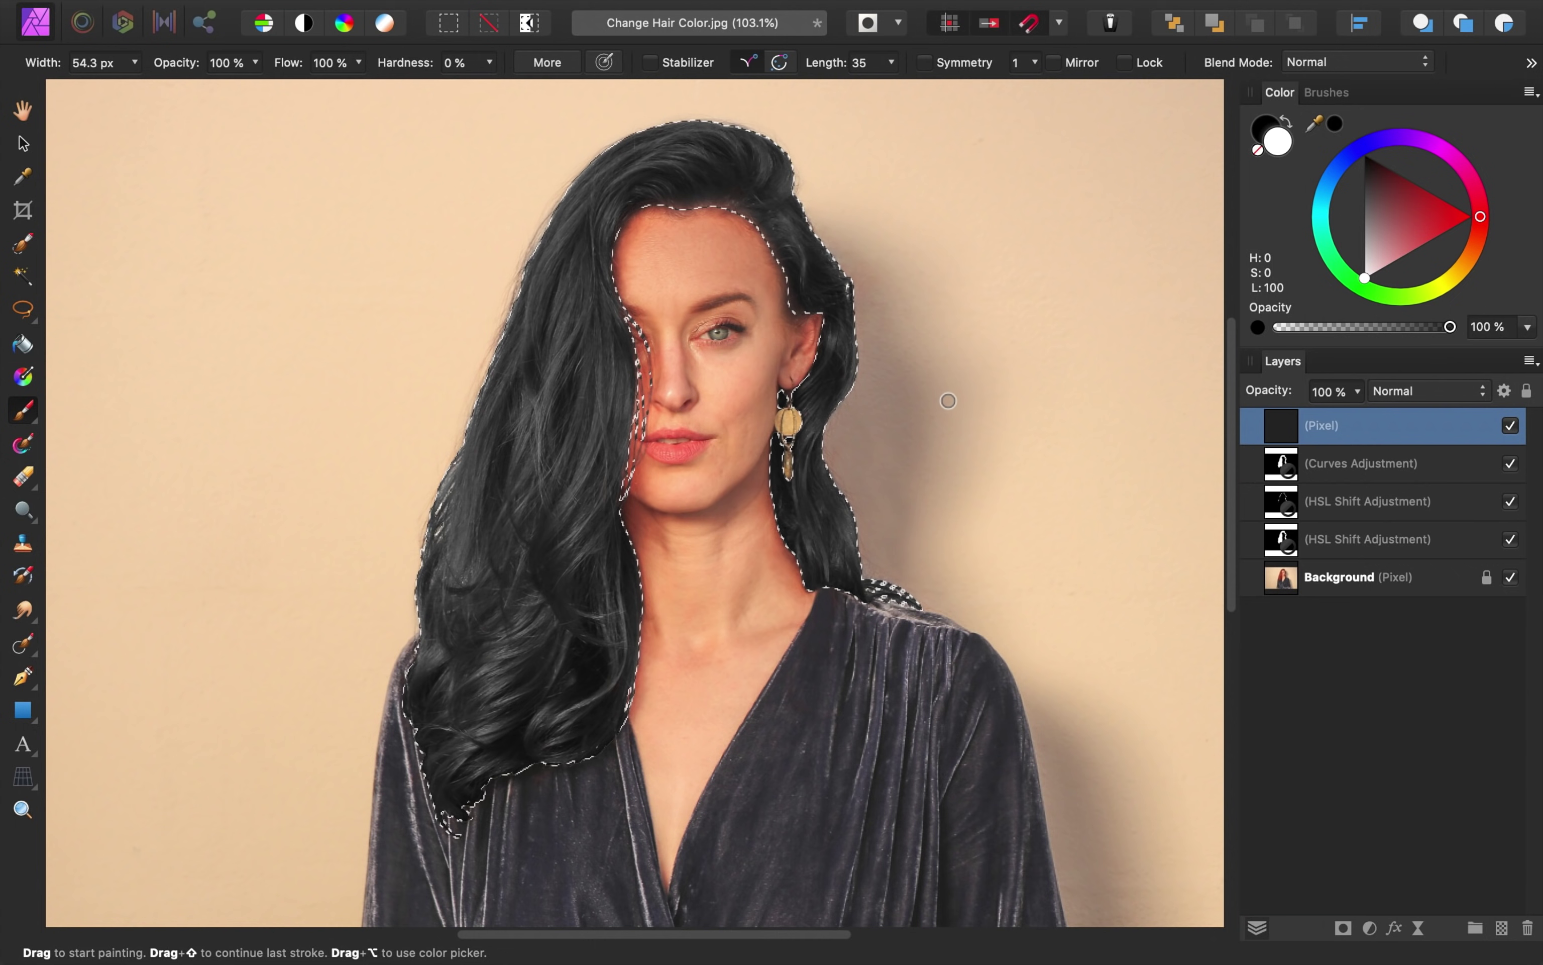
Enlarge the brush to about 384 px and paint all the selected hair solid white.
key("bracketright")
key("bracketright")
key("bracketright")
key("bracketright")
key("bracketright")
key("bracketright")
key("bracketright")
key("bracketright")
key("bracketright")
key("bracketright")
key("bracketright")
key("bracketright")
key("bracketright")
key("bracketright")
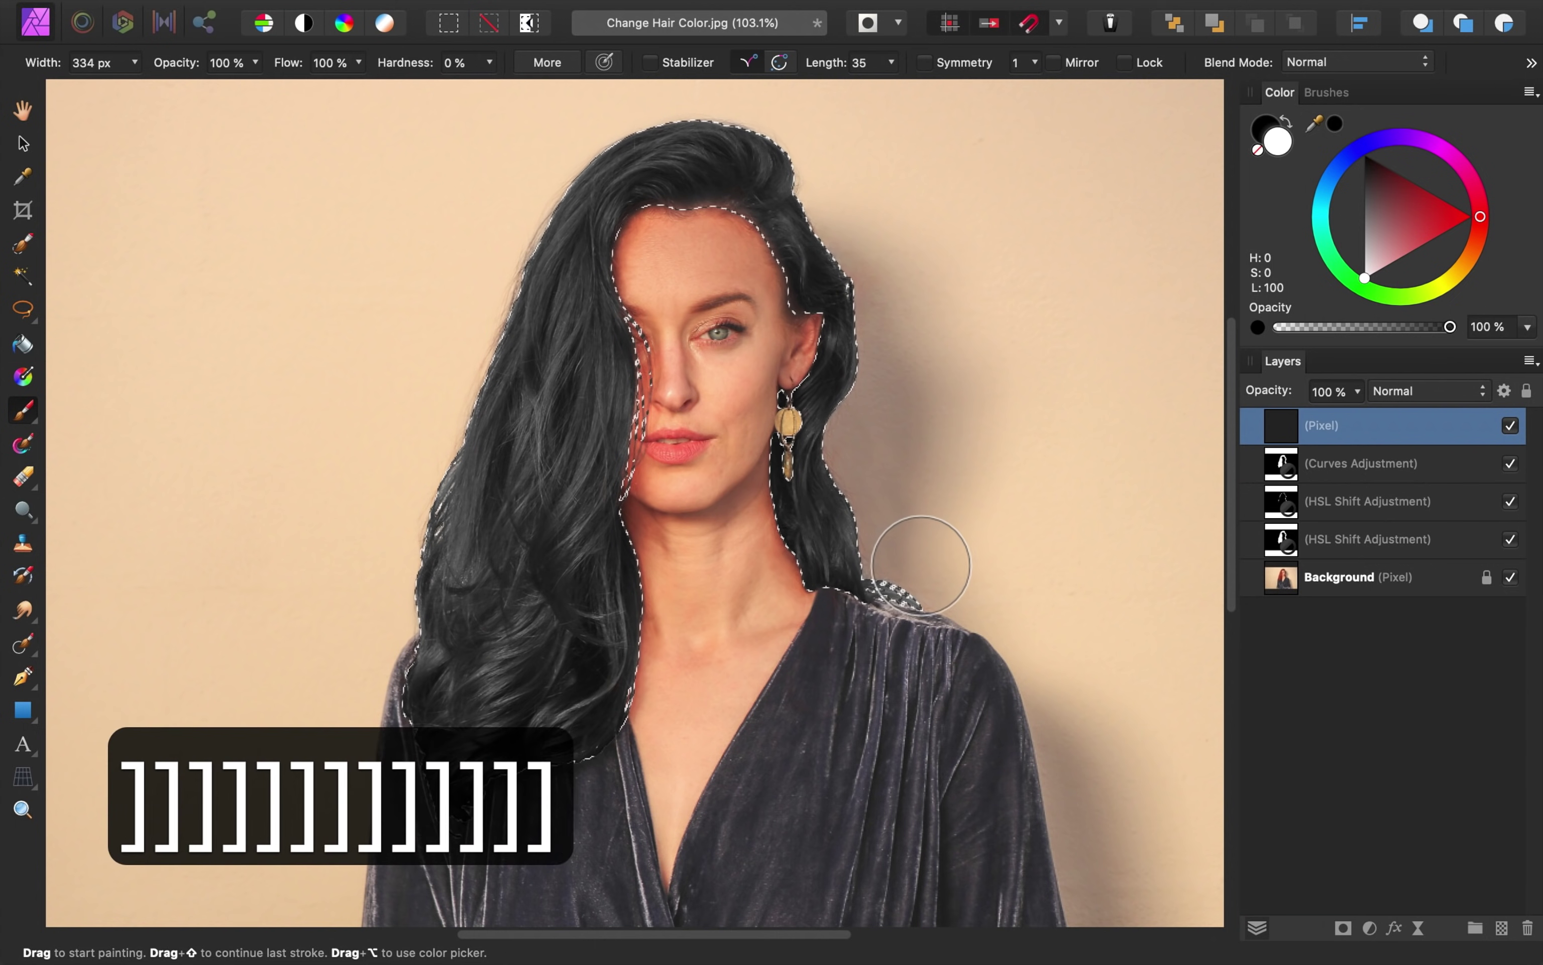
mouse_move(864, 568)
left_mouse_down()
mouse_move(788, 508)
mouse_move(824, 441)
mouse_move(825, 347)
left_mouse_up()
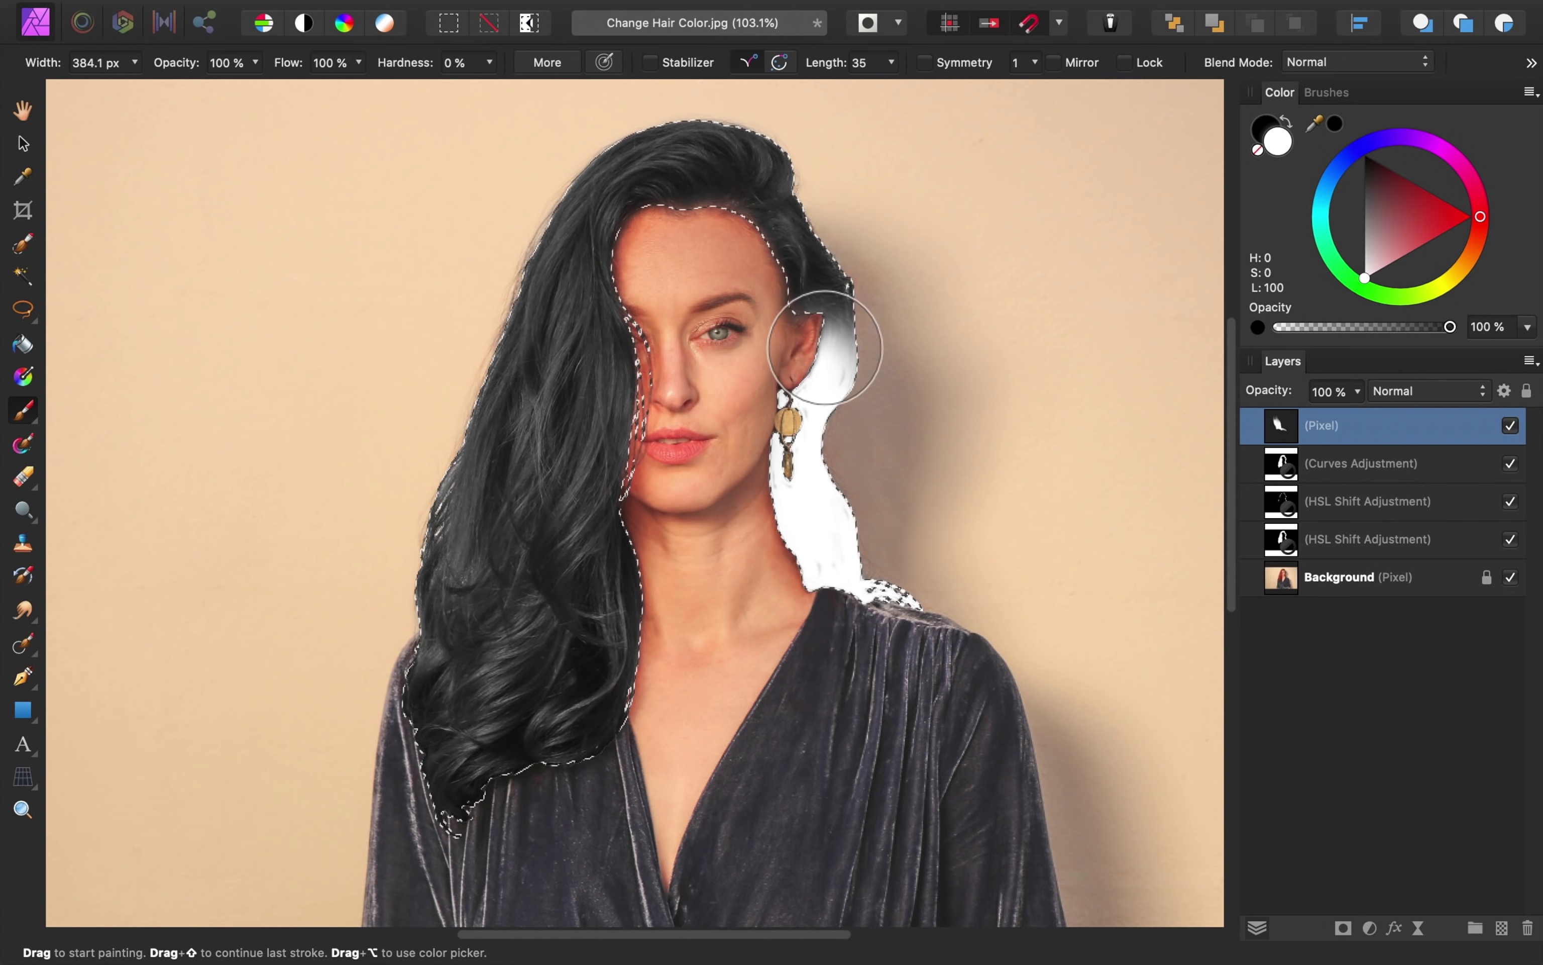
mouse_move(759, 180)
left_mouse_down()
mouse_move(627, 264)
mouse_move(430, 671)
mouse_move(471, 586)
mouse_move(507, 781)
mouse_move(588, 509)
left_mouse_up()
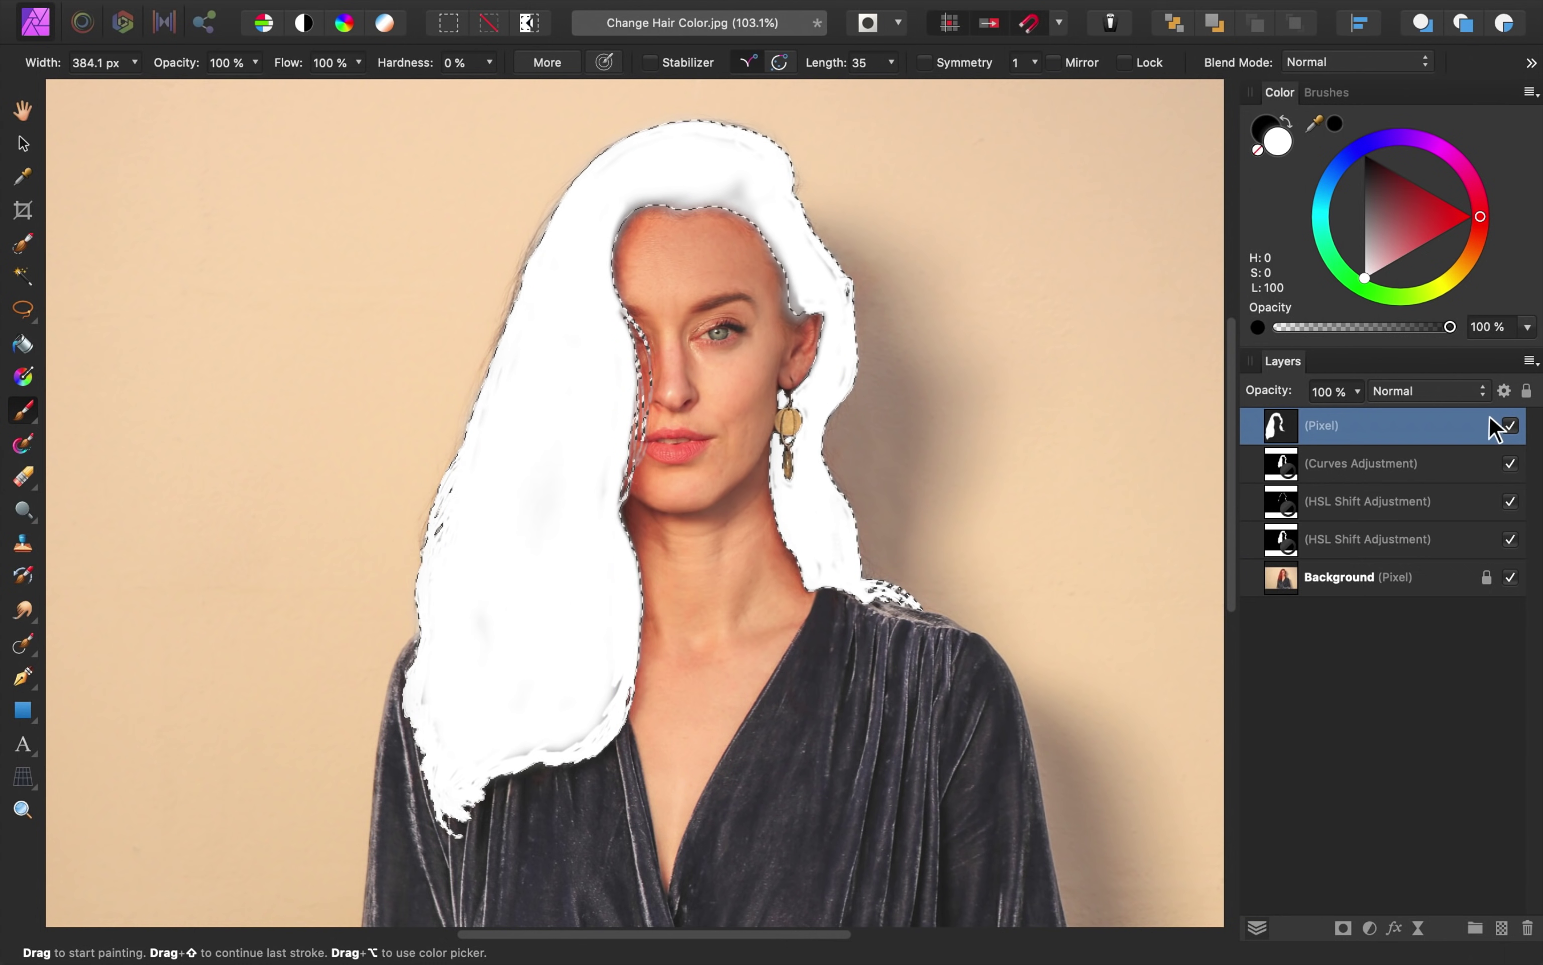
left_click(1505, 391)
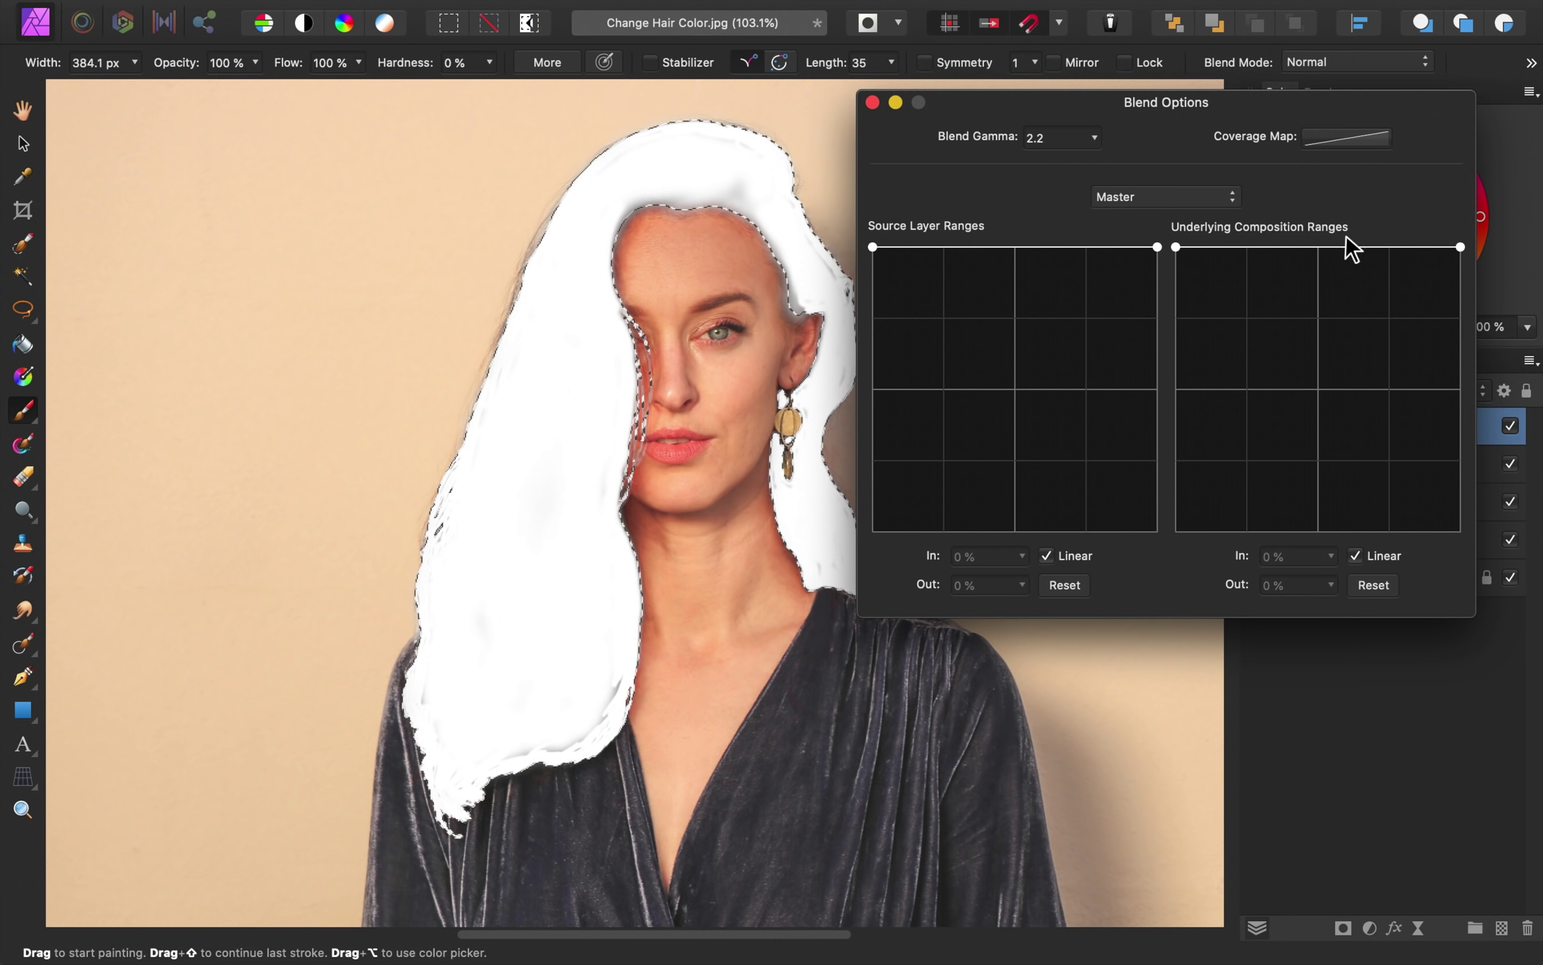
Set the white layer's Underlying Composition Ranges to about In 24% so the dark hair texture returns.
left_click_drag(1175, 247, 1141, 572)
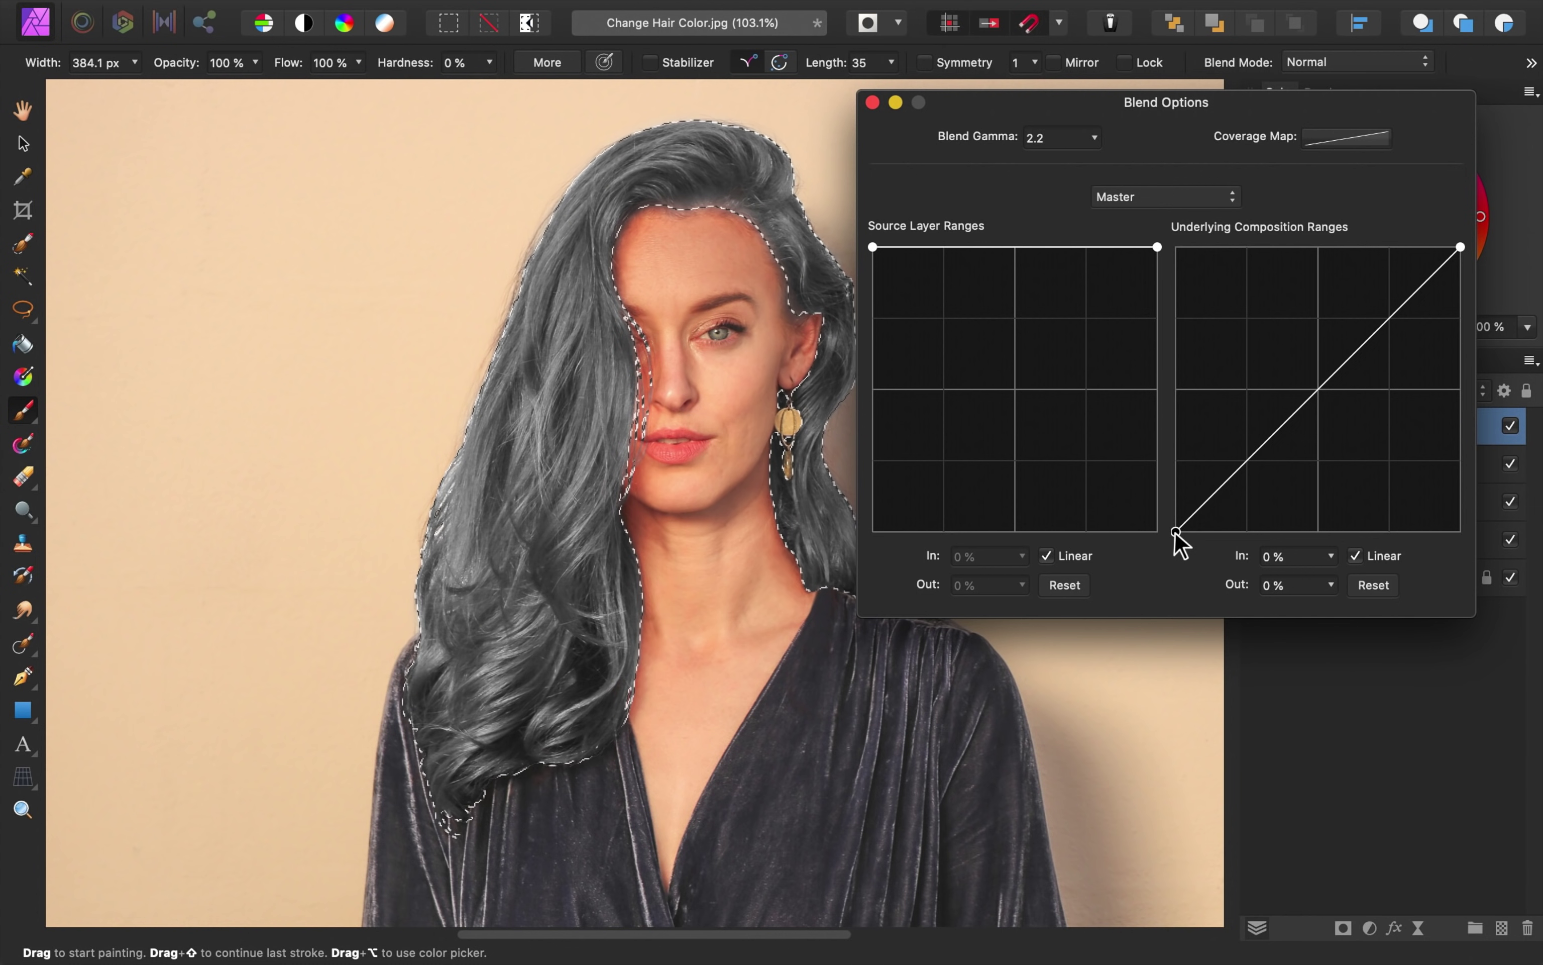
left_click_drag(1174, 533, 1246, 538)
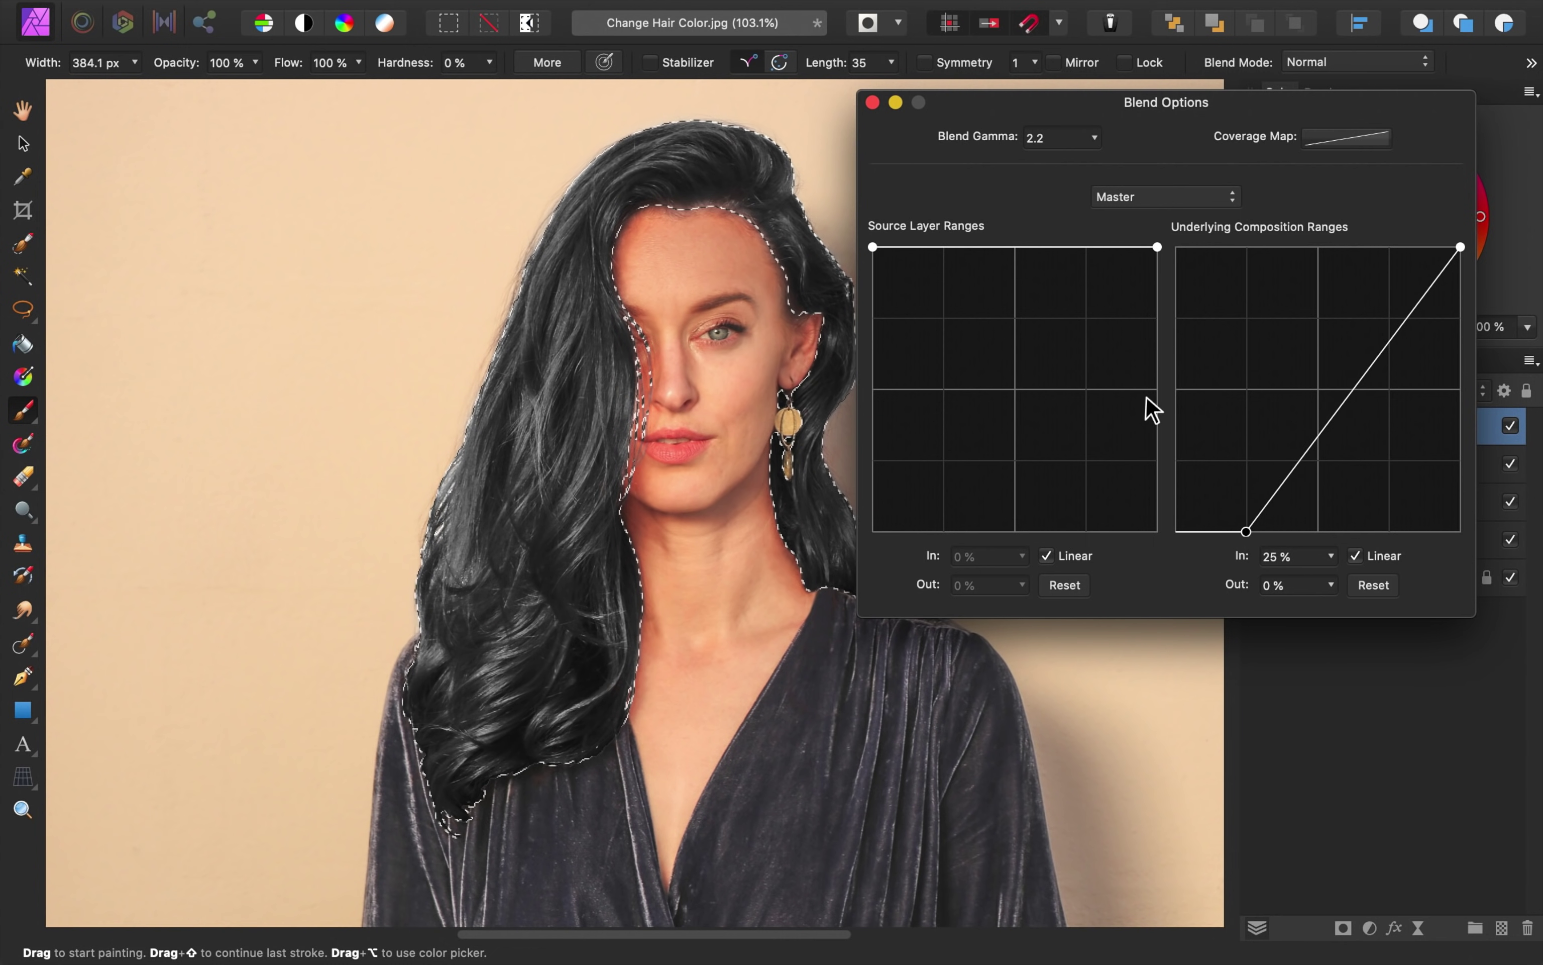
left_click_drag(1243, 530, 1240, 520)
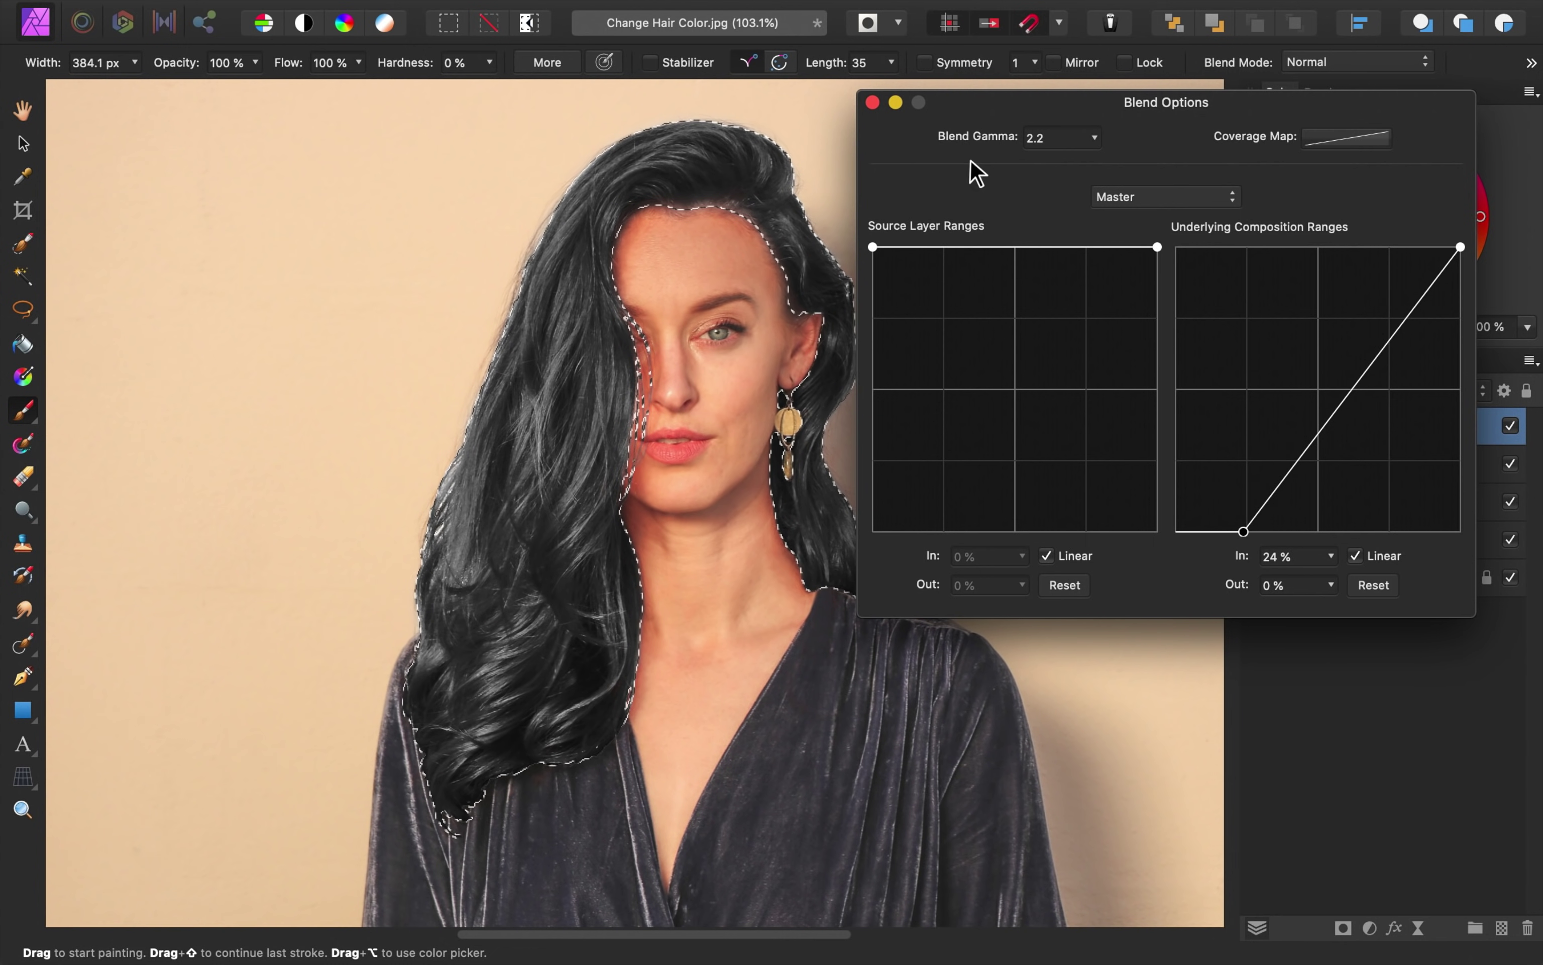
left_click(873, 102)
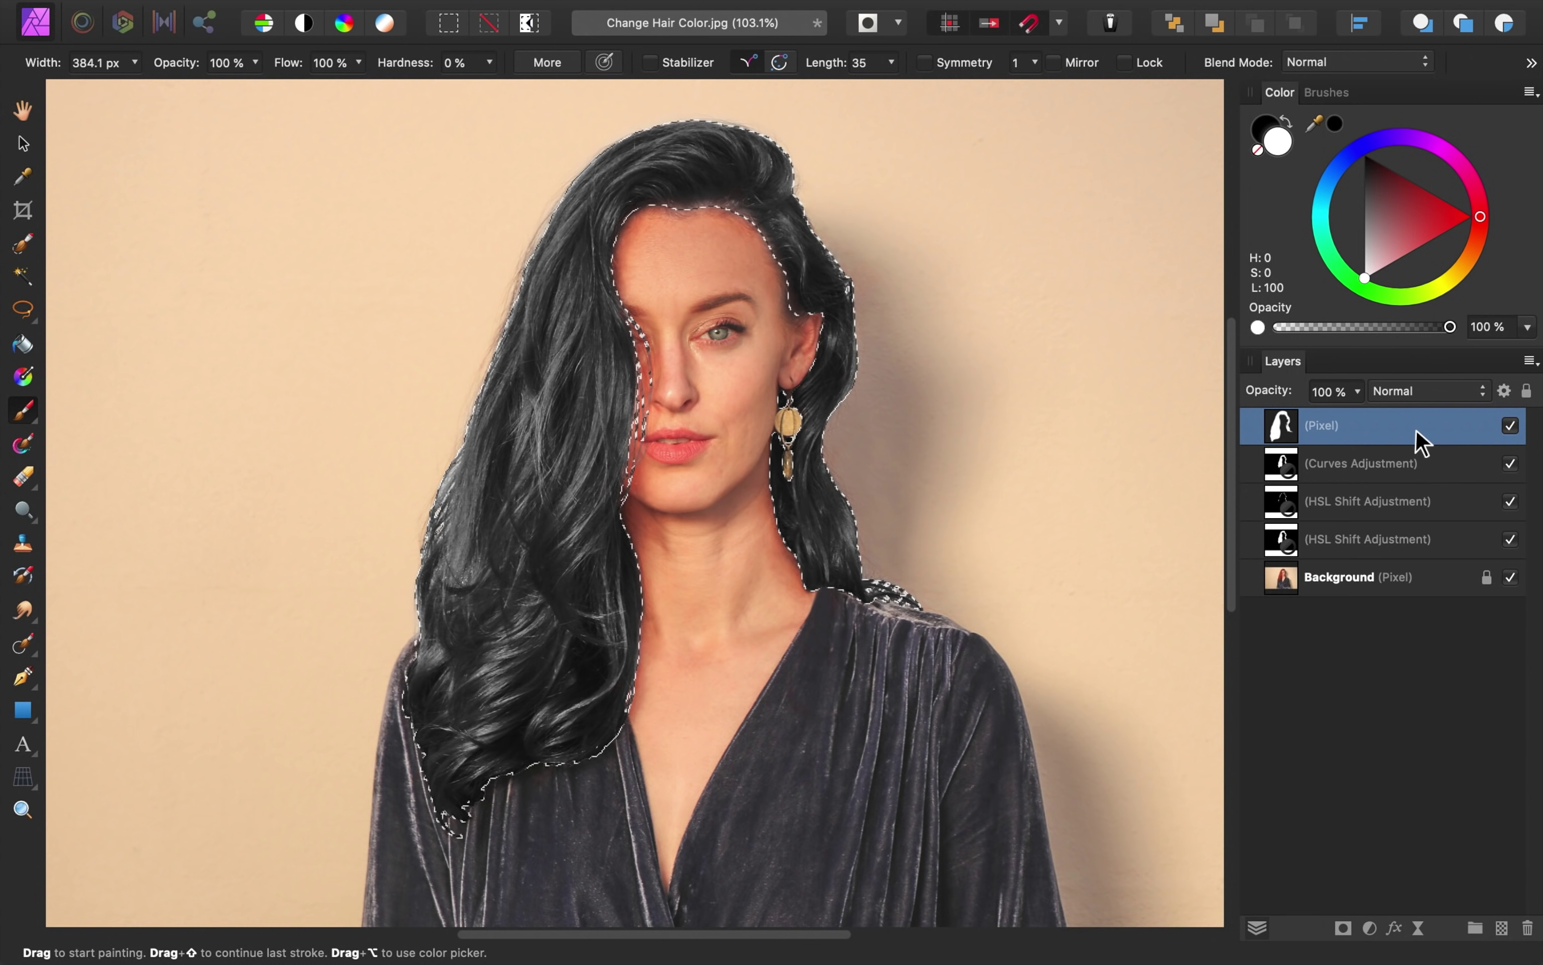
Switch the white hair layer to Soft Light blend mode and deselect the hair.
left_click(1420, 392)
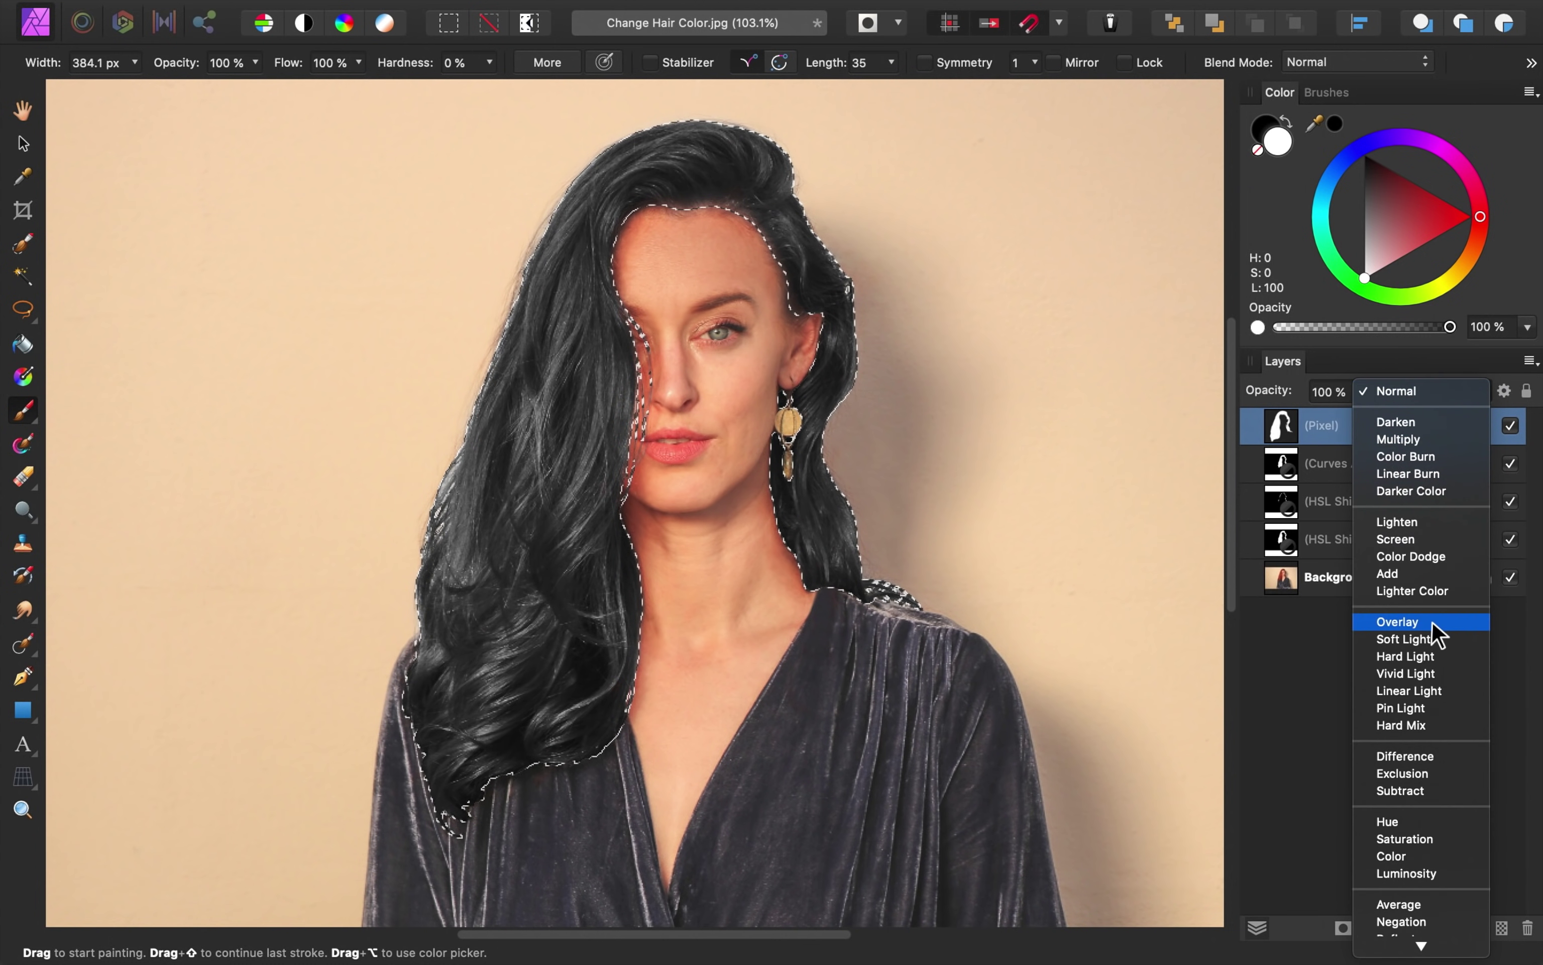
left_click(1431, 639)
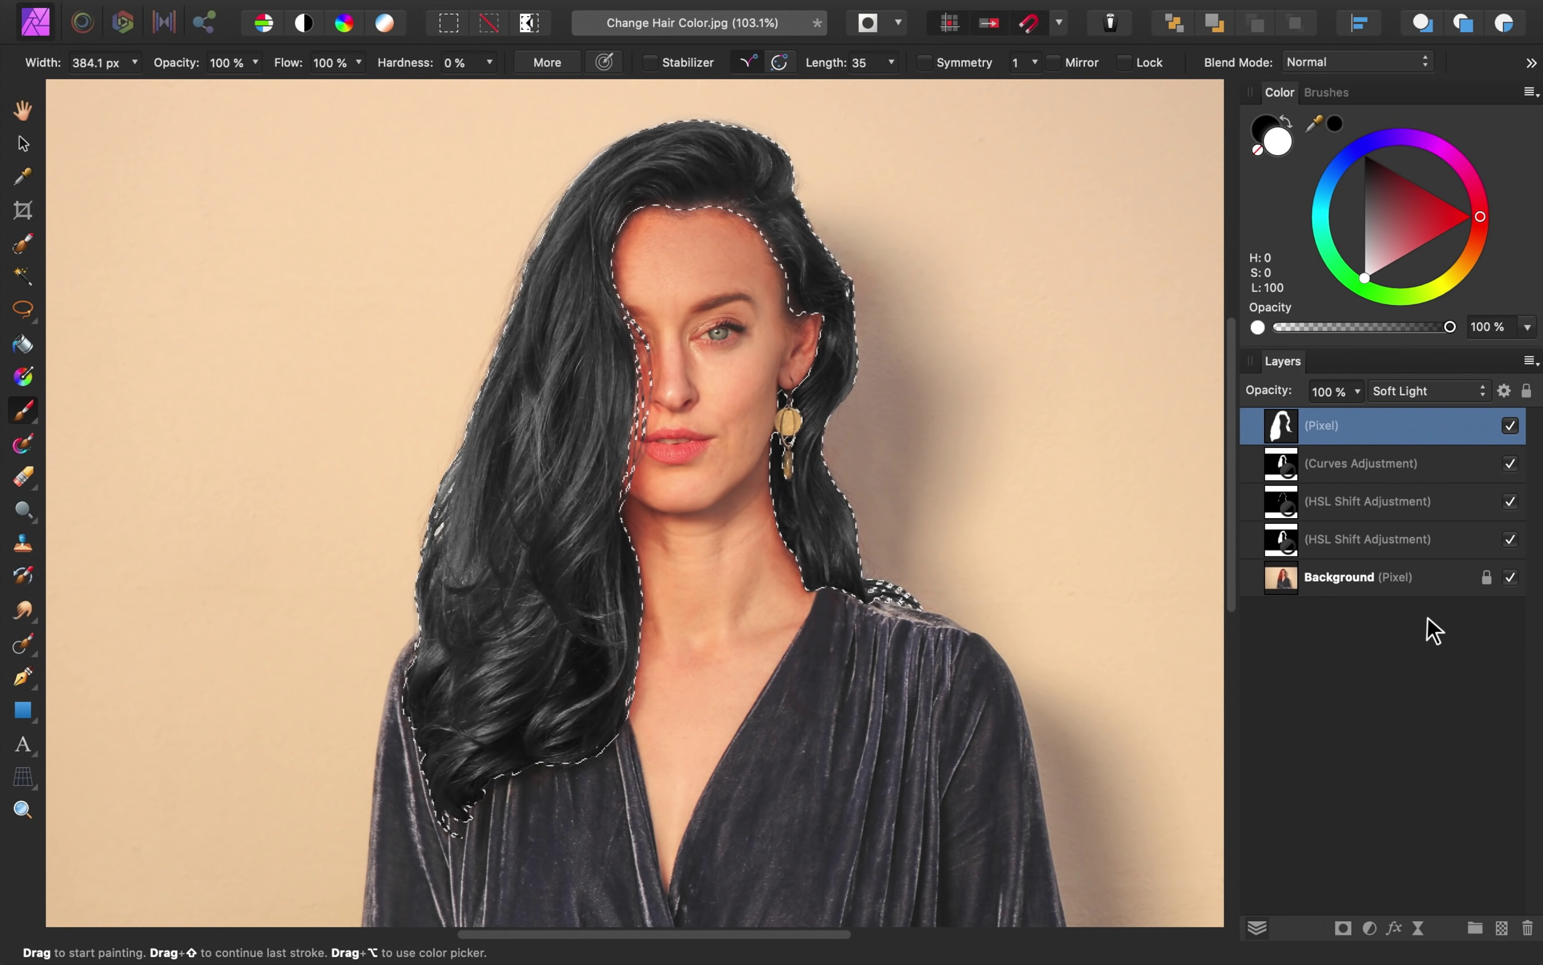
key("super+d")
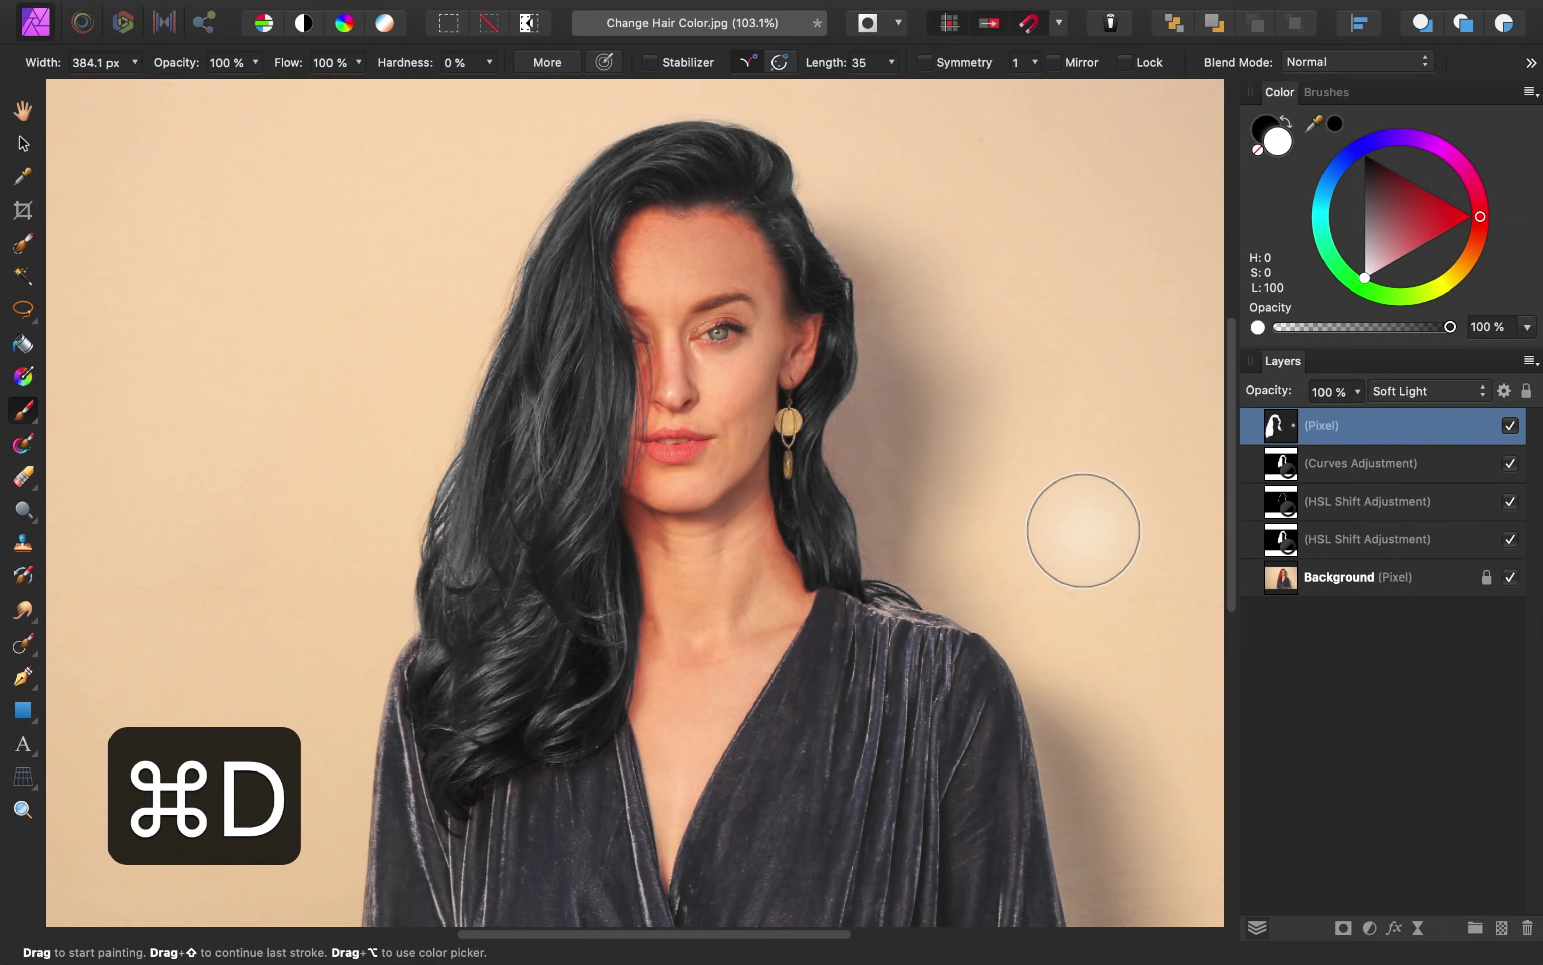
scroll(1079, 534, "down", 3)
scroll(1080, 534, "right", 1)
scroll(1080, 534, "down", 1)
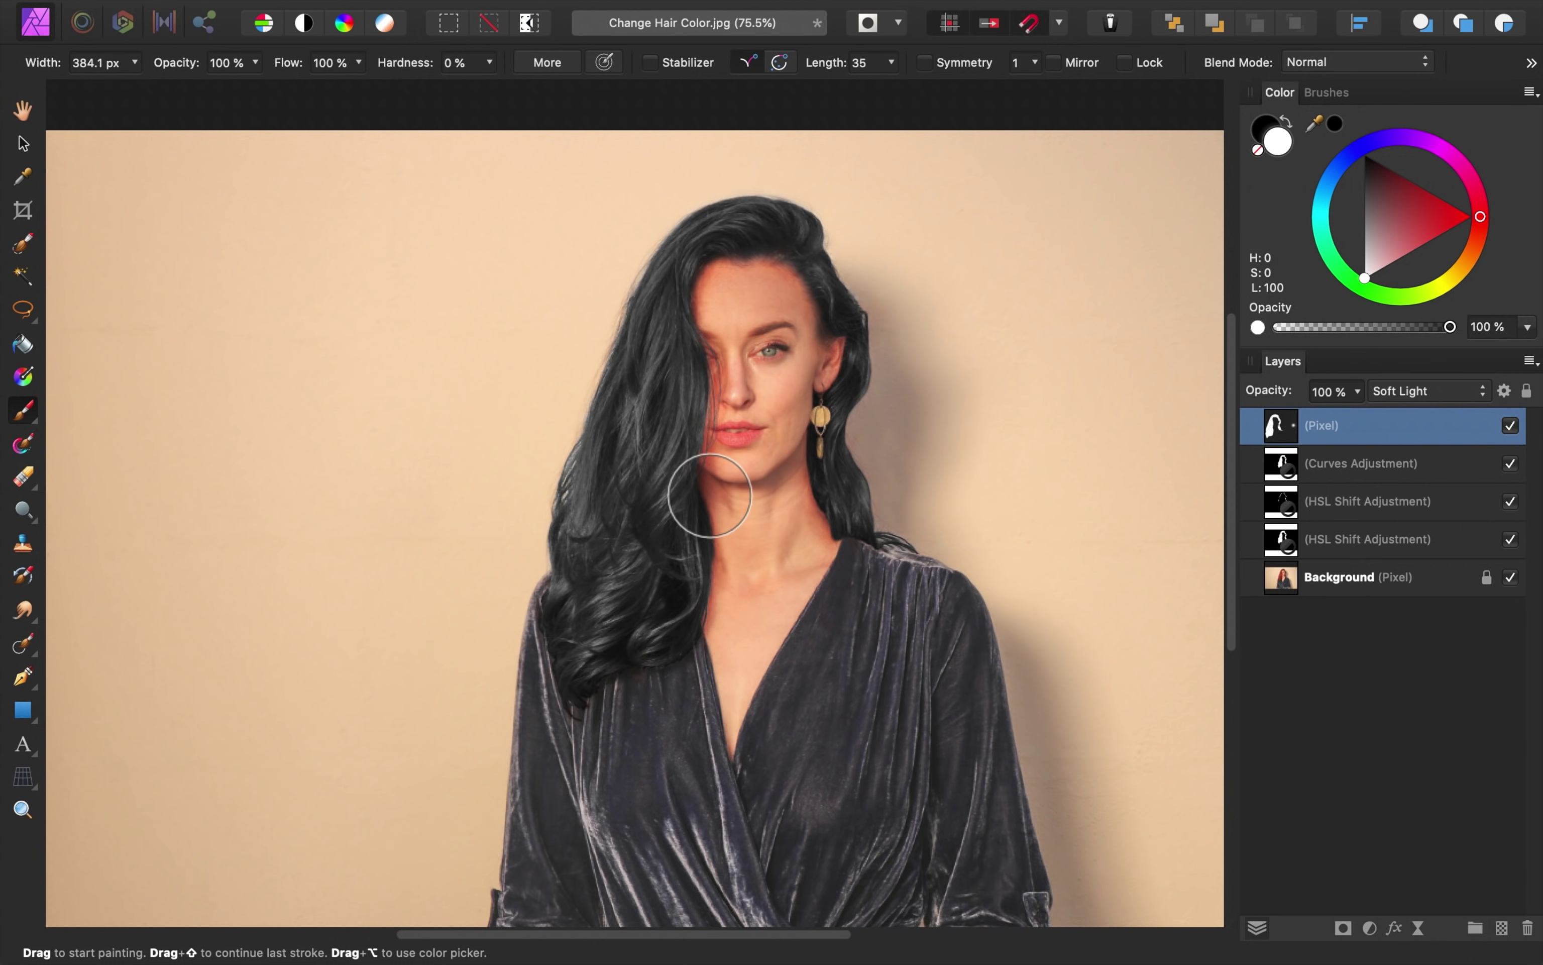
Reload the hair selection, pick dark brown, and paint it over the hair on a new Pixel layer.
left_click(1285, 430, "super")
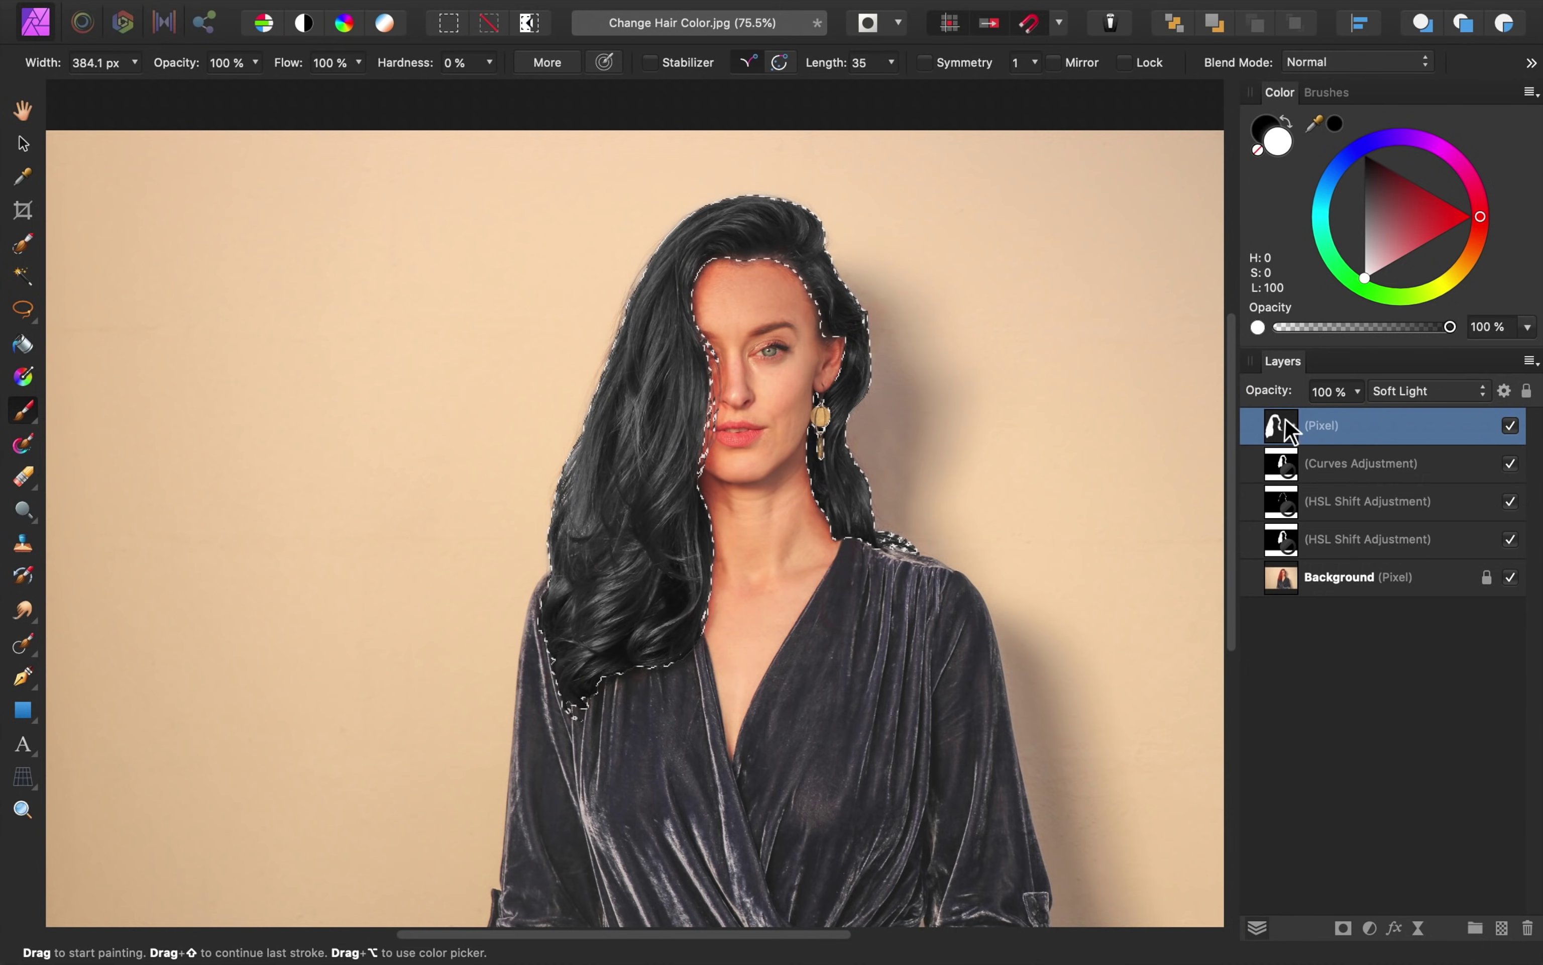
left_click(1389, 187)
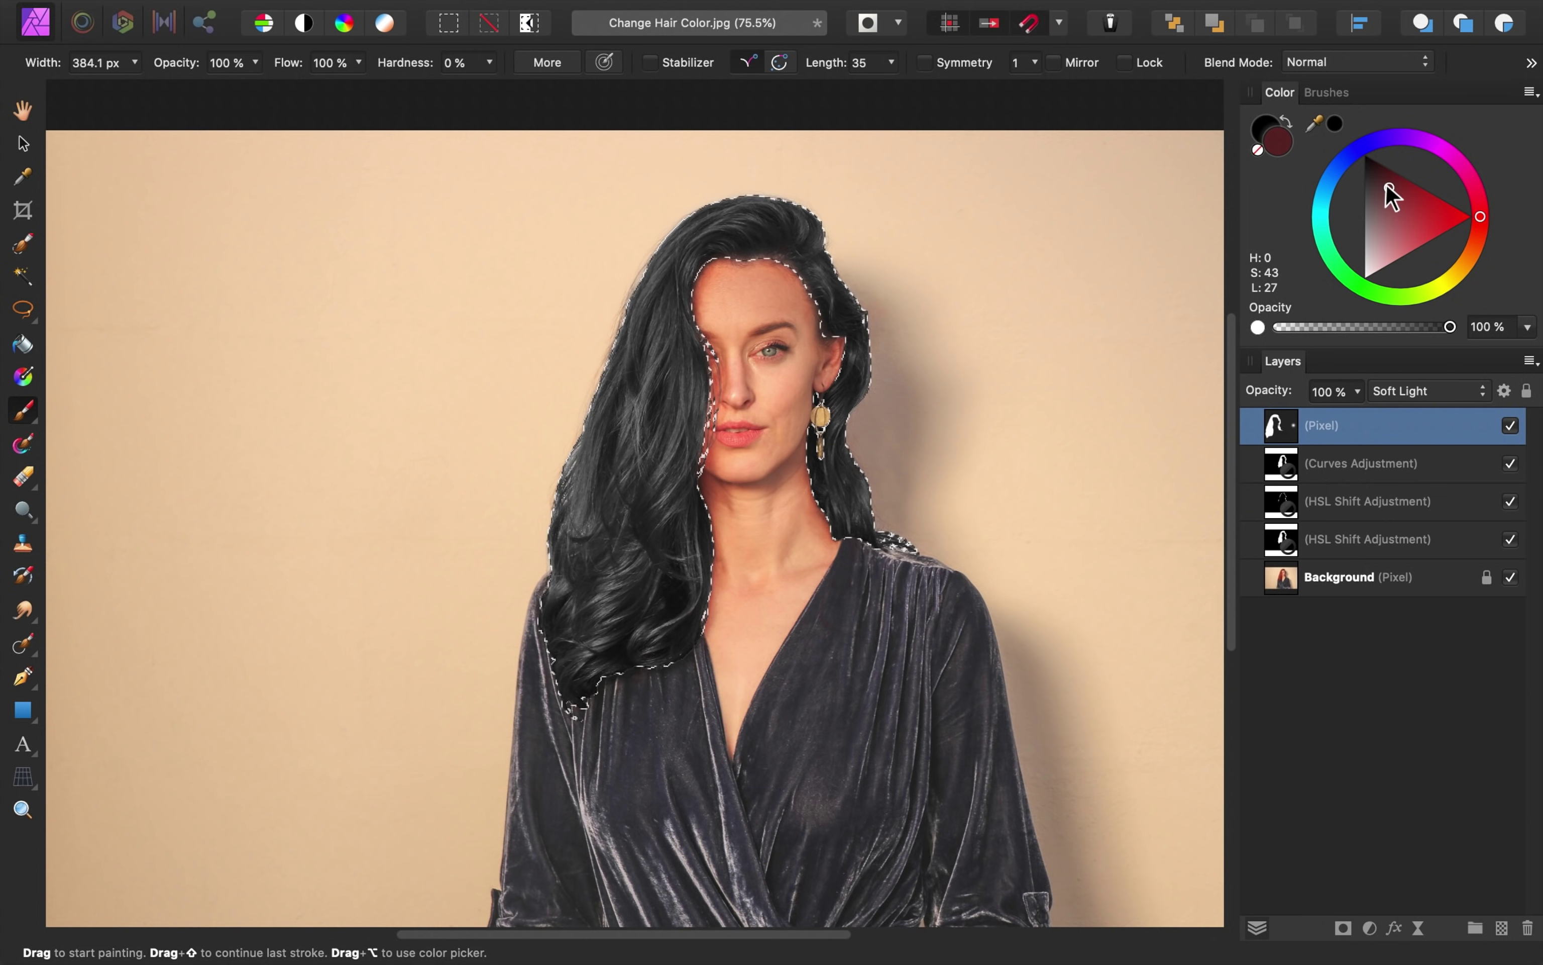
left_click_drag(1481, 217, 1477, 235)
left_click(1392, 183)
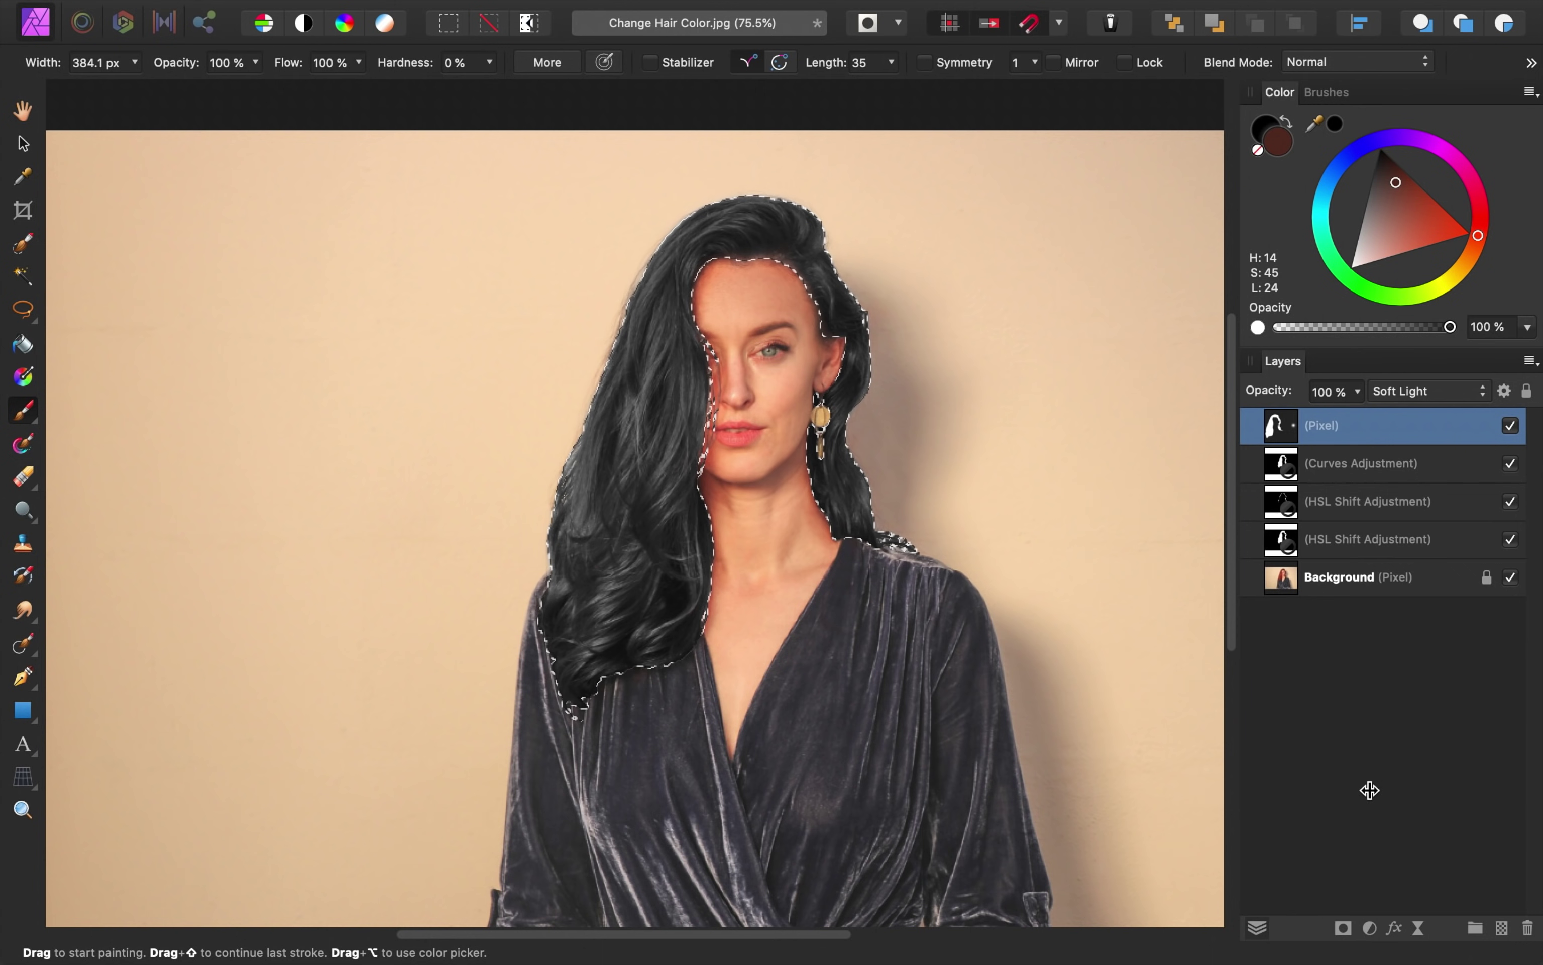
left_click(1503, 926)
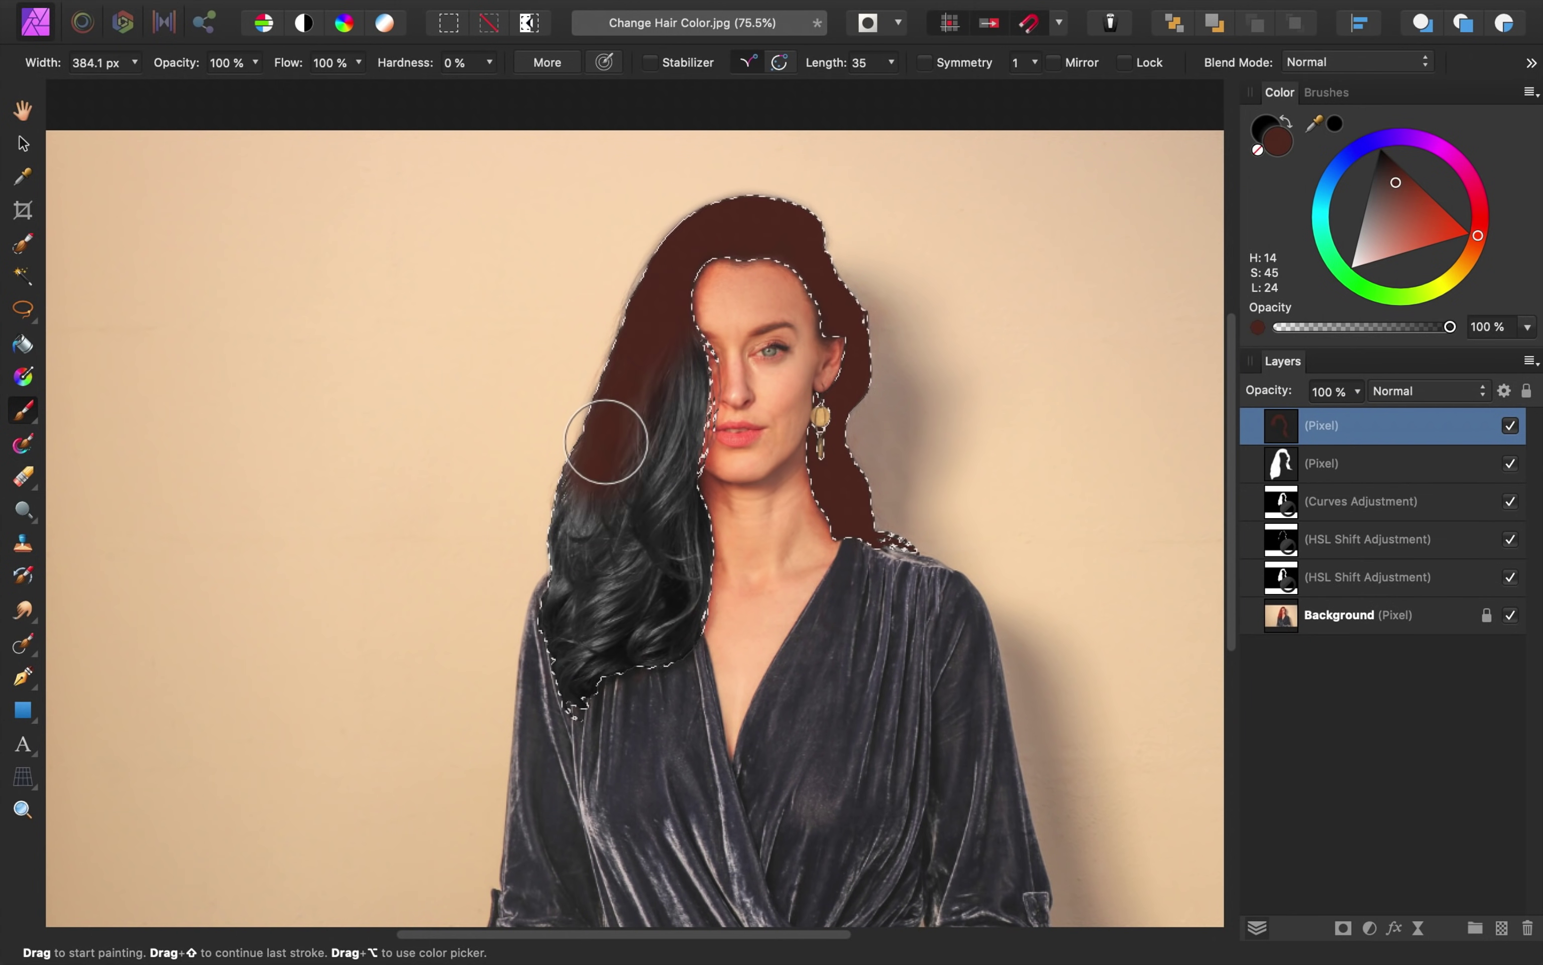
left_click_drag(645, 473, 704, 295)
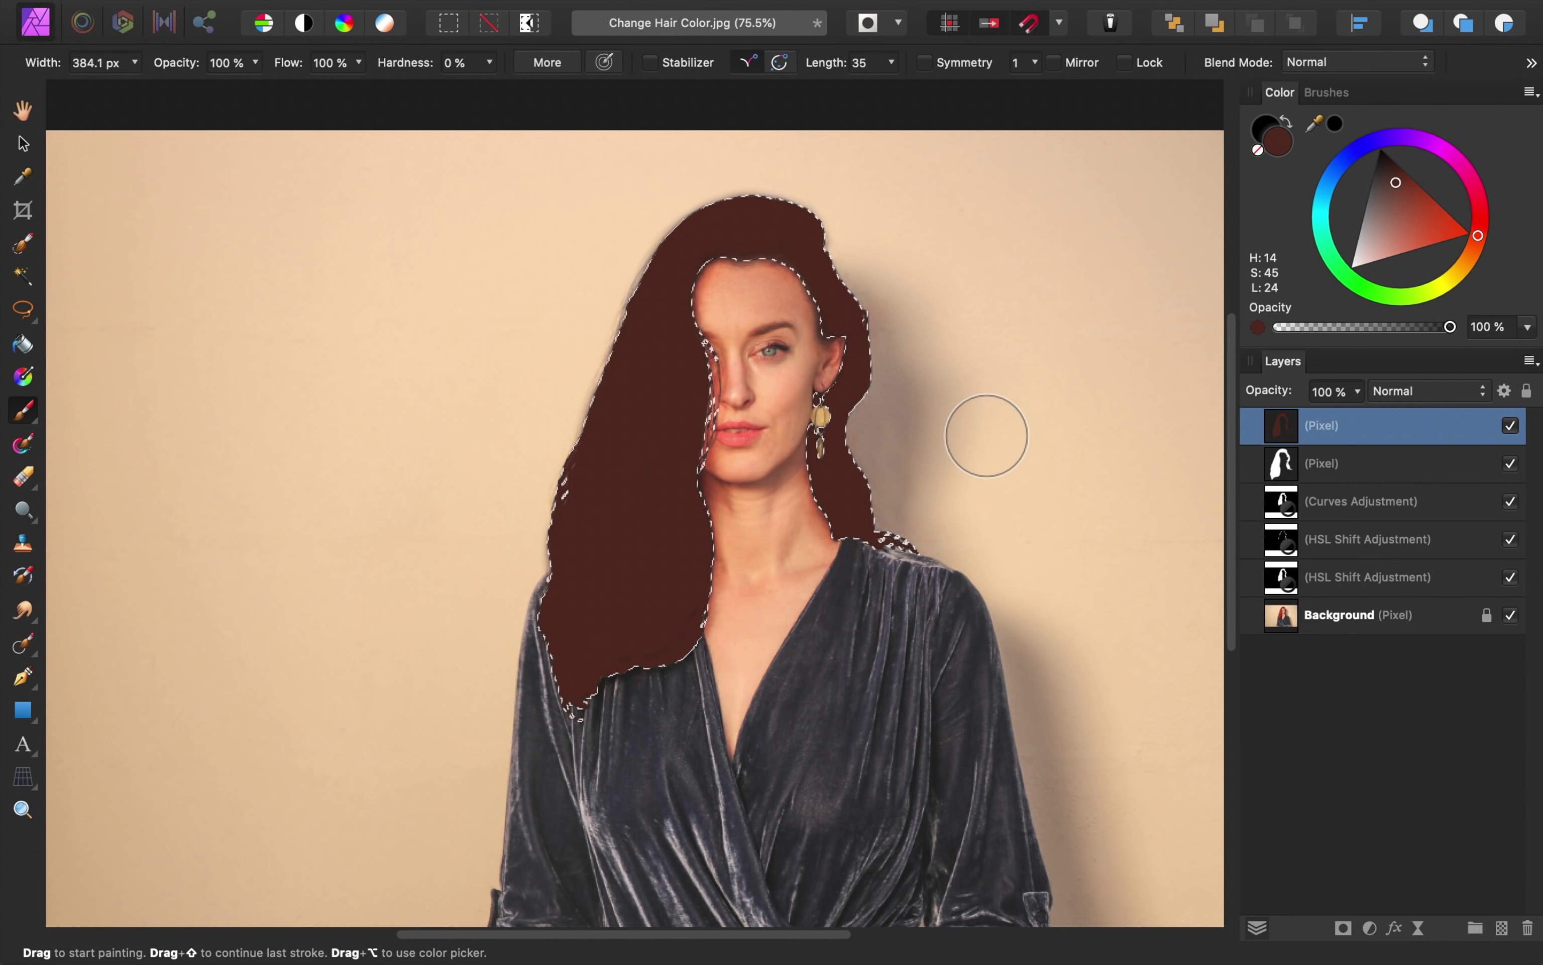
Set the brown hair layer to Soft Light at 38% opacity.
left_click(1448, 391)
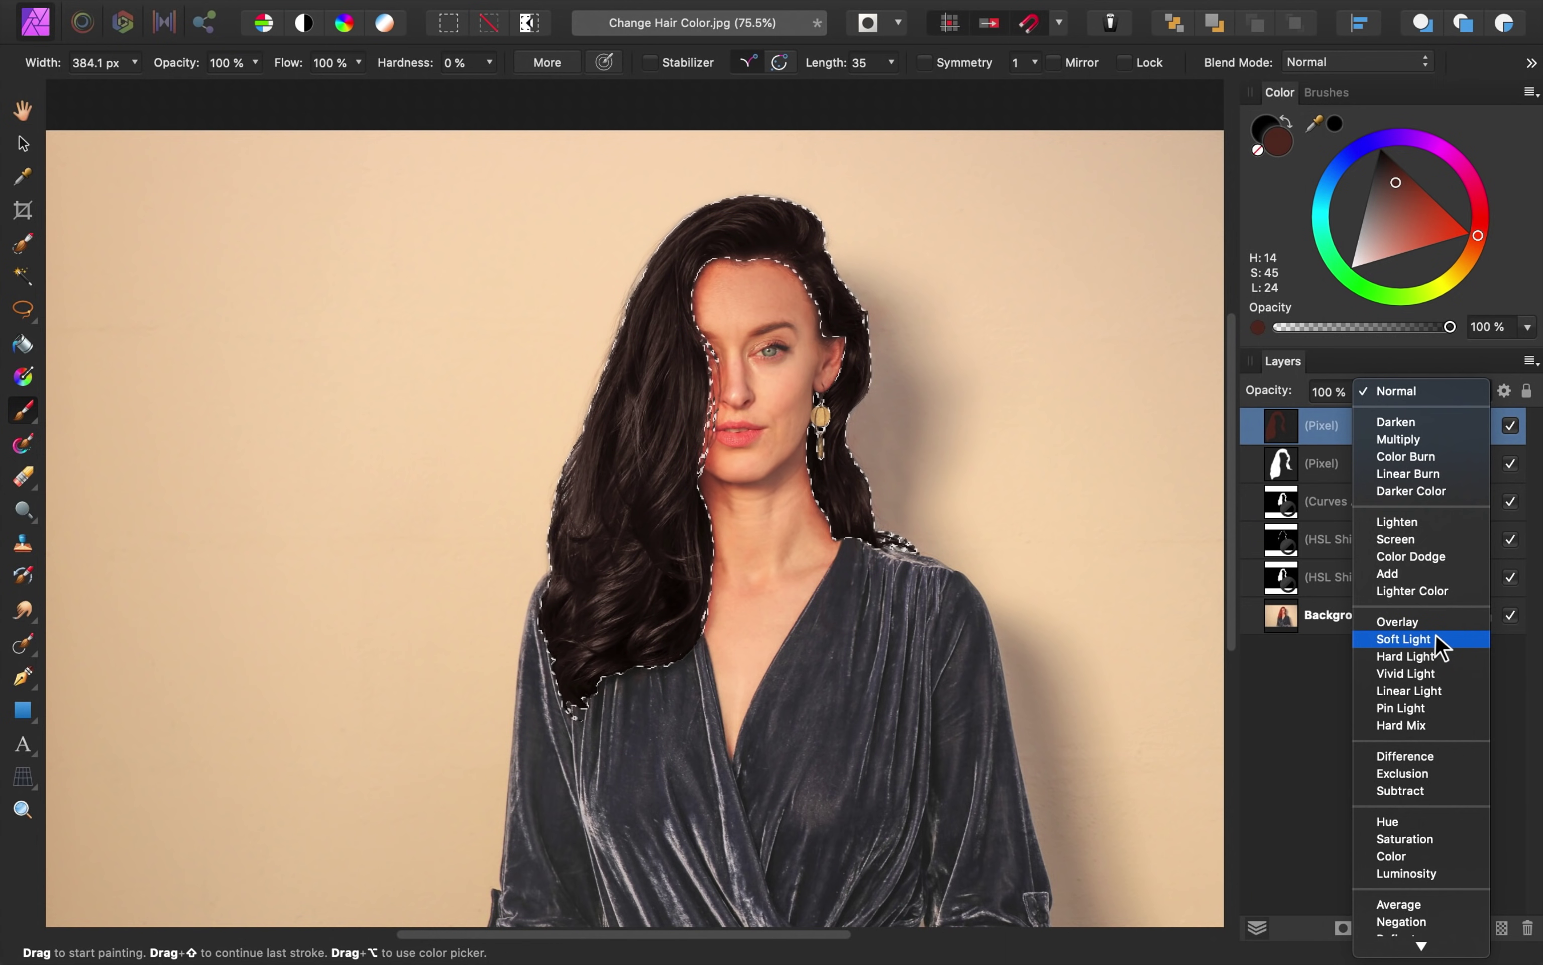
left_click(1436, 635)
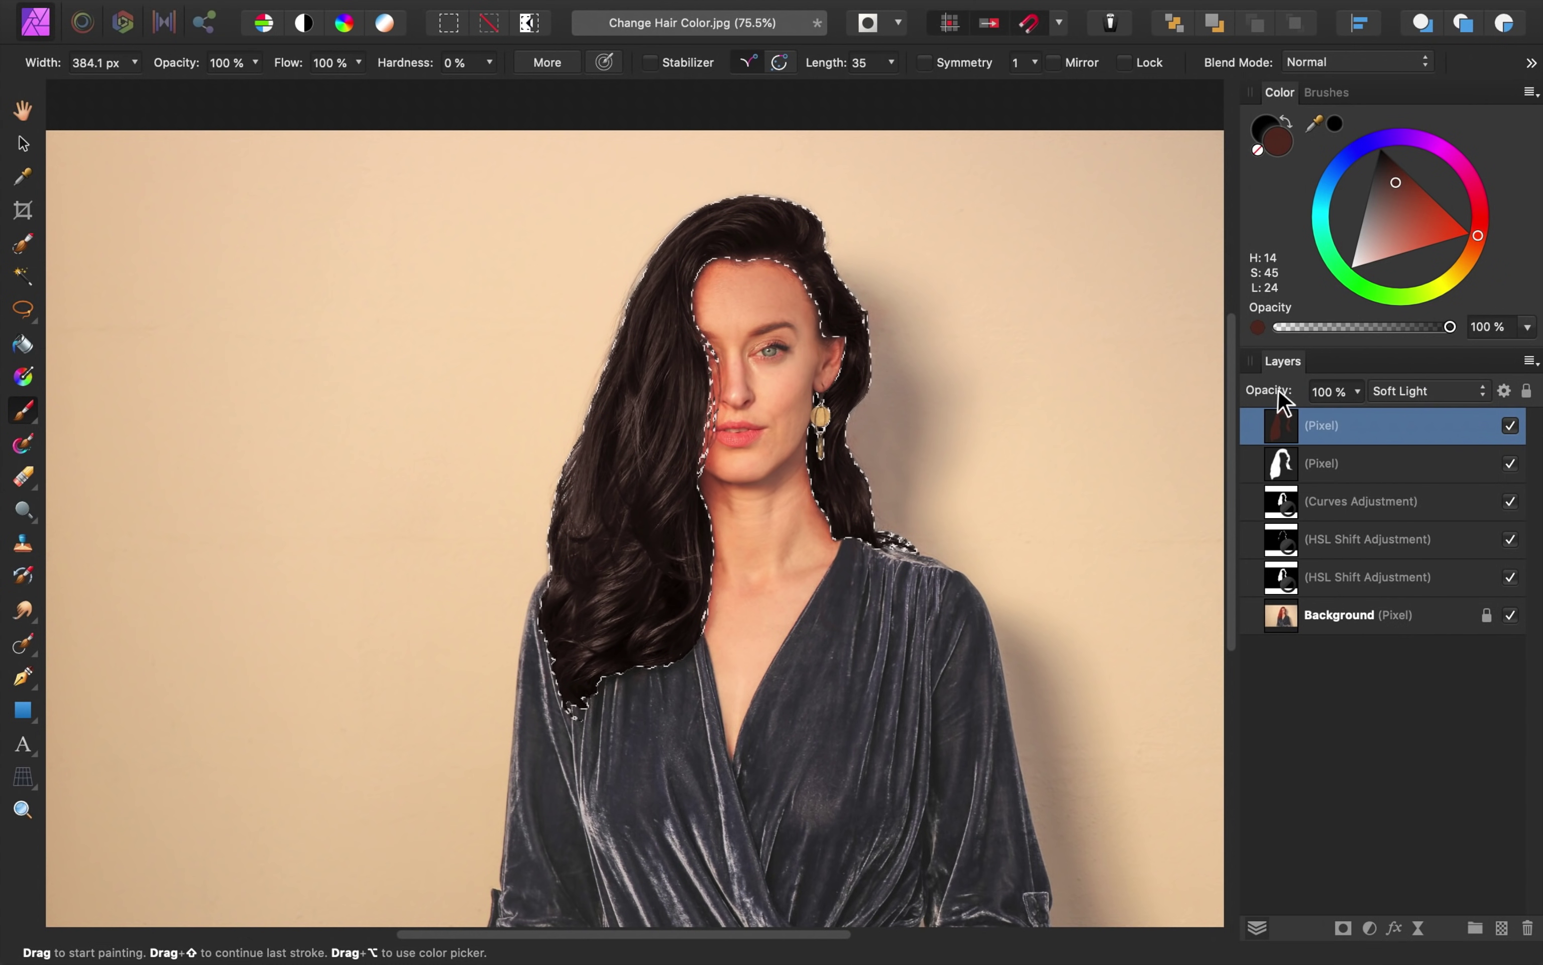
key("3")
key("7")
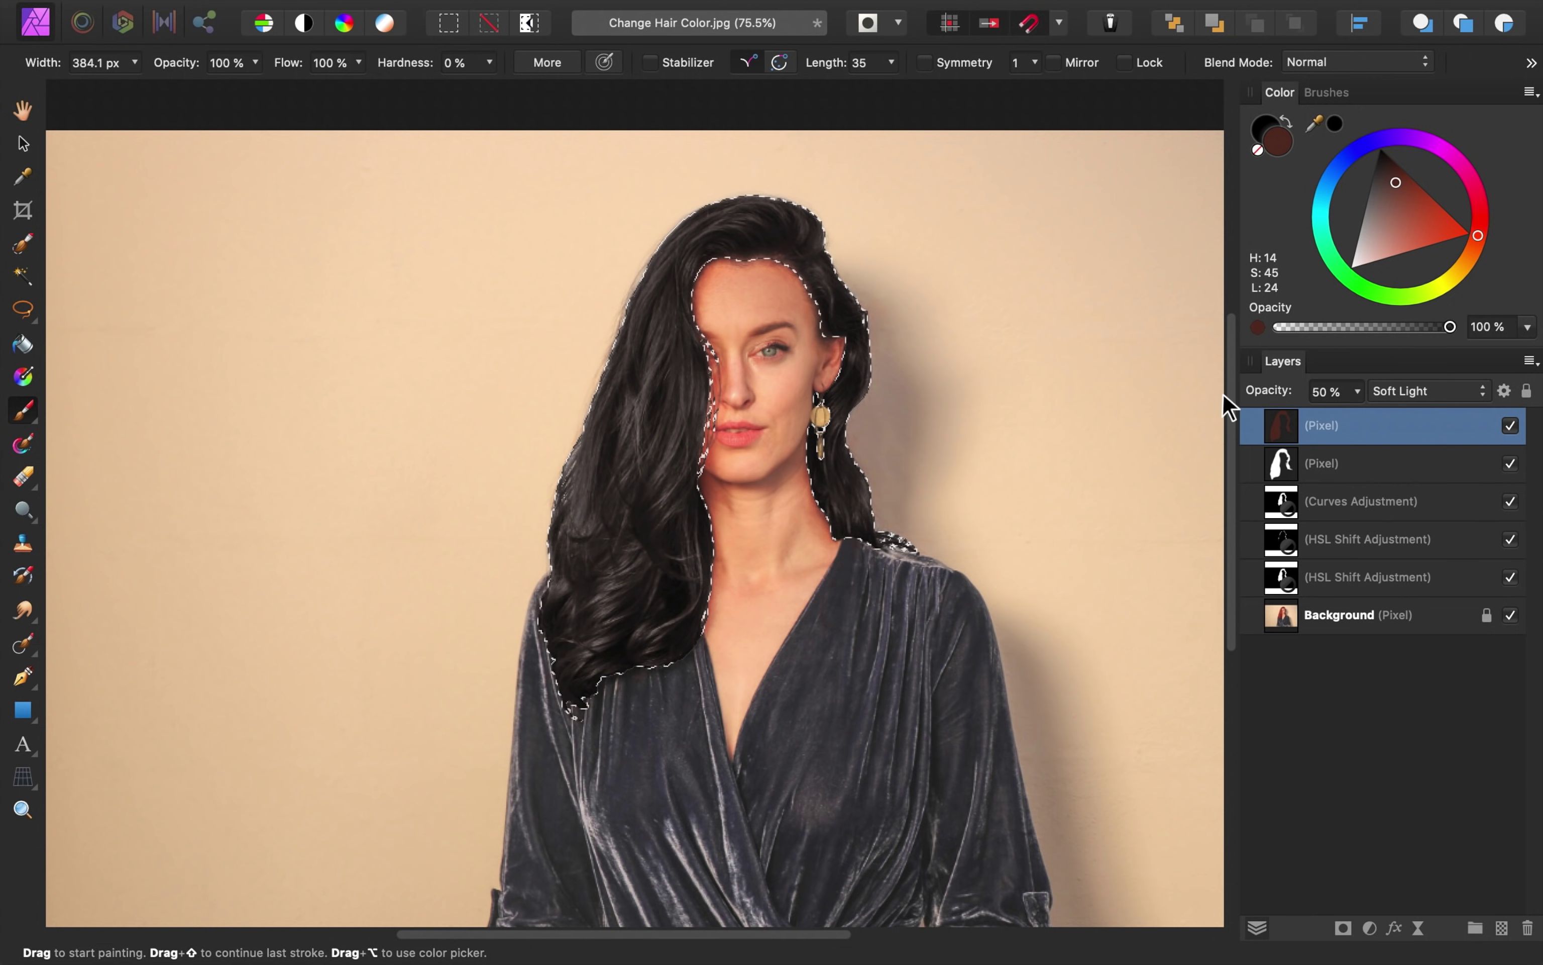
key("3")
key("8")
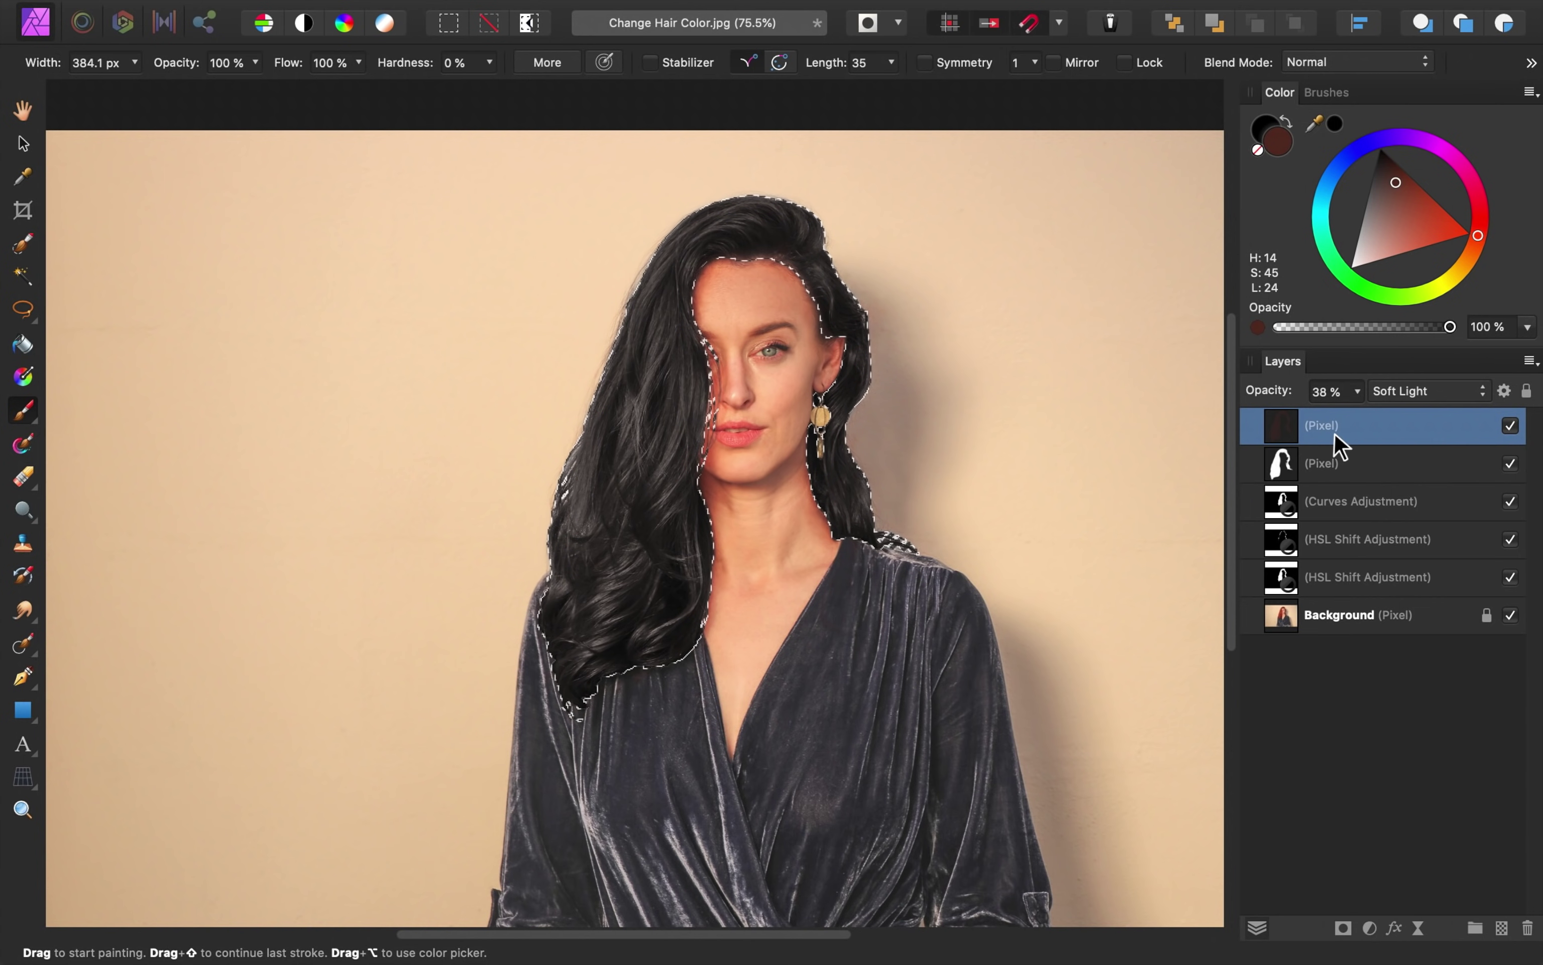
Duplicate the brown Soft Light layer and clear the hair selection.
key("super+j")
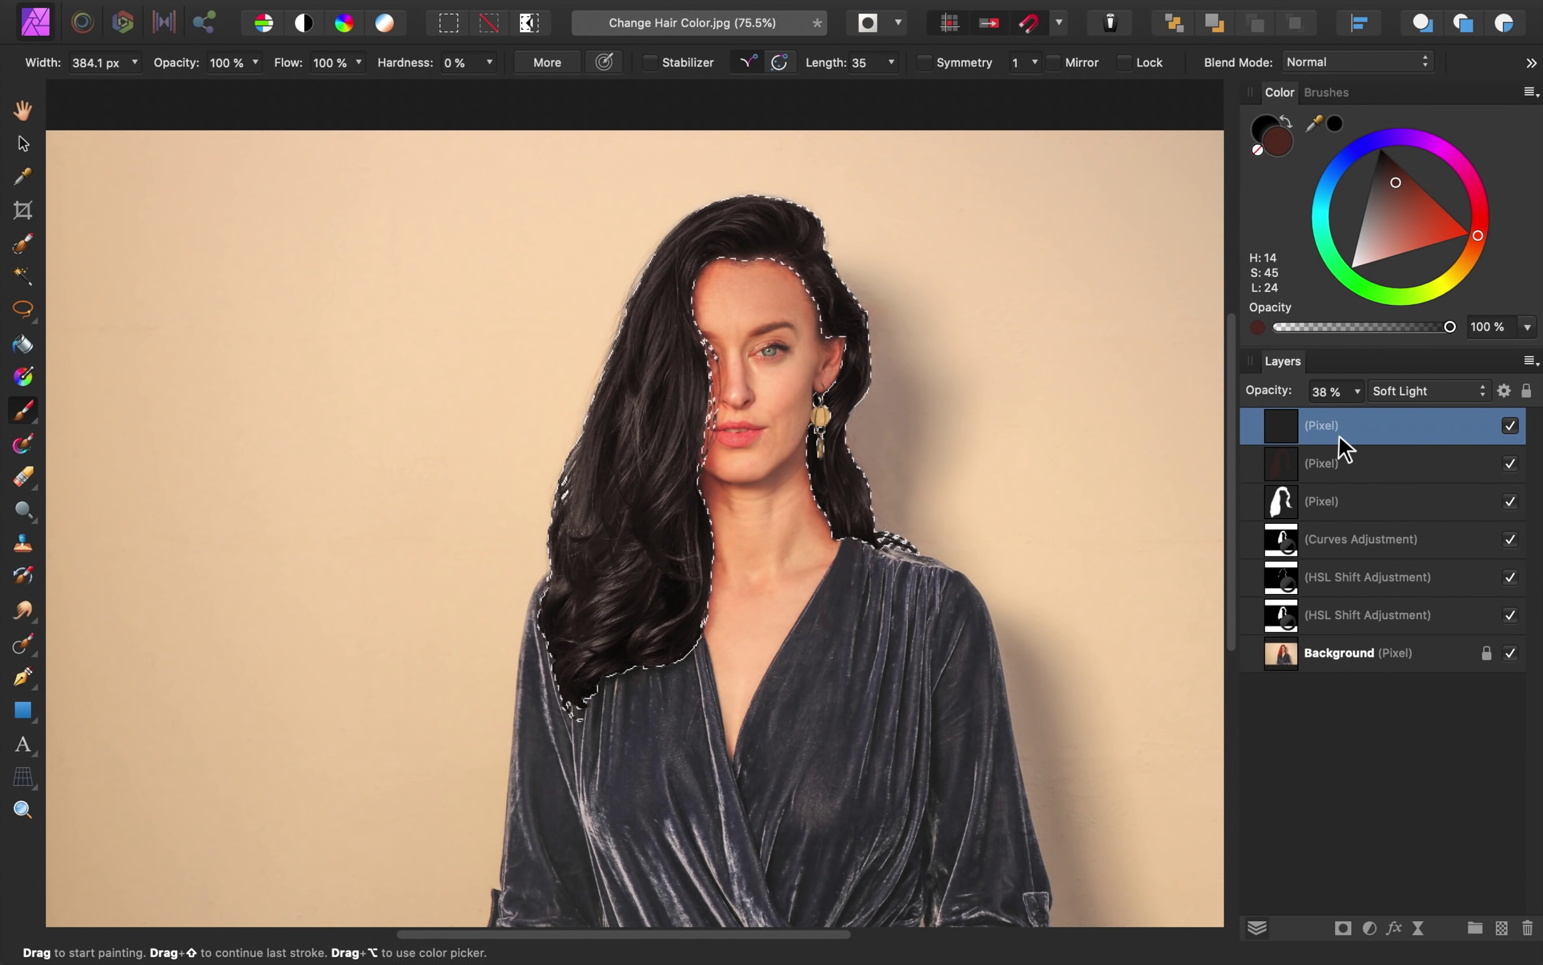
key("super+d")
scroll(1173, 571, "right", 2)
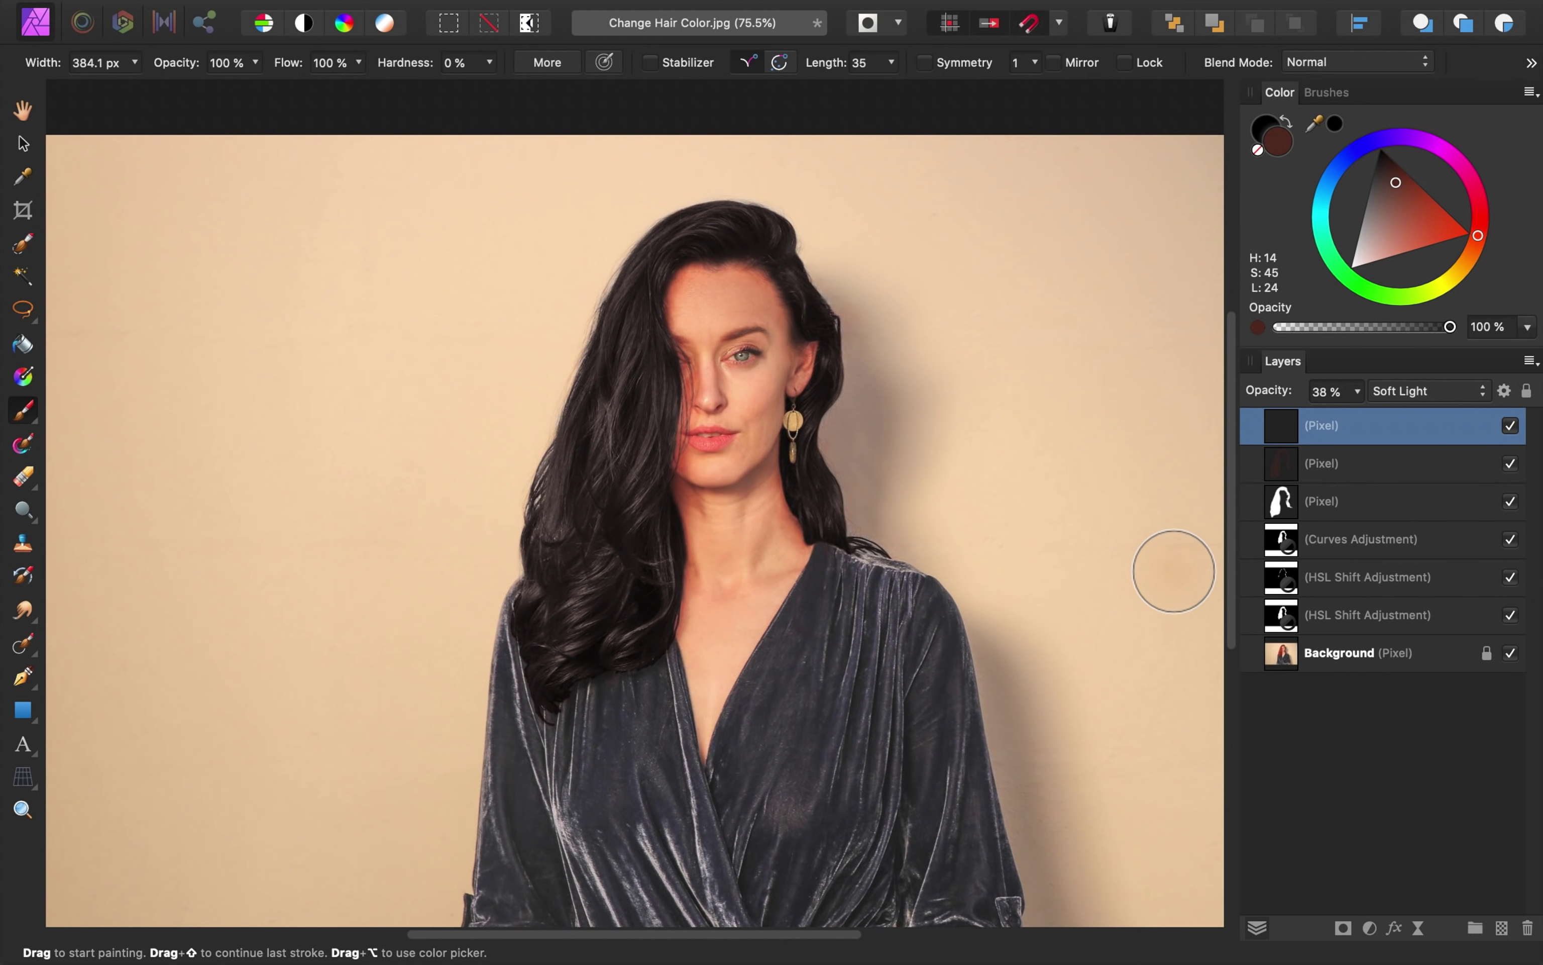
Toggle all hair-edit layers off and back on to compare with the original.
left_click(1396, 617, "shift")
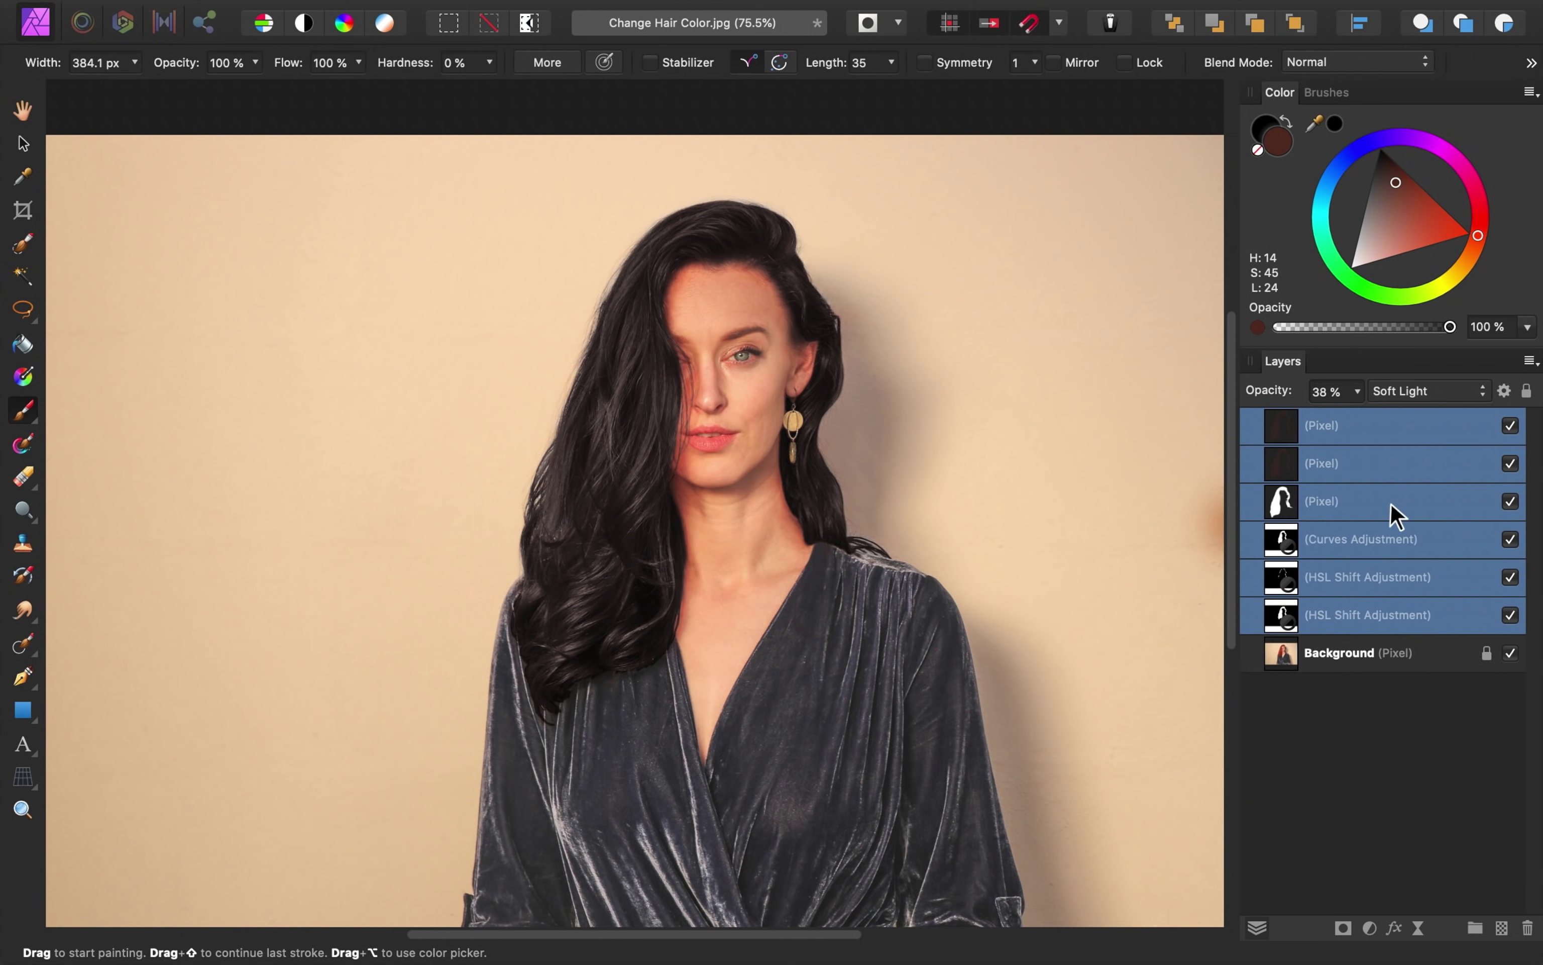
left_click(1509, 615)
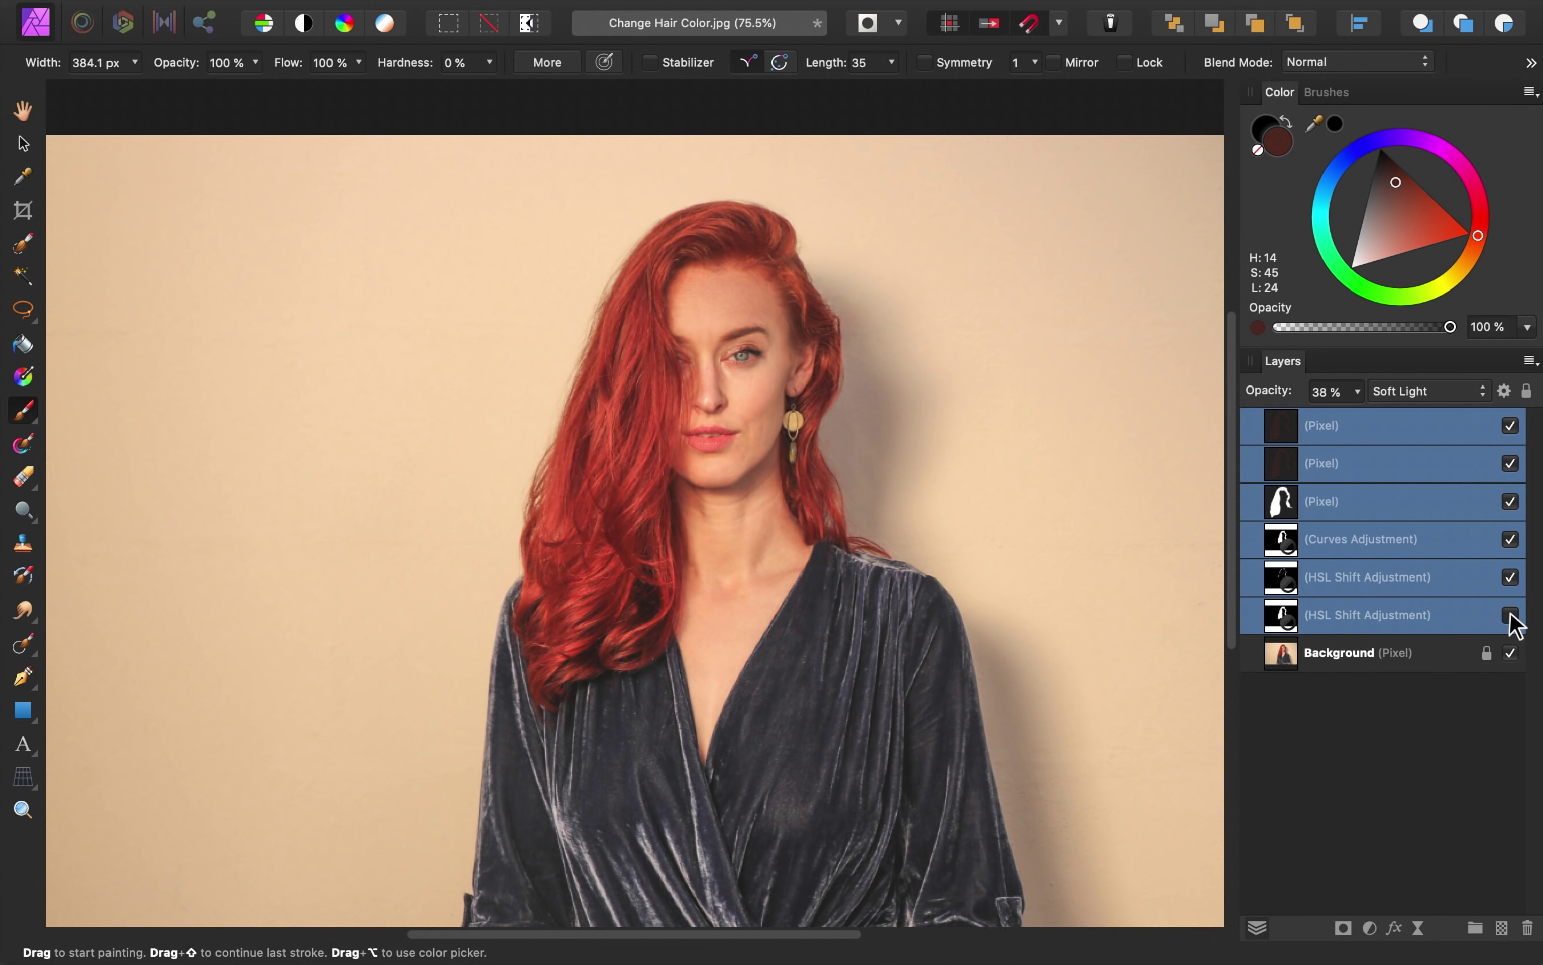
left_click(1510, 615)
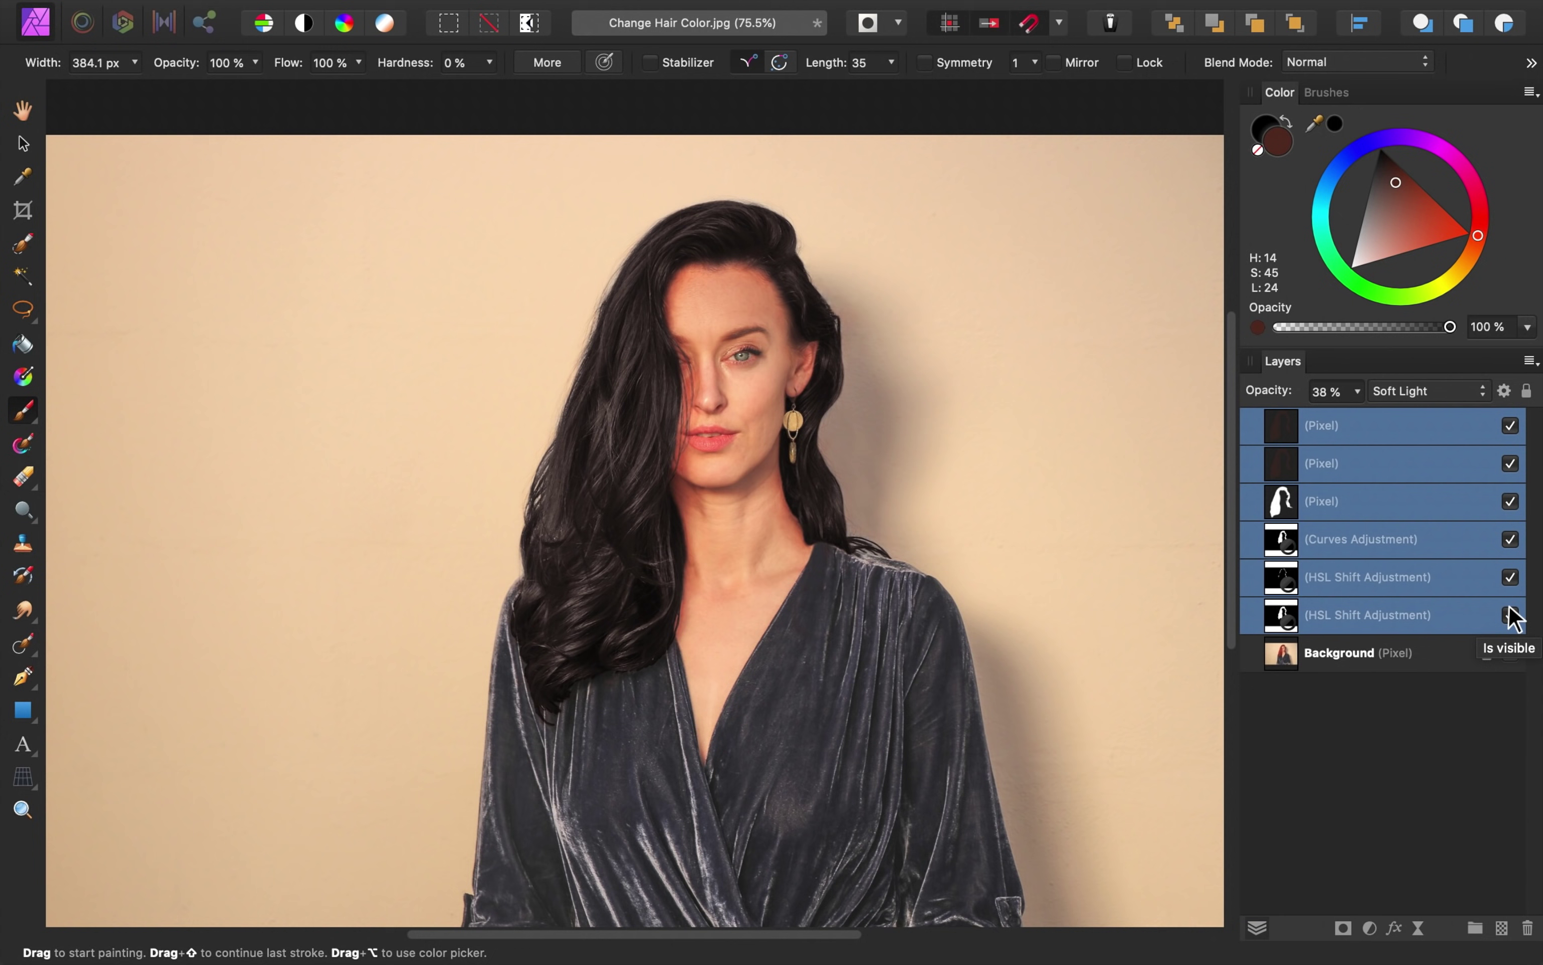
Group the white layer and the two brown hair layers together.
left_click(1371, 501)
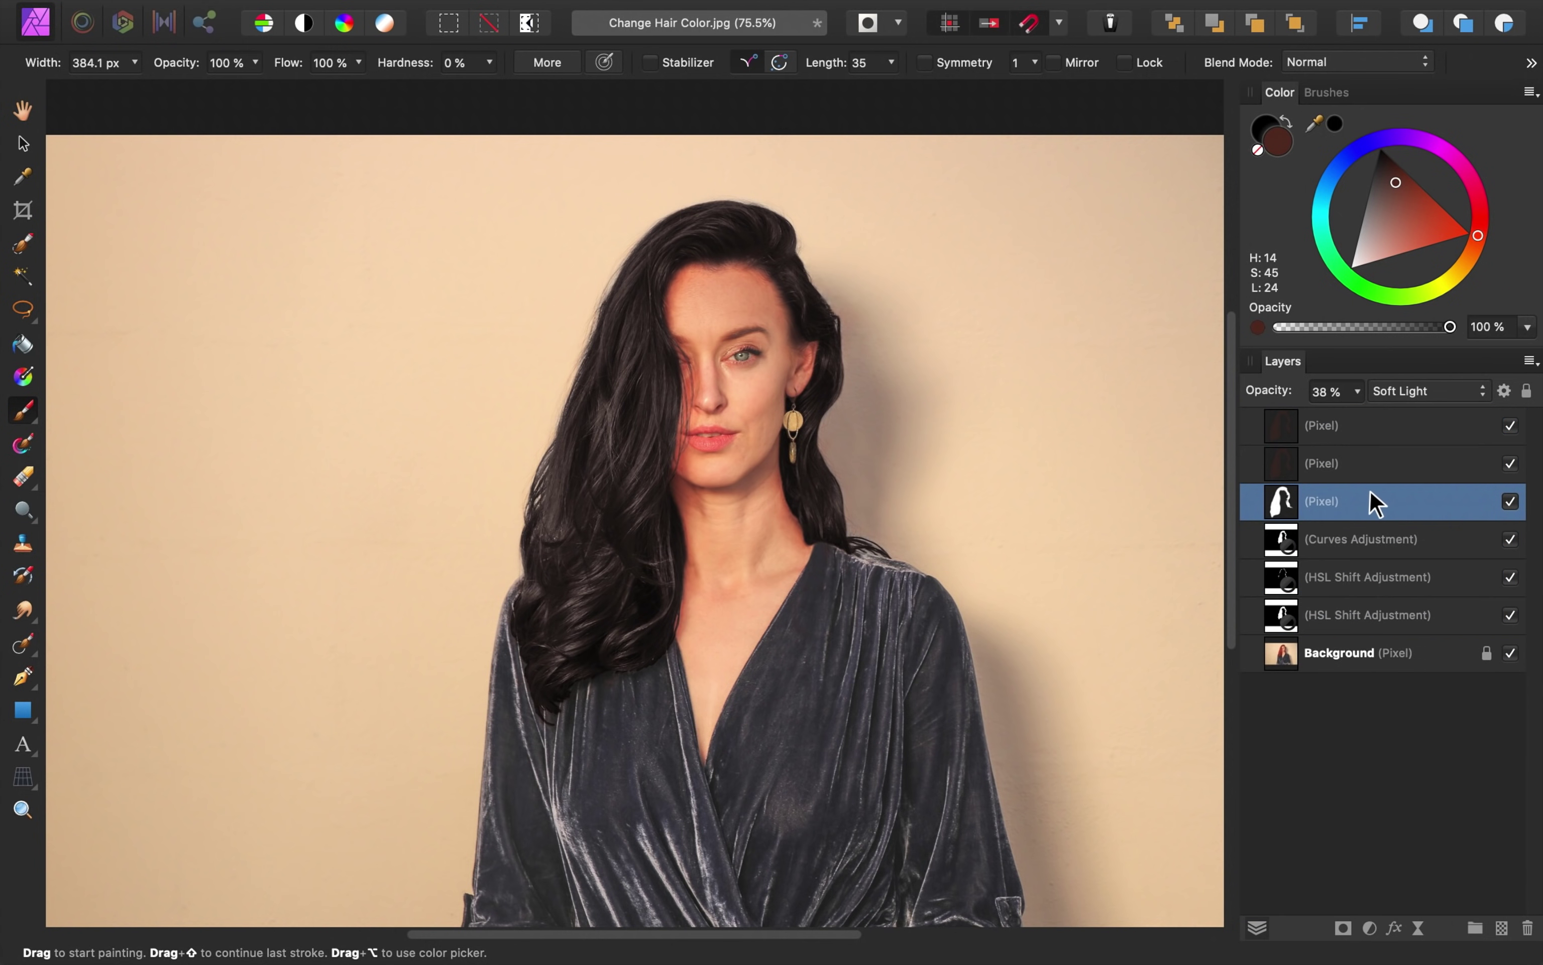
left_click(1382, 437, "shift")
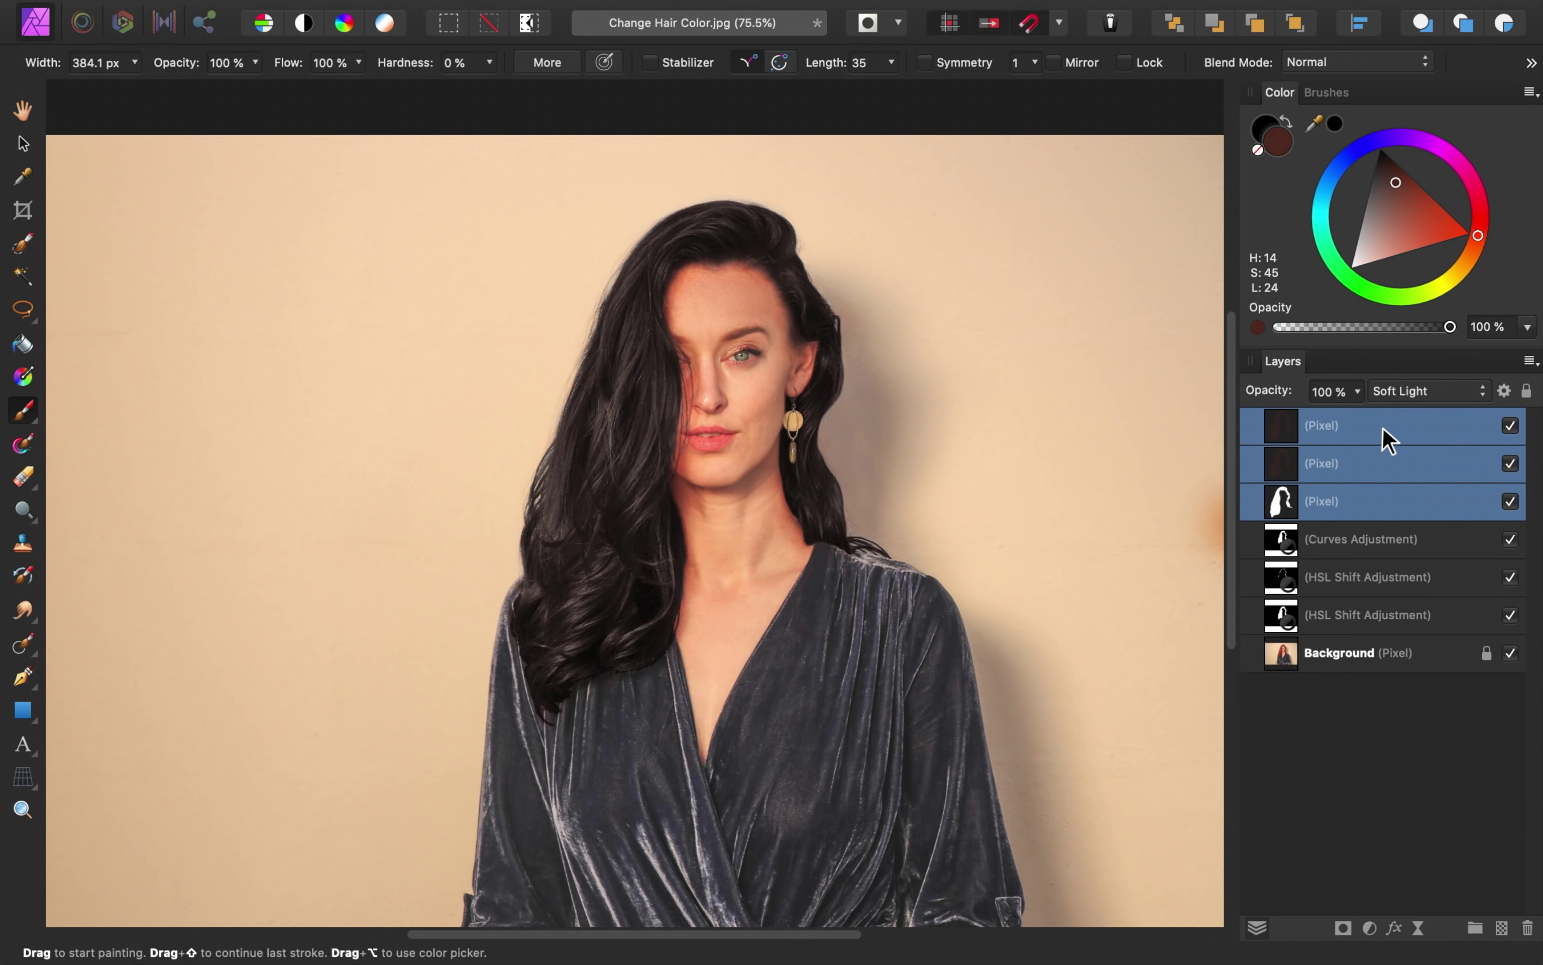
key("super+g")
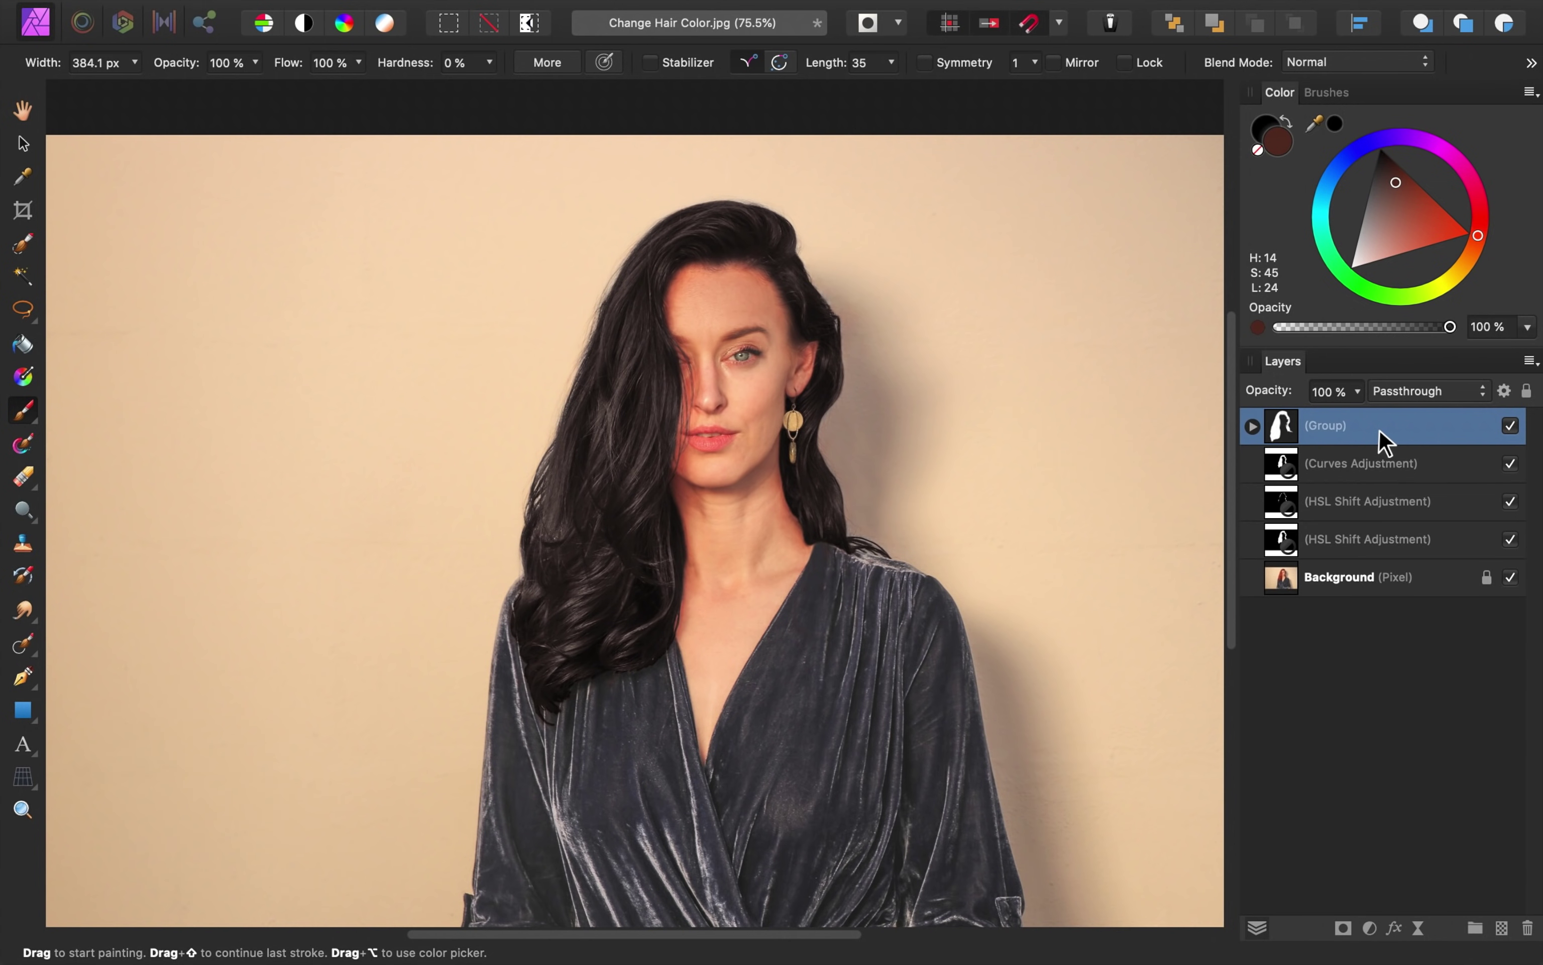
Hide the hair group and raise the Curves midpoint to lighten the hair to light grey.
left_click(1510, 425)
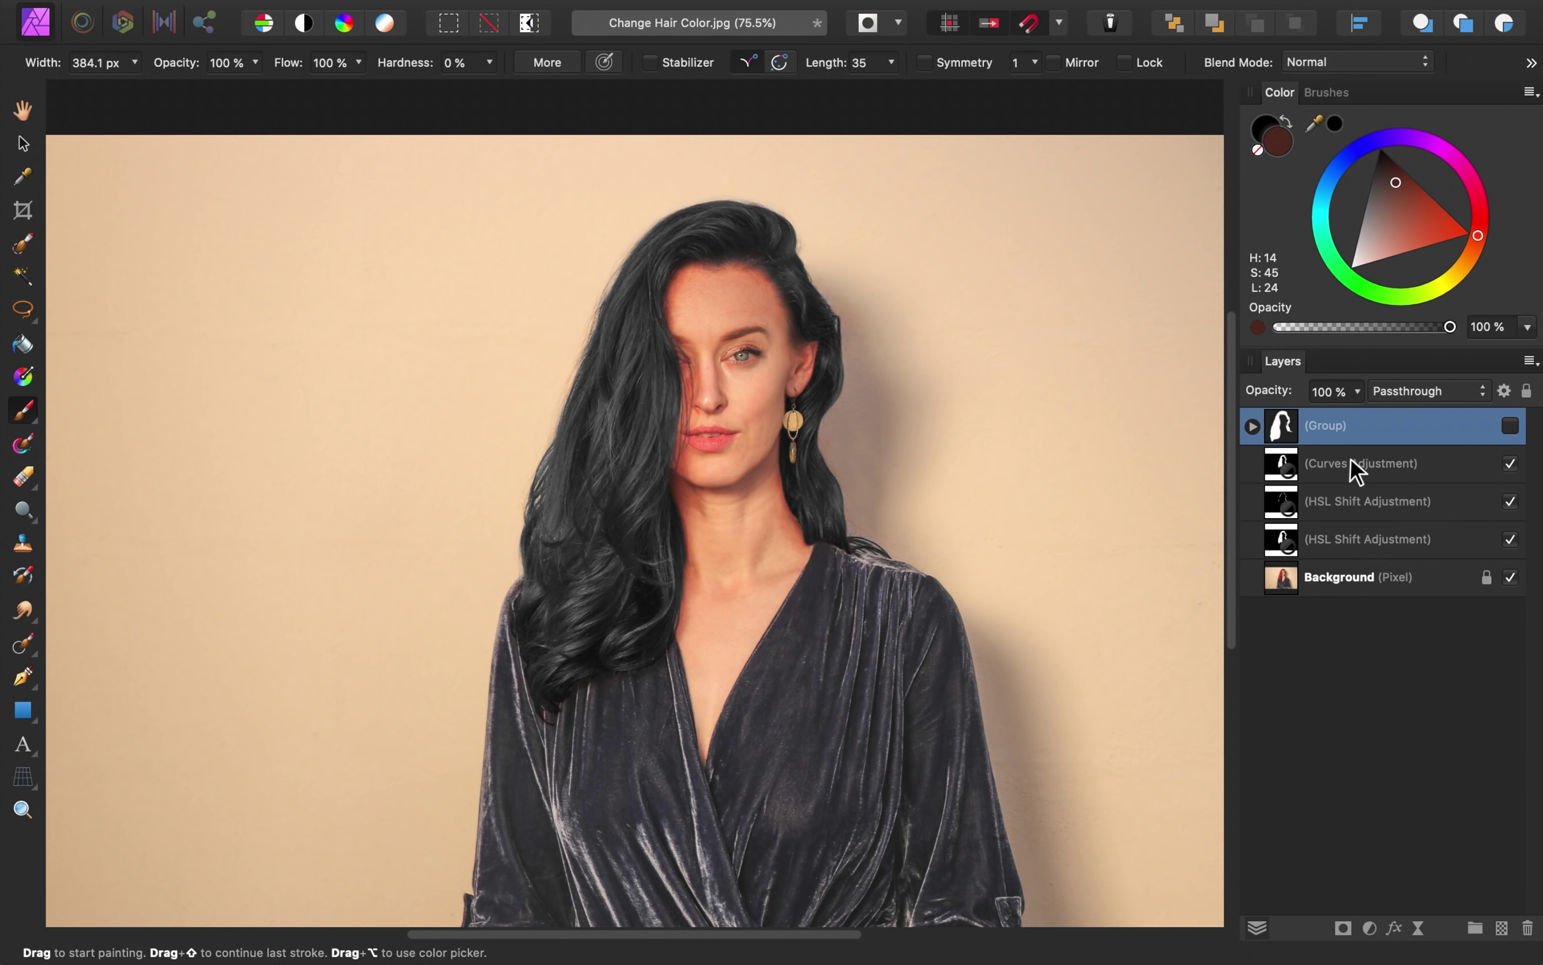
left_click(1311, 470)
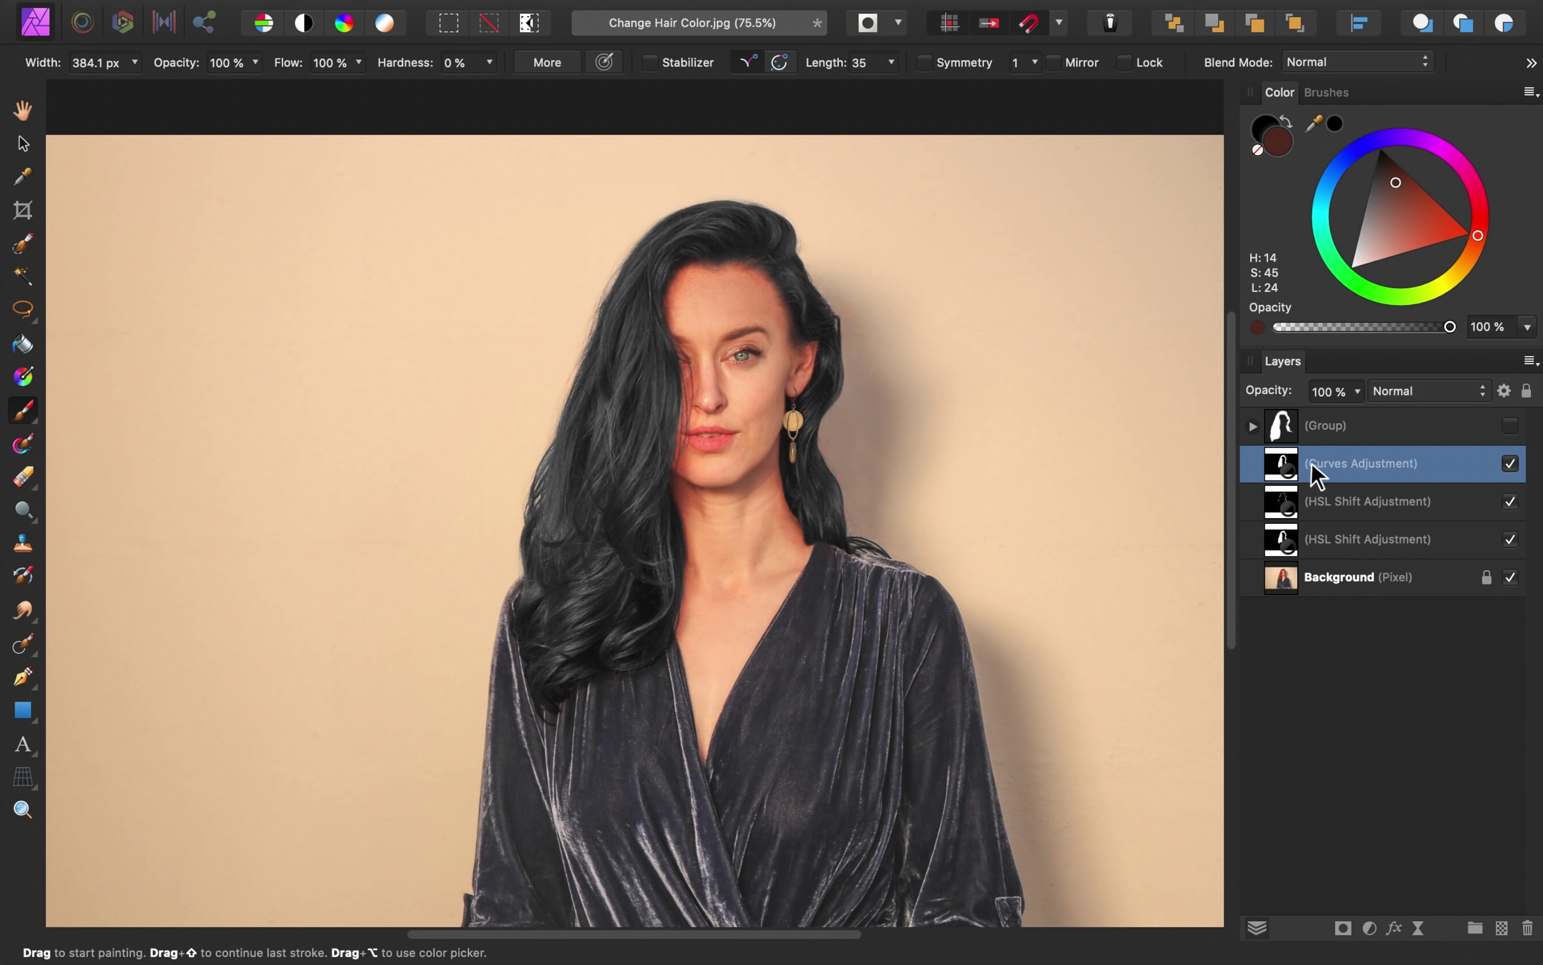
double_click(1282, 473)
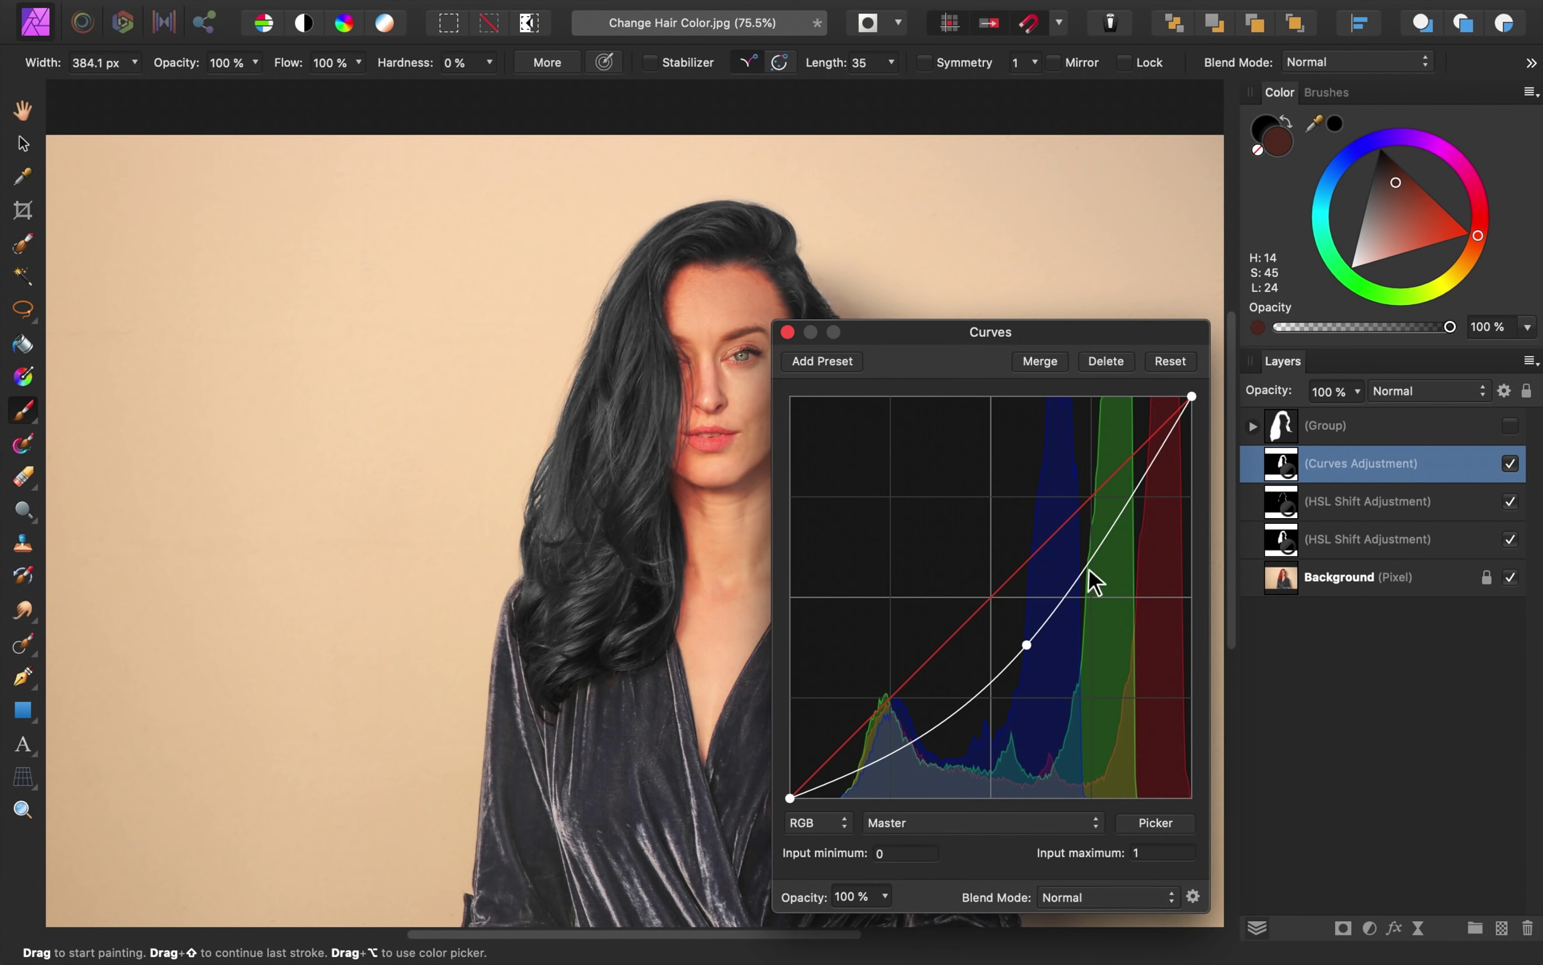
left_click_drag(1027, 644, 963, 563)
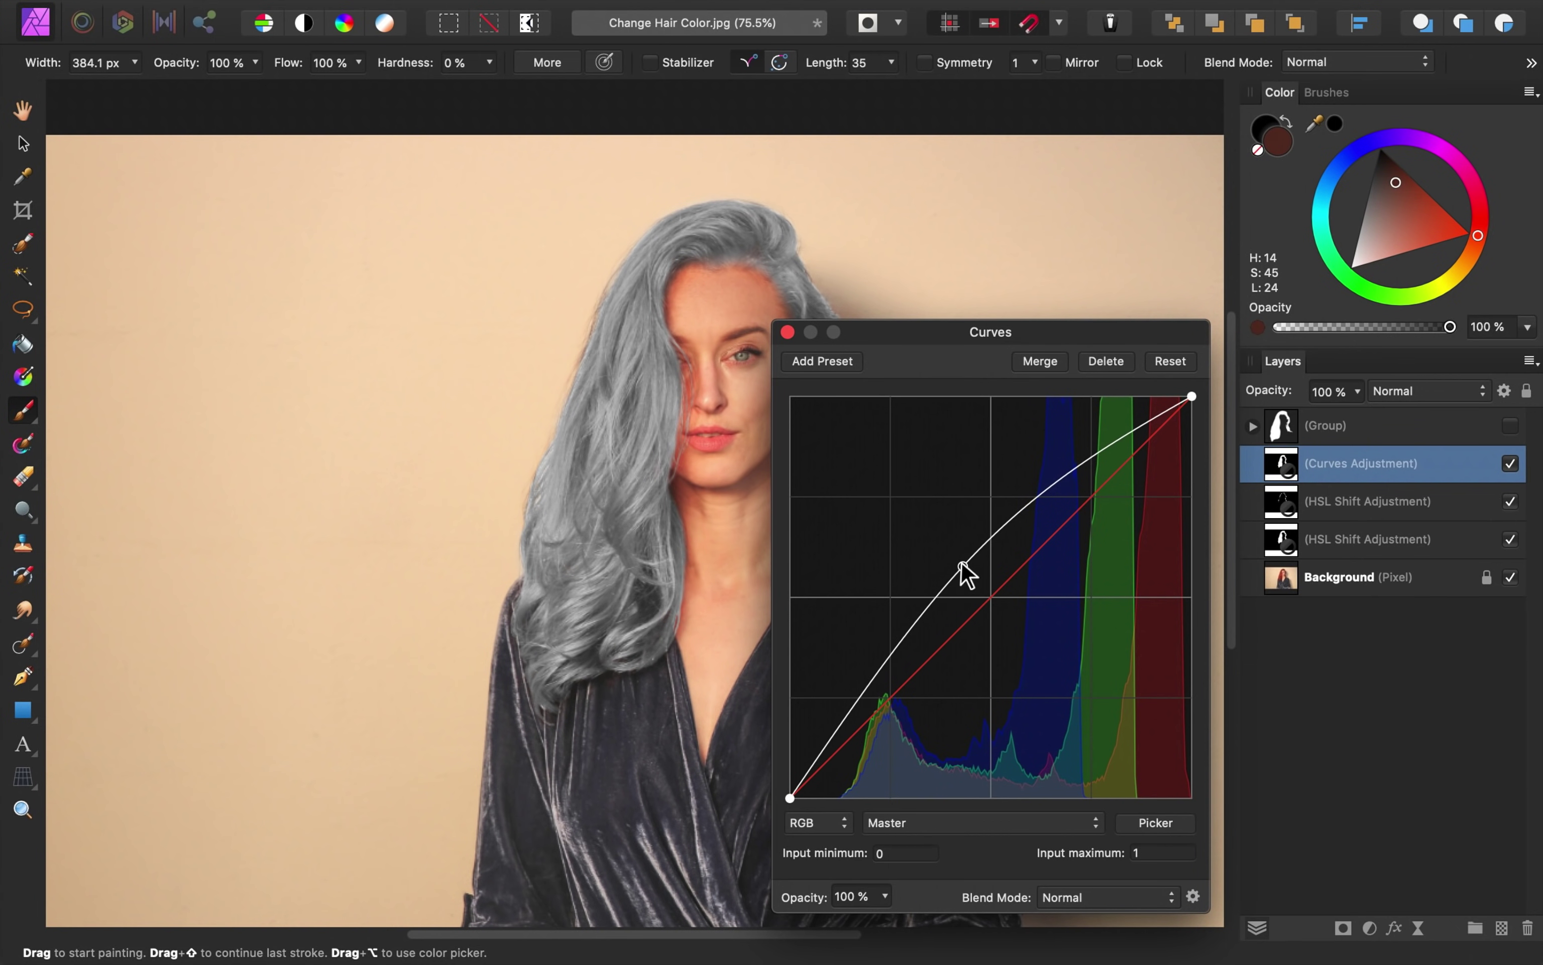
left_click(788, 332)
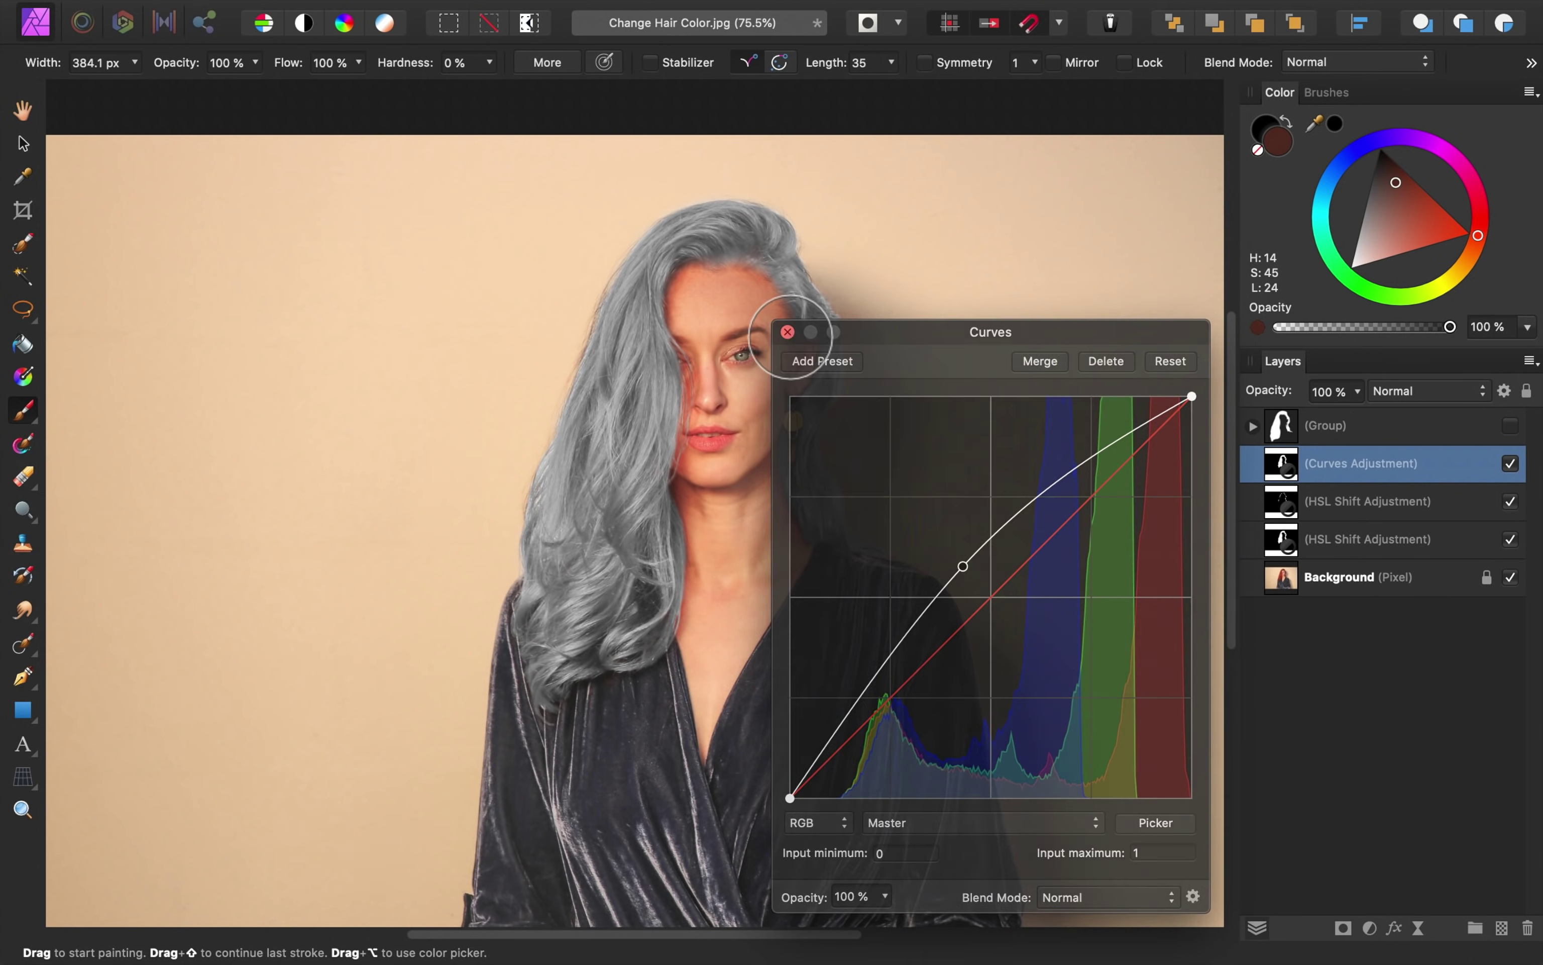
left_click(1280, 472, "super")
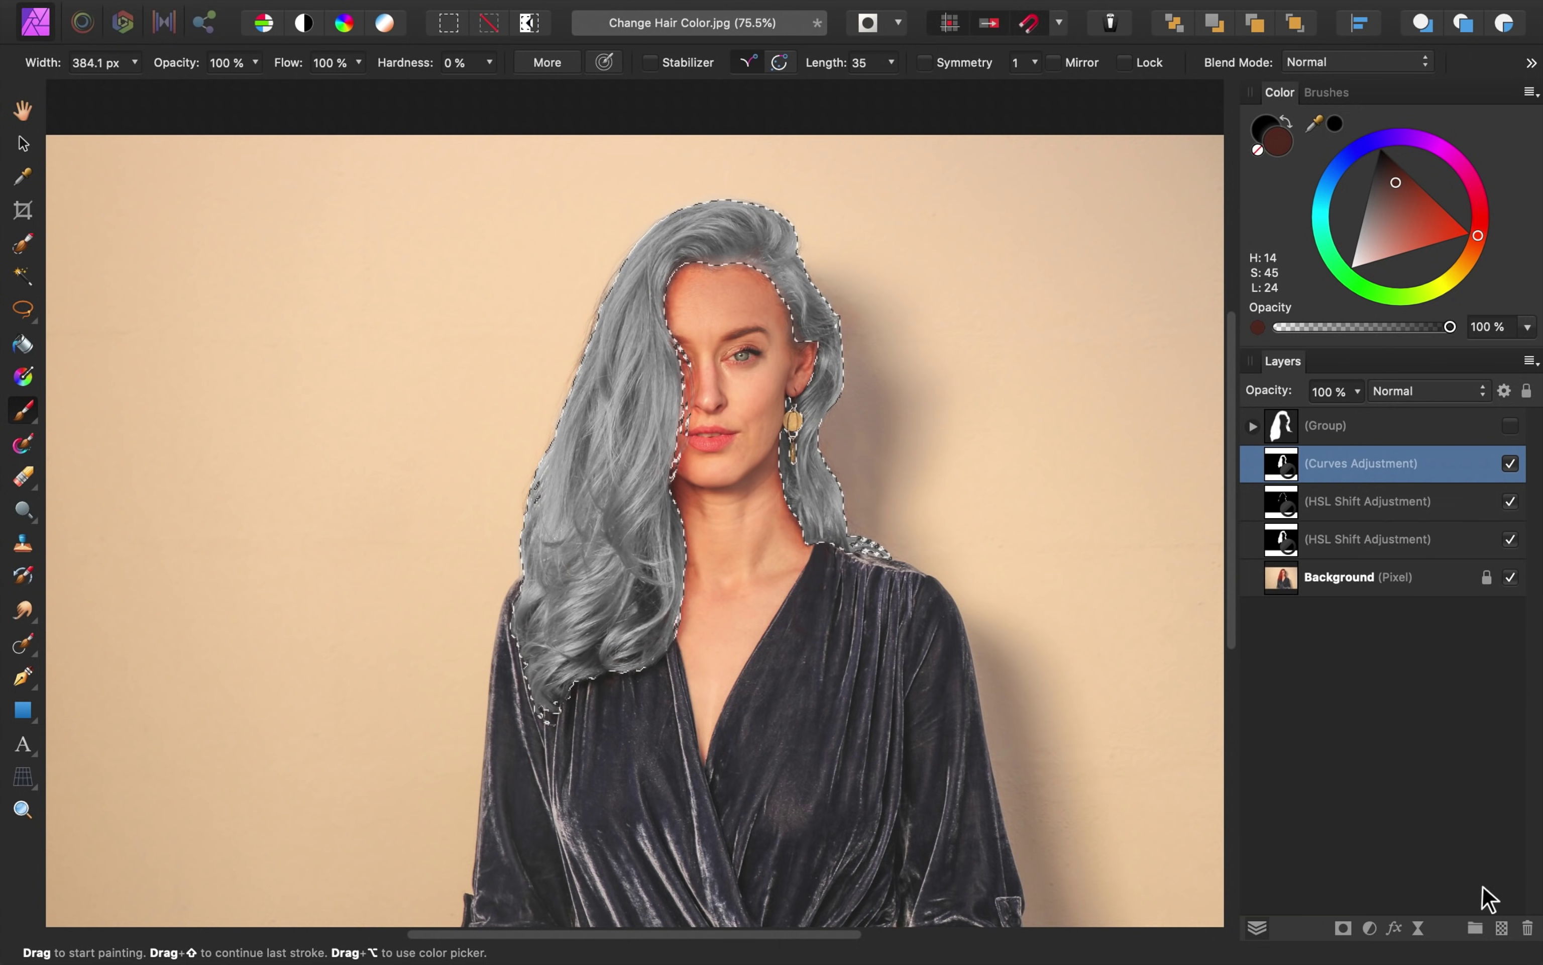
Add a new Pixel layer and set the paint colour to pure white.
left_click(1502, 927)
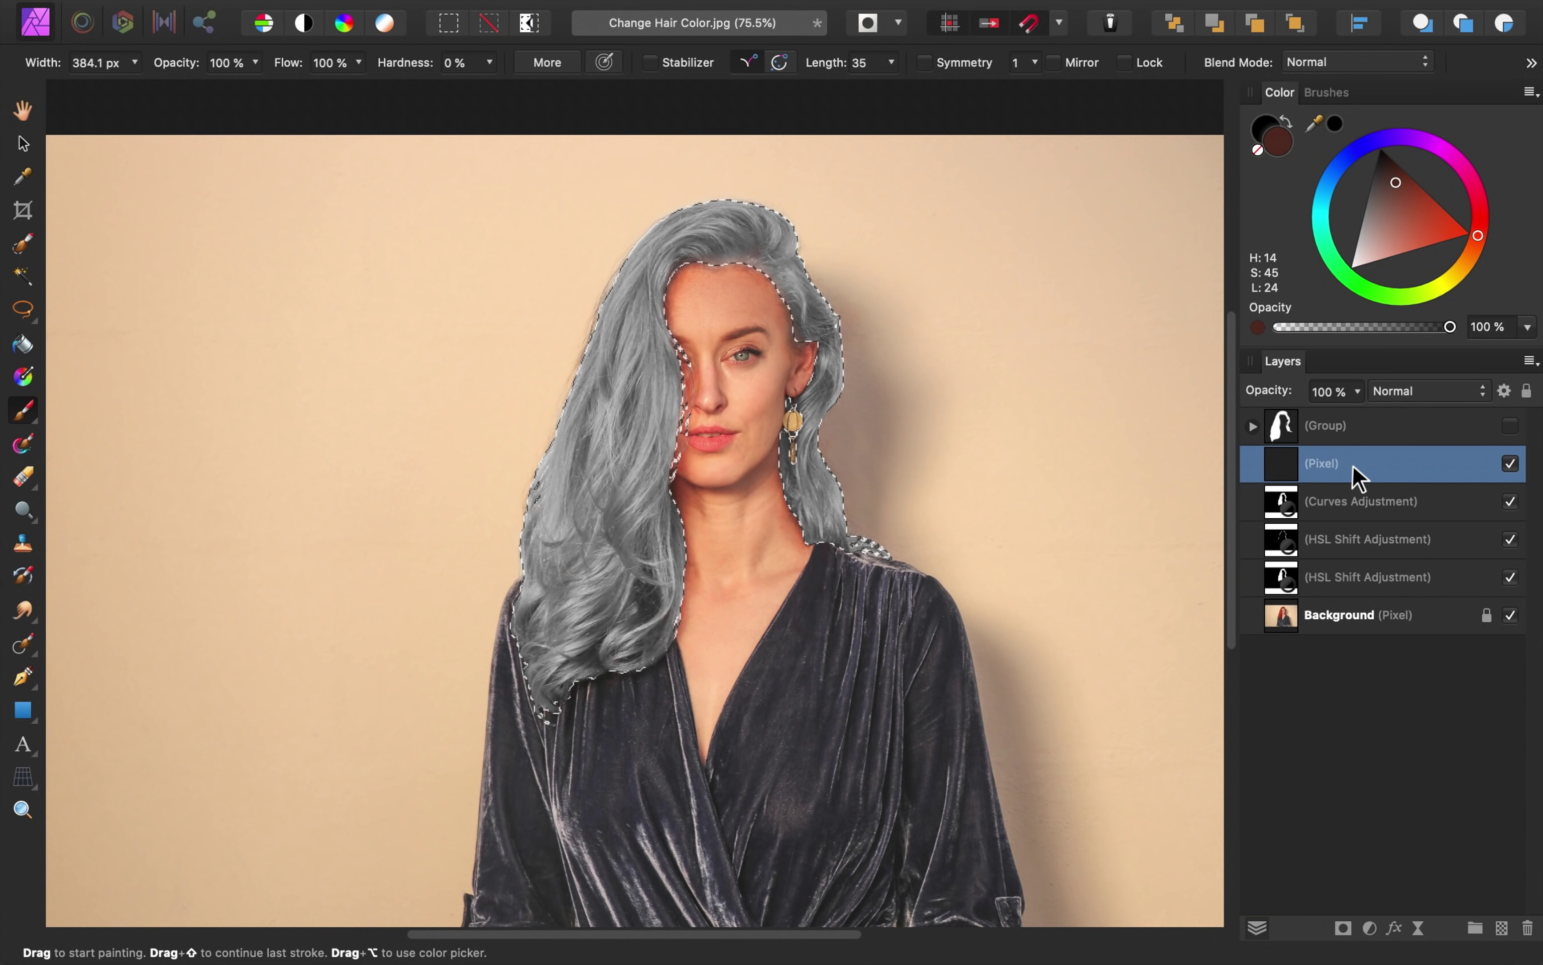
left_click(1377, 237)
left_click_drag(1375, 244, 1349, 271)
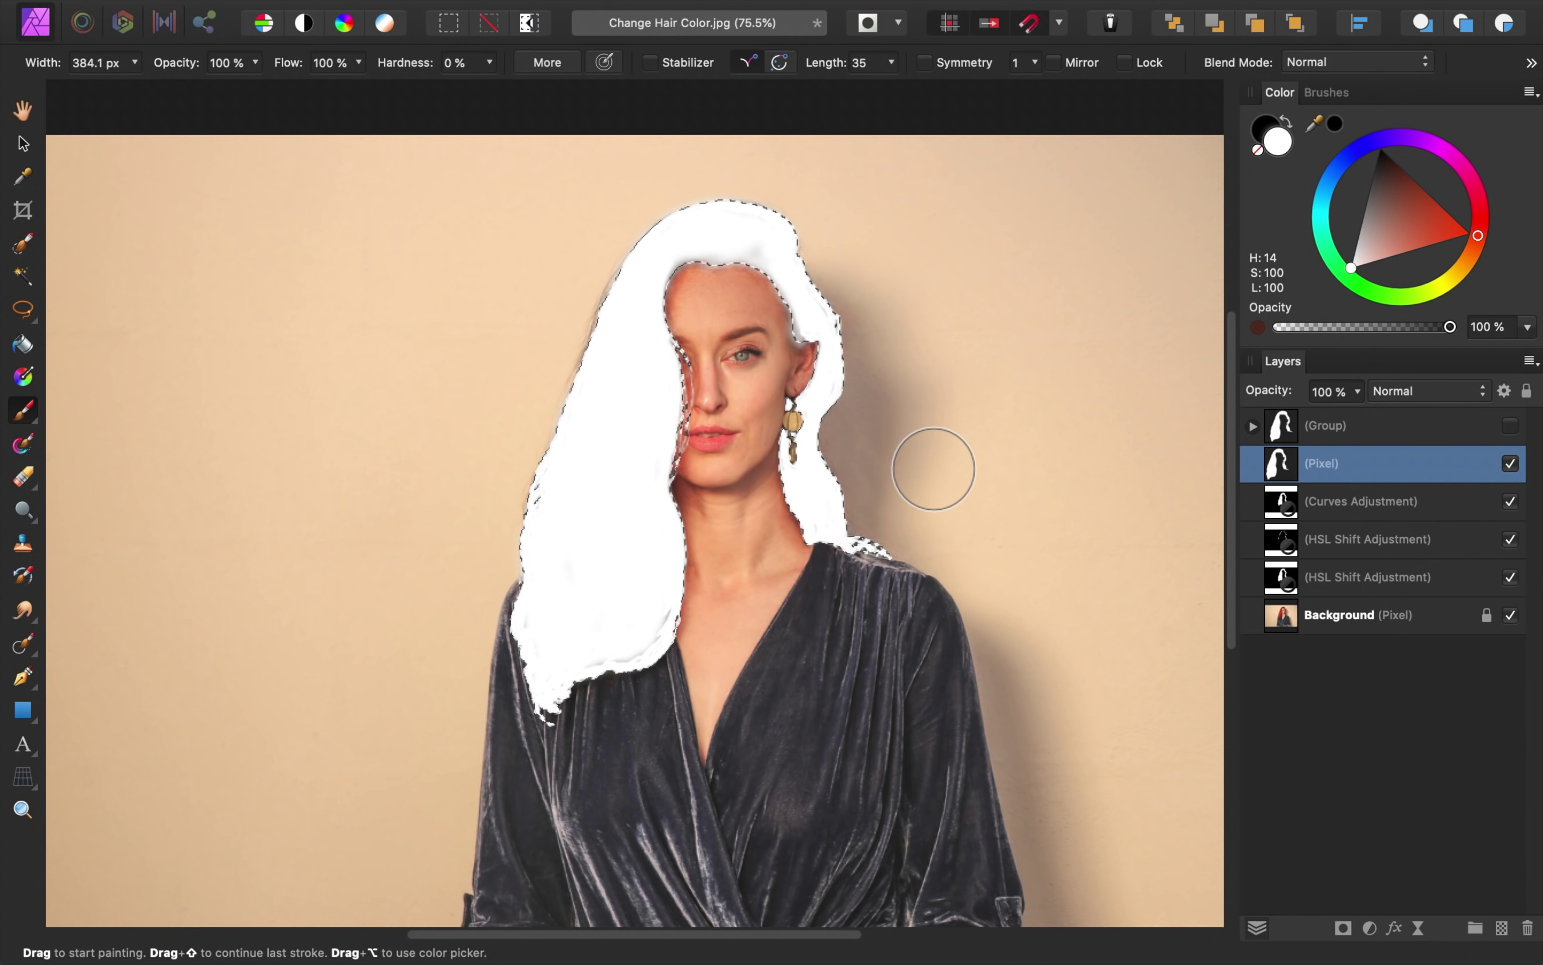
Set the white layer to Soft Light and trim its underlying blend range to Out 8%.
left_click(1408, 392)
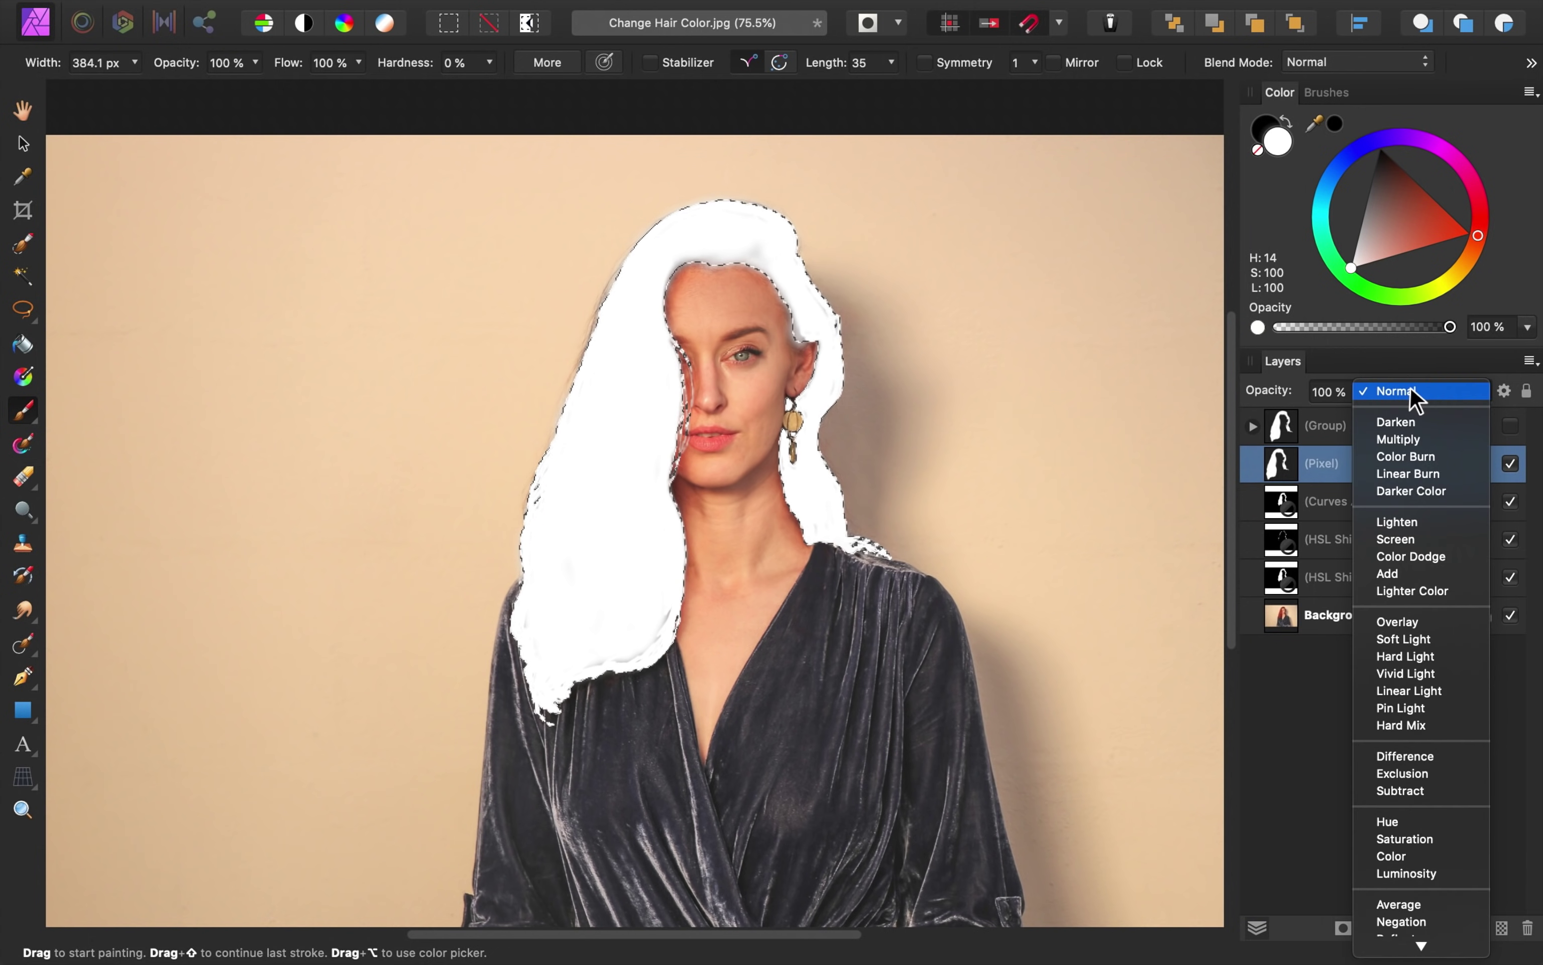
left_click(1413, 638)
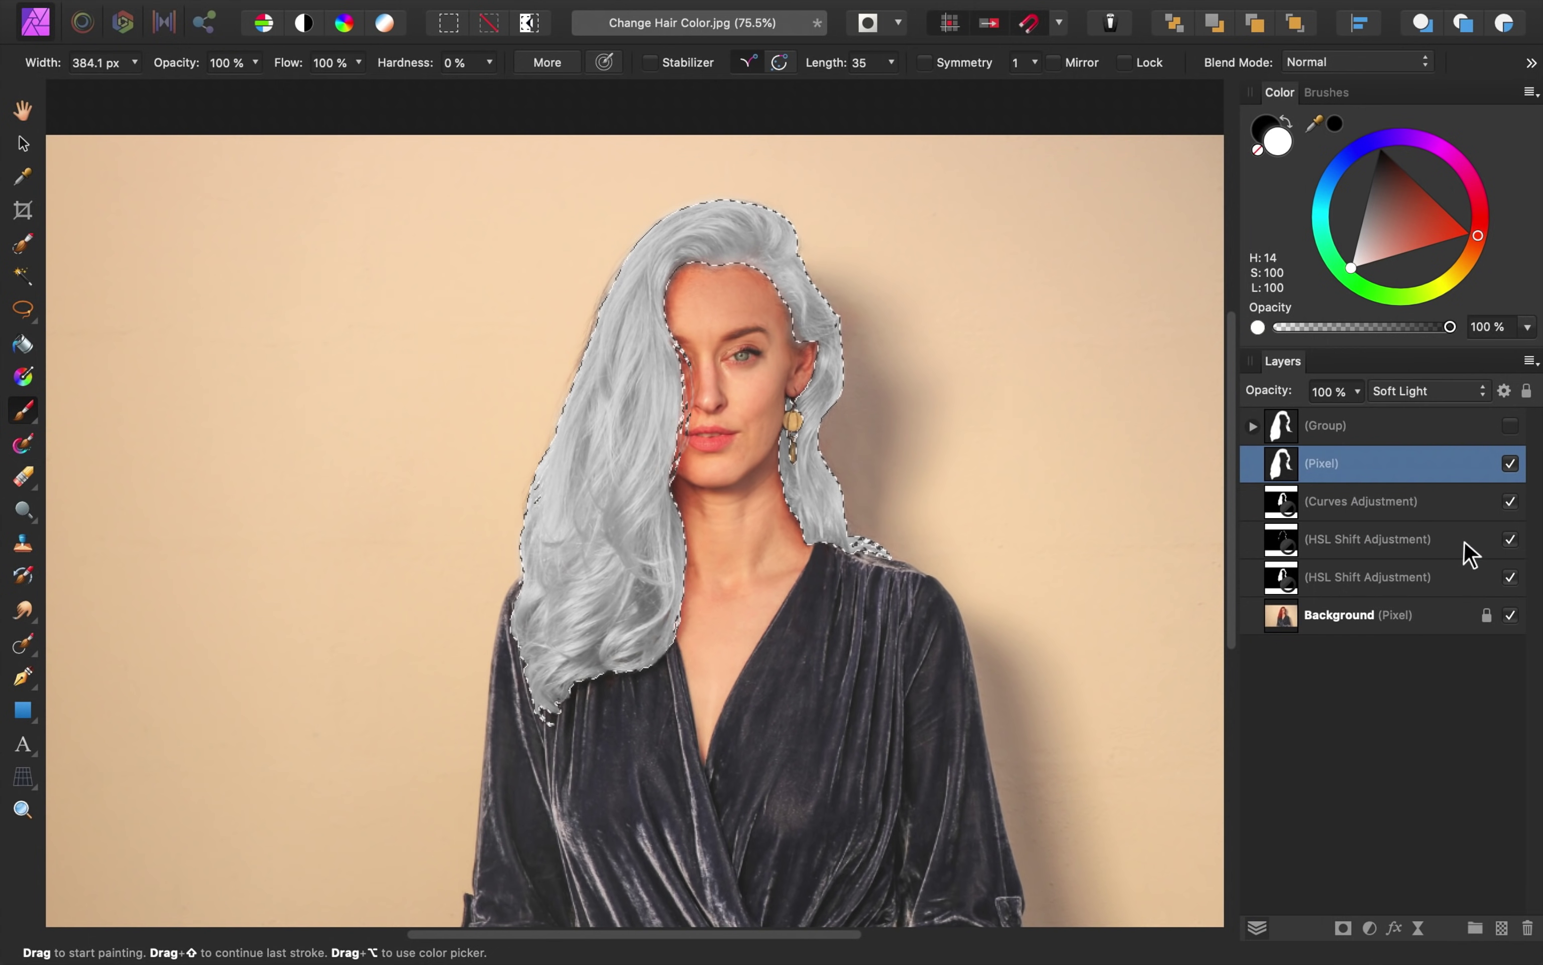
left_click(1505, 391)
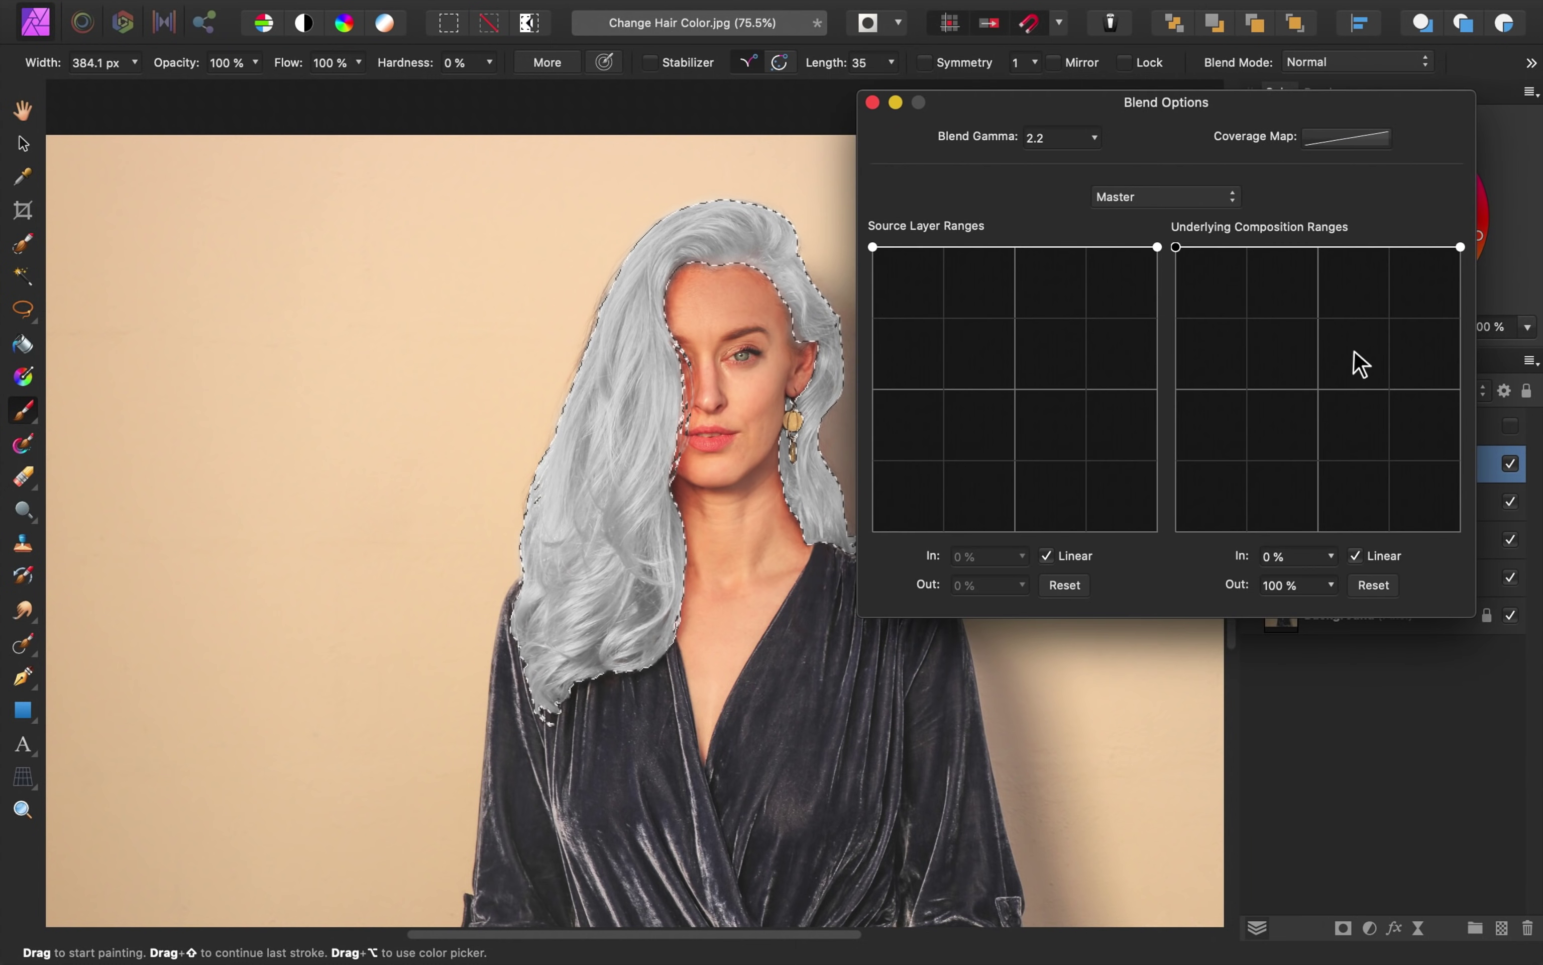
left_click_drag(1176, 248, 1200, 578)
left_click(872, 102)
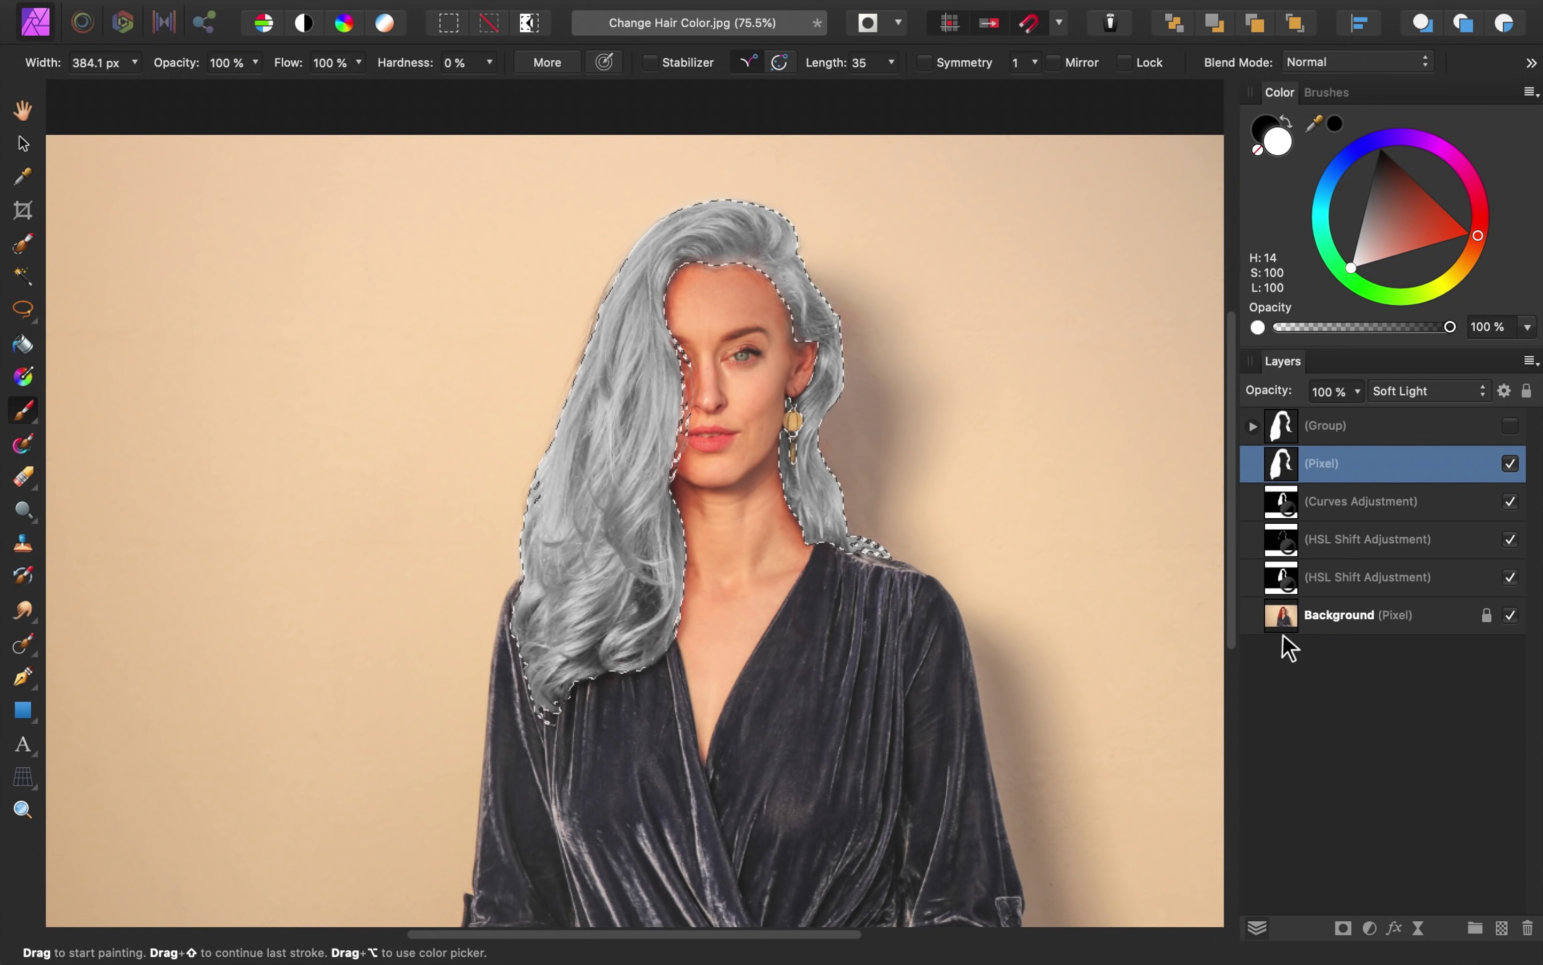
Add a new Pixel layer painted pink and set its blend mode to Soft Light.
left_click(1501, 928)
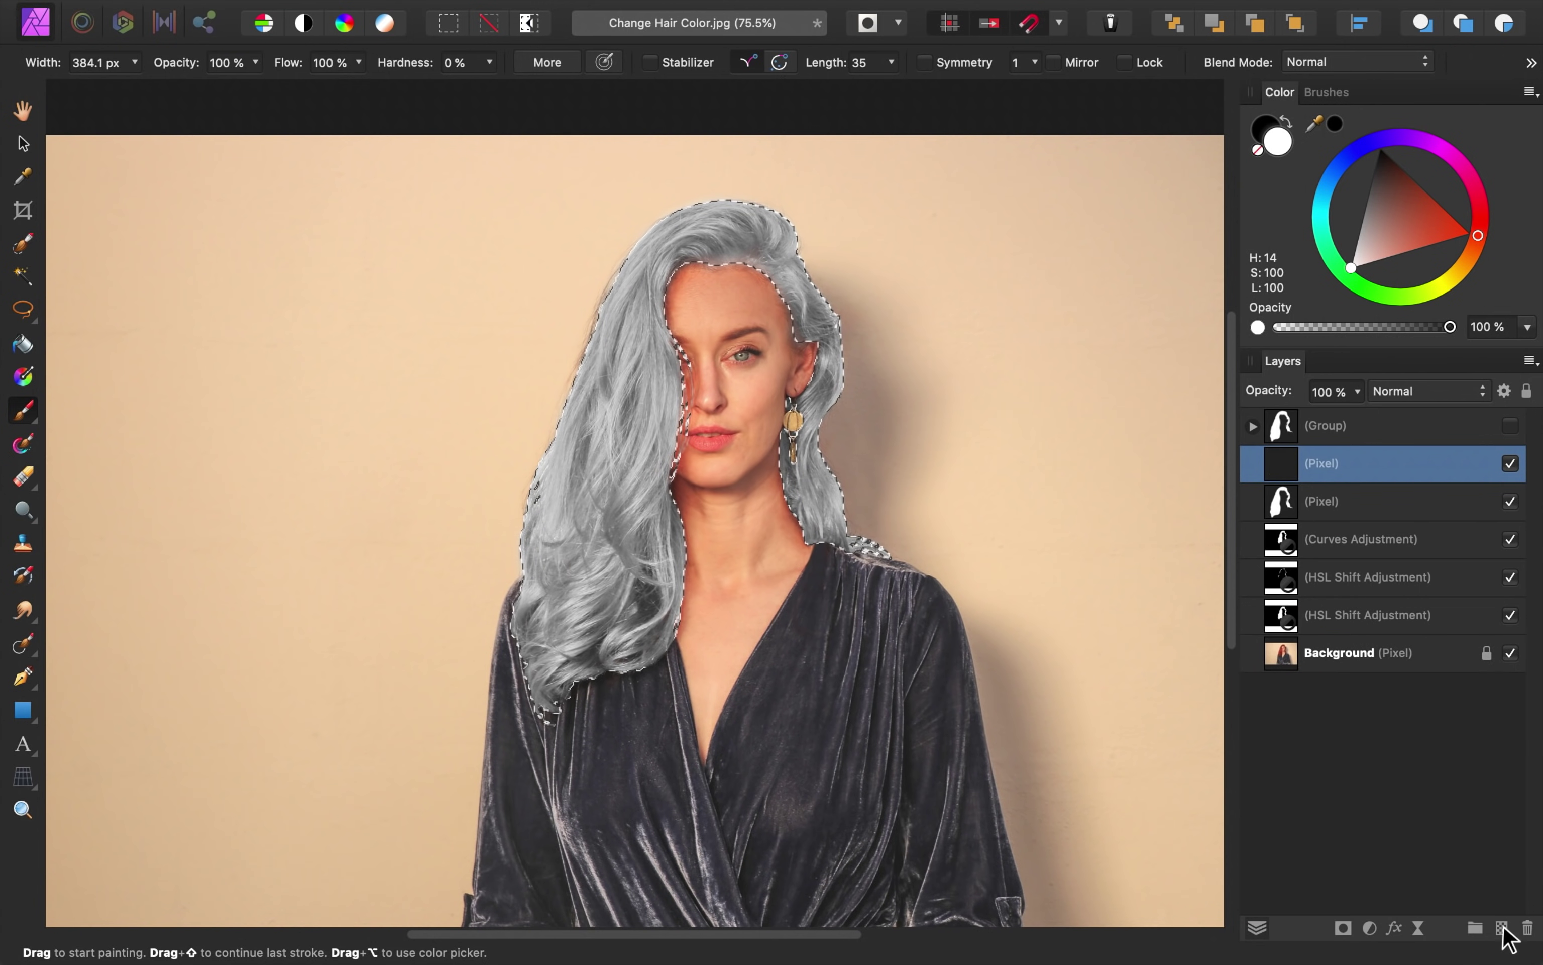
left_click(1384, 249)
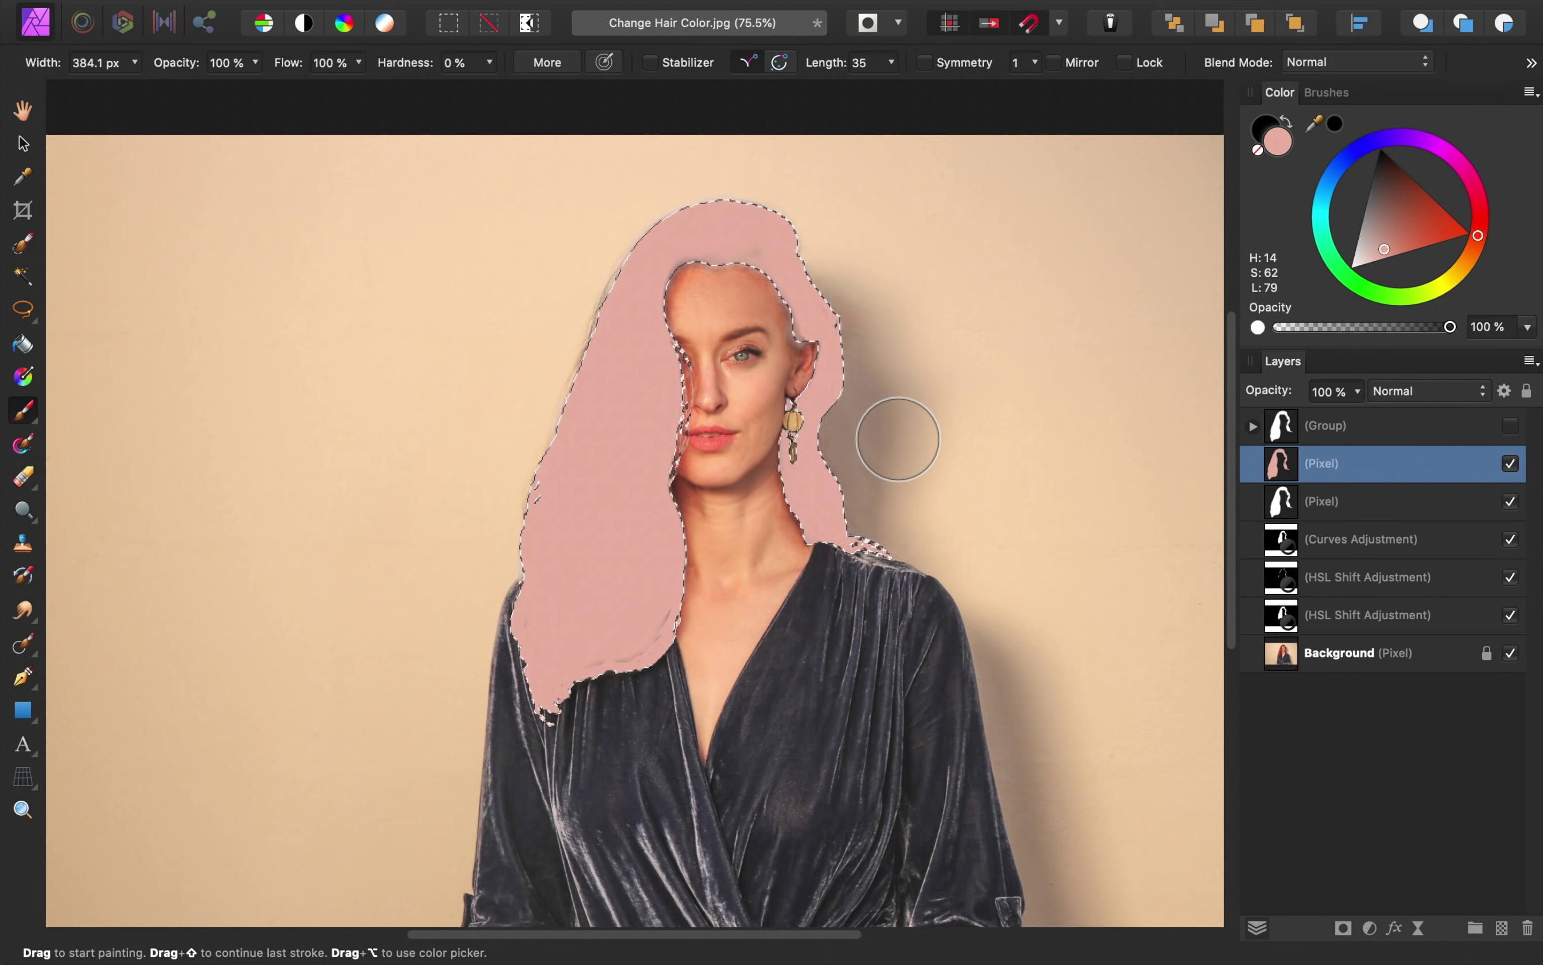
left_click(1426, 391)
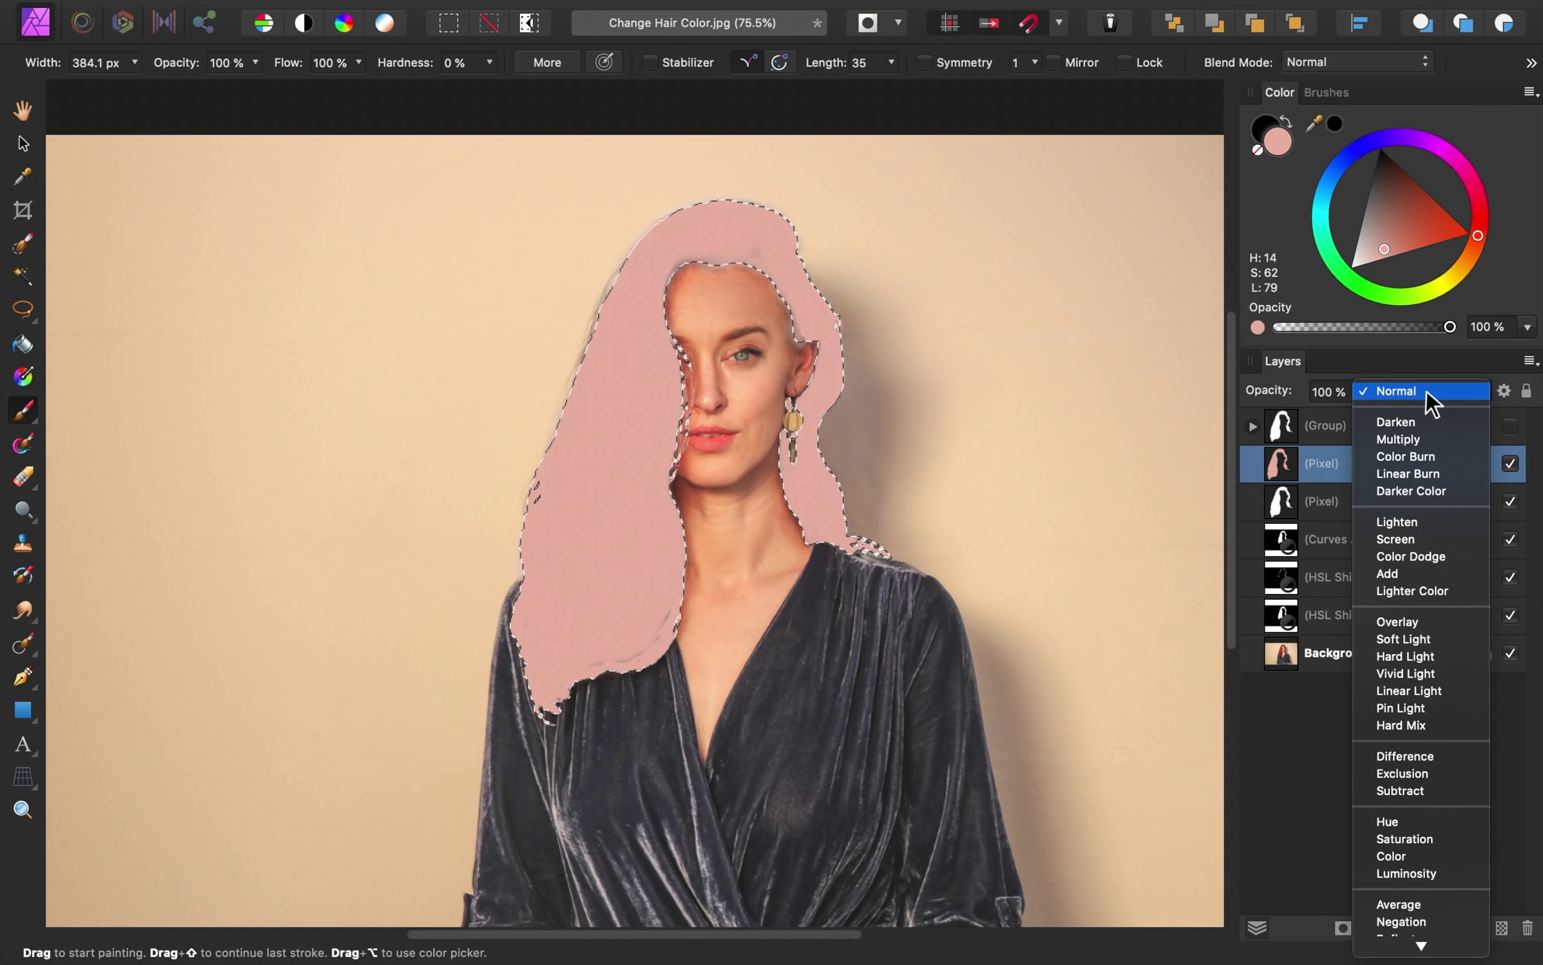
left_click(1429, 638)
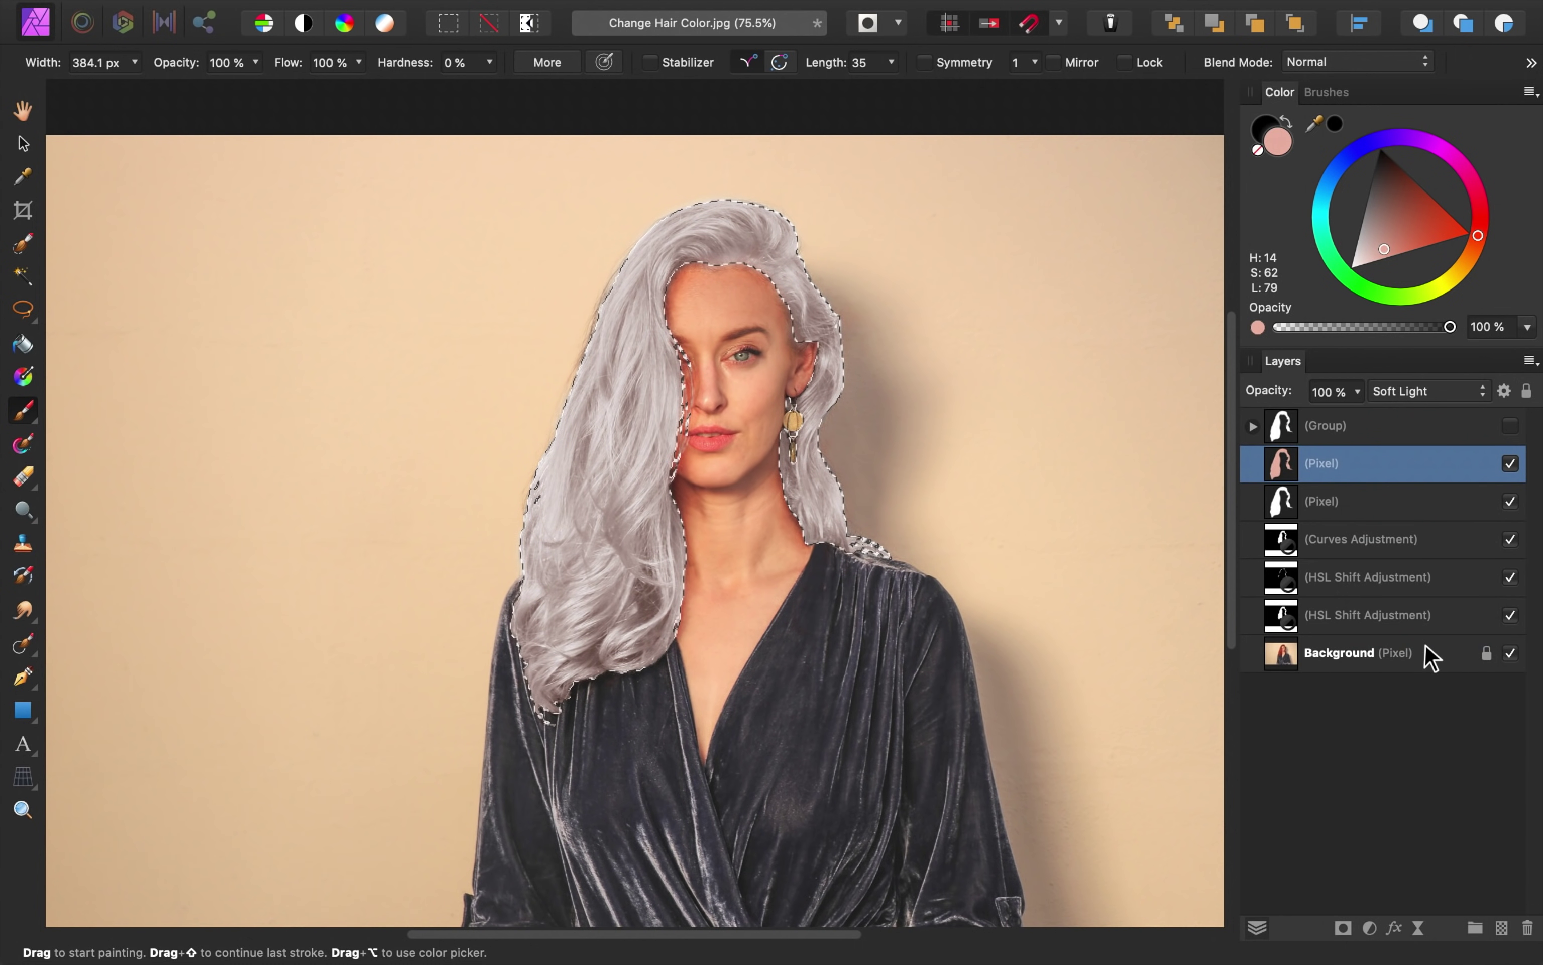
Drag the pink layer's underlying Blend Ranges left node to 8% to spare the darkest tones.
left_click(1511, 463)
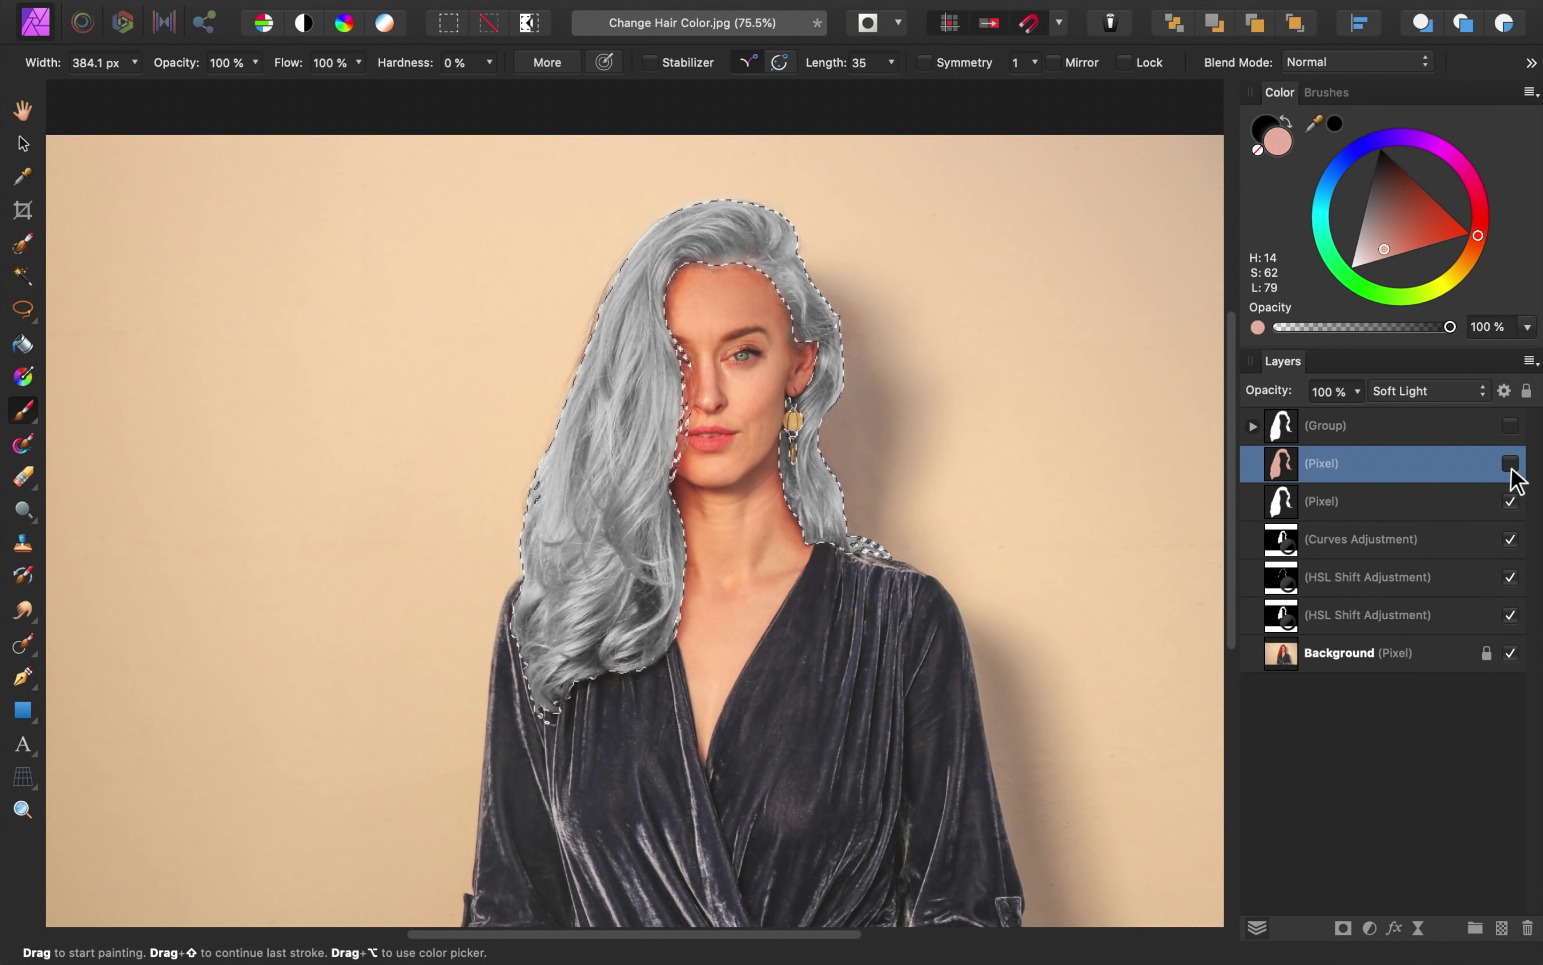
left_click(1510, 464)
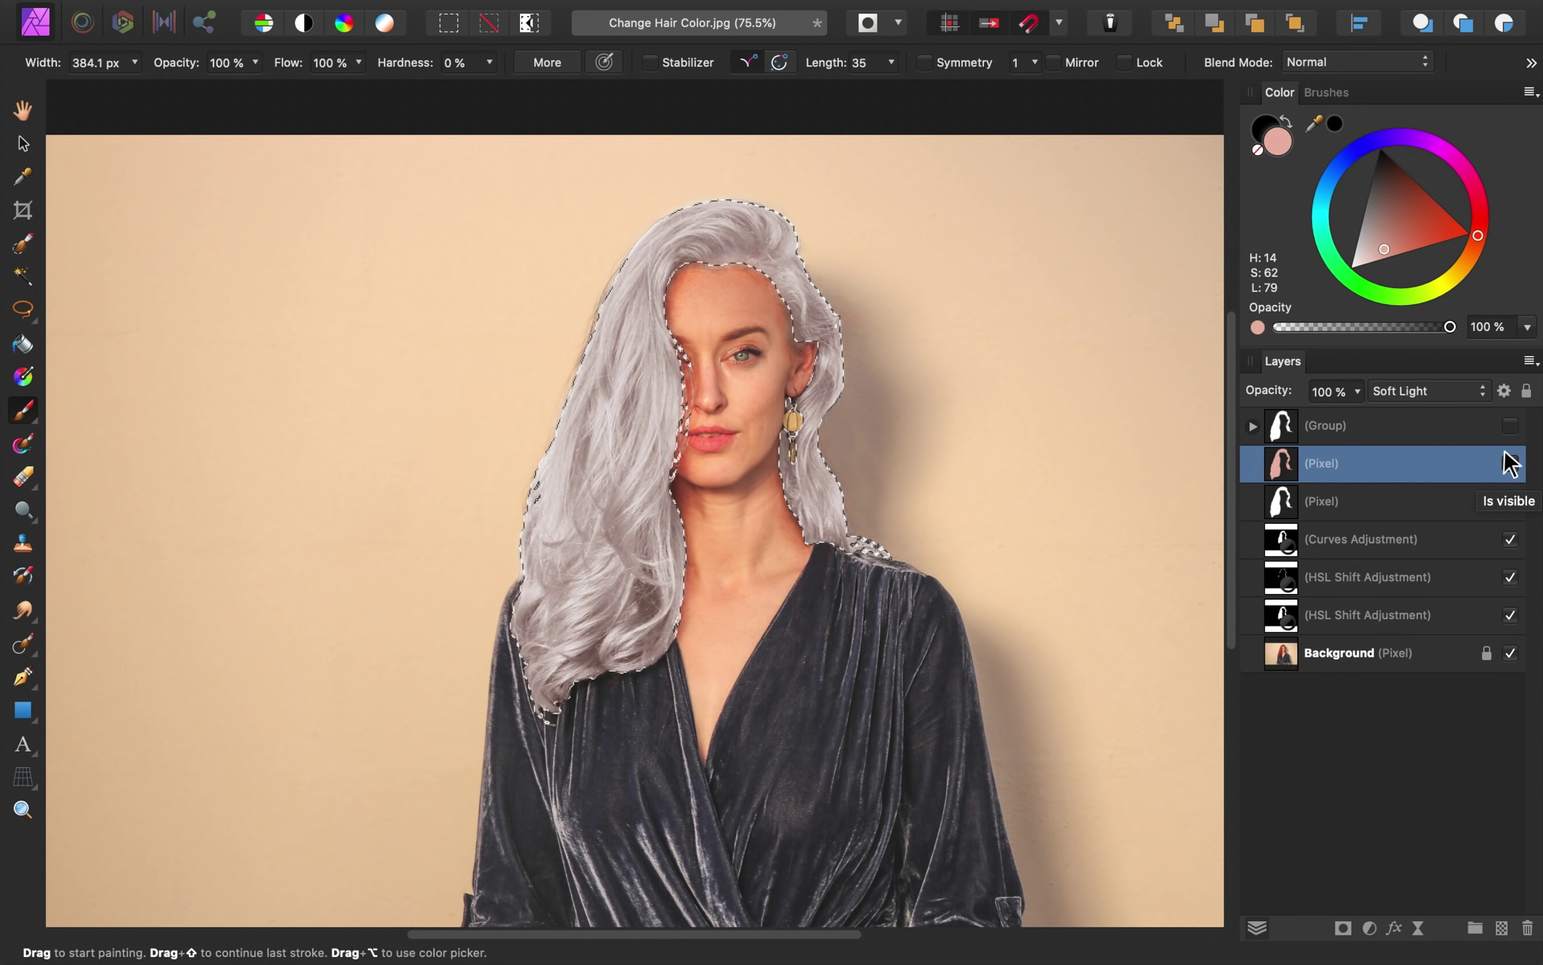
left_click(1505, 392)
left_click_drag(1176, 248, 1150, 551)
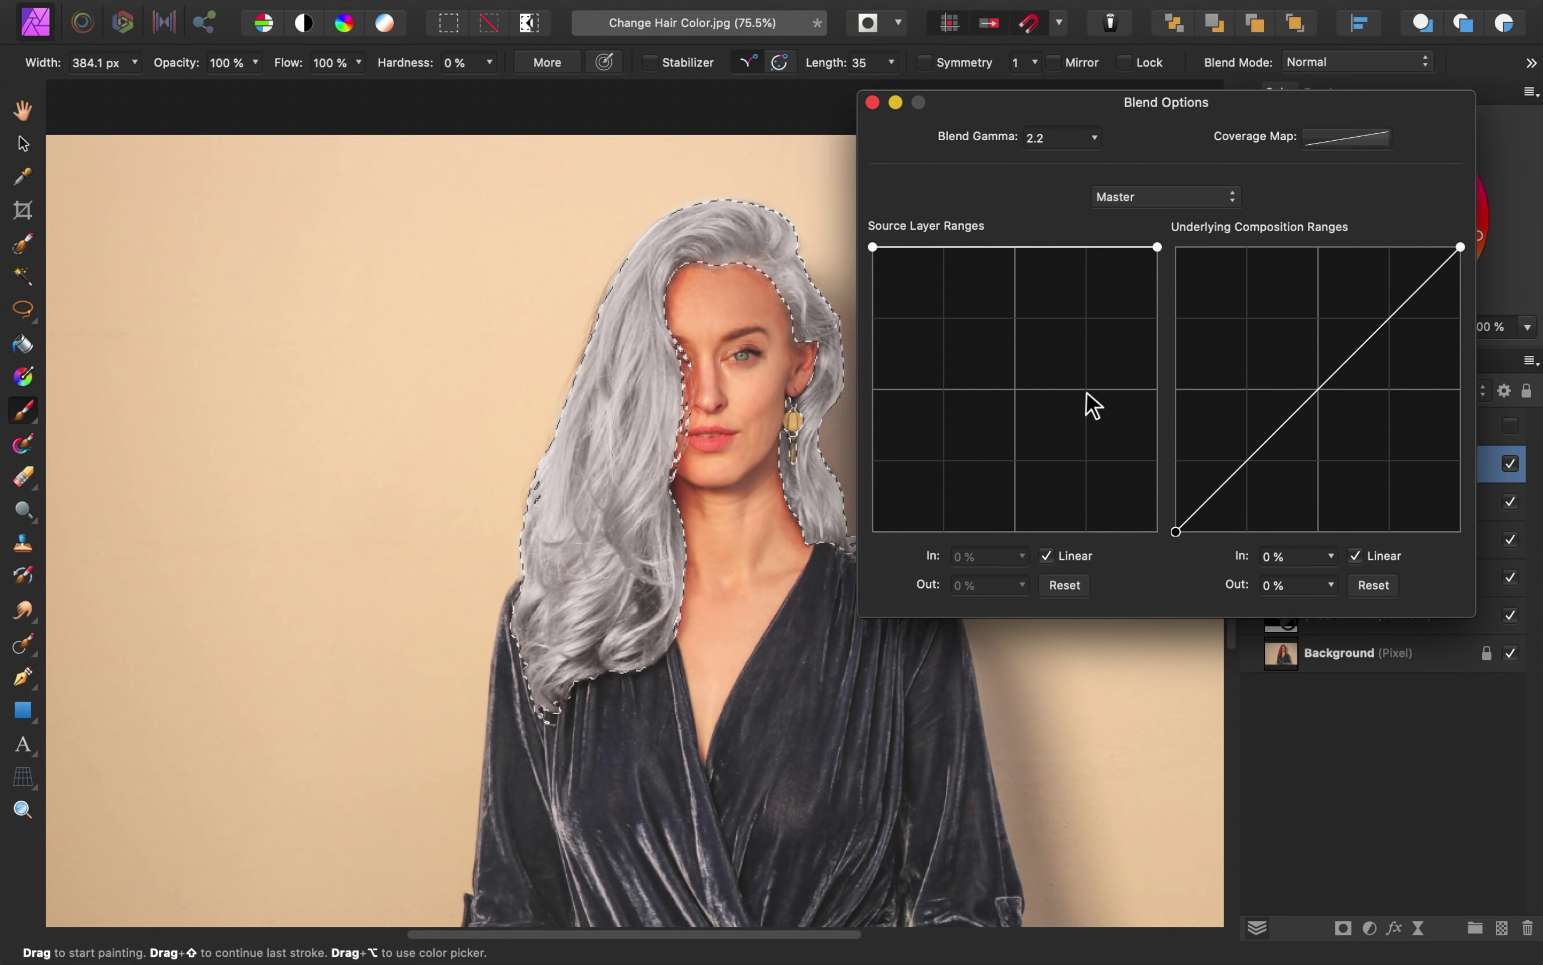
left_click(873, 102)
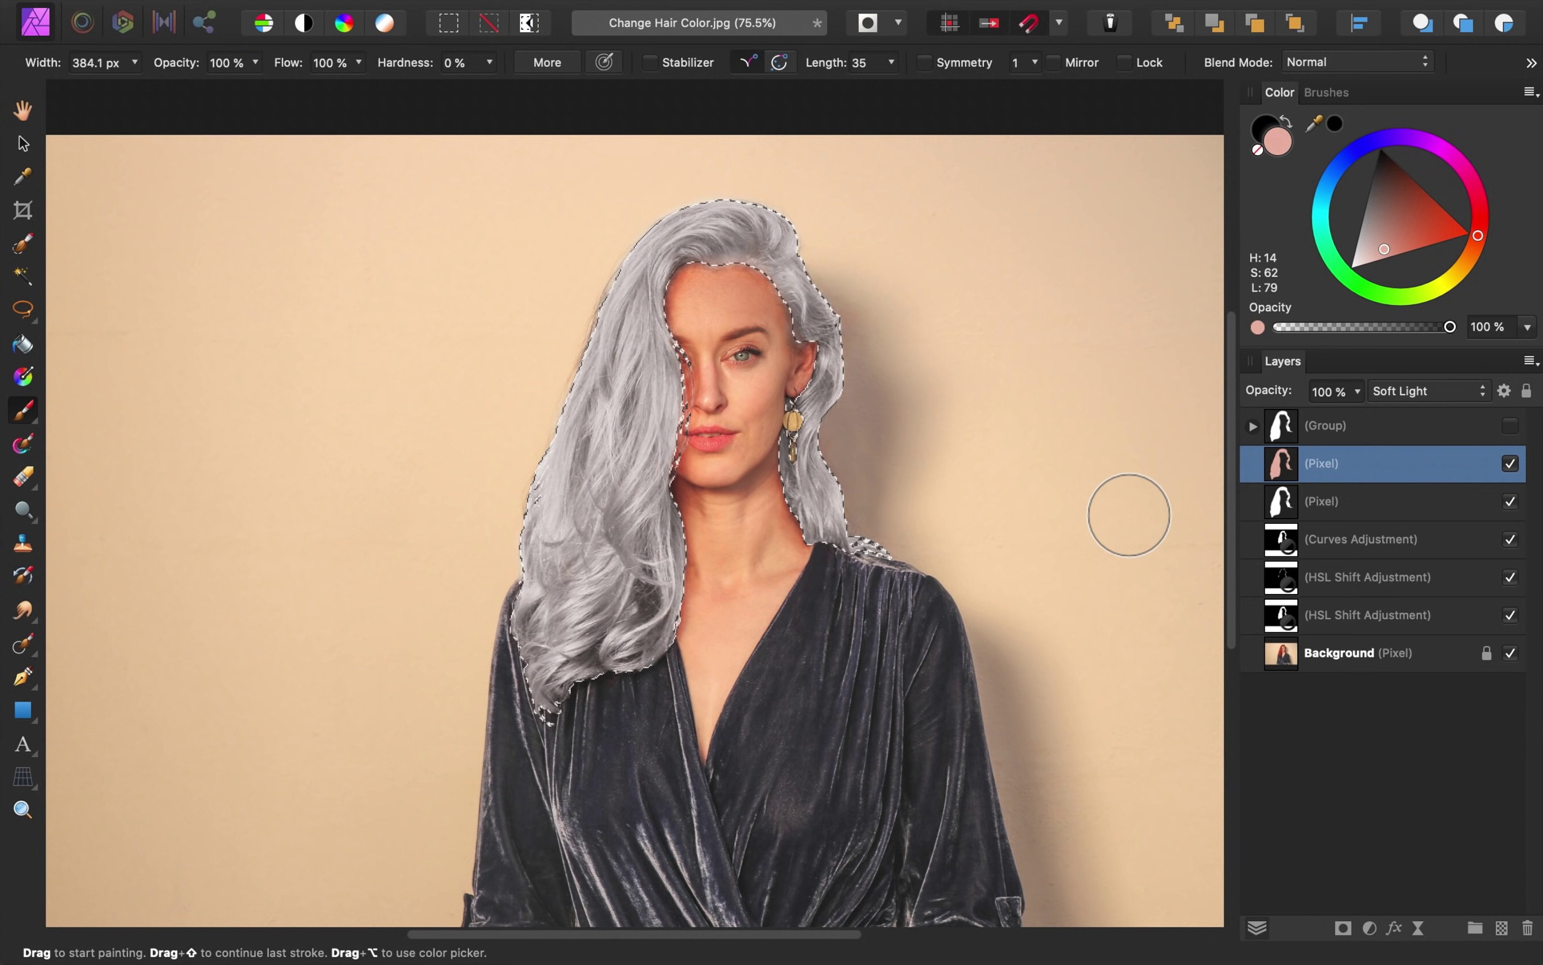
Add a peach Soft Light layer whose blend ranges spare dark tones, then duplicate it with Cmd+J.
left_click(1503, 928)
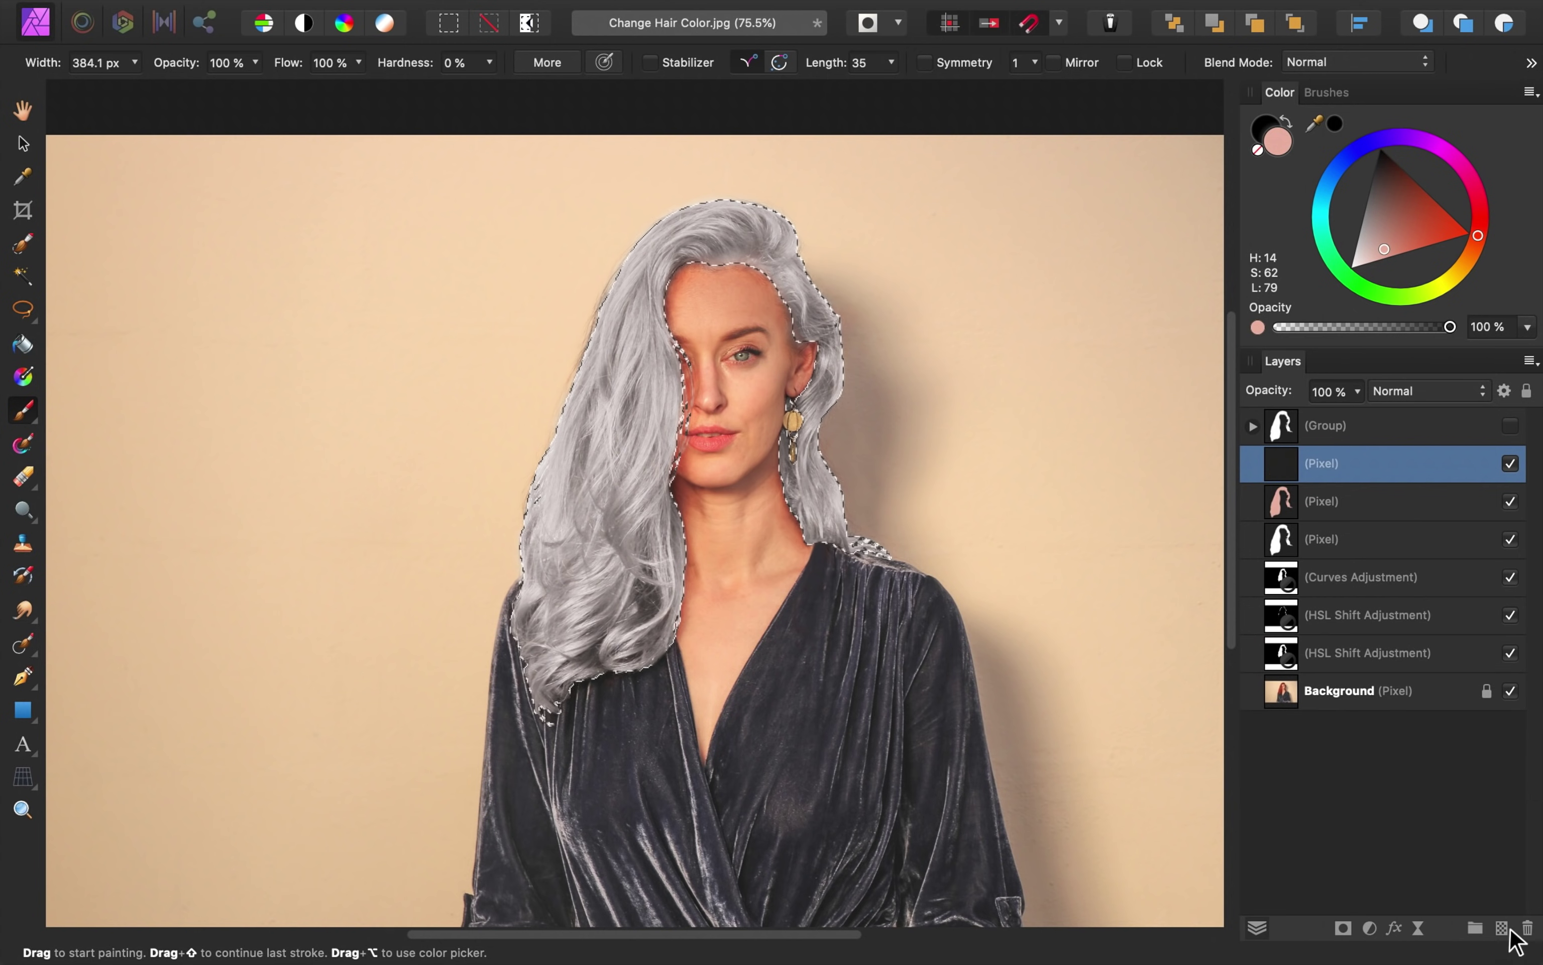
left_click_drag(1478, 239, 1477, 255)
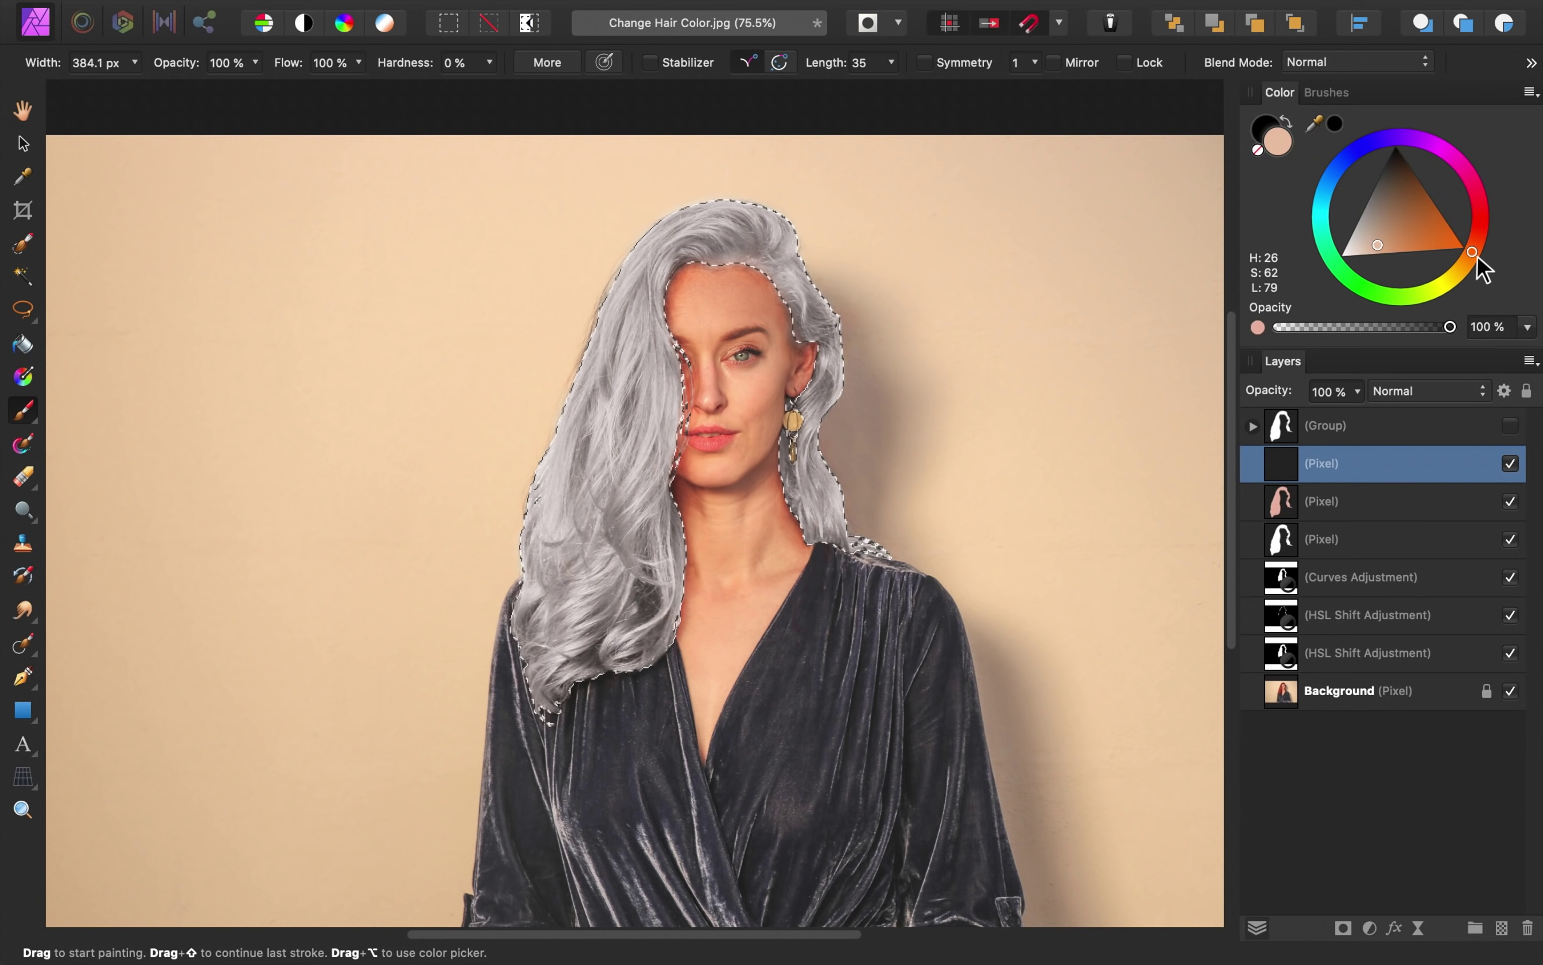
left_click_drag(1378, 244, 1384, 235)
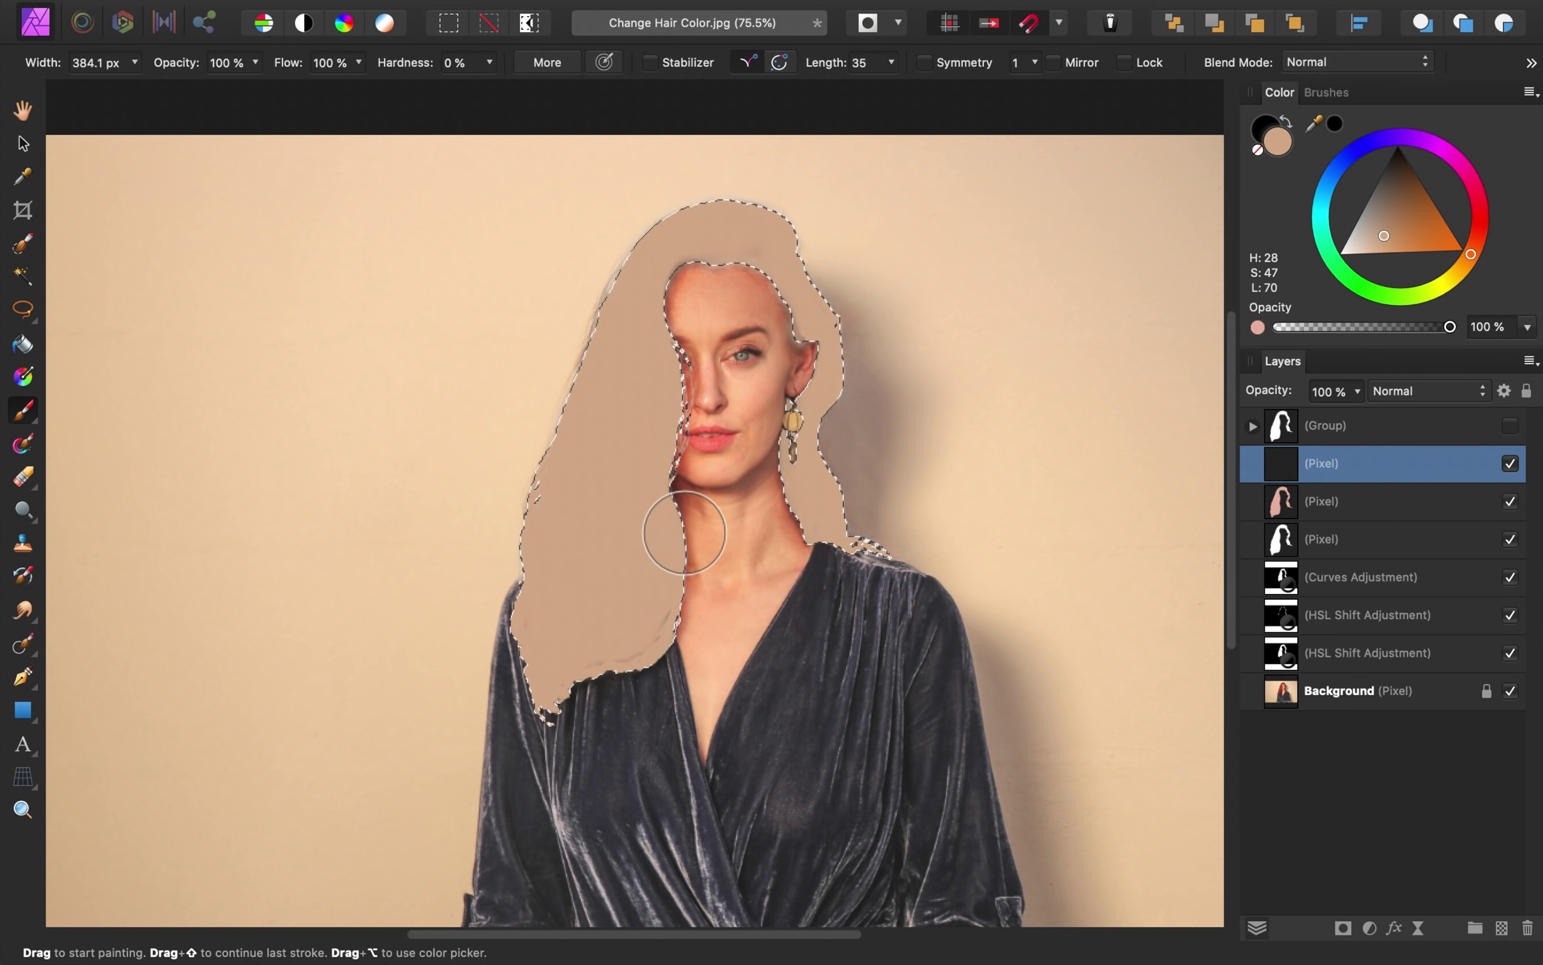
left_click(1477, 392)
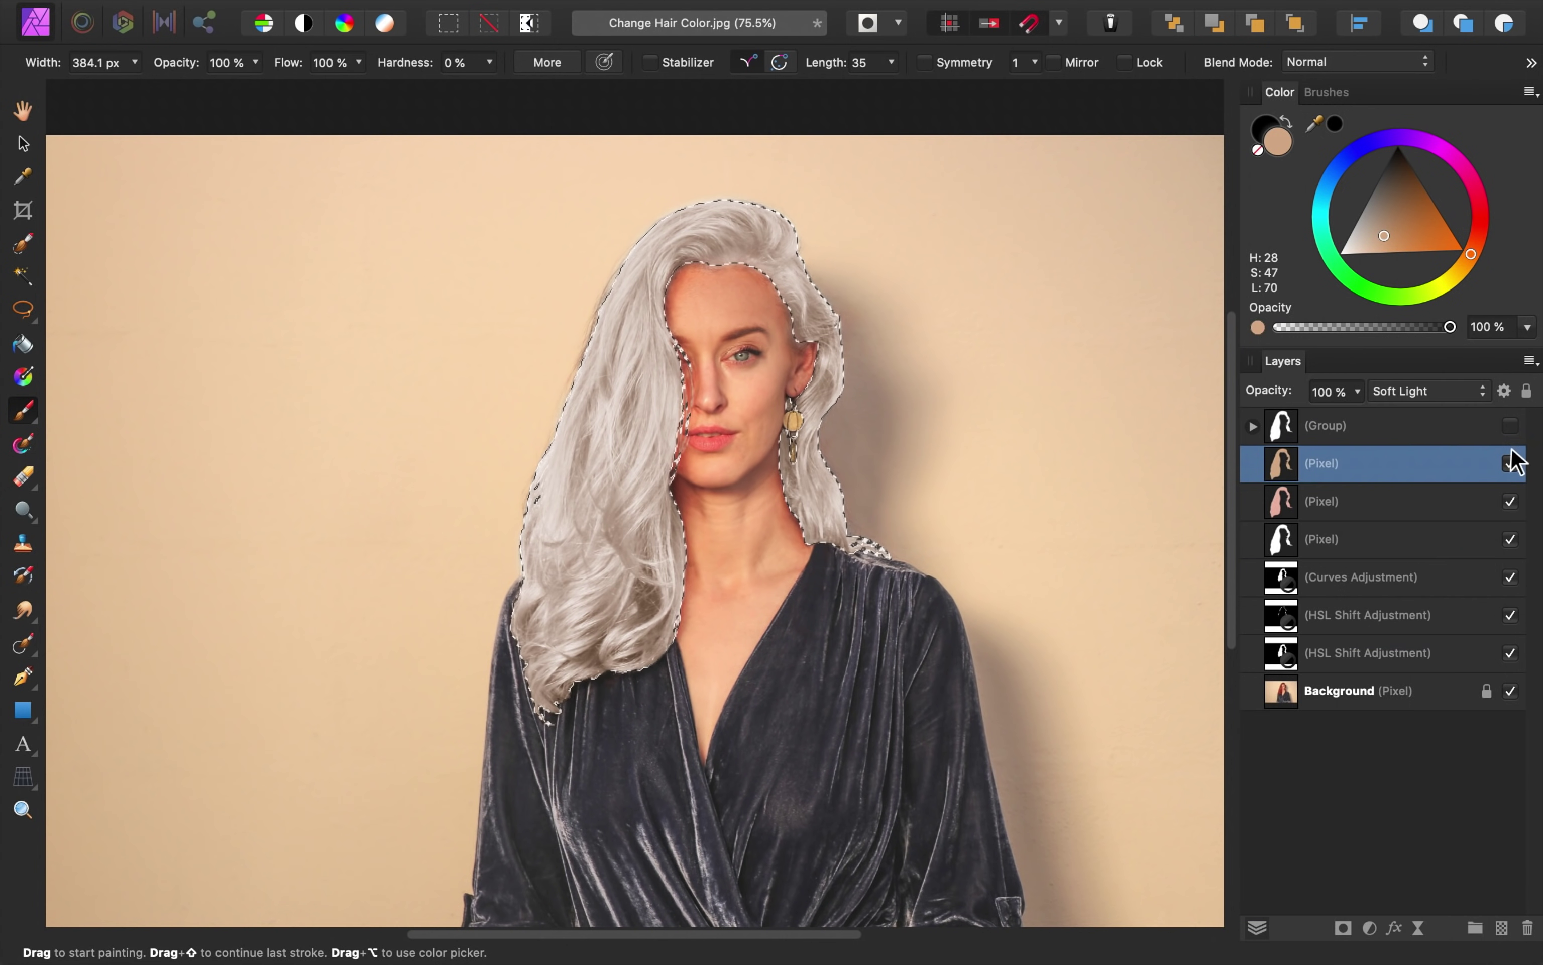
left_click(1505, 390)
left_click_drag(1176, 246, 1129, 531)
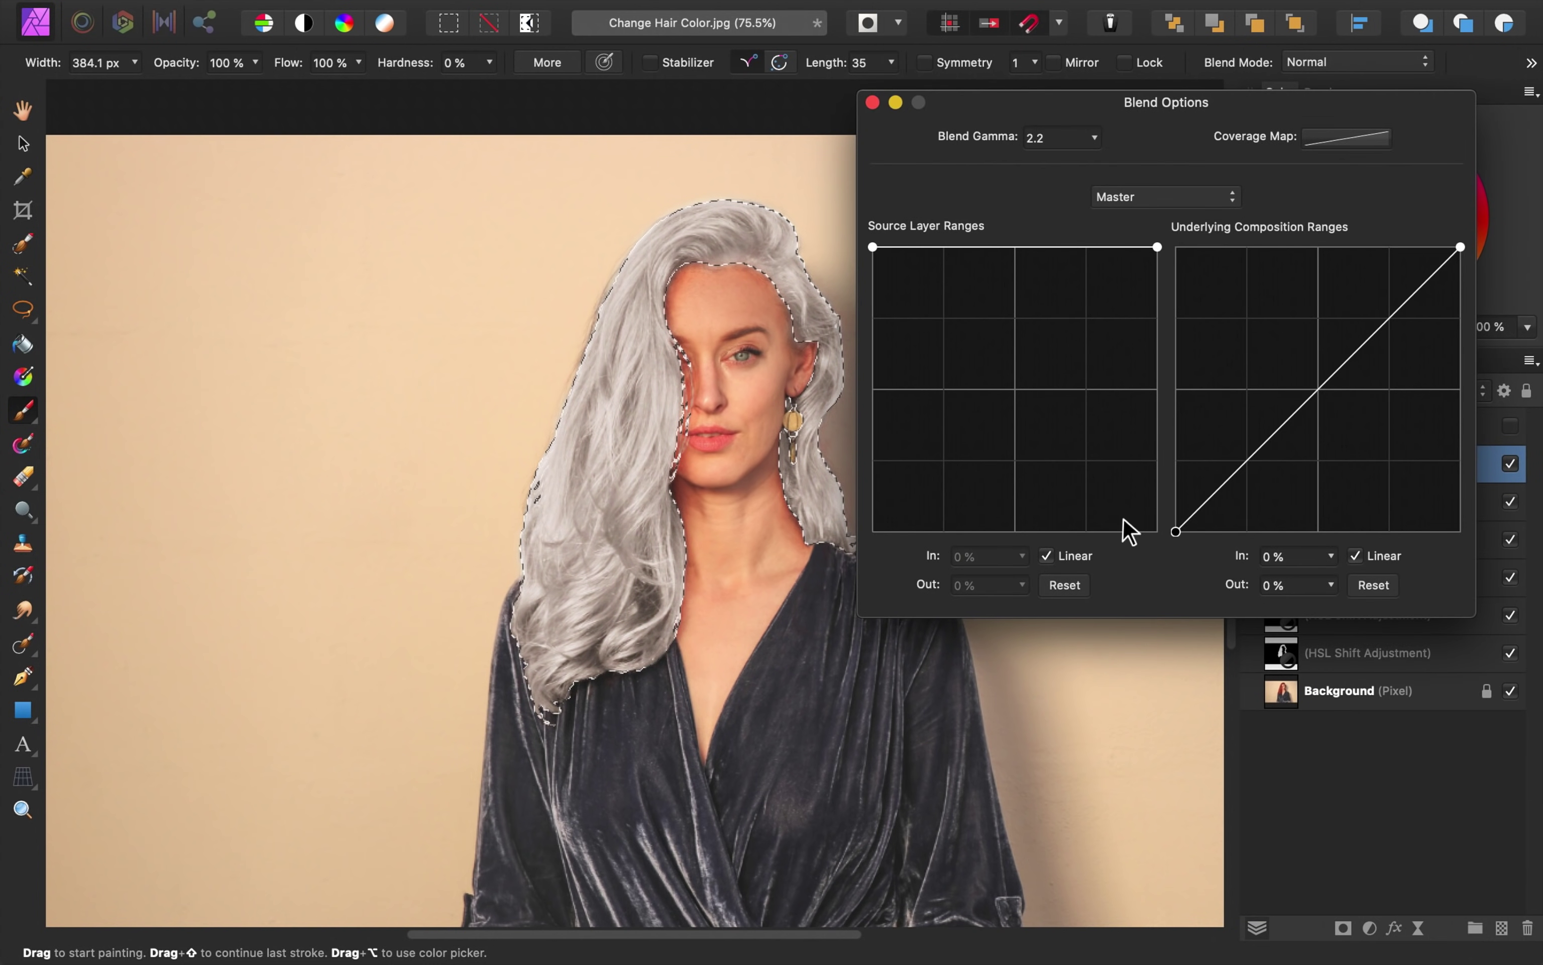
left_click(873, 102)
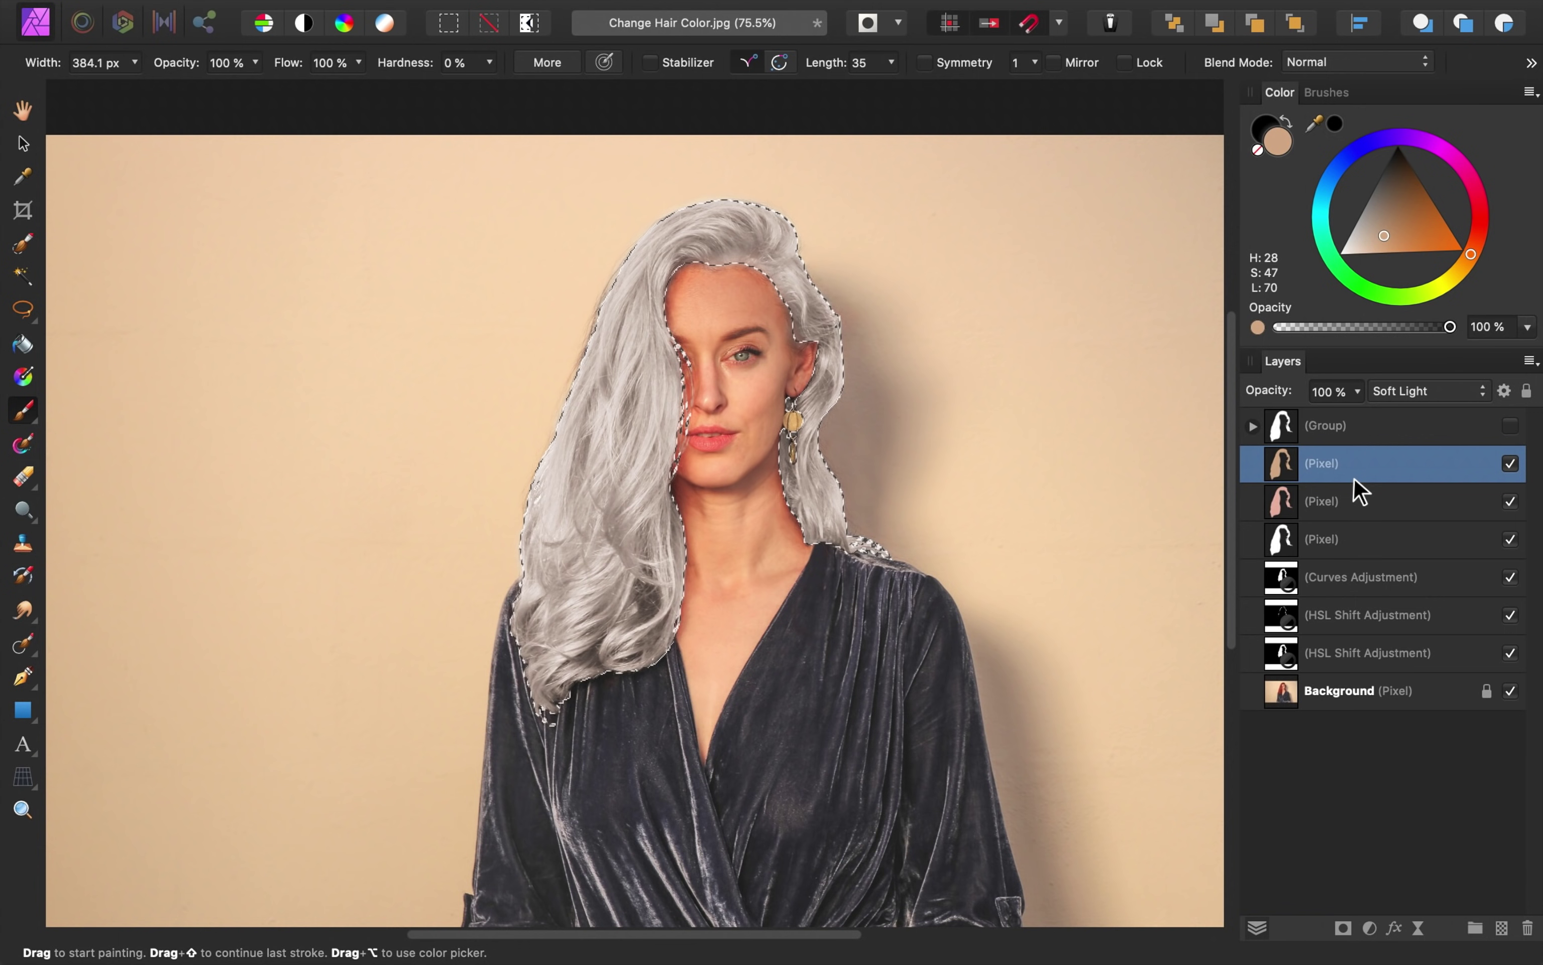
key("super+j")
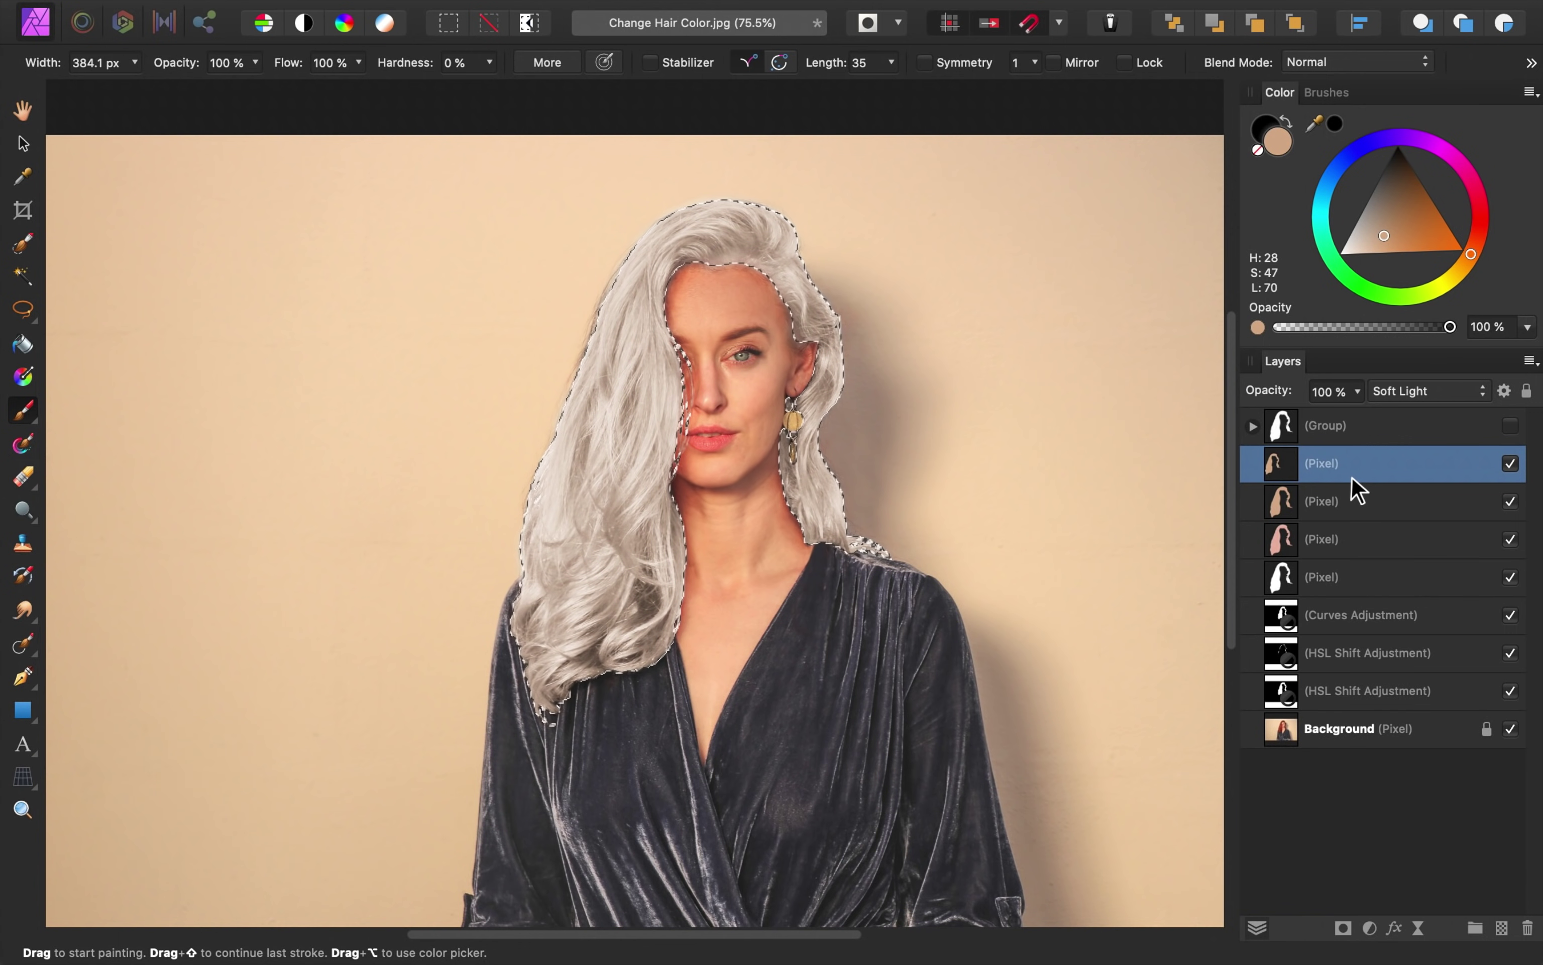
Paint the hair brown on a new Soft Light layer whose blend ranges spare dark tones, then add an empty layer.
left_click_drag(1397, 225, 1392, 219)
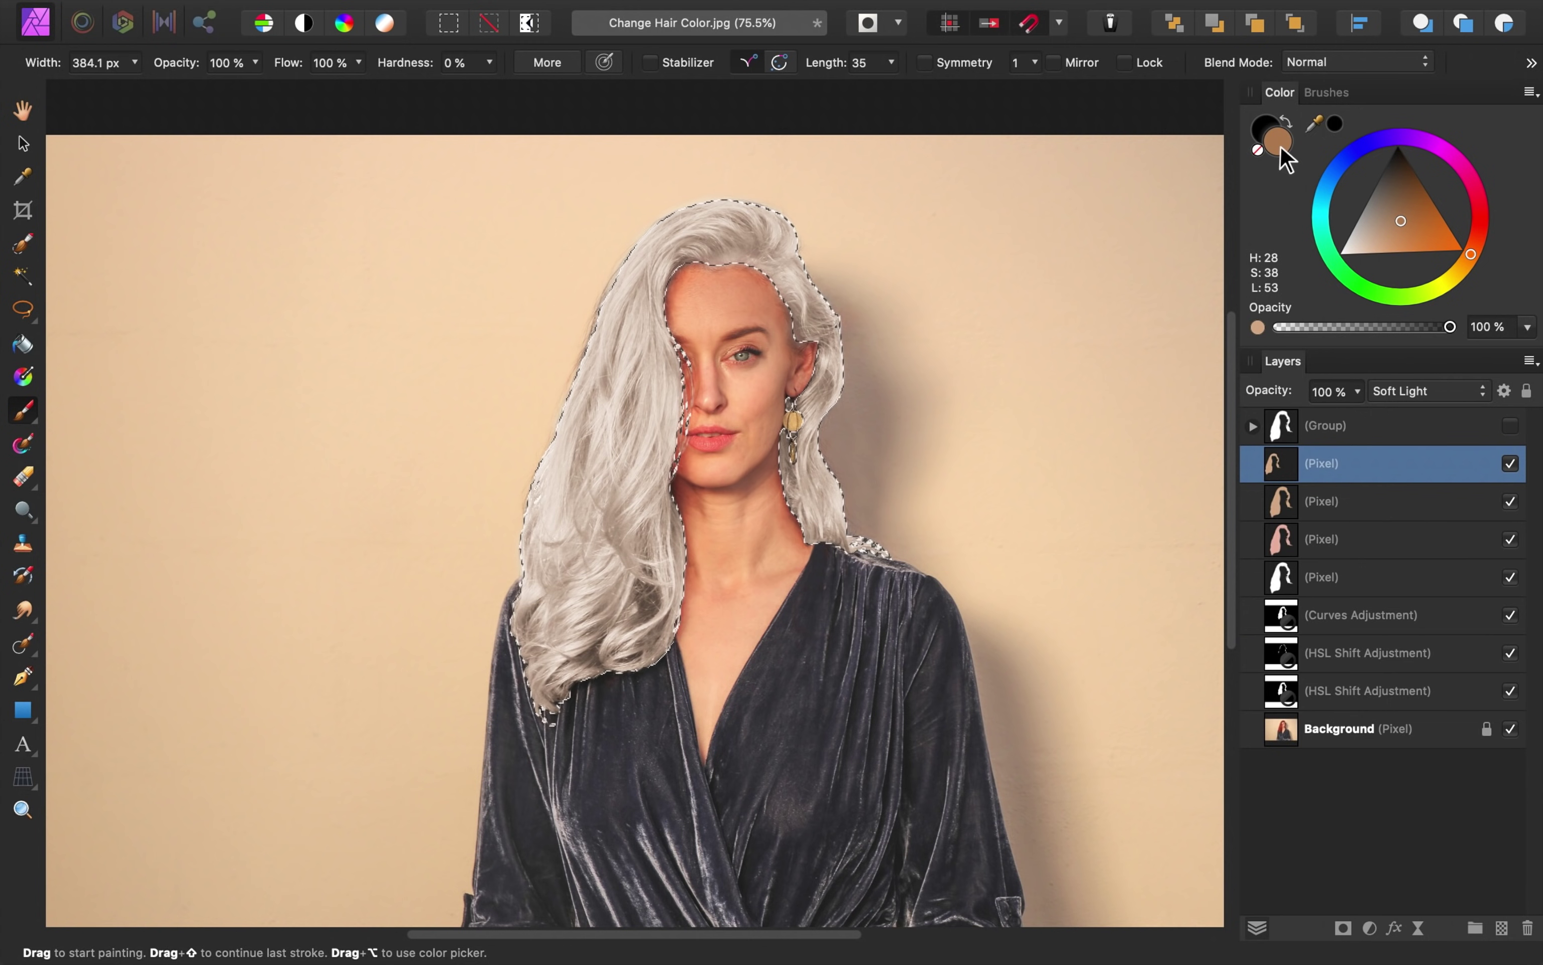
left_click(1501, 929)
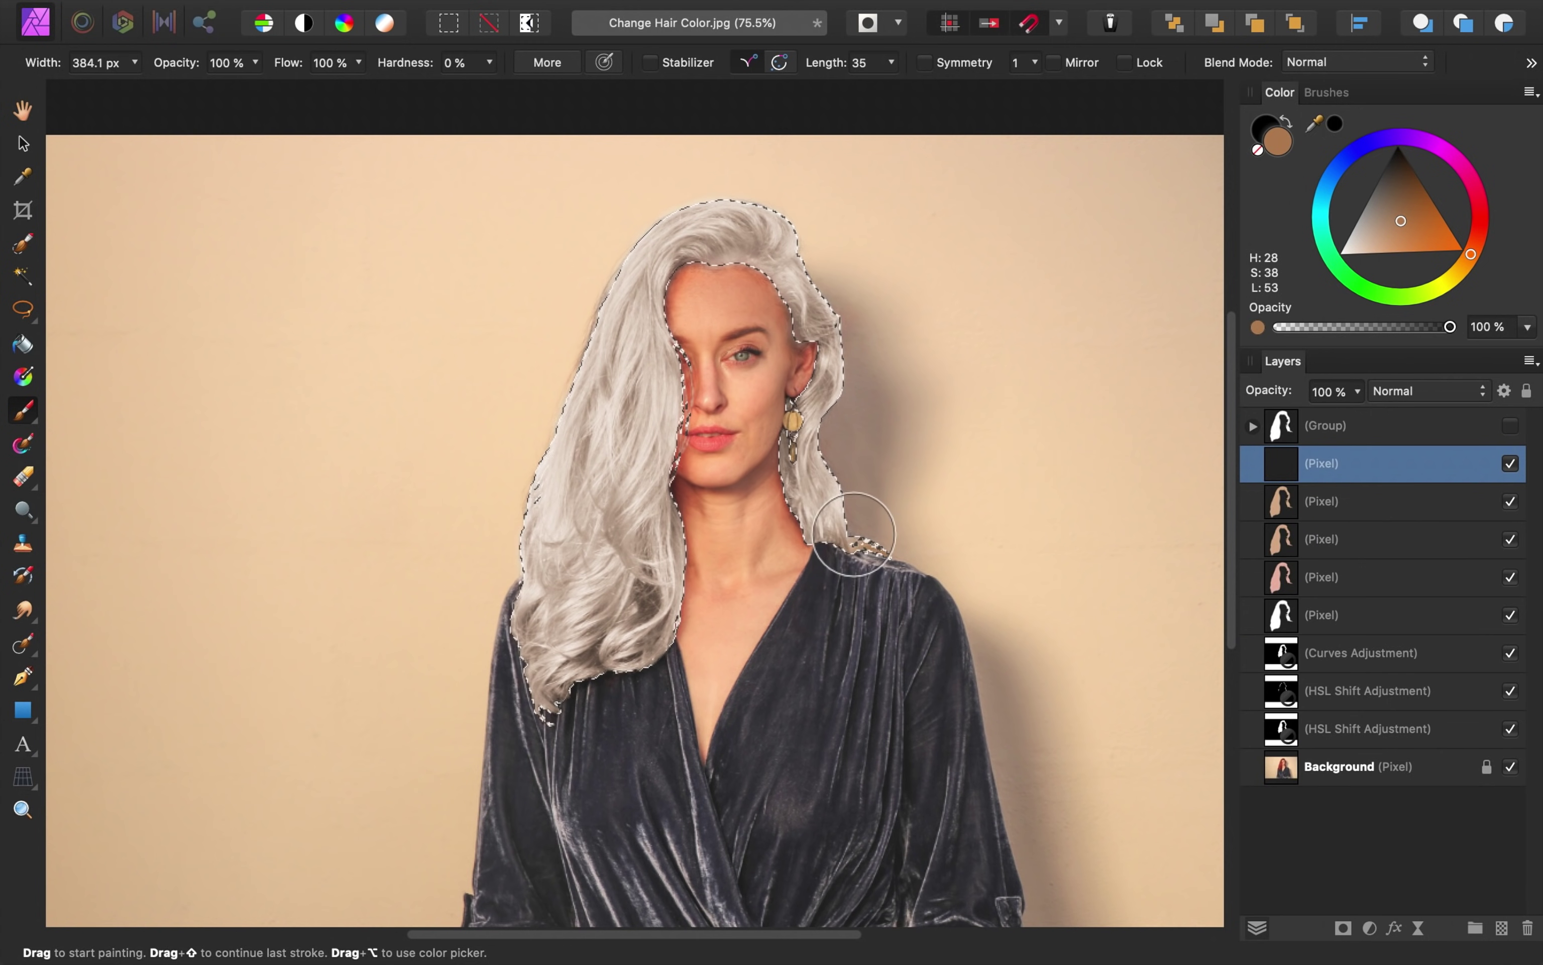
mouse_move(724, 291)
left_mouse_down()
mouse_move(568, 765)
mouse_move(555, 708)
left_mouse_up()
left_click(1423, 390)
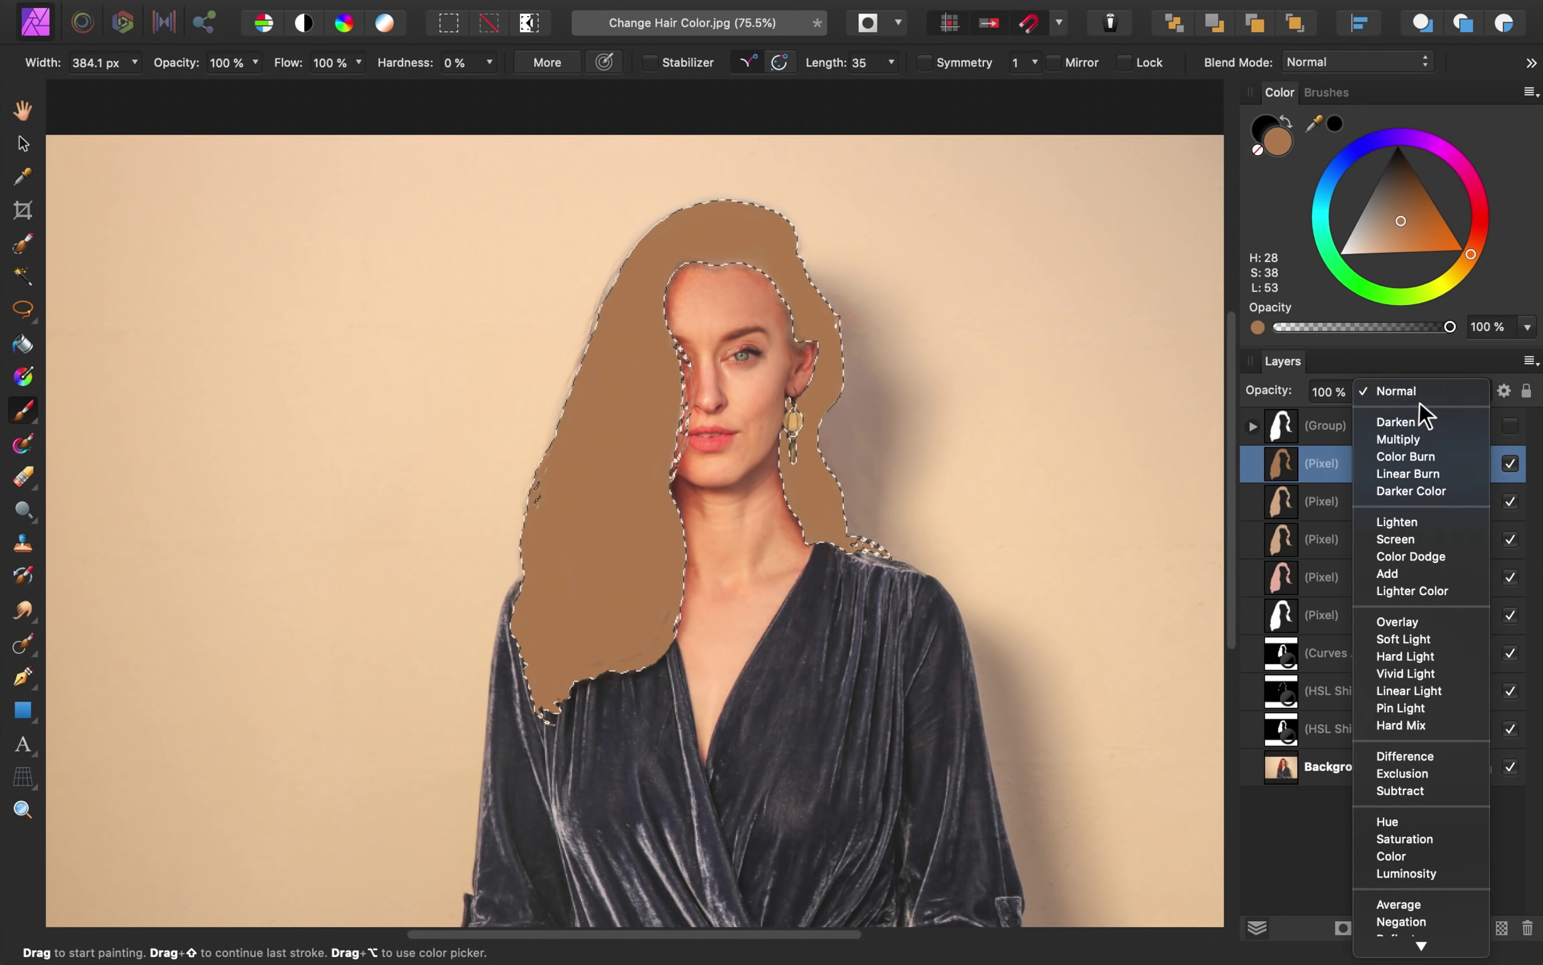
left_click(1431, 637)
left_click(1505, 391)
left_click_drag(1174, 250, 1110, 541)
left_click(873, 102)
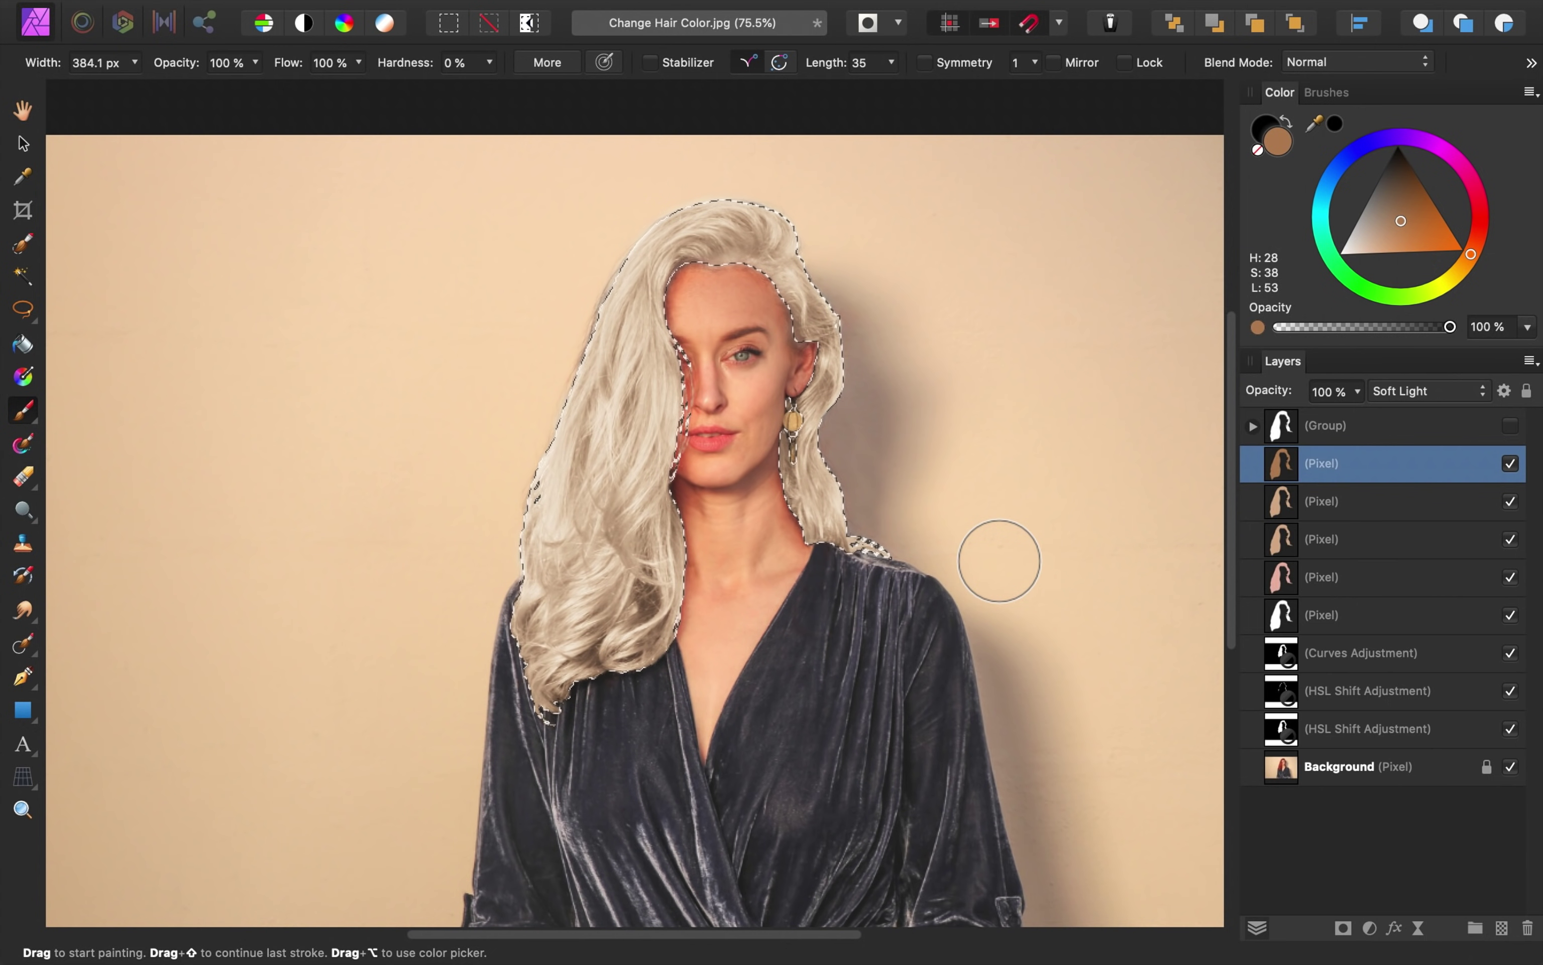
left_click(1502, 929)
Paint the selected hair a reddish dark brown and blend the layer as Soft Light.
left_click(1398, 179)
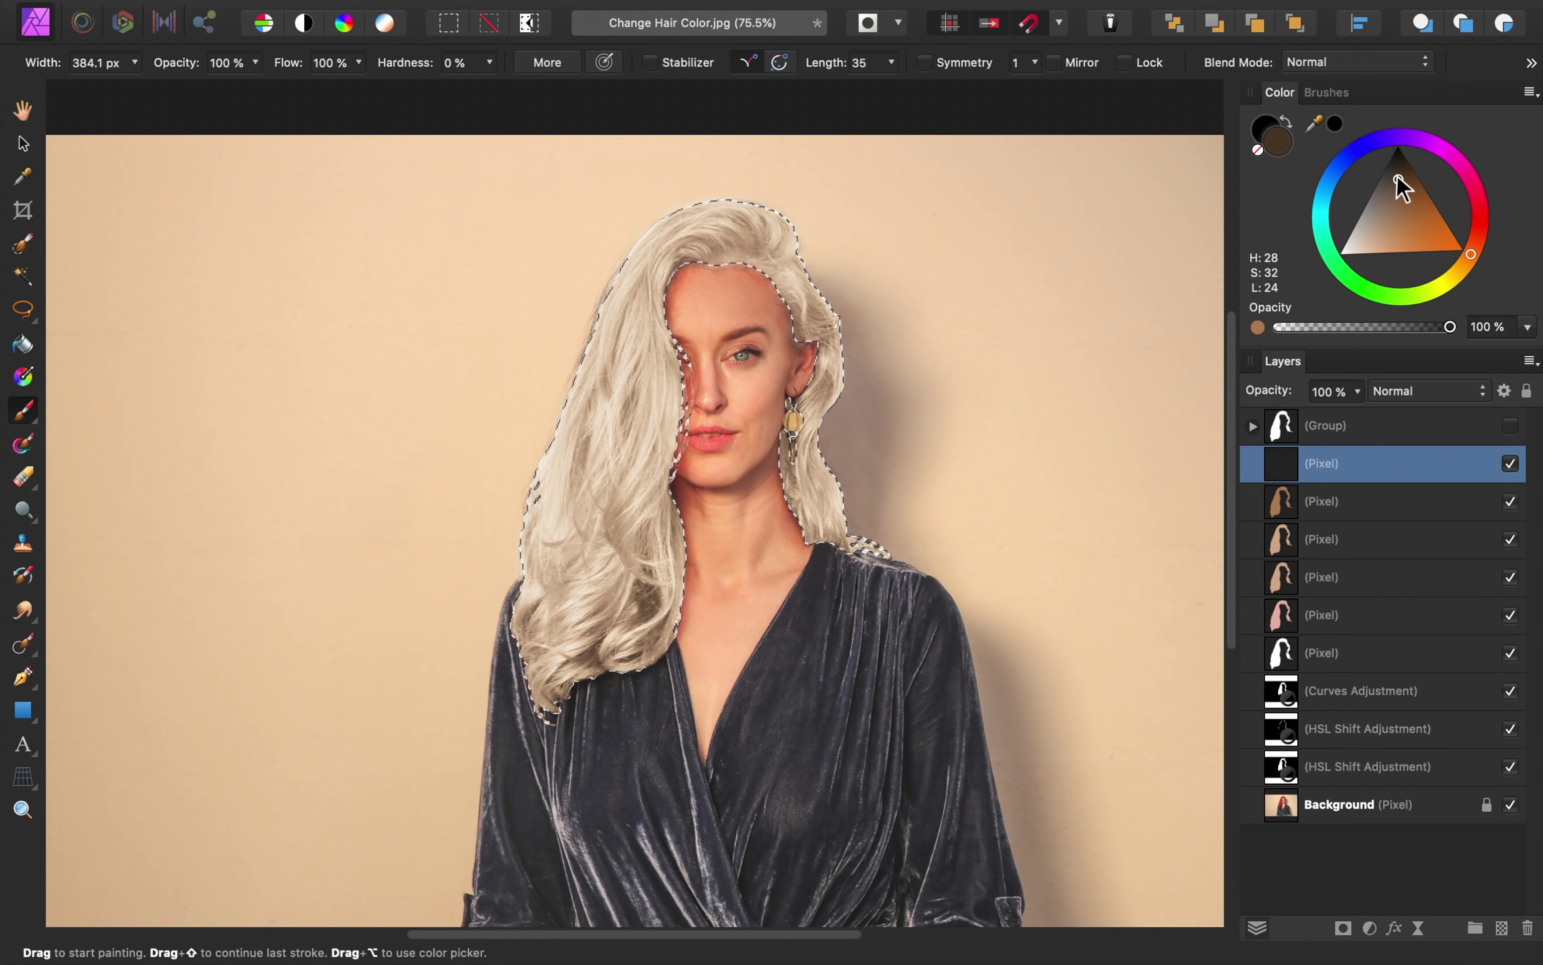
left_click_drag(1397, 179, 1397, 180)
left_click_drag(1470, 252, 1476, 242)
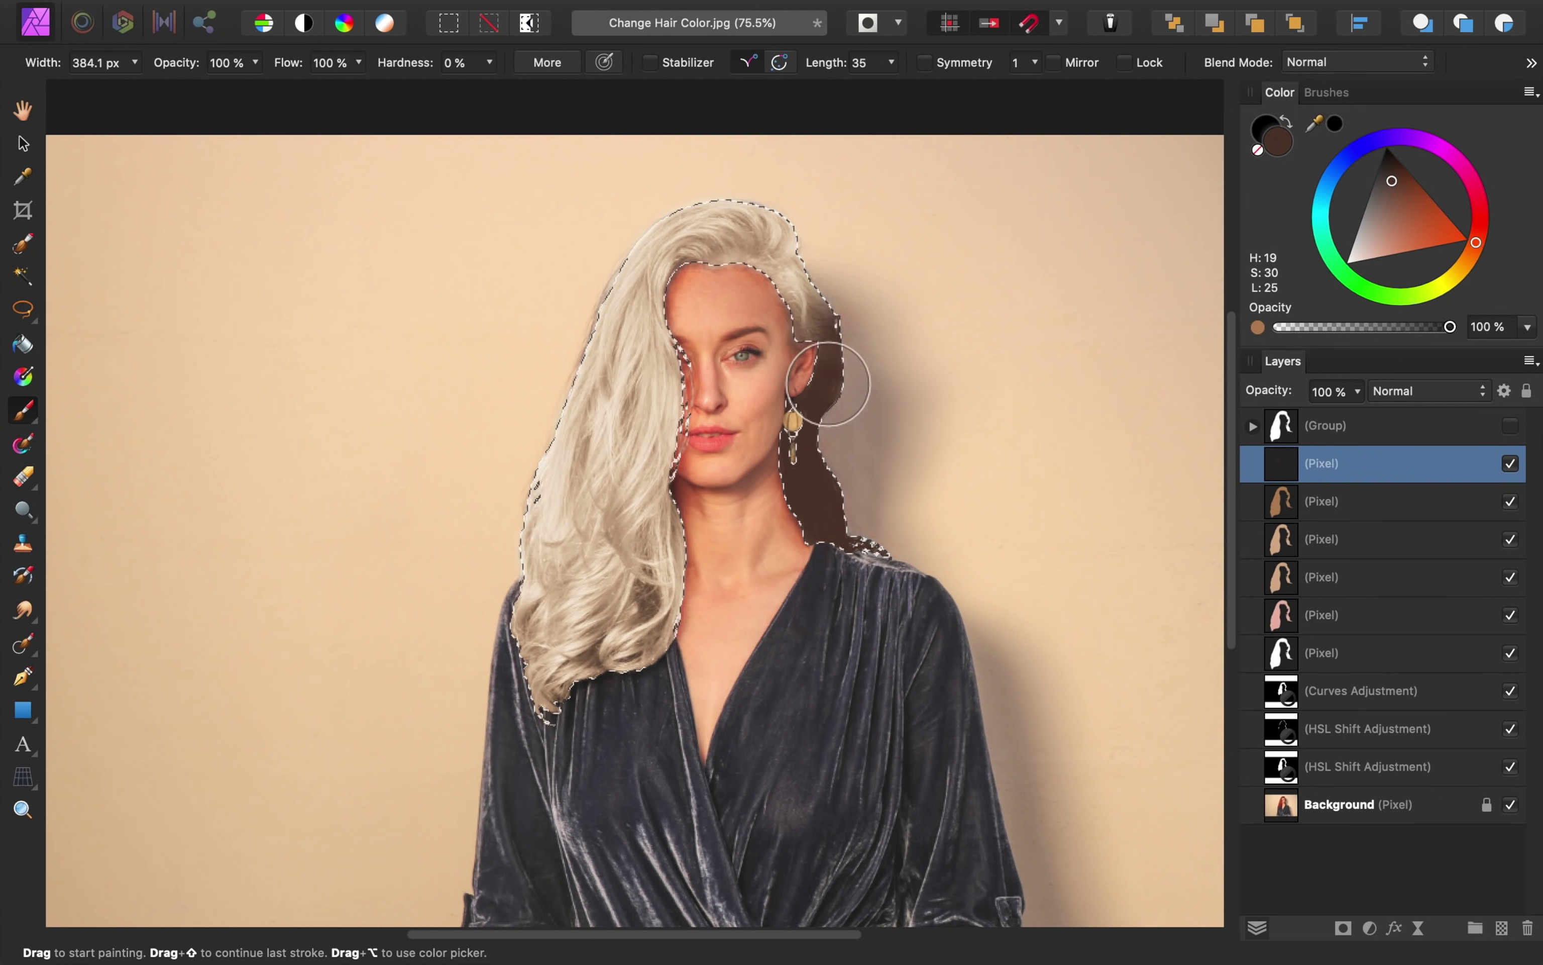
mouse_move(575, 583)
left_mouse_down()
mouse_move(644, 706)
mouse_move(661, 496)
left_mouse_up()
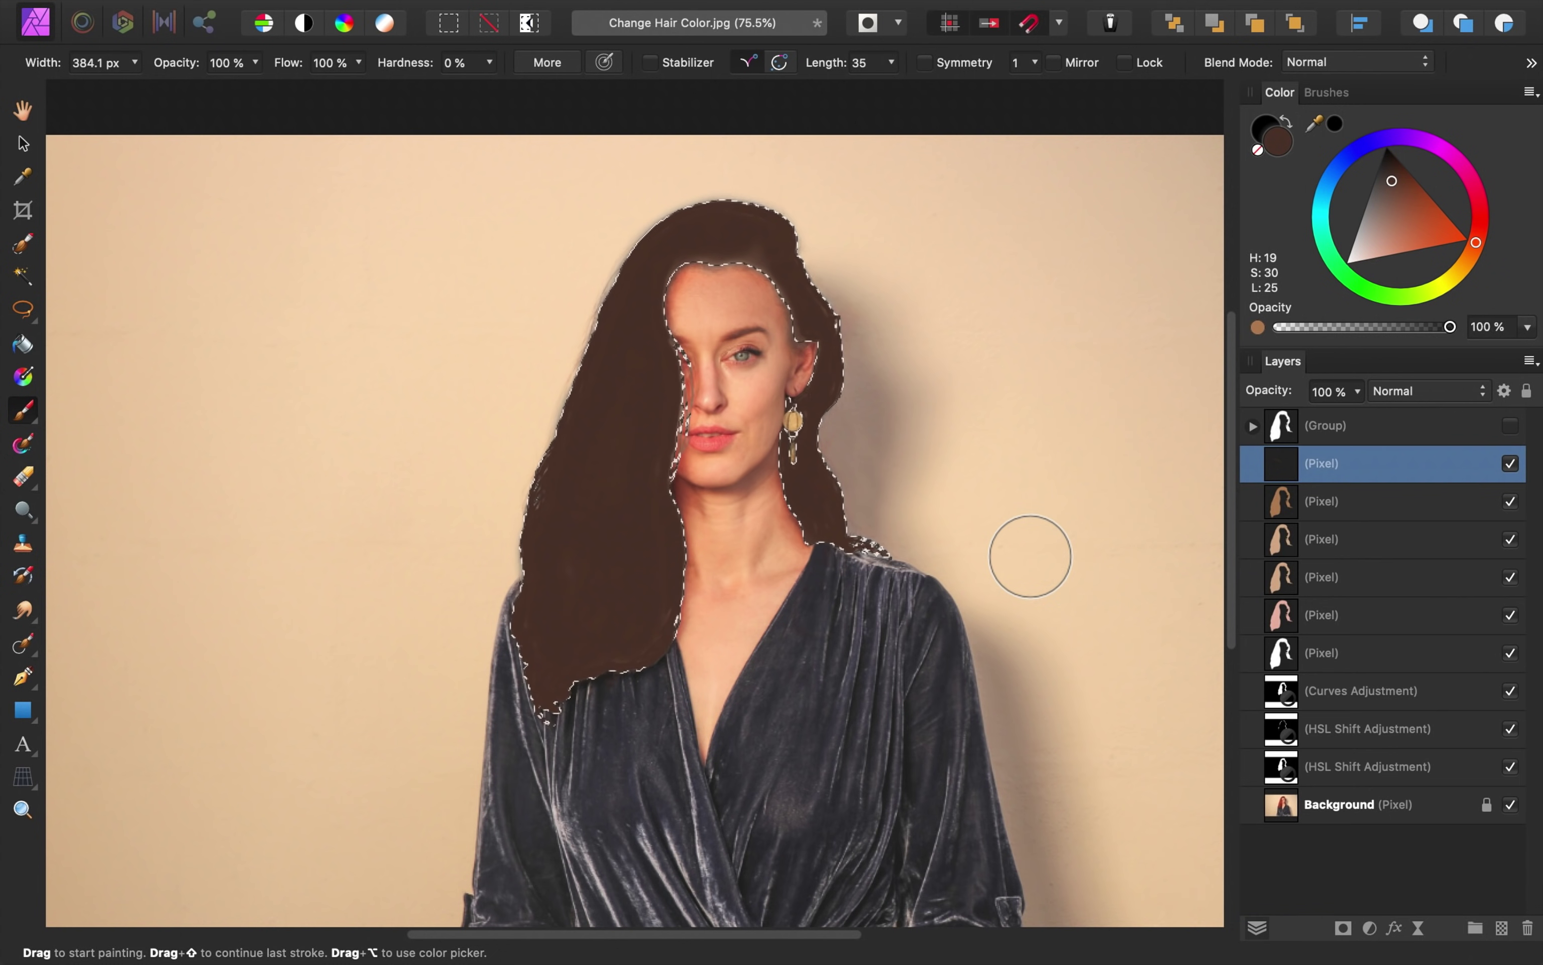
left_click(1443, 400)
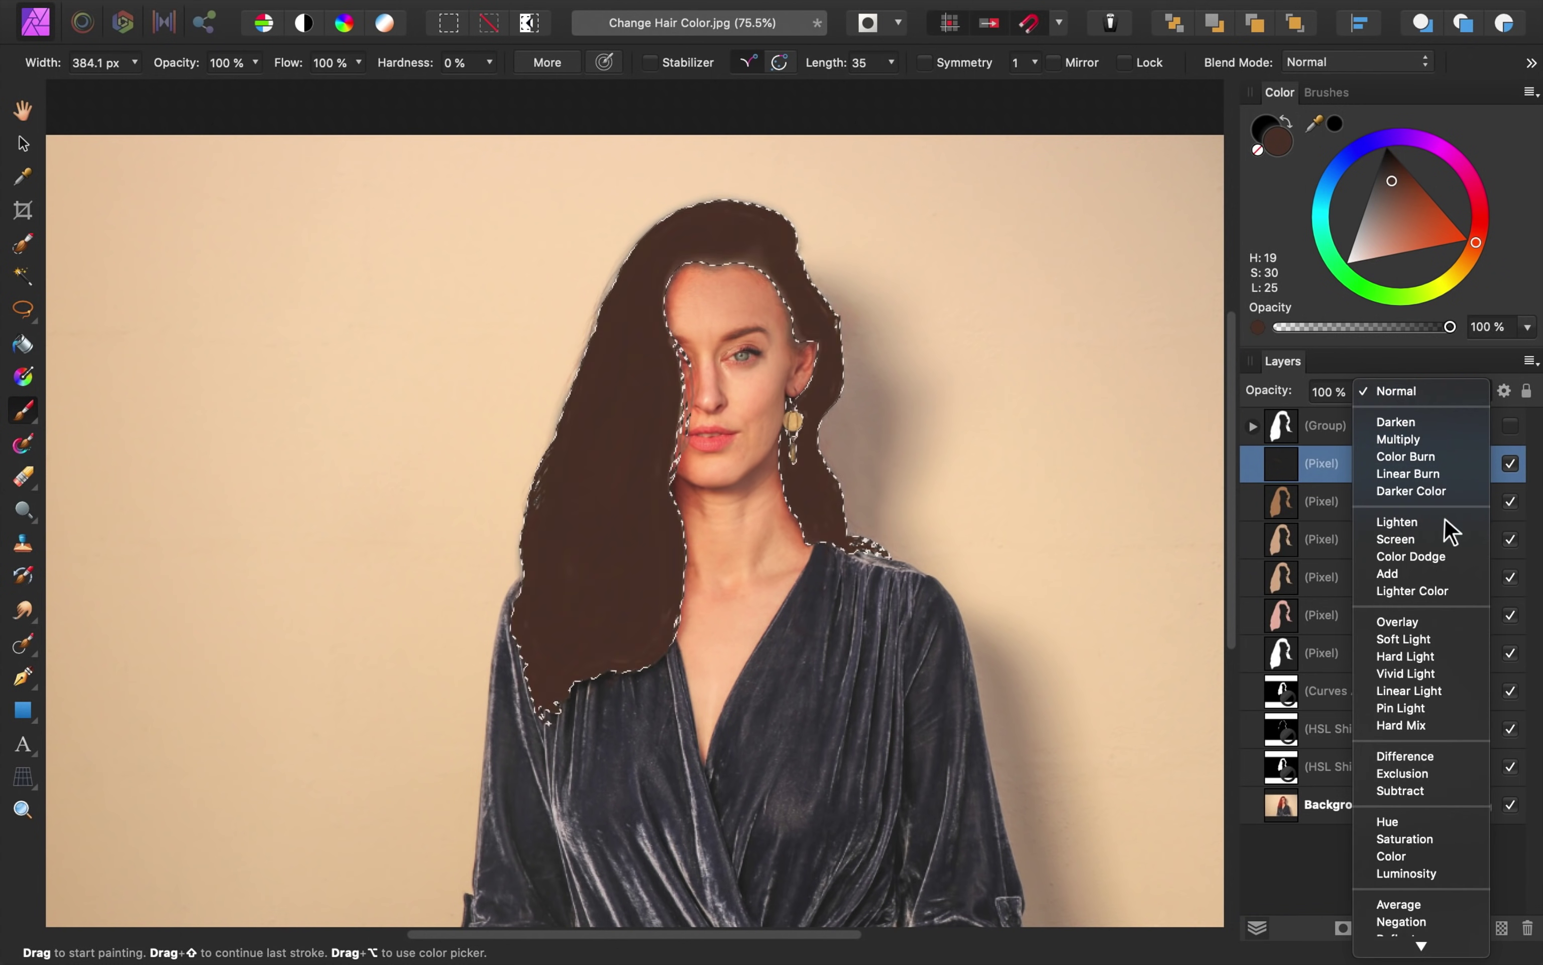
left_click(1403, 639)
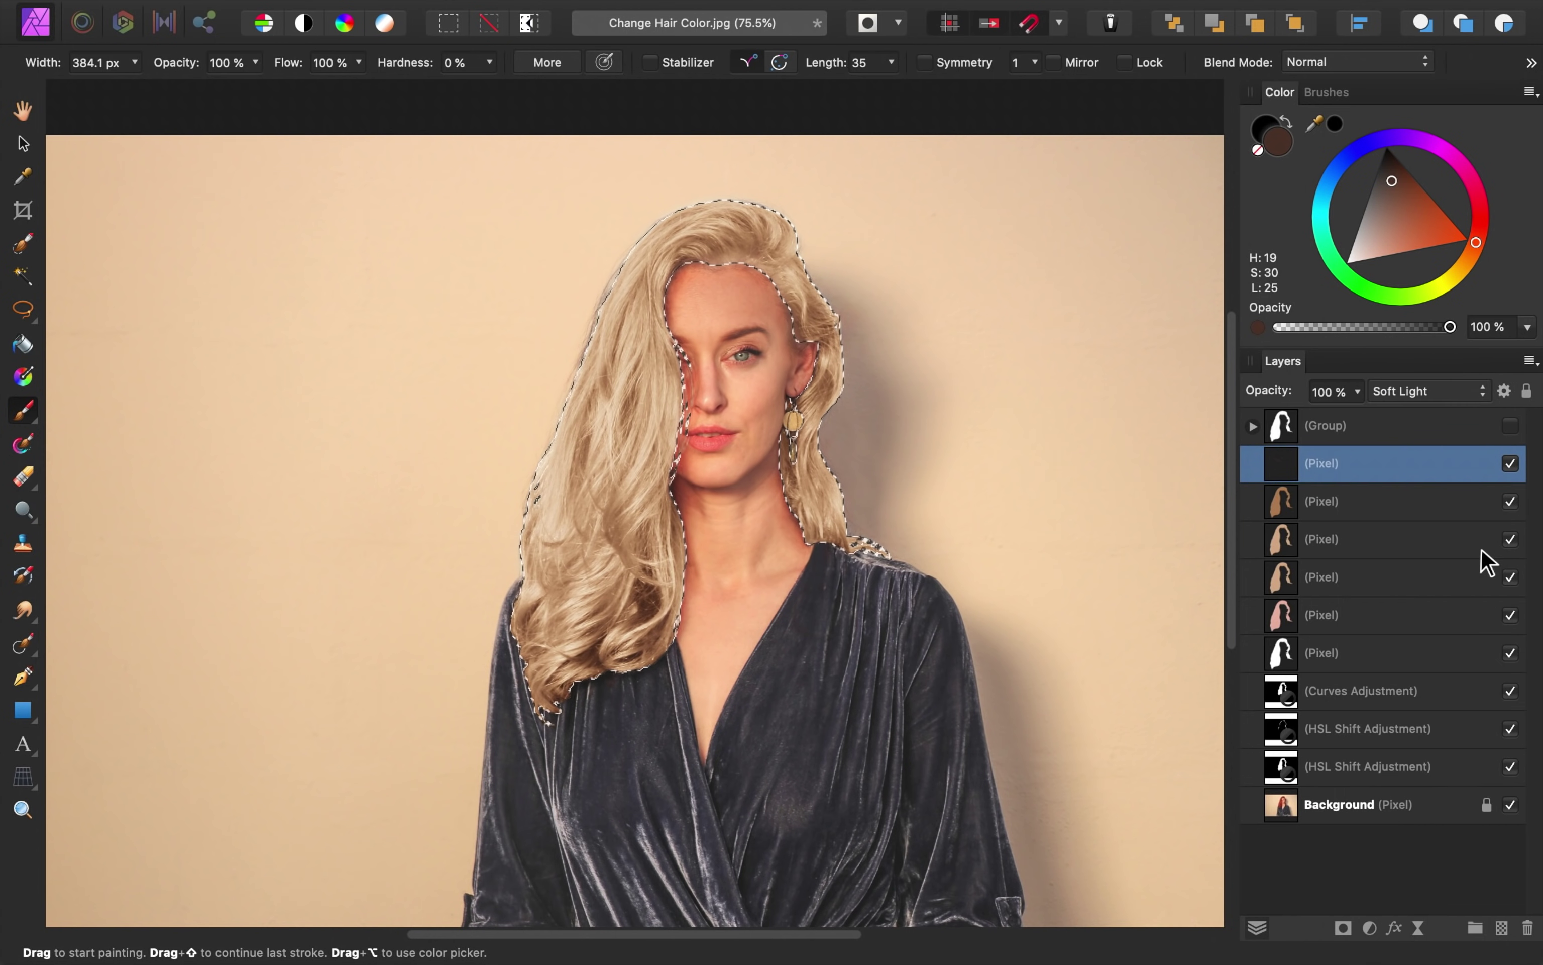
Invert the Underlying Composition blend range so the brown tint fades over brighter areas.
left_click(1505, 391)
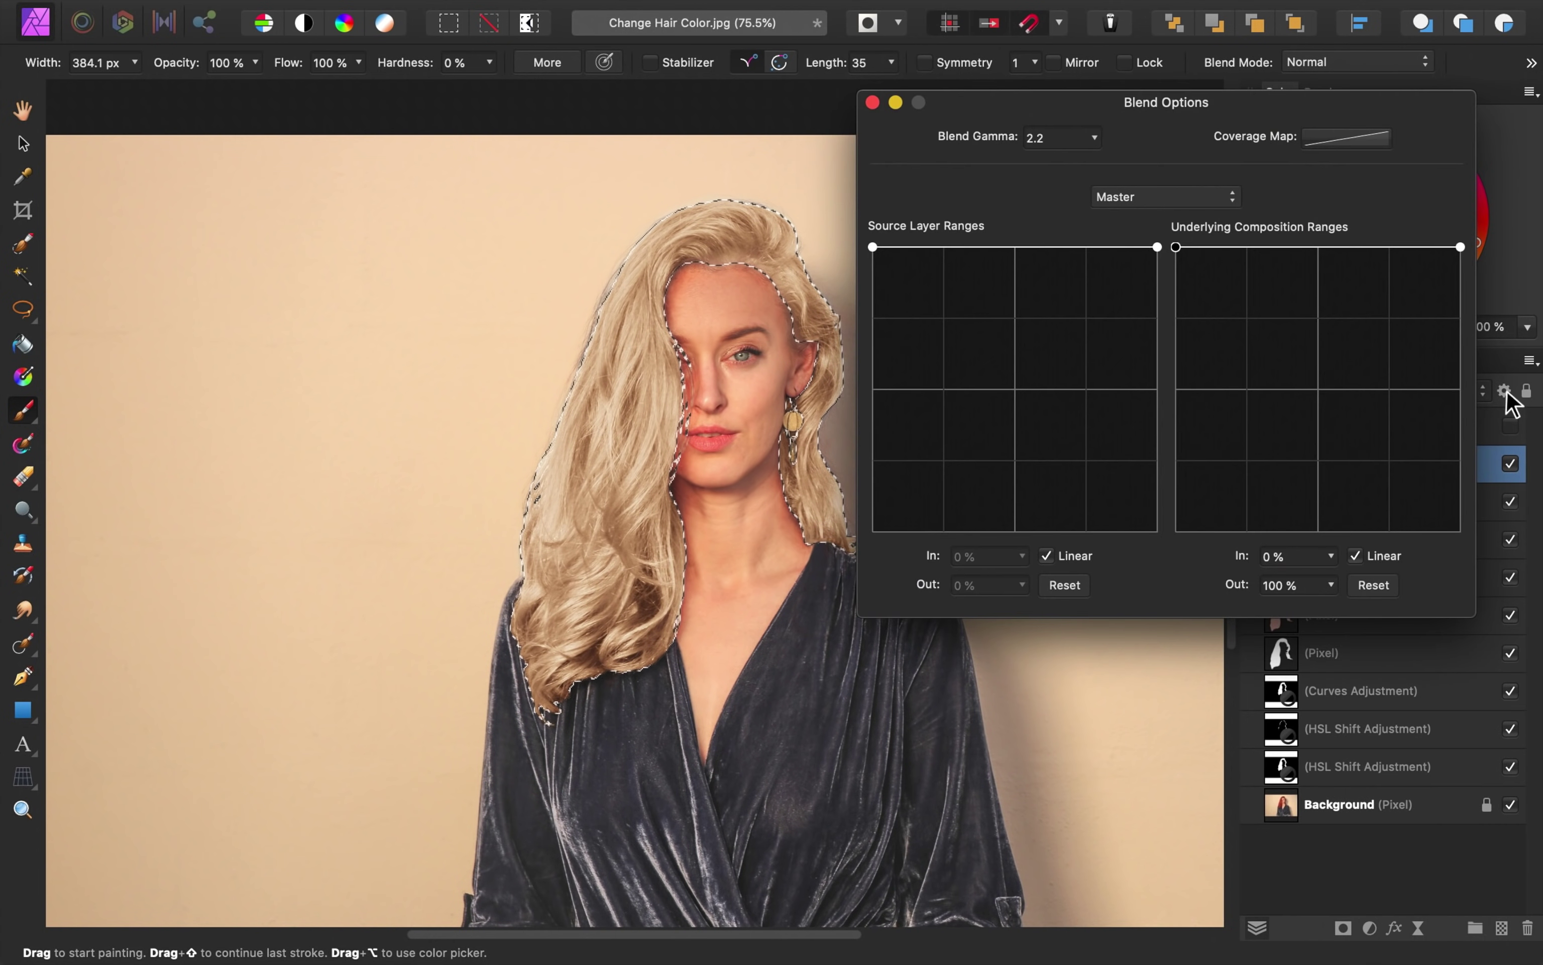
left_click_drag(1460, 248, 1478, 579)
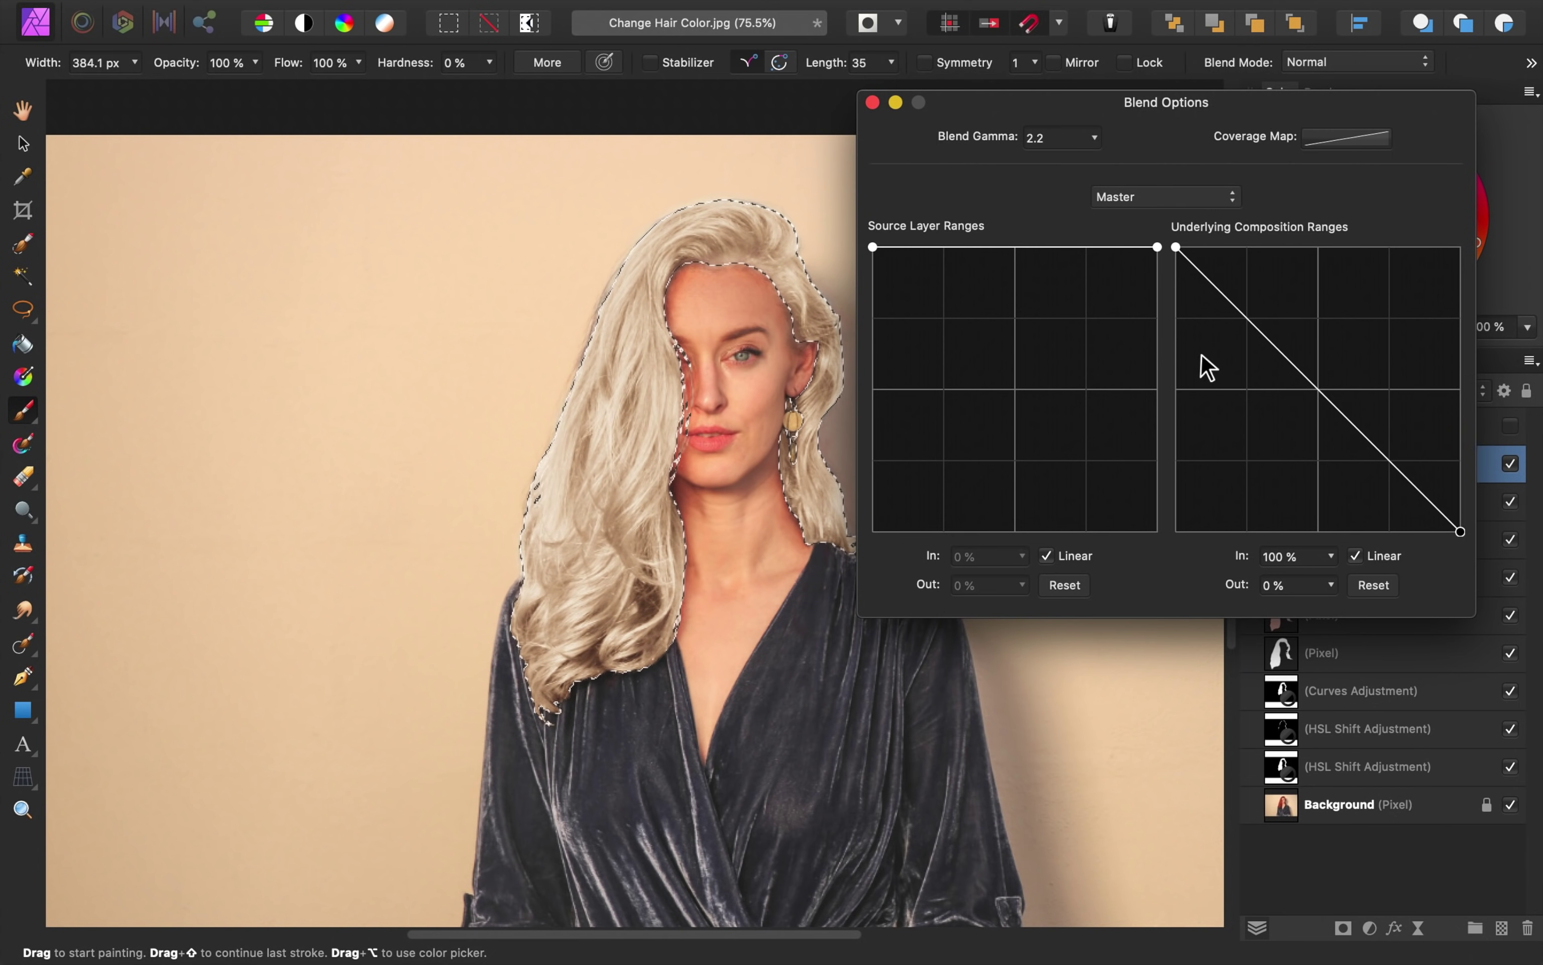
left_click(873, 103)
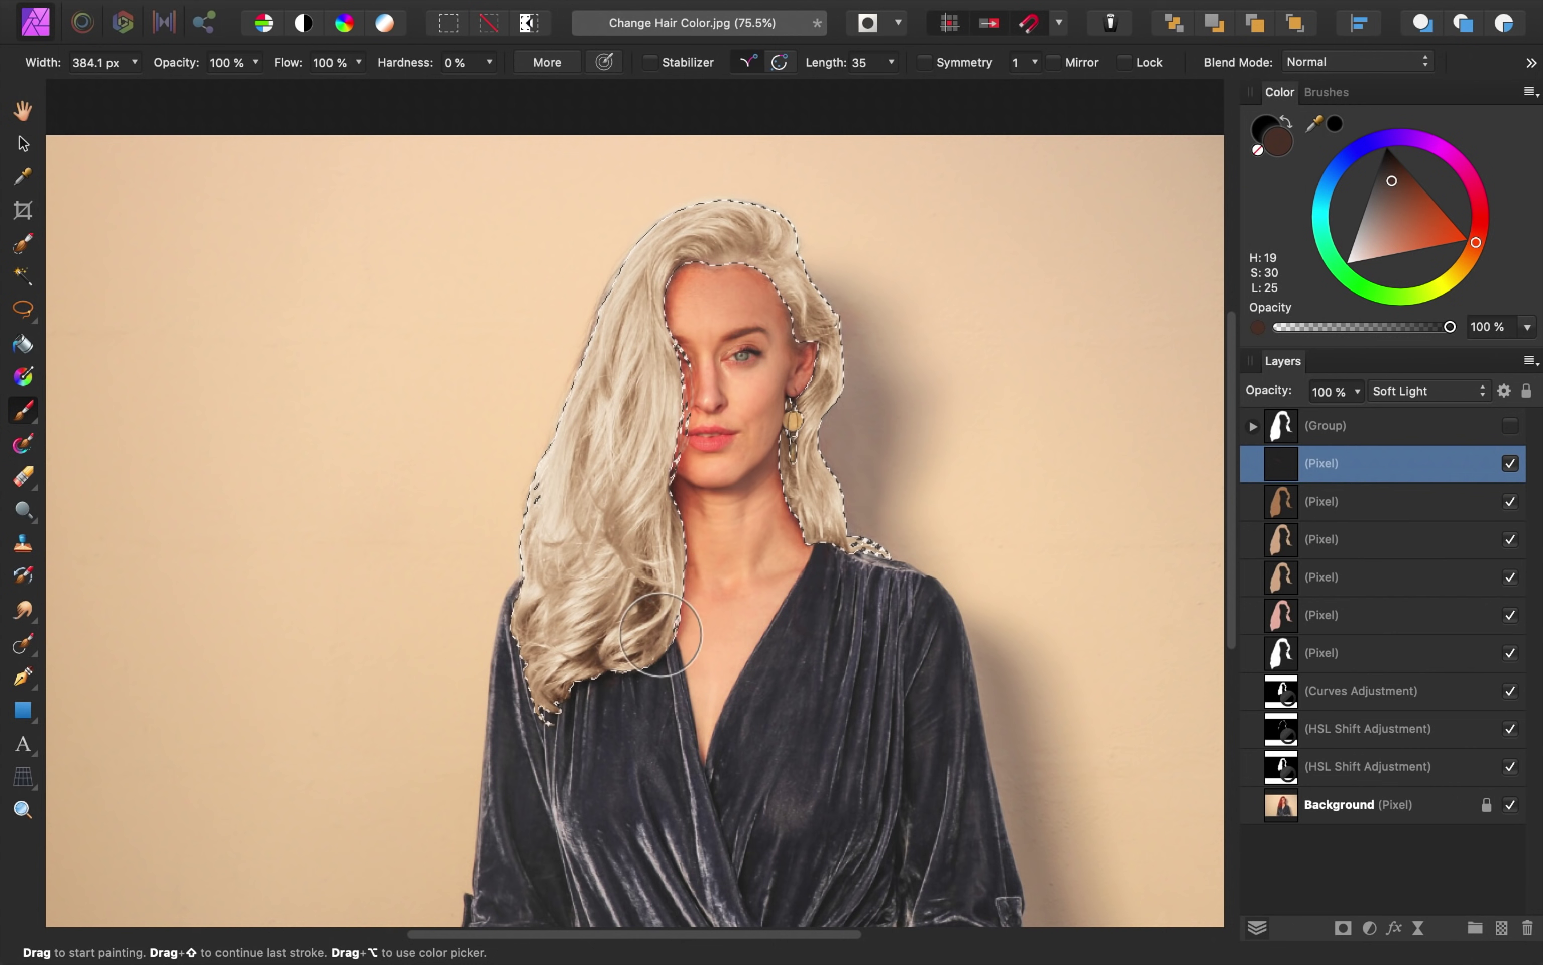
left_click(1510, 464)
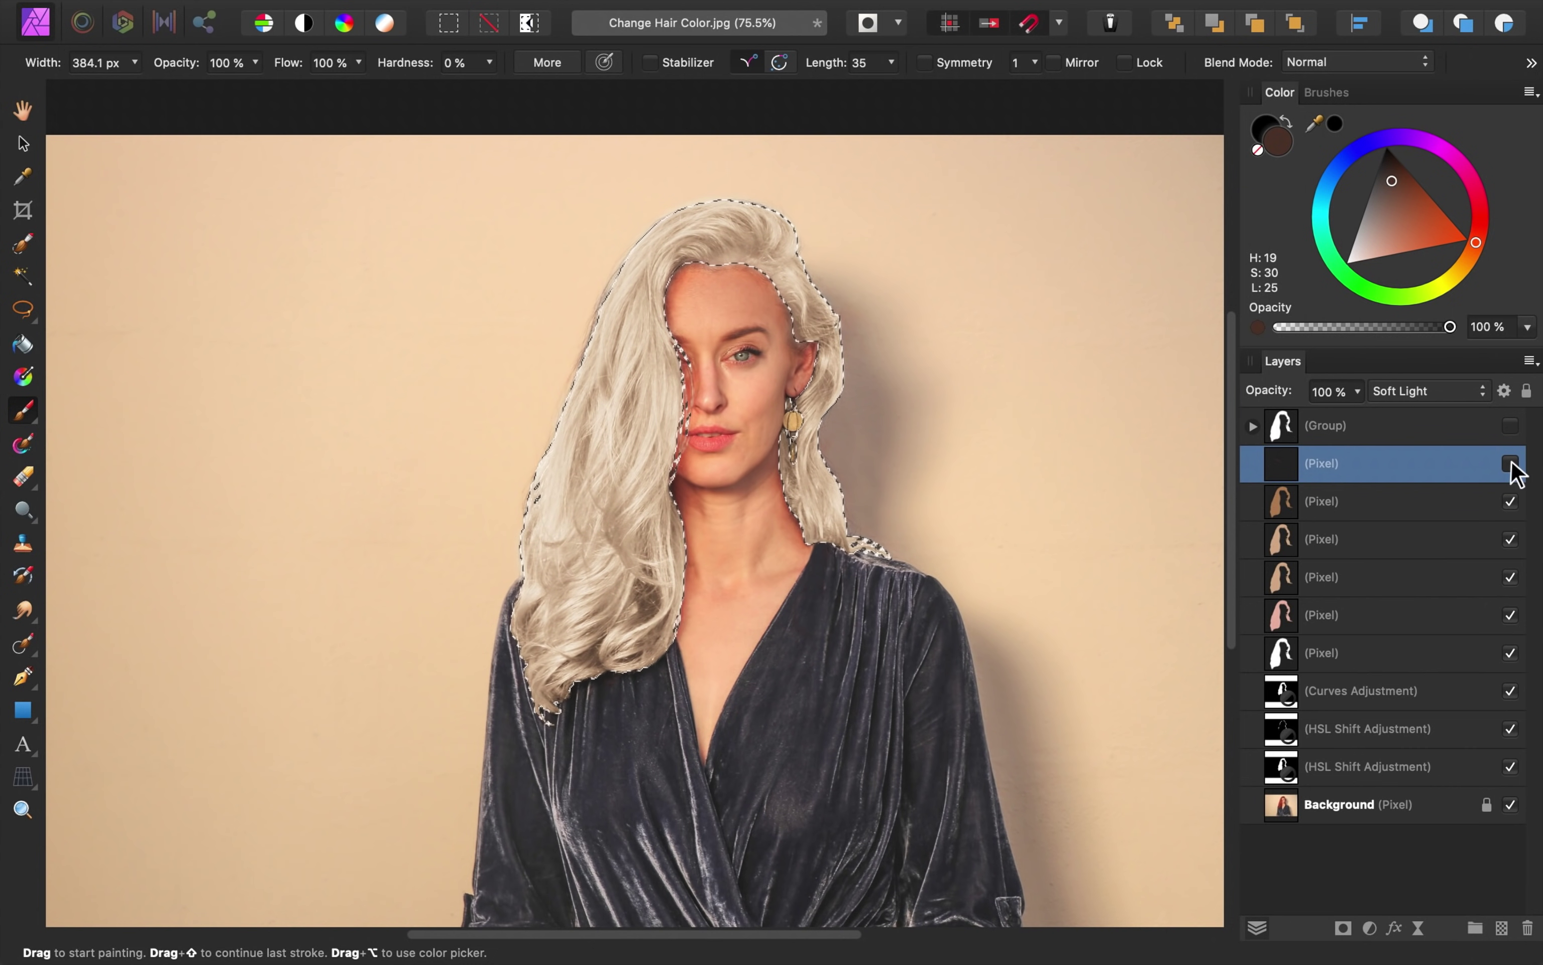
left_click(1510, 463)
left_click(1510, 463)
left_click(1511, 463)
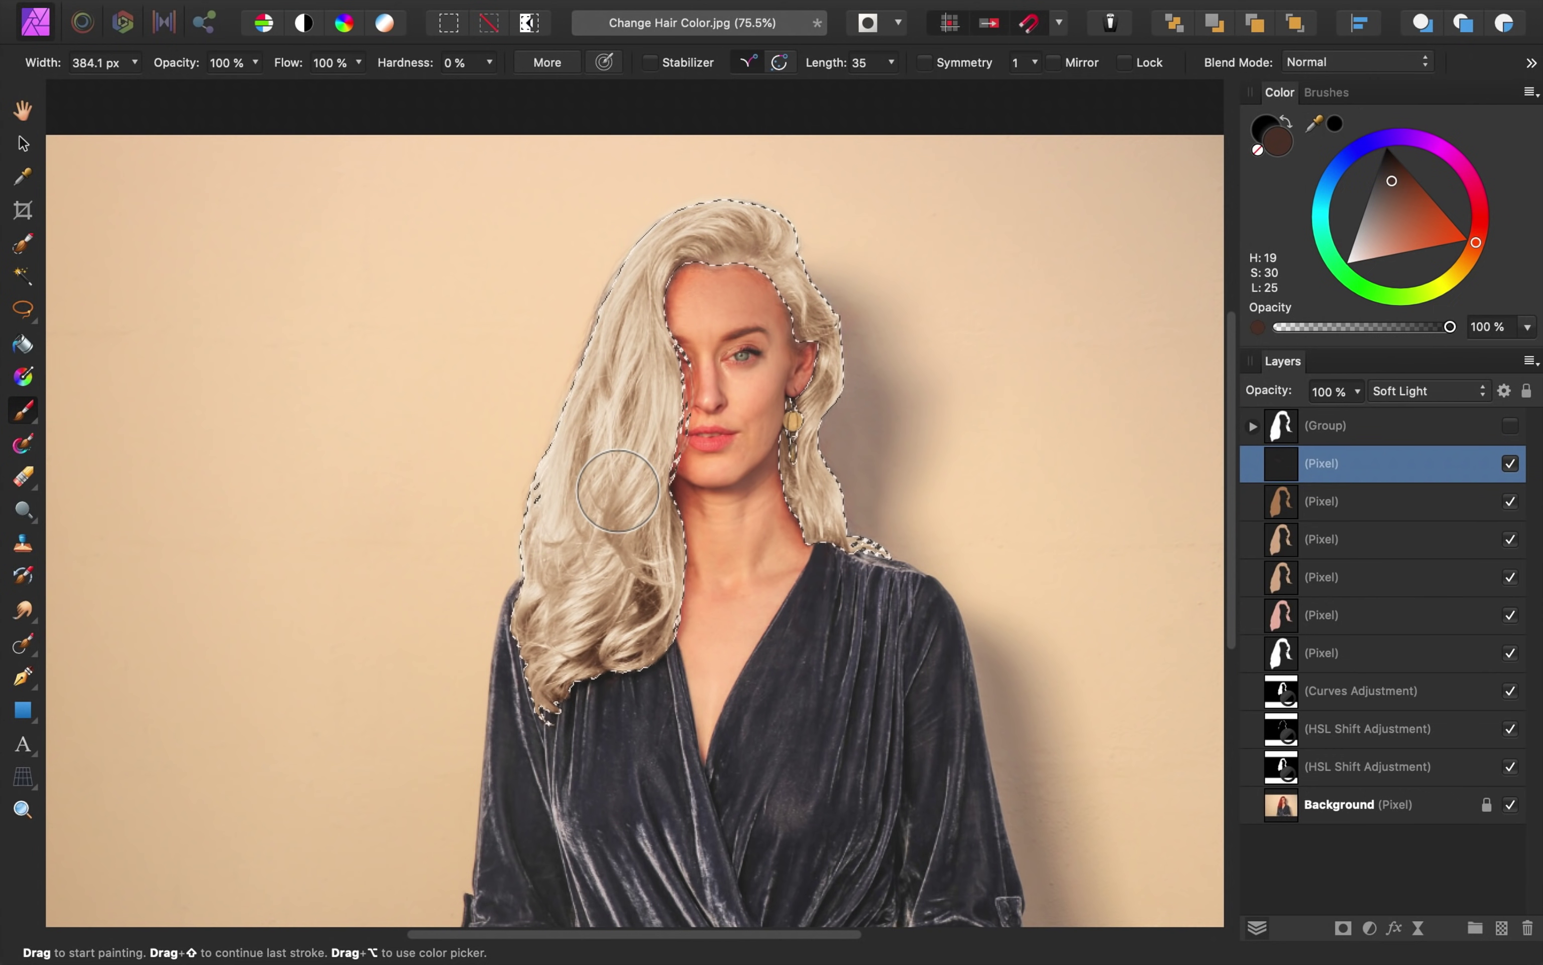
Paint darker brown roots on a new layer with a 772.5 px brush at 14% flow.
left_click(1502, 928)
left_click_drag(1392, 180, 1389, 165)
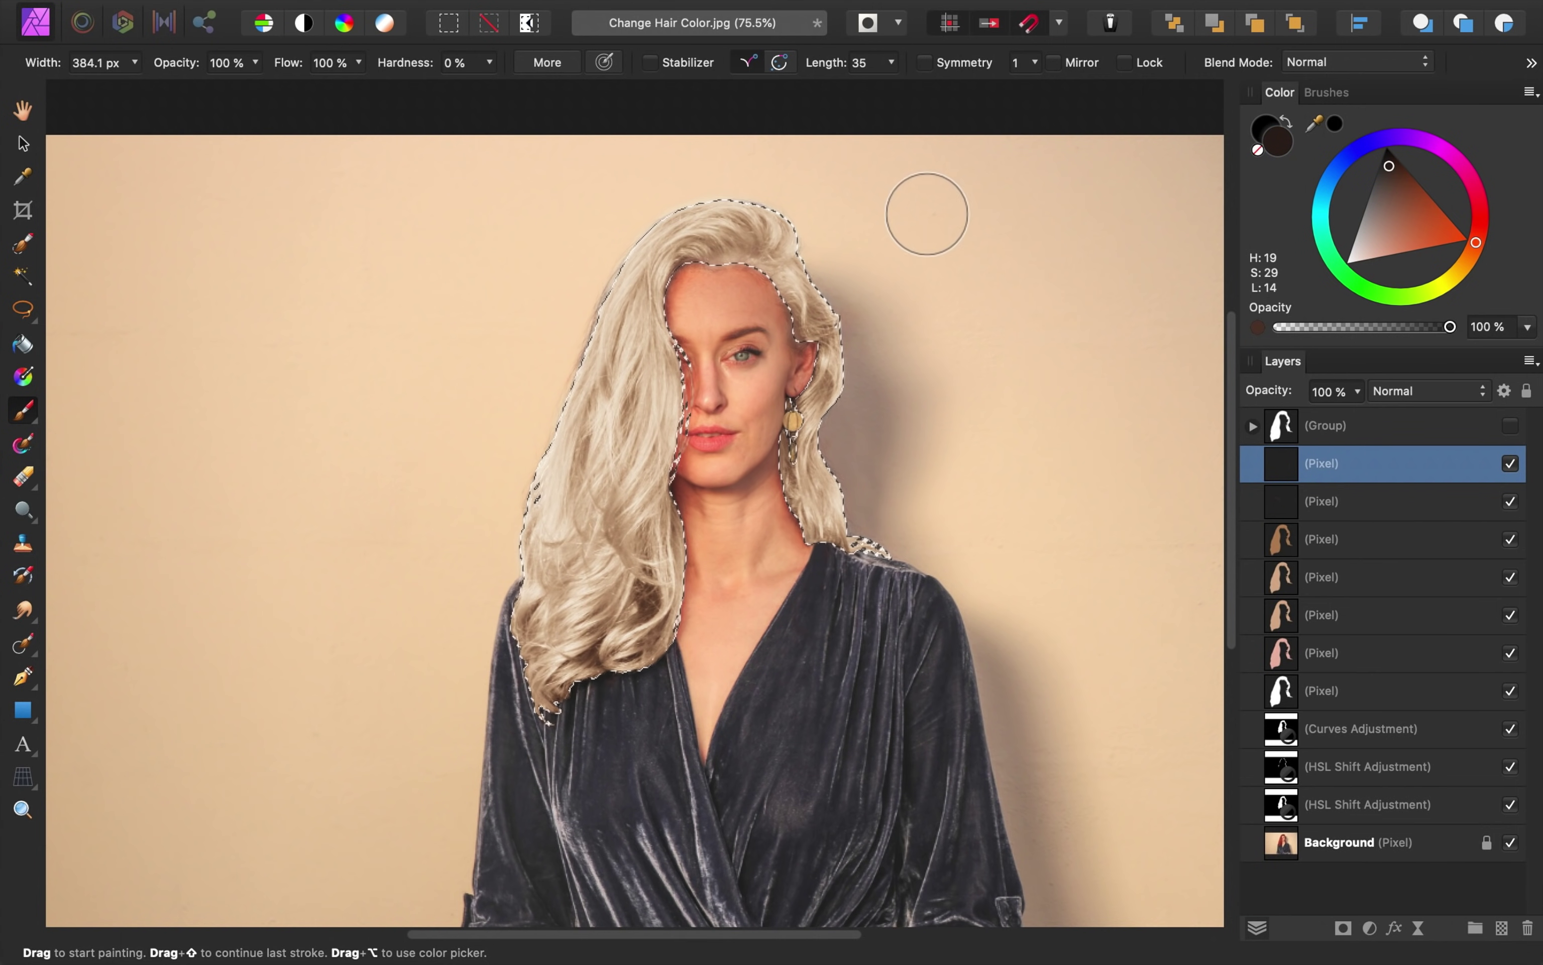
left_click_drag(829, 217, 663, 255)
key("super+z")
mouse_move(276, 69)
left_mouse_down()
mouse_move(258, 79)
mouse_move(293, 76)
left_mouse_up()
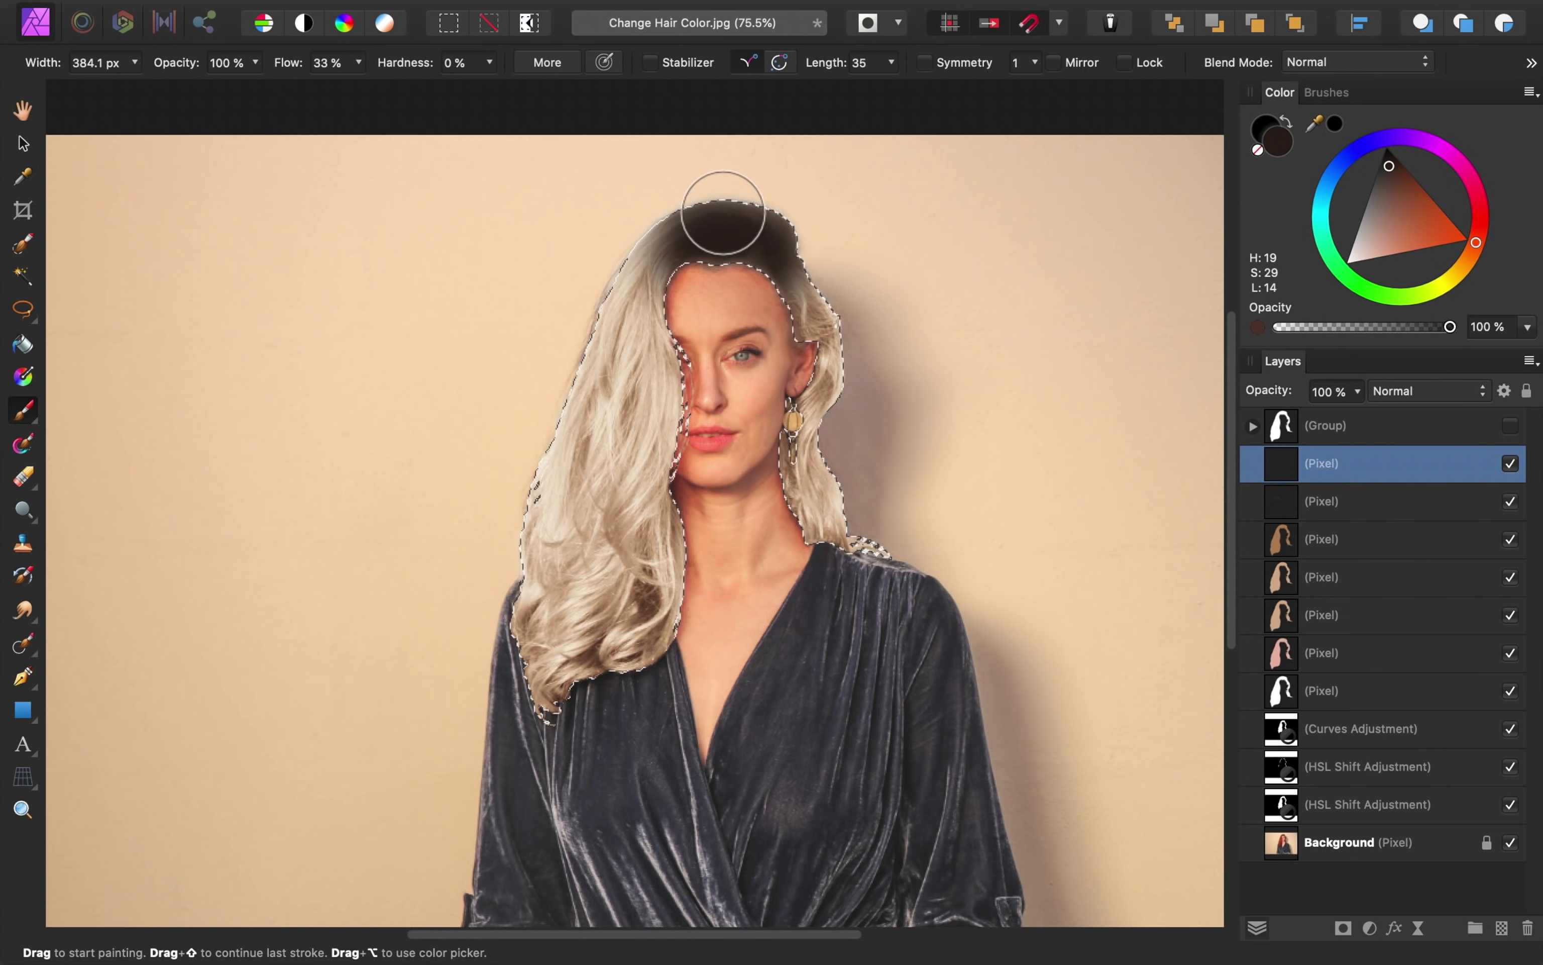
key("bracketright")
key("bracketright")
key("bracketright")
key("bracketright")
key("bracketright")
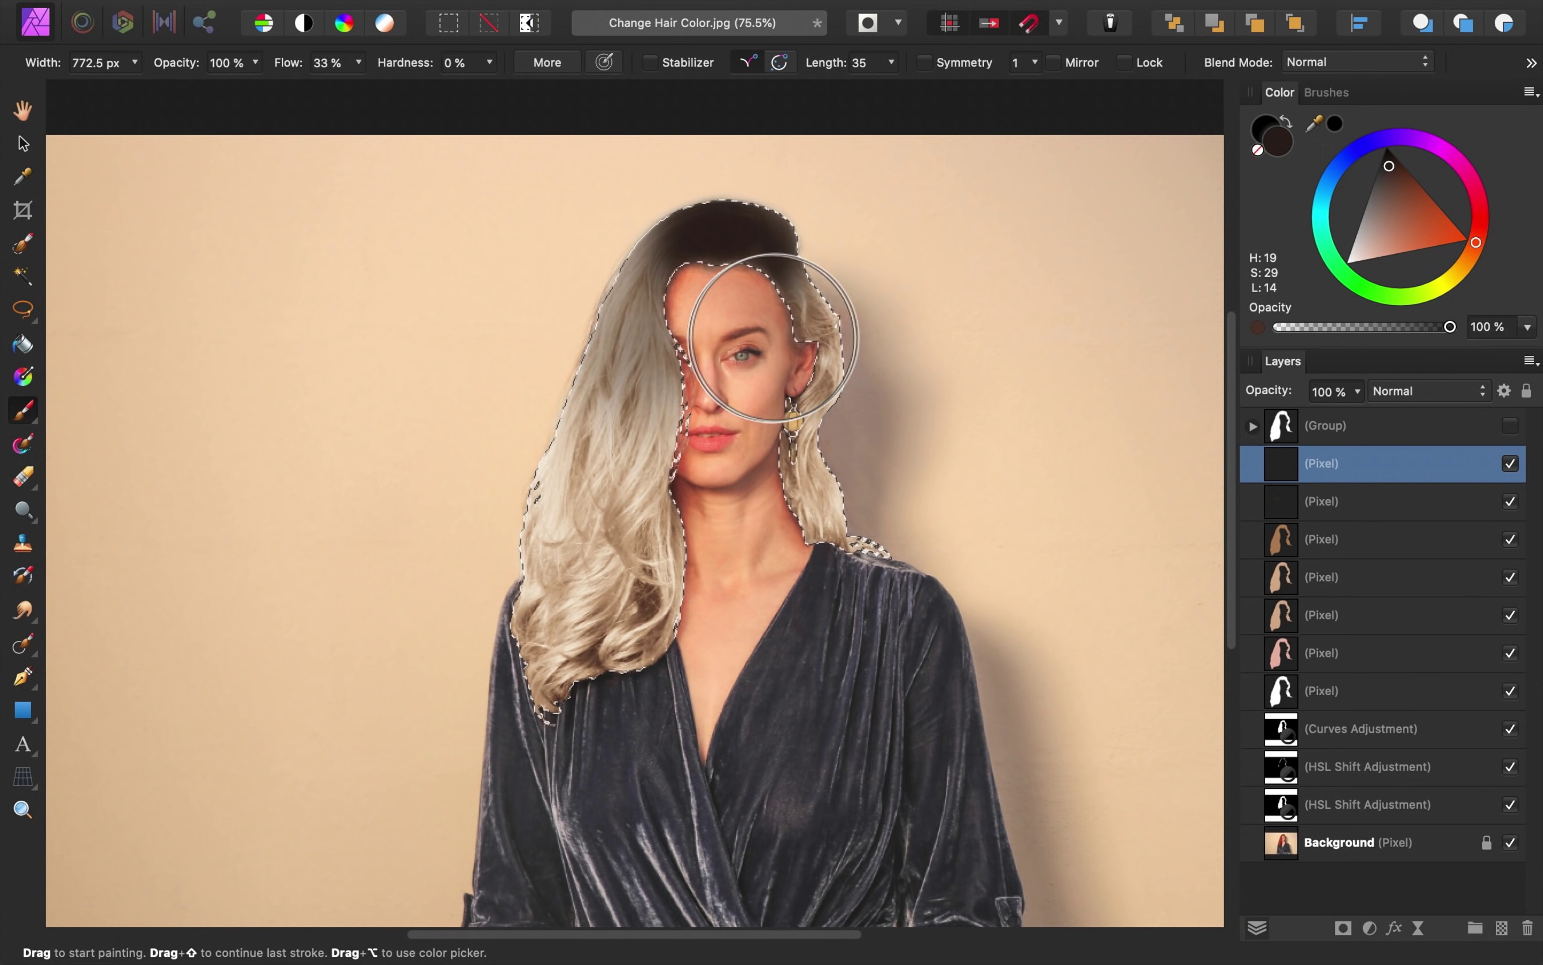
left_click_drag(293, 69, 286, 70)
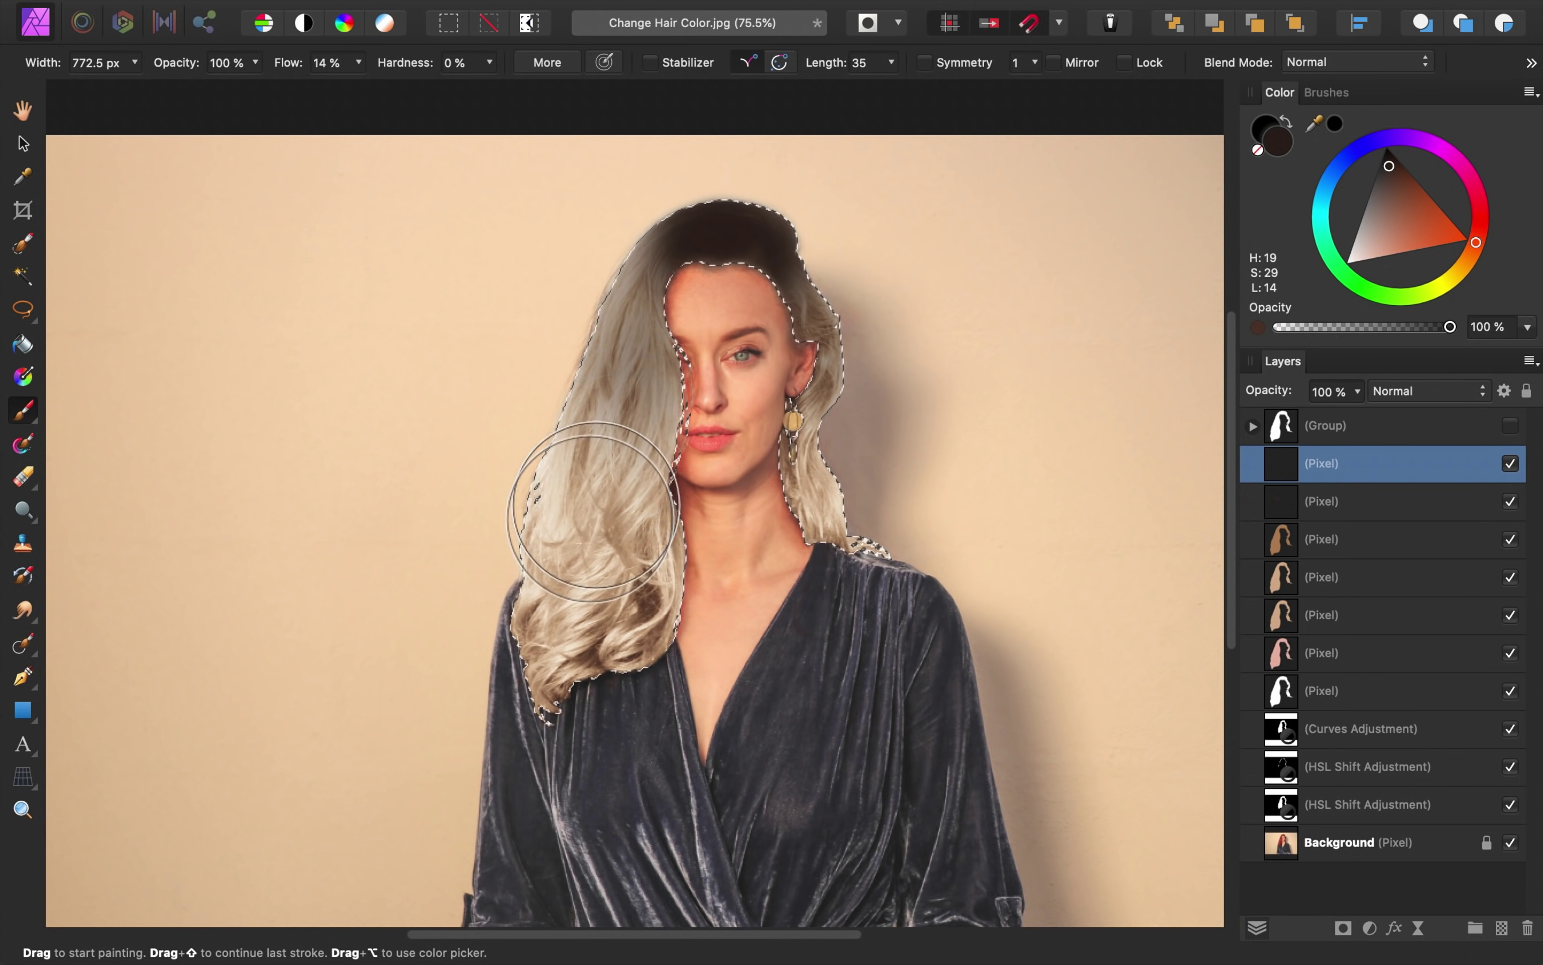
key("super+z")
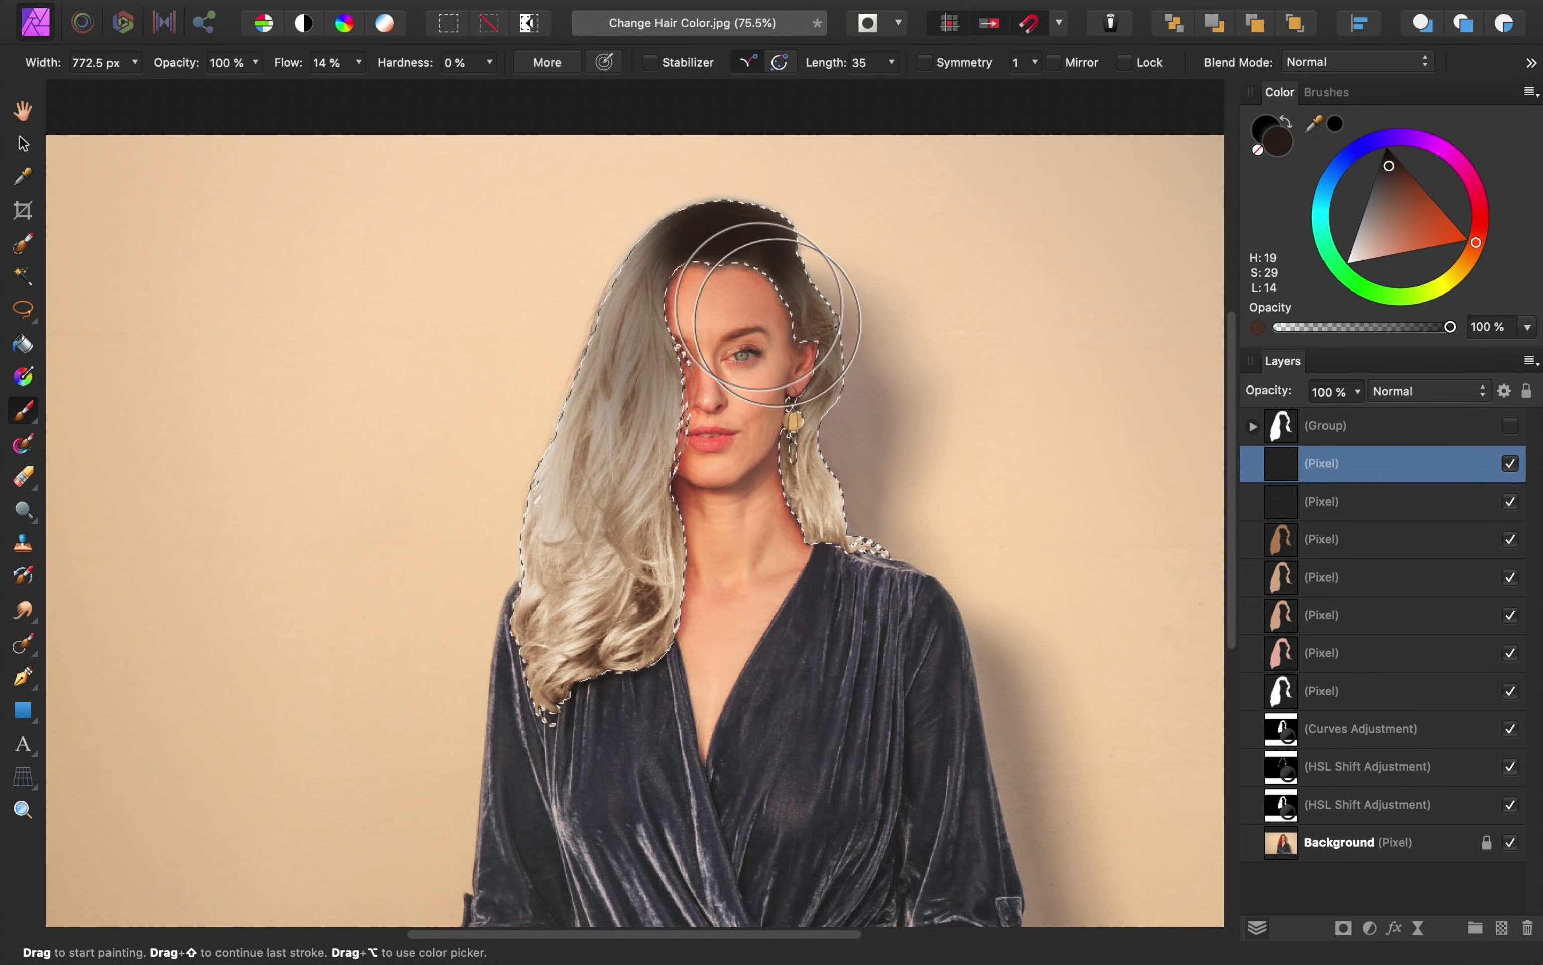
Blend the roots layer as Soft Light and compare the hair with and without it.
left_click(1438, 392)
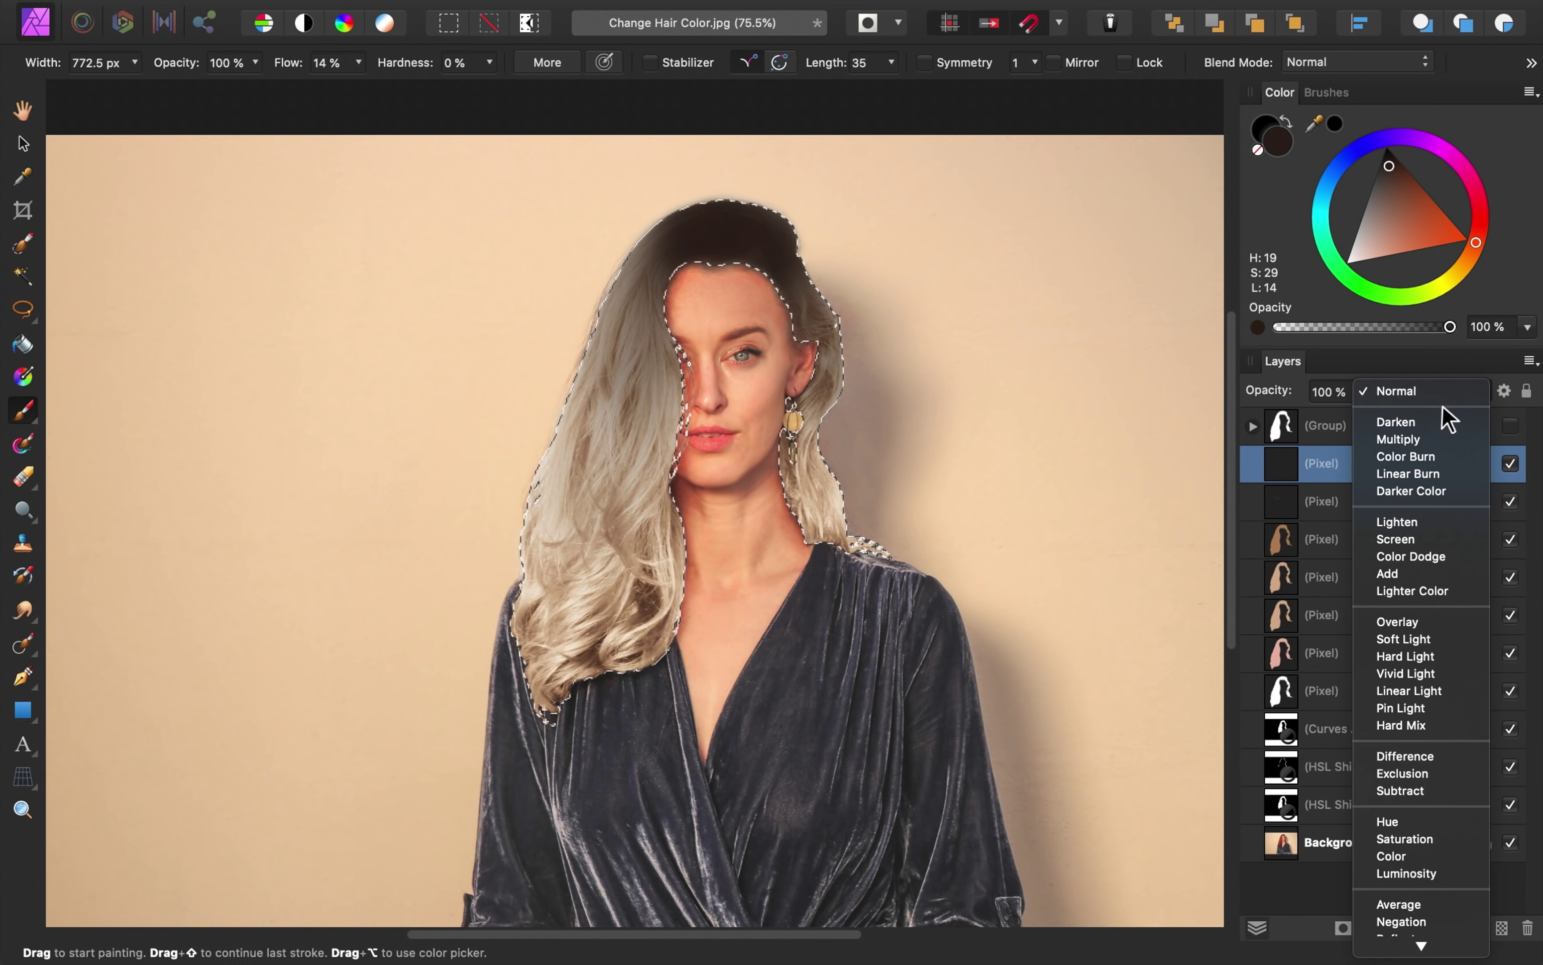
left_click(1422, 639)
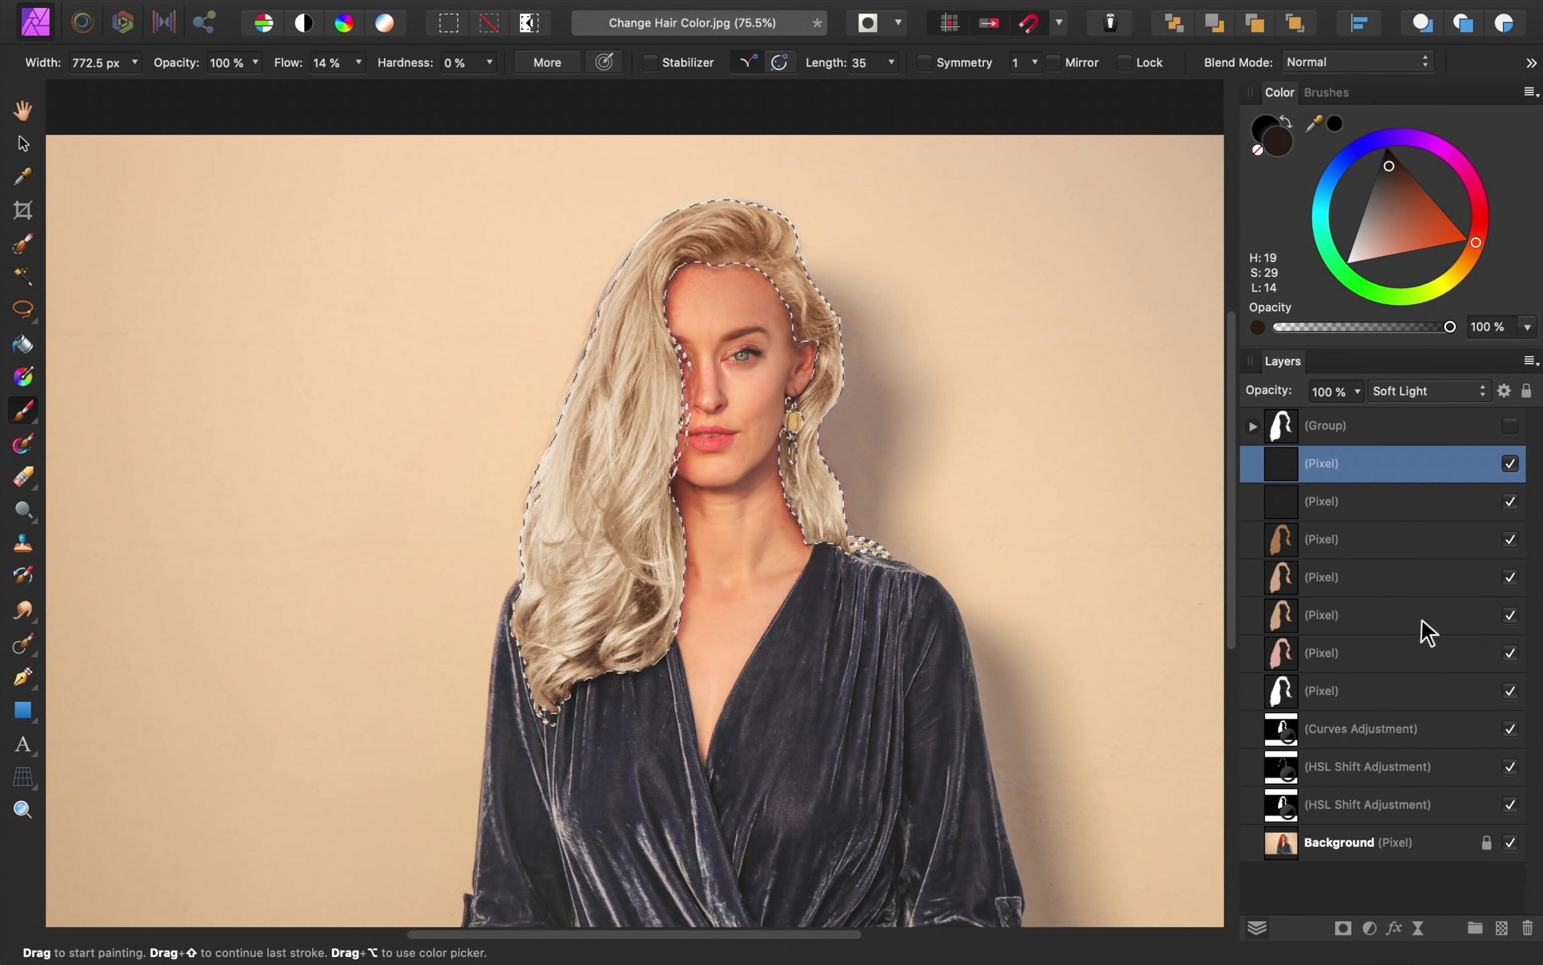
left_click(1511, 464)
left_click(1510, 464)
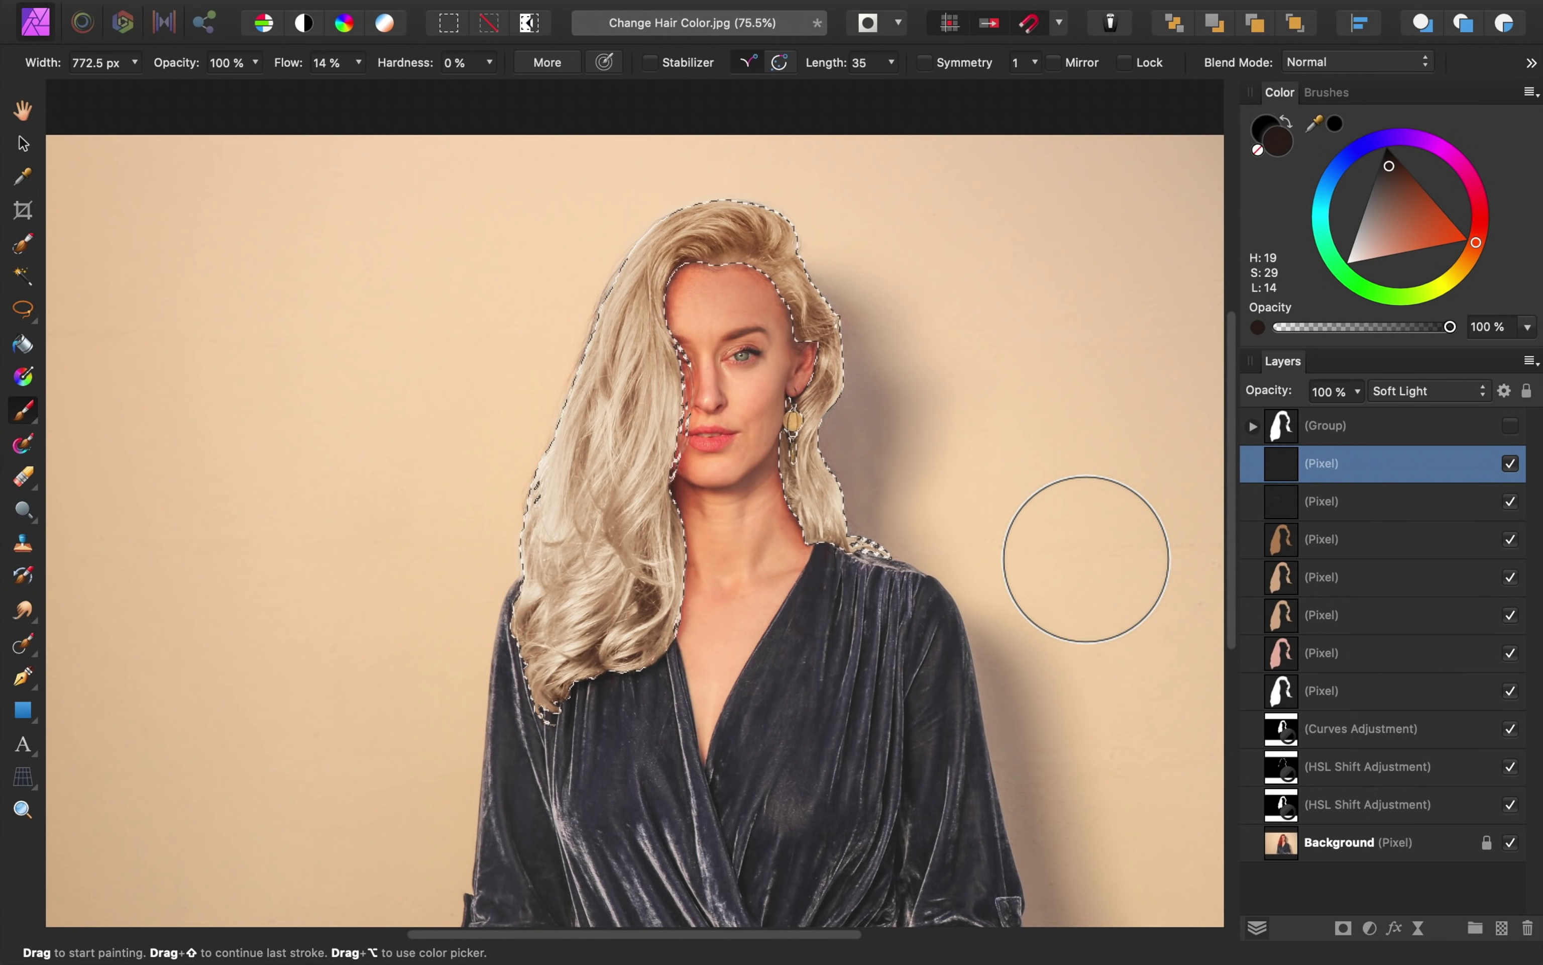
Deselect, compare the recolouring layers against the red original, then load the golden hair layer as a selection.
key("super+d")
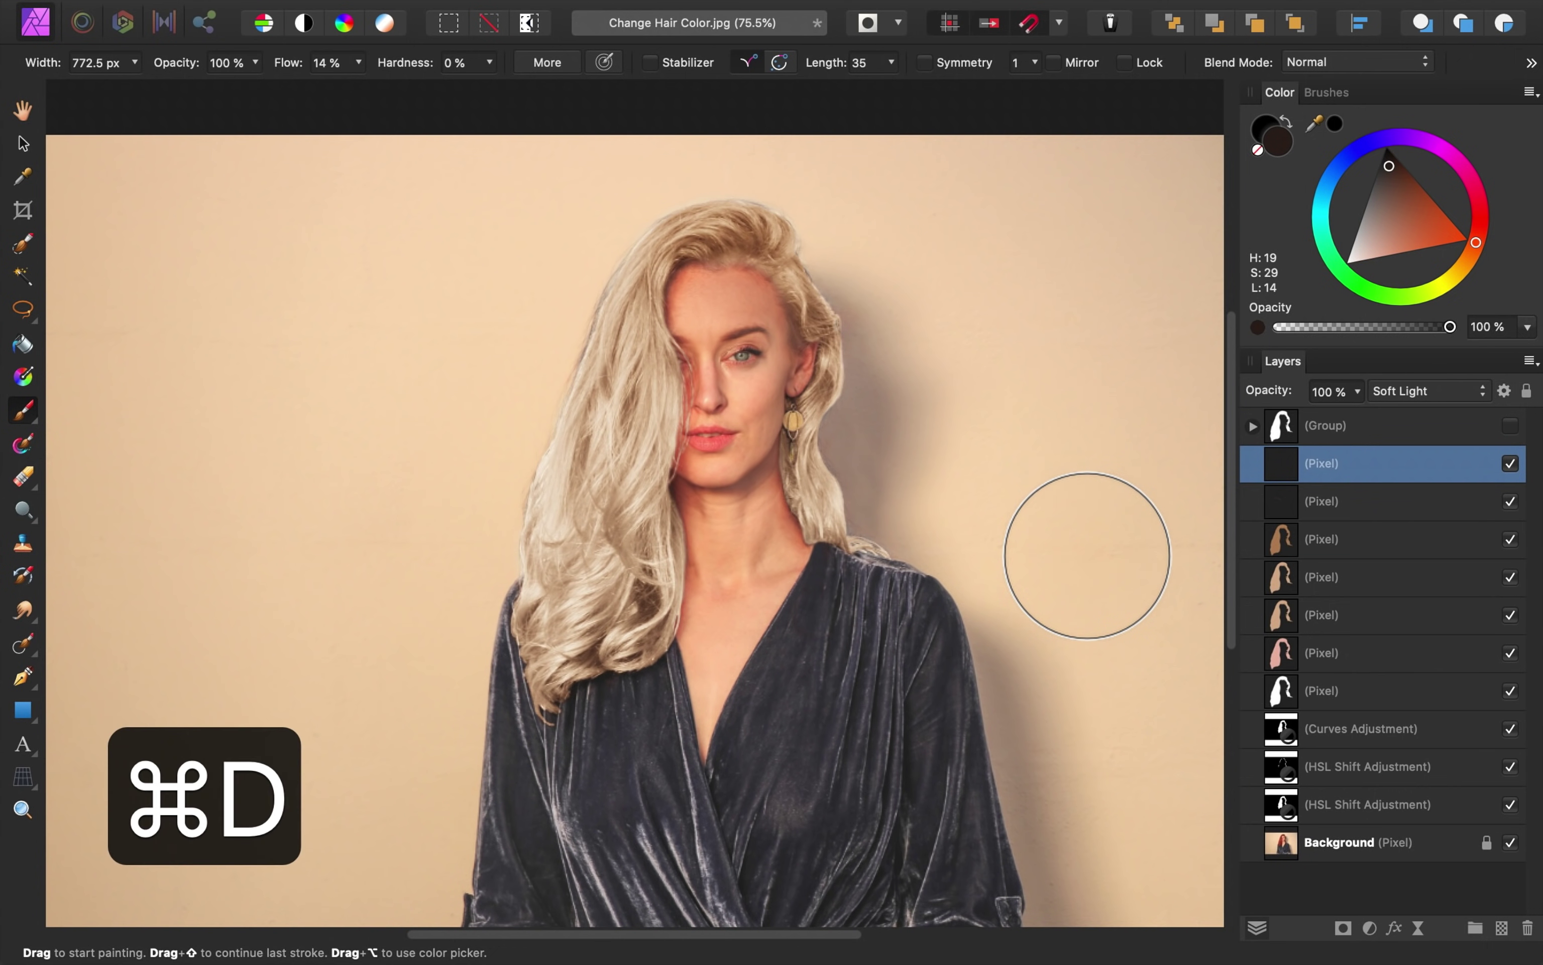
scroll(1086, 558, "down", 3)
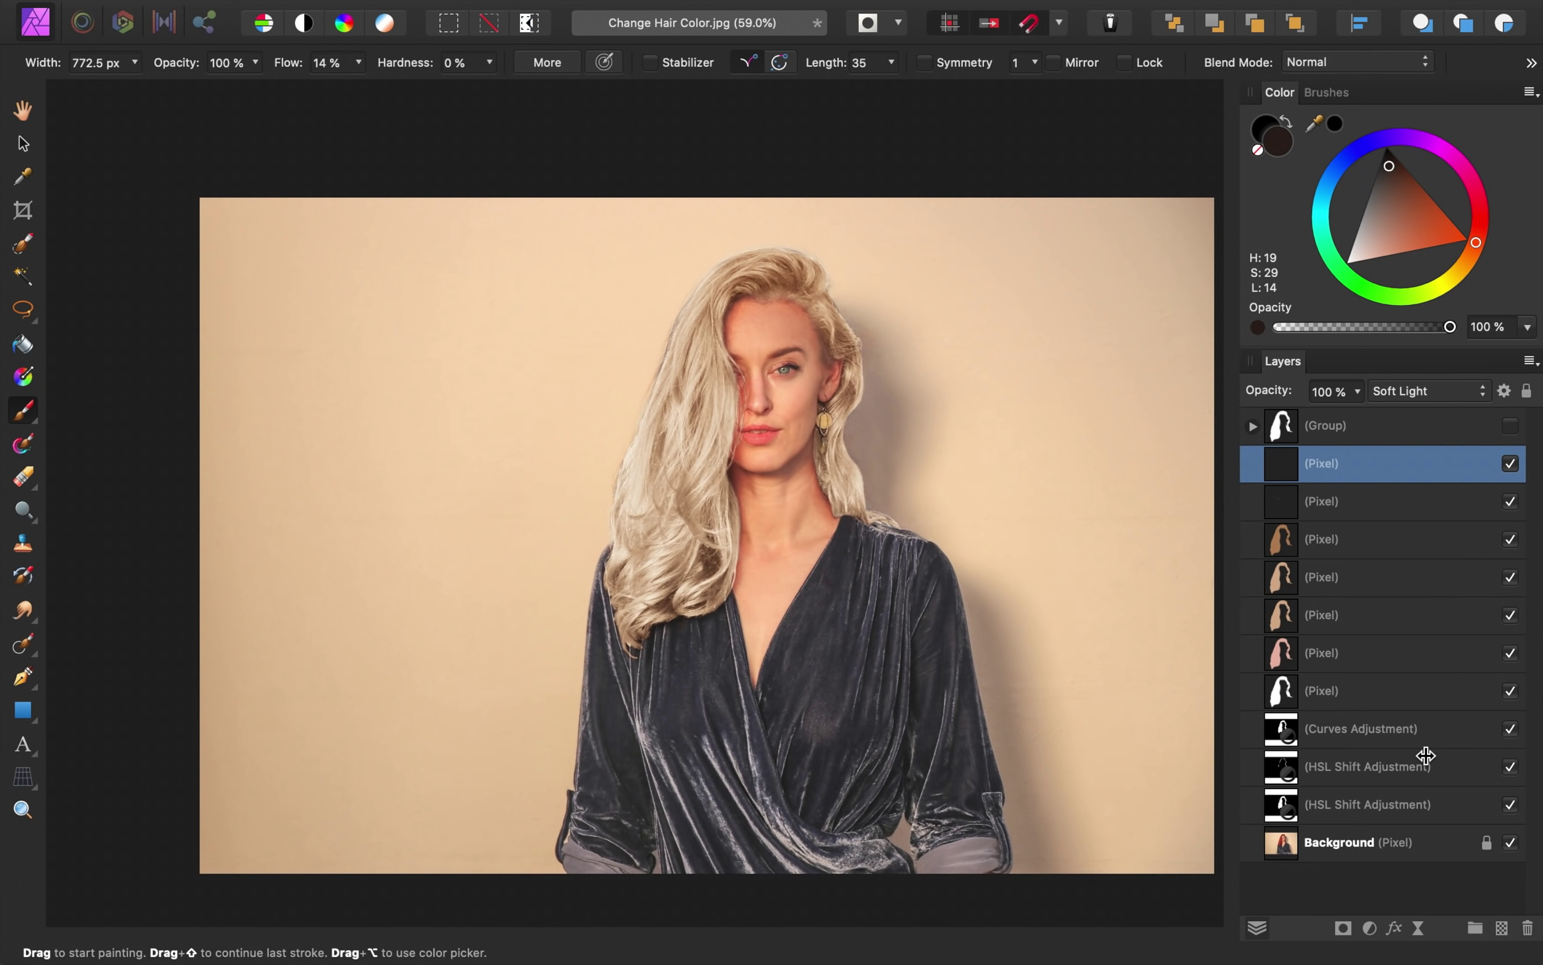
left_click(1413, 805, "shift")
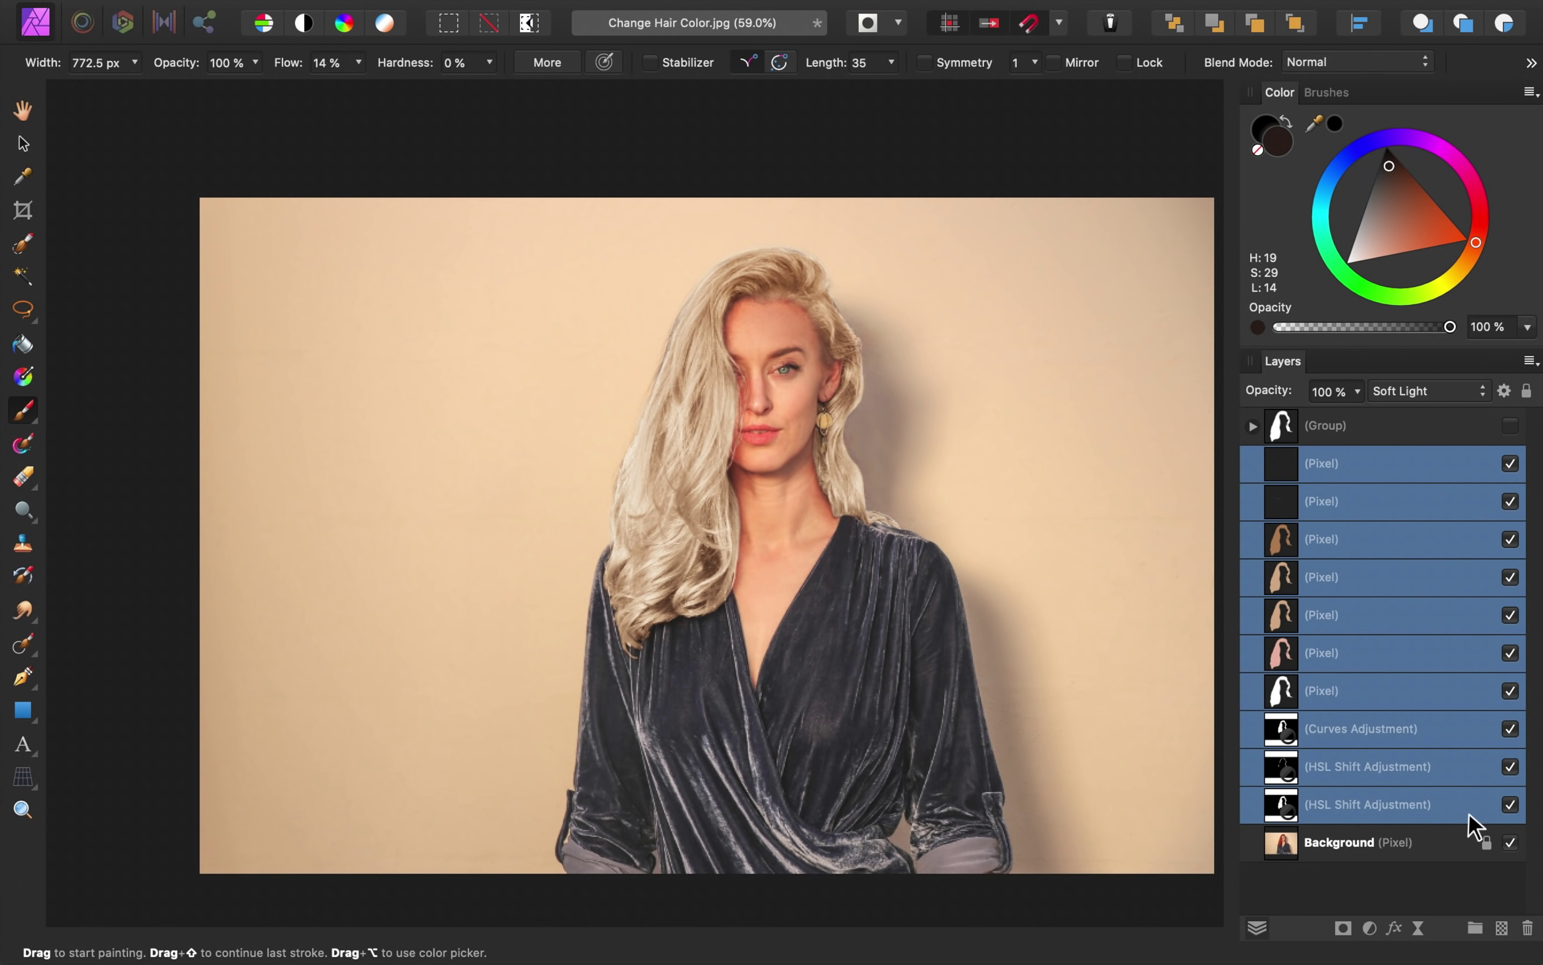
left_click(1510, 804)
left_click(1510, 804)
left_click(1305, 543)
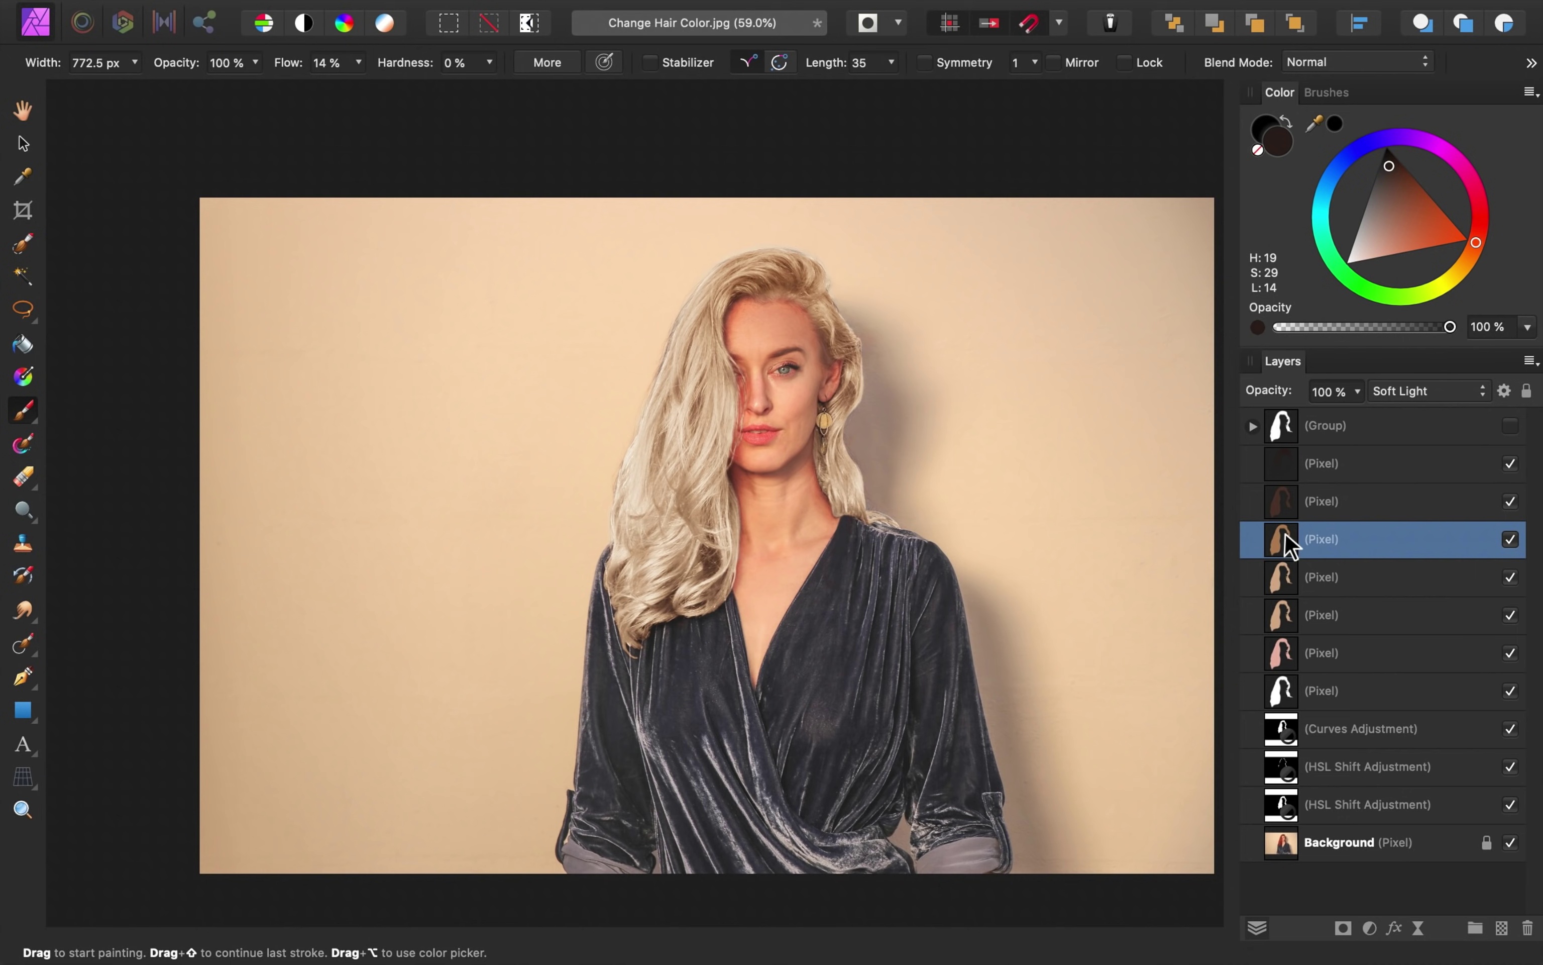
left_click(1283, 541, "ctrl")
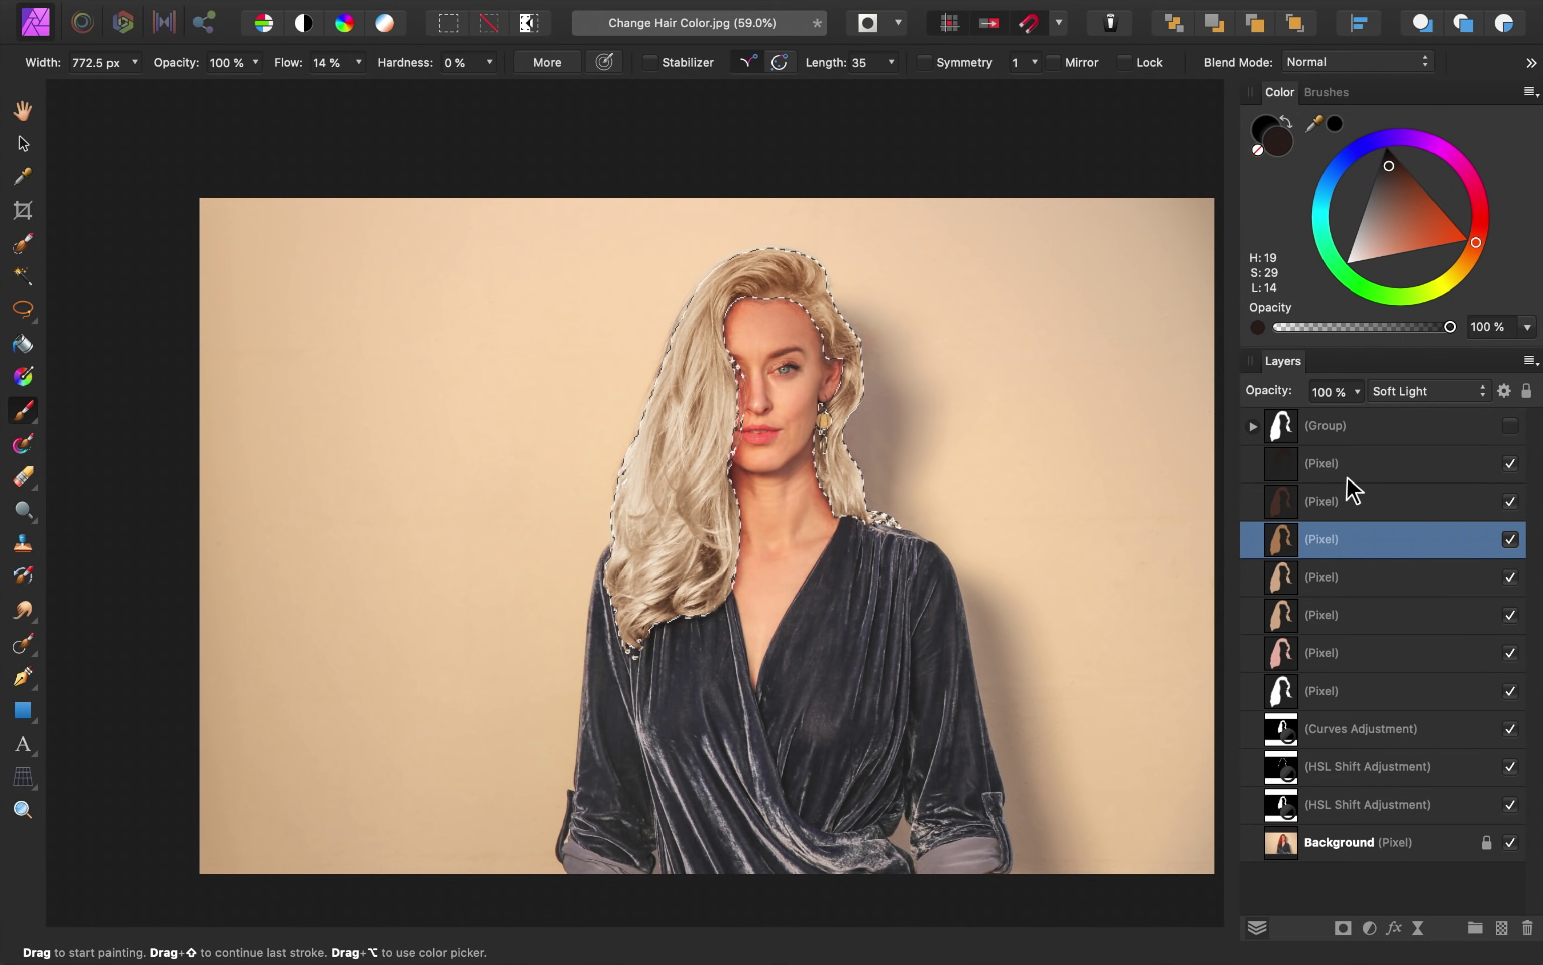
Add a new Pixel layer just under the Group and choose a light pink painting colour.
left_click(1502, 927)
left_click_drag(1313, 541, 1274, 460)
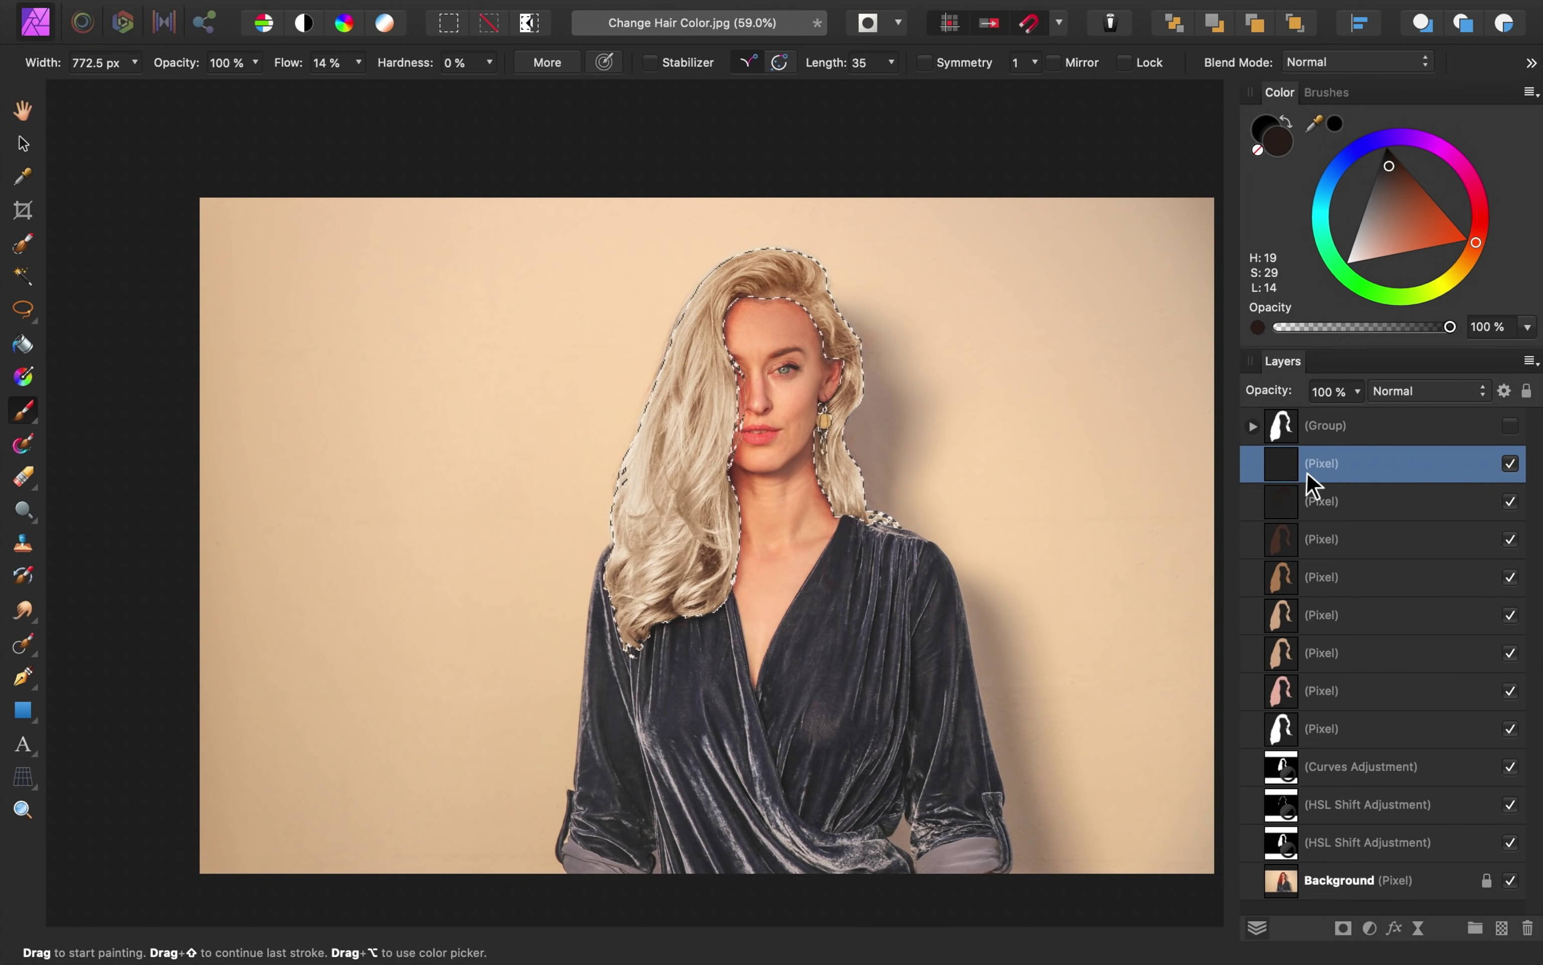
left_click(1475, 182)
left_click(1413, 237)
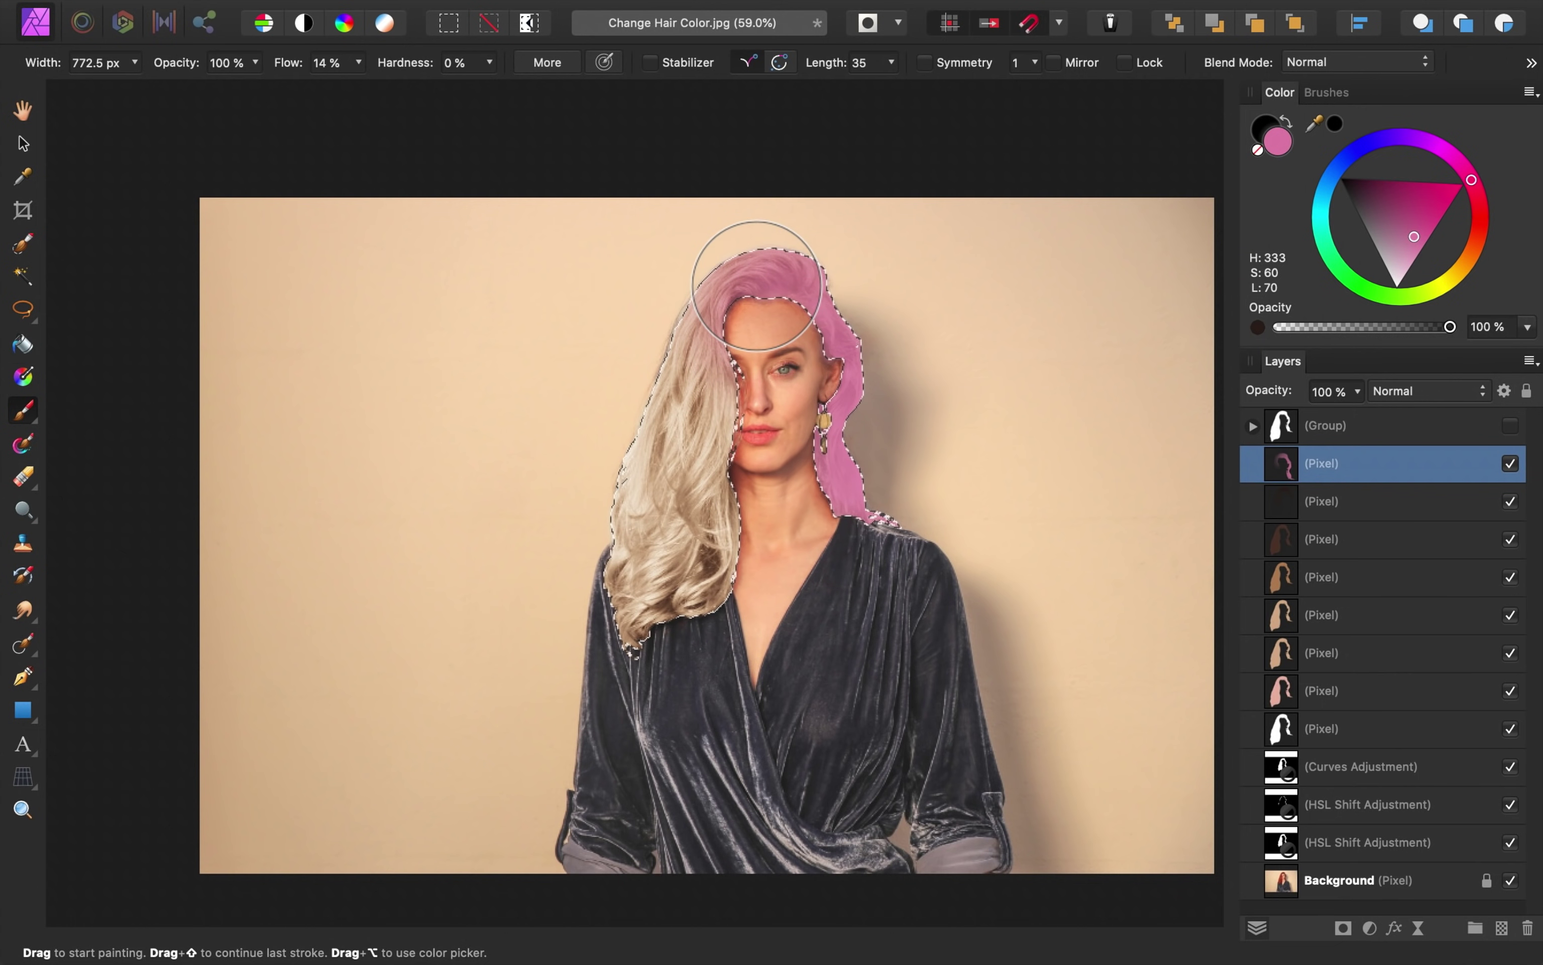
Set brush flow to 100%, blend the pink layer as Soft Light, and clear the selection.
left_click(328, 62)
type("100")
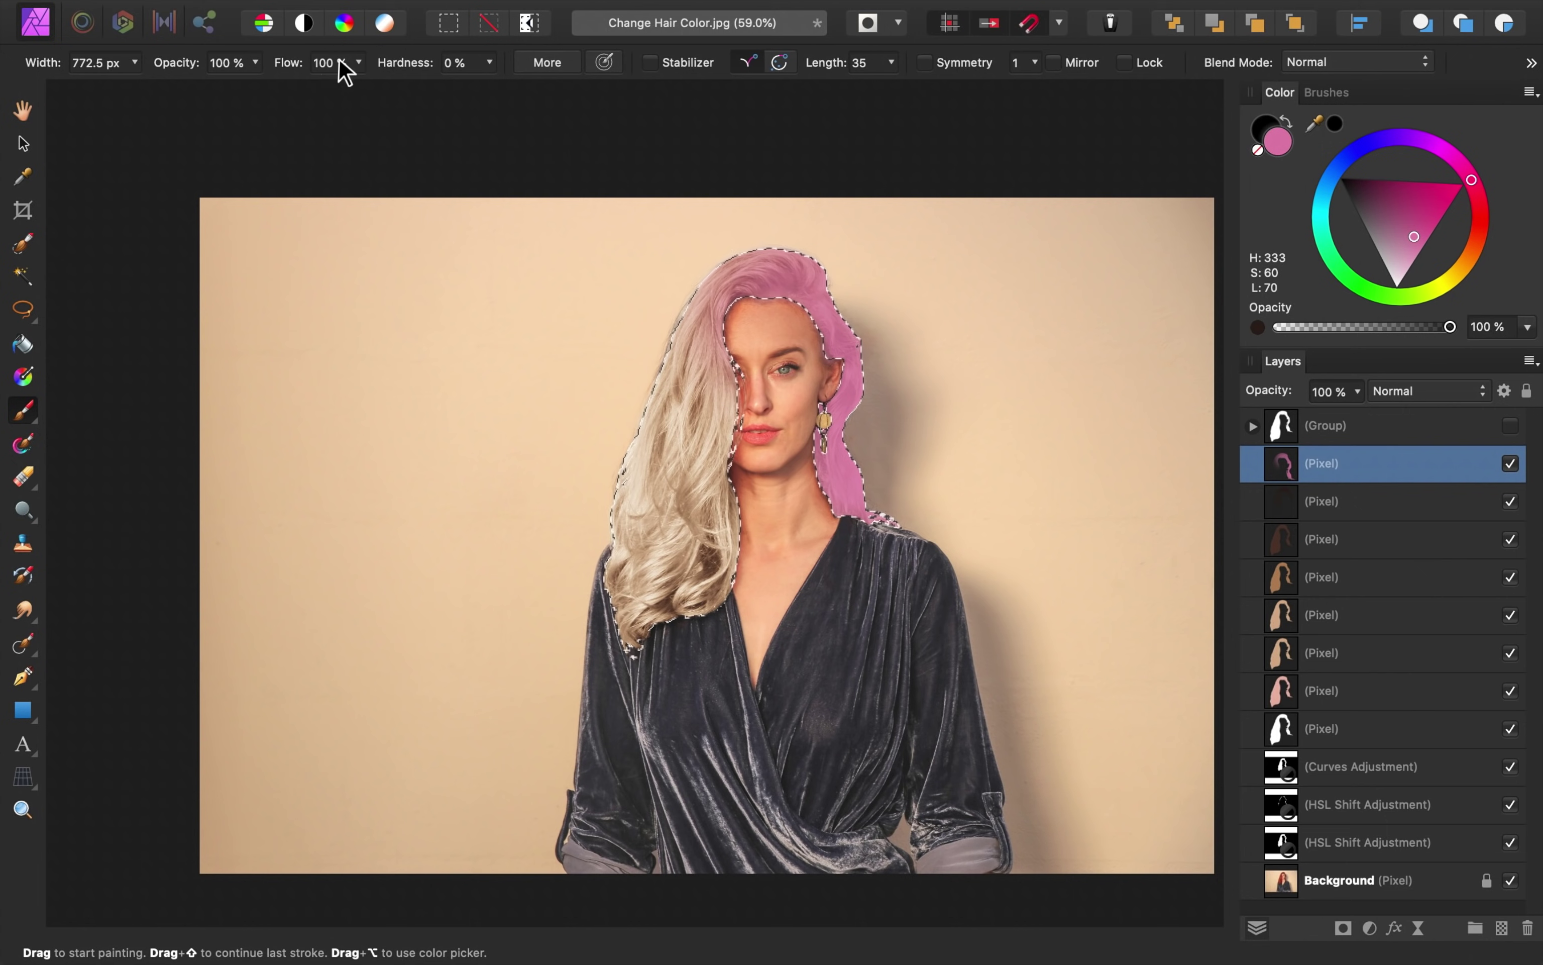
key("Return")
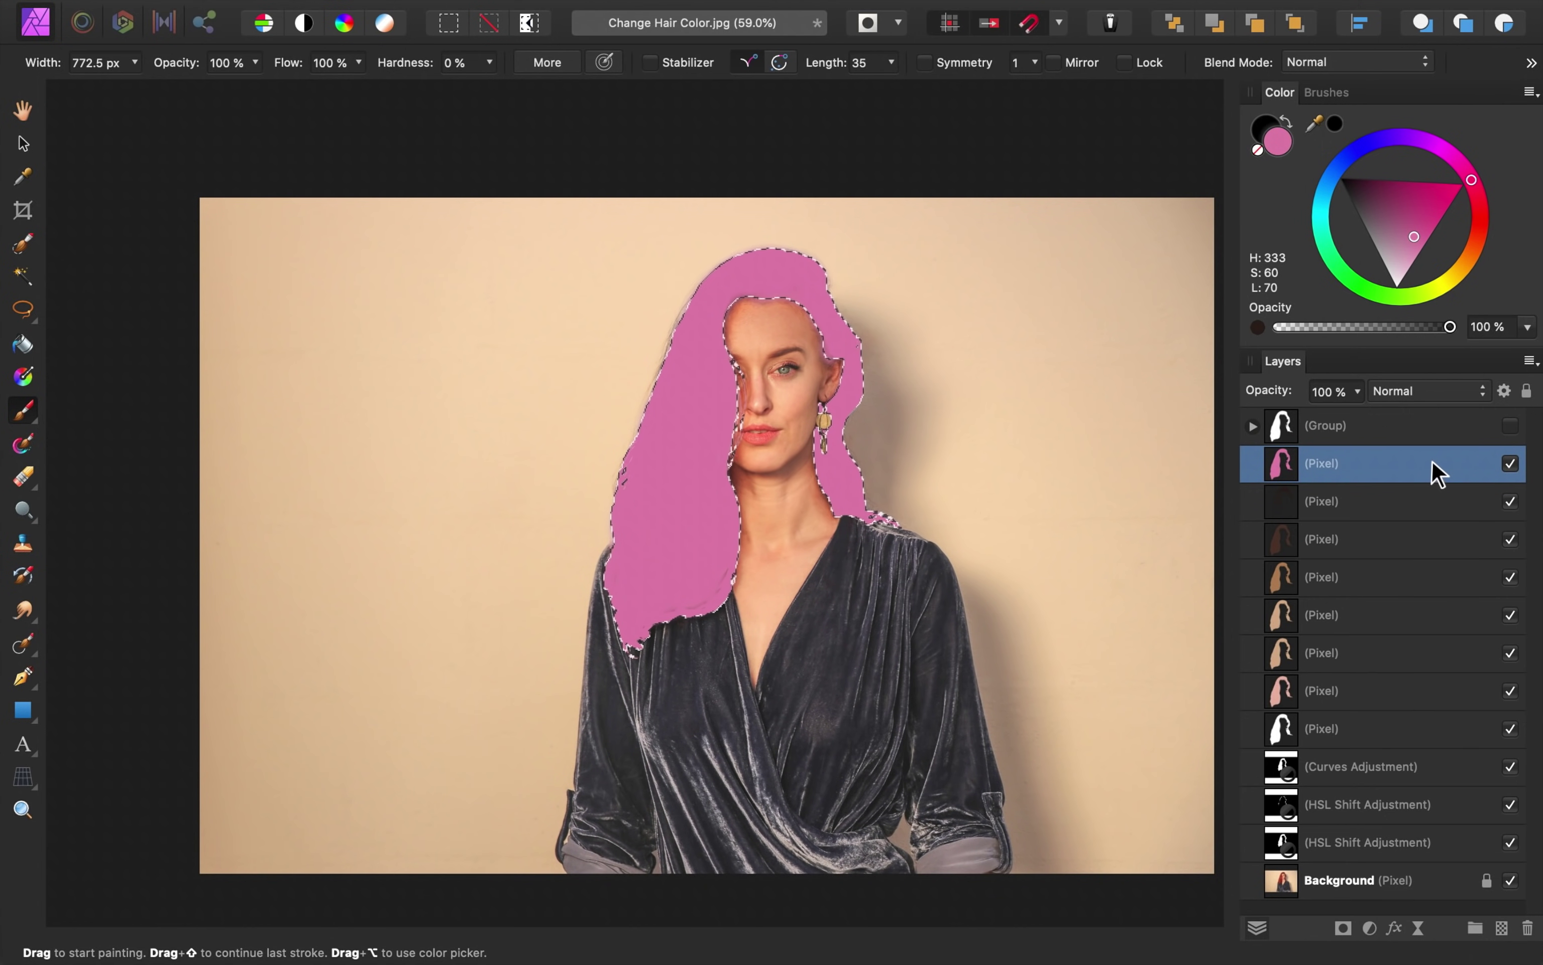
left_click(1423, 393)
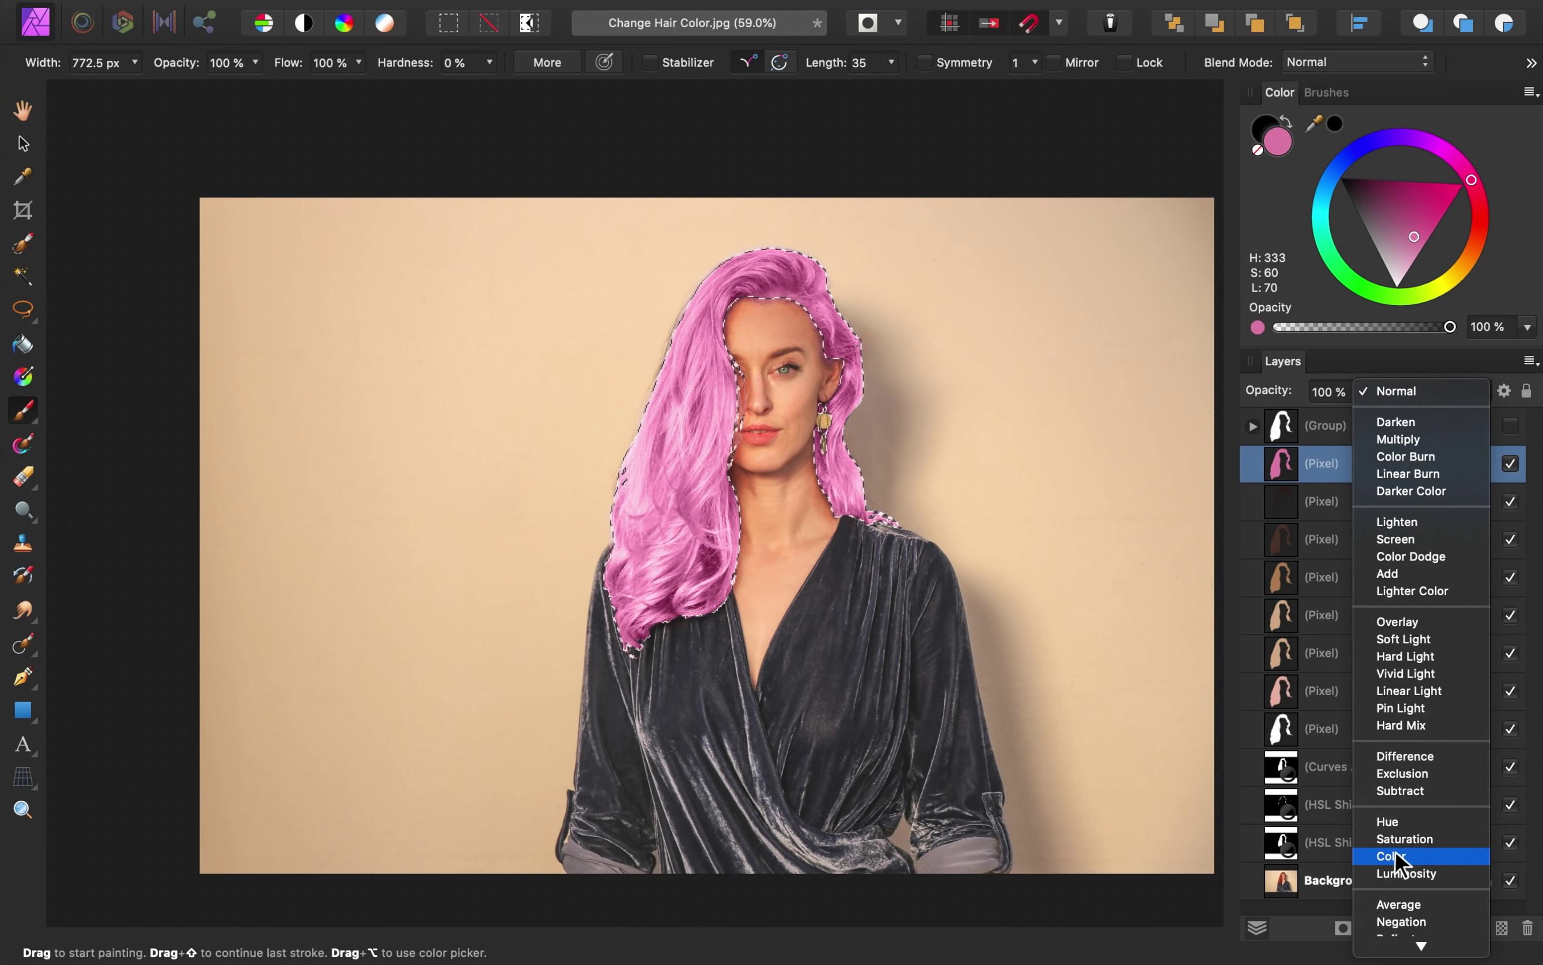
left_click(1426, 640)
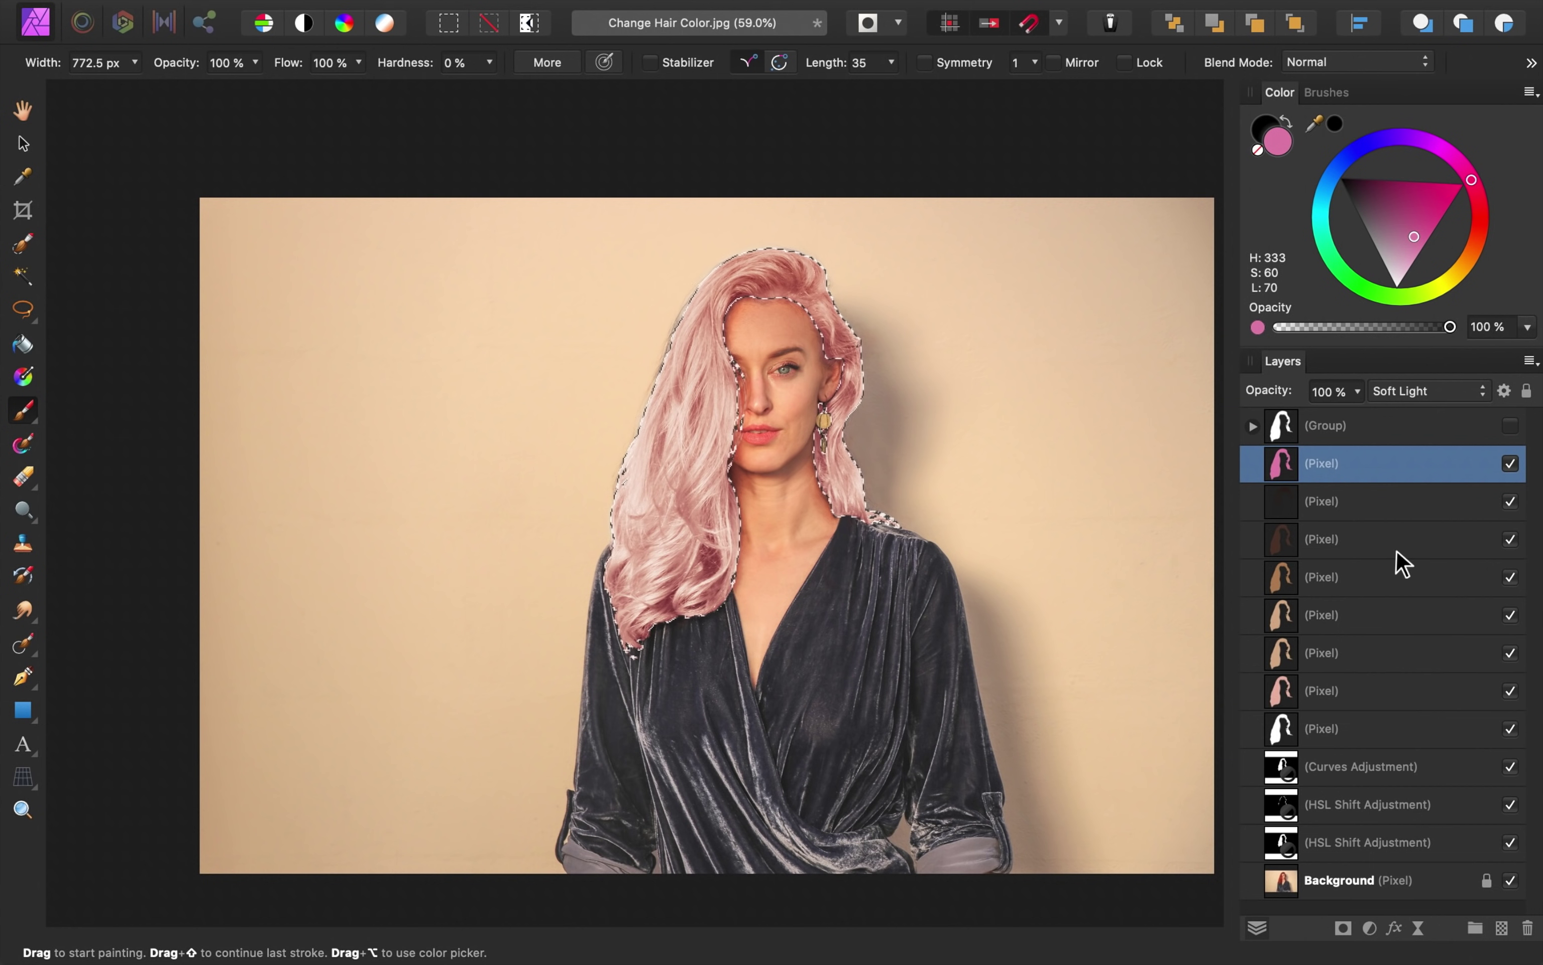
key("super+d")
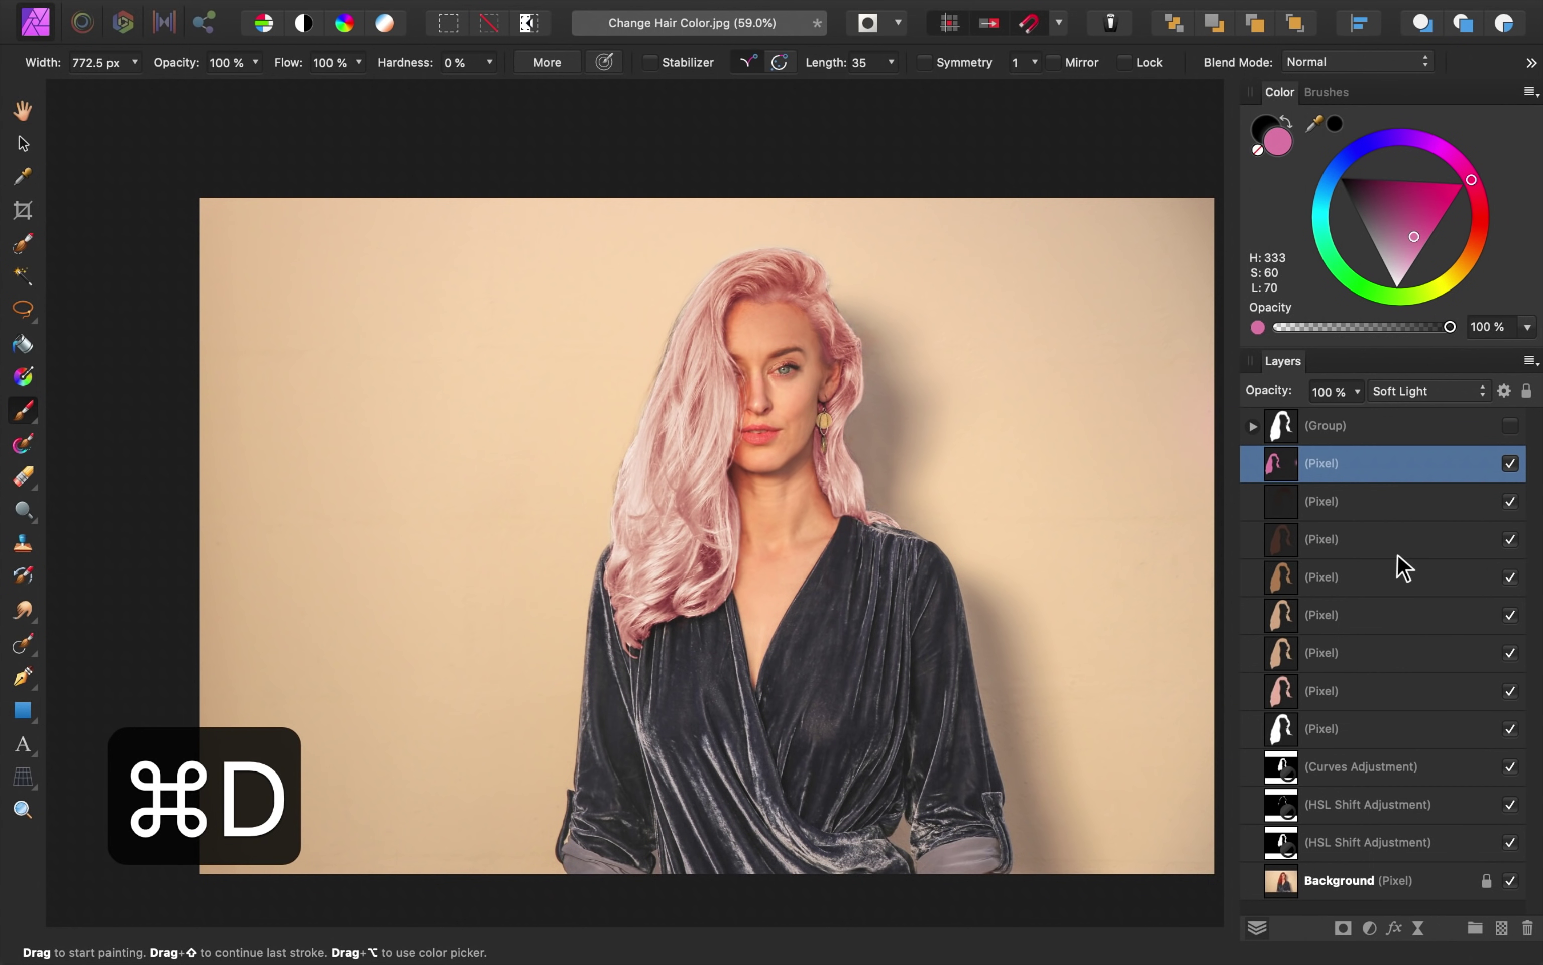